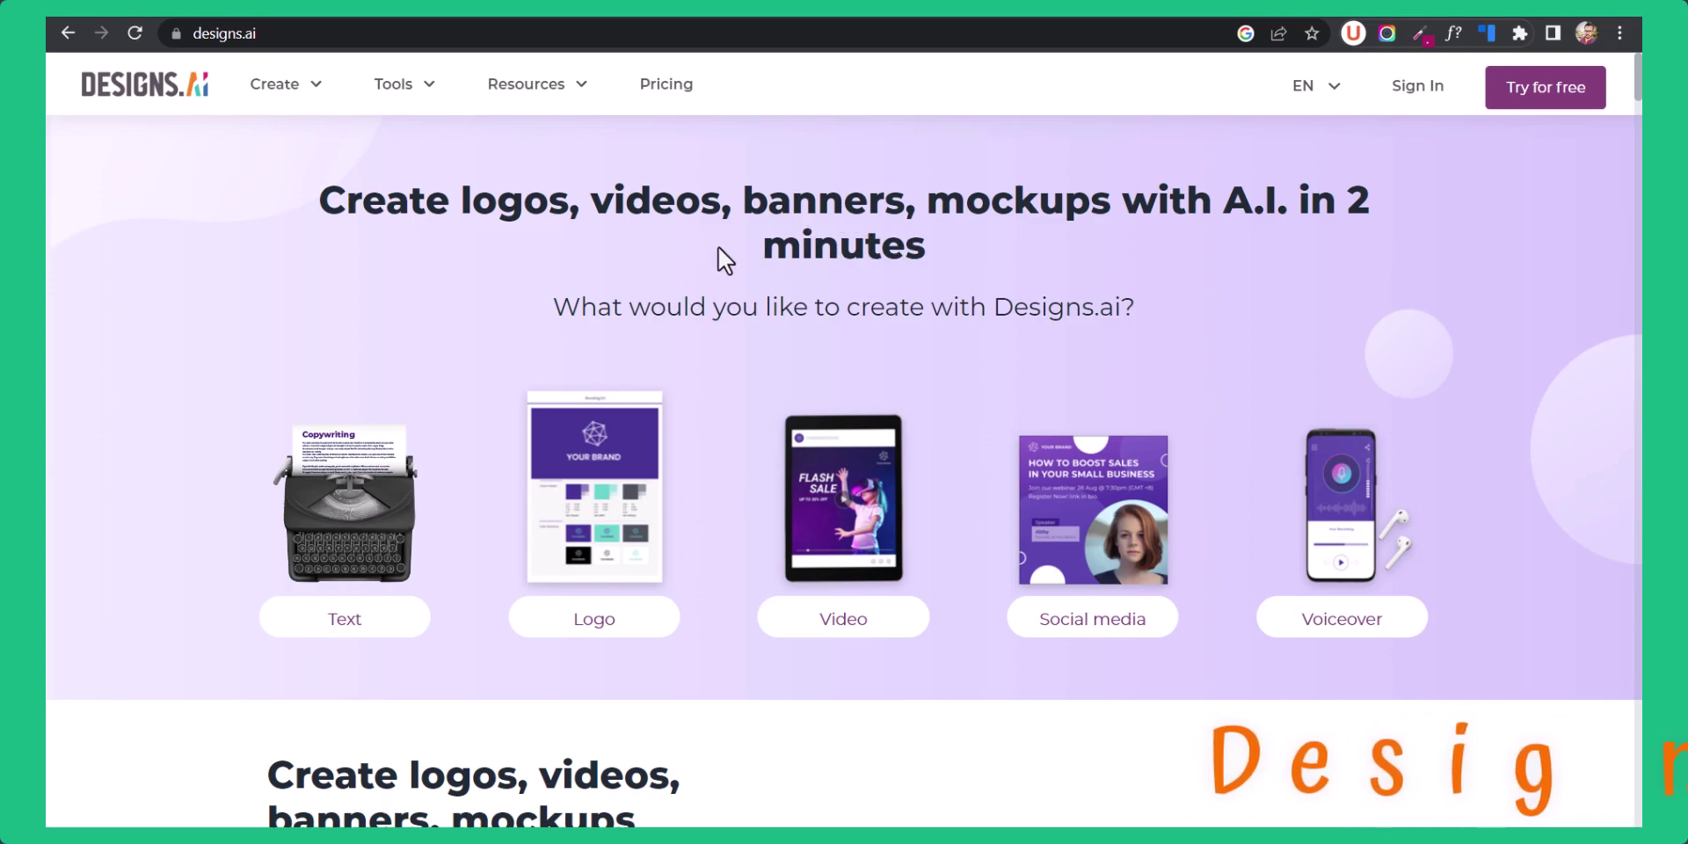
Start a new Designs.ai logo with the company name key2blogging.
click(618, 644)
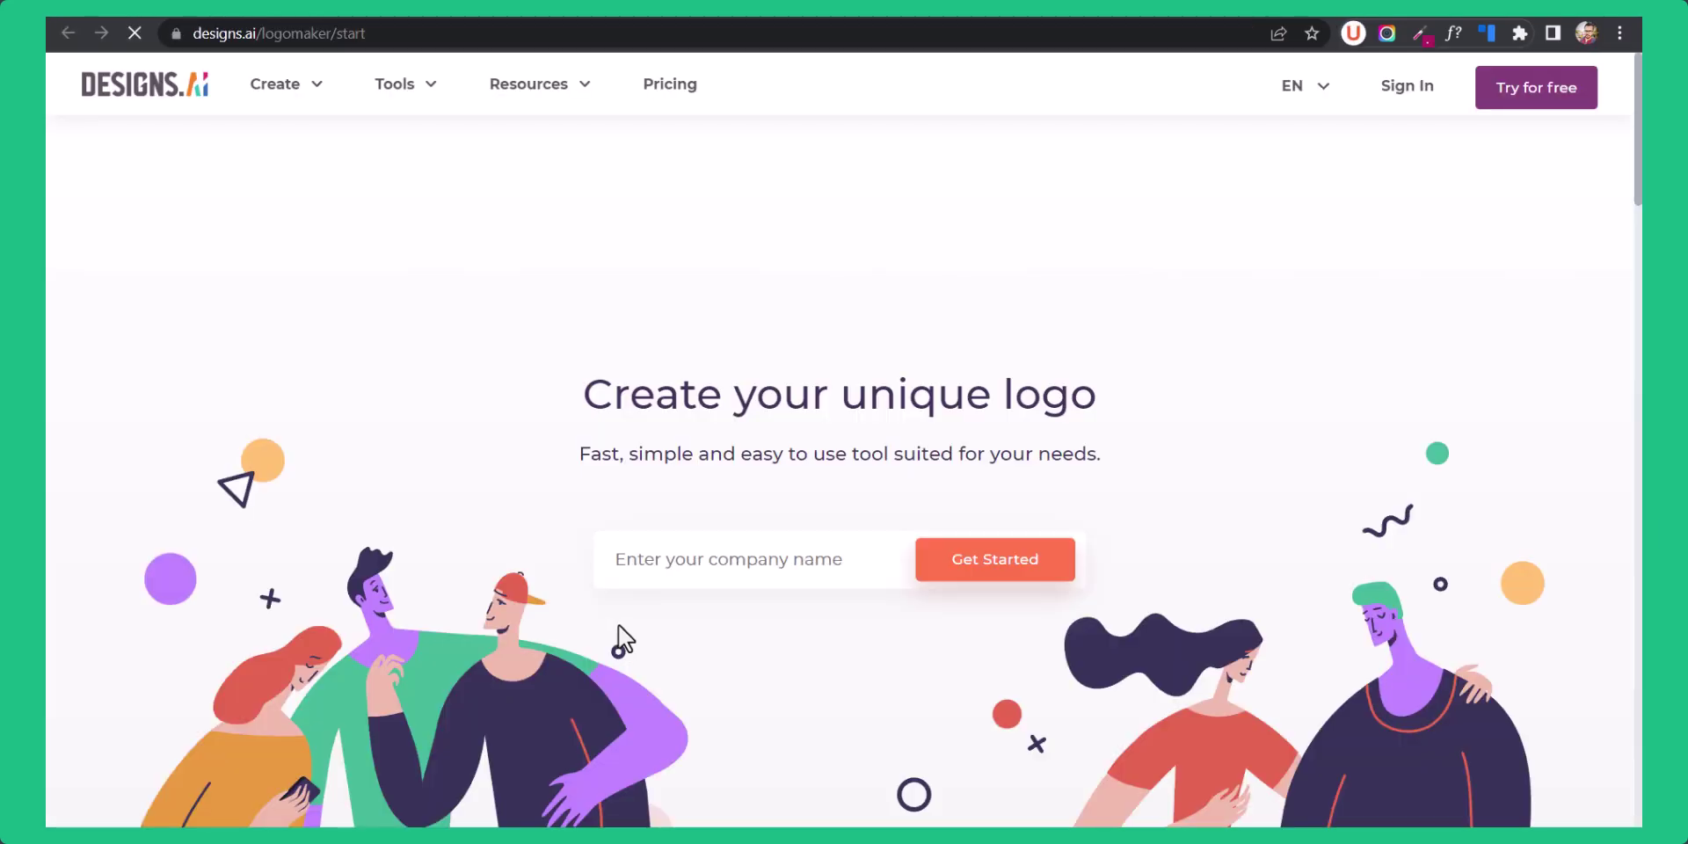
click(693, 550)
text(k)
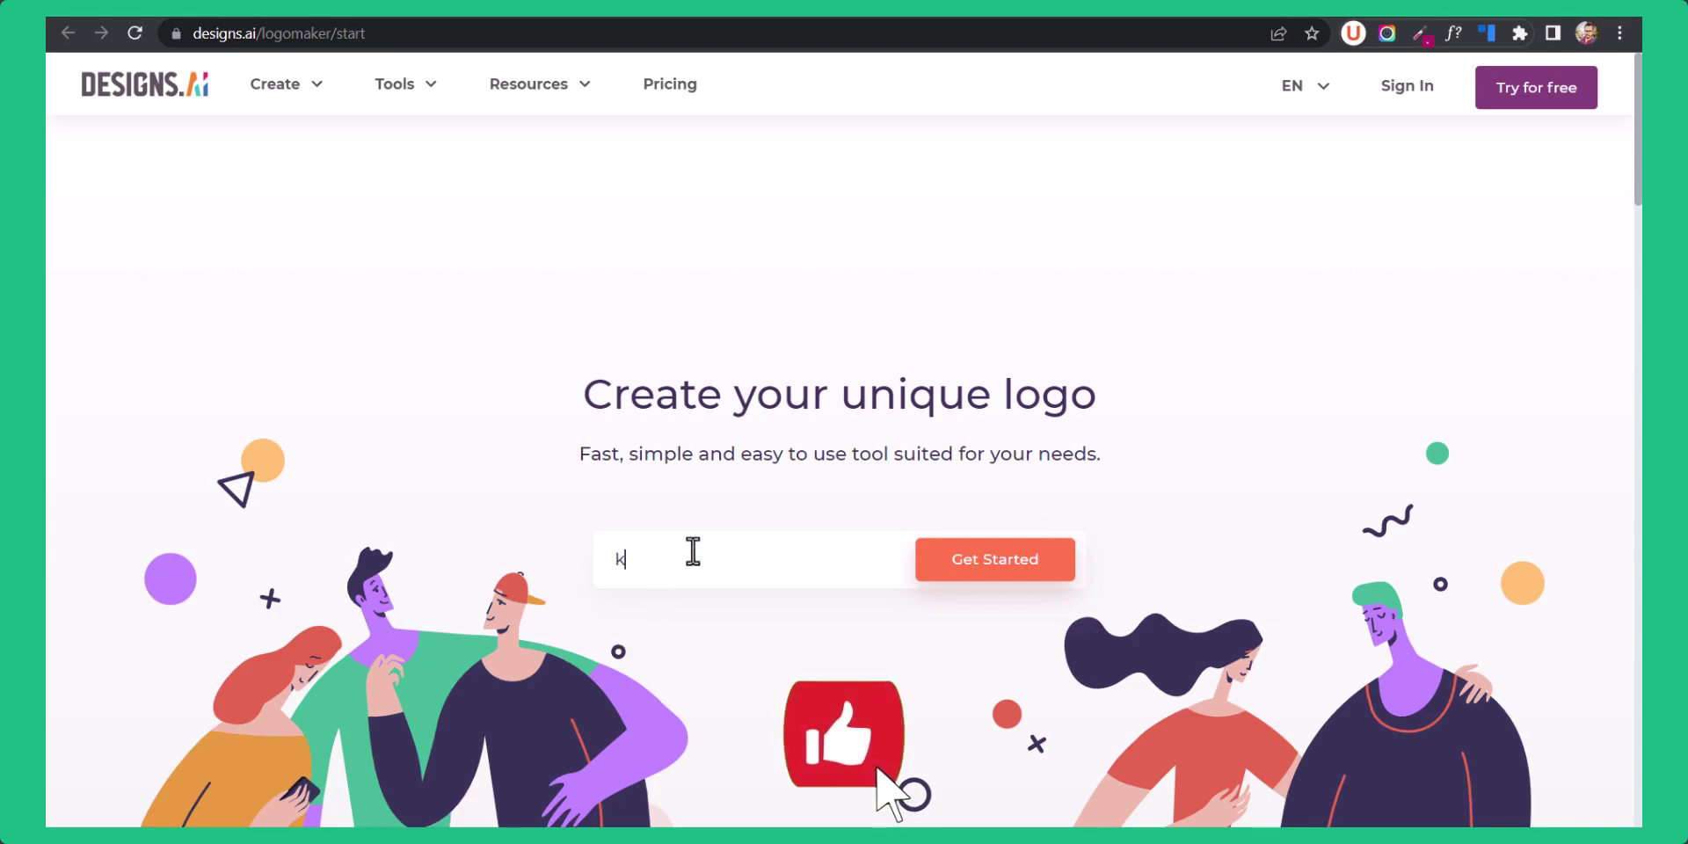
text(ey2blogging)
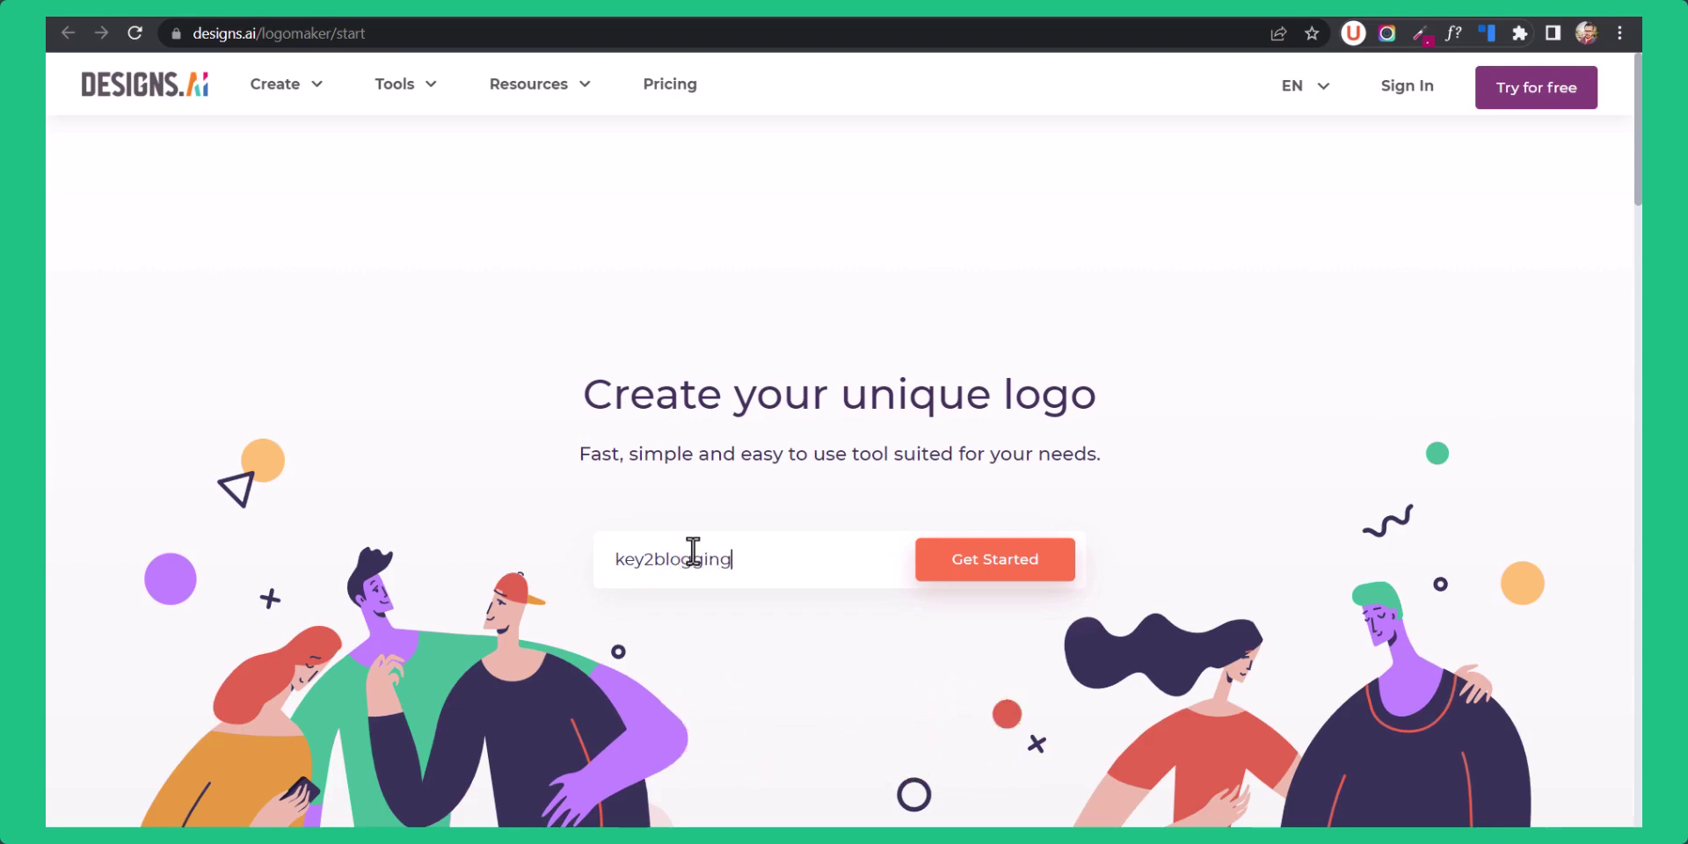
click(1027, 561)
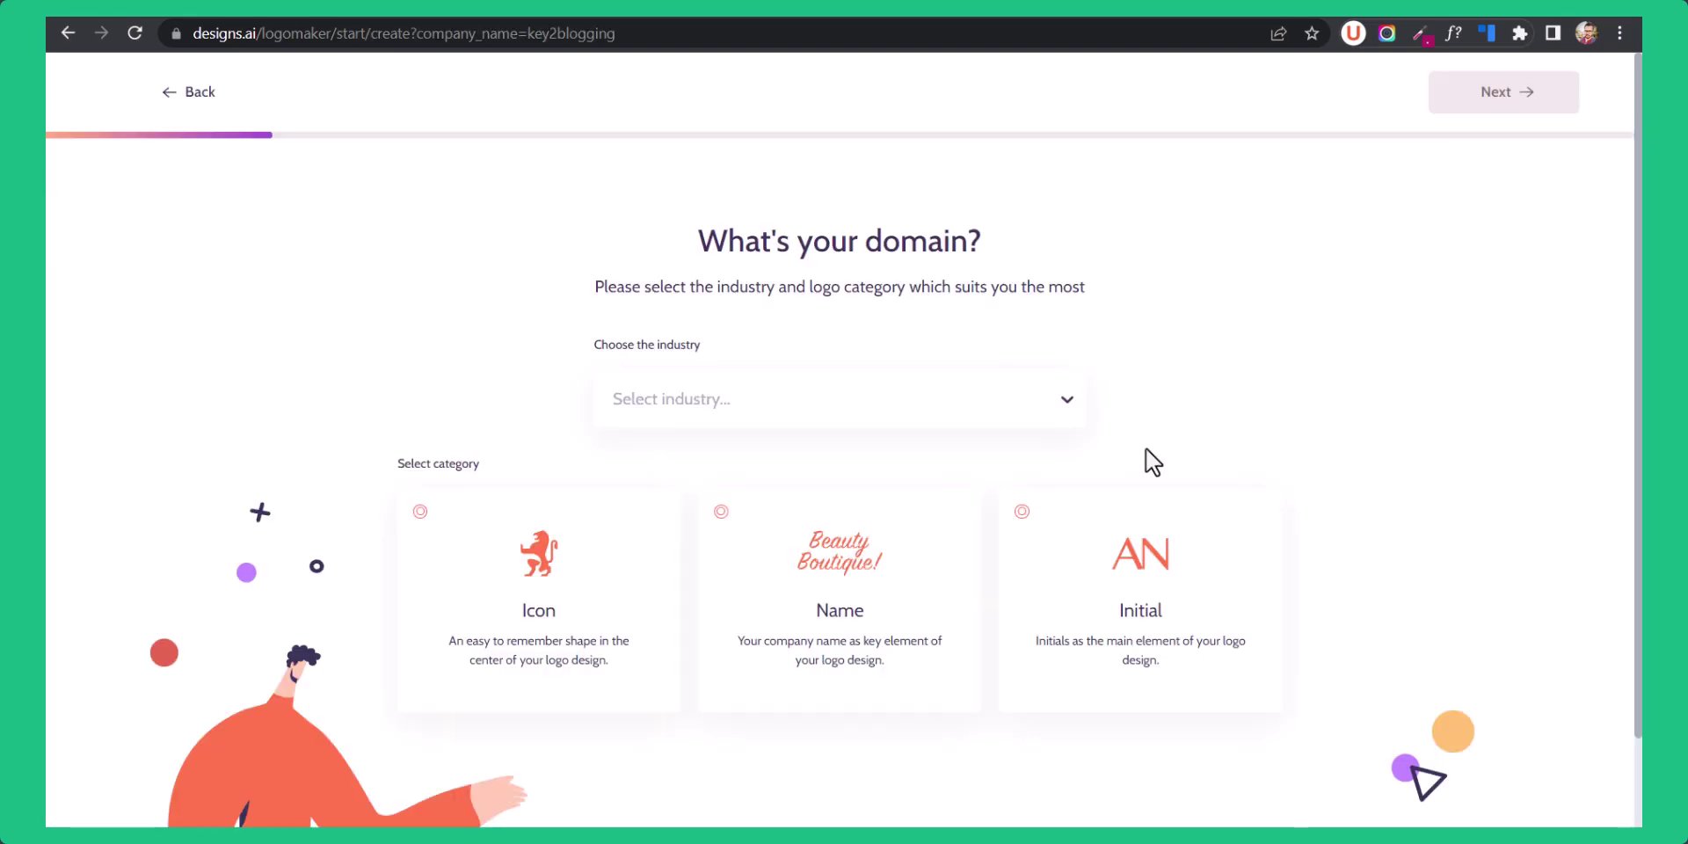
Choose the Business, Finance, Accounting & Bookkeeping industry and the Icon logo category.
click(820, 408)
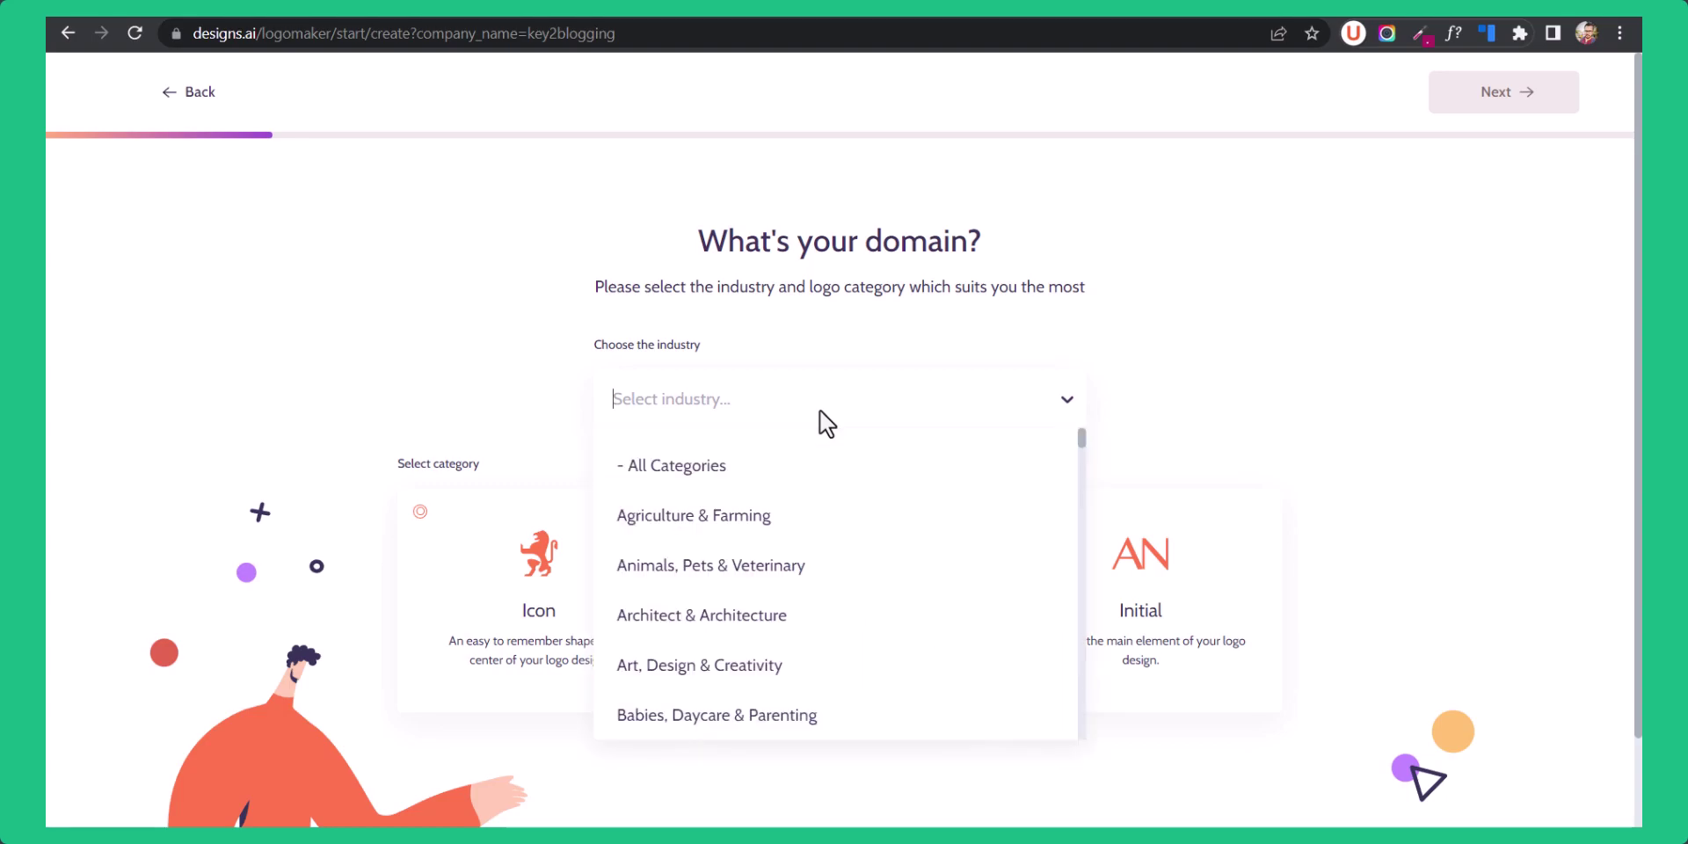
scroll(789, 633, down, 3)
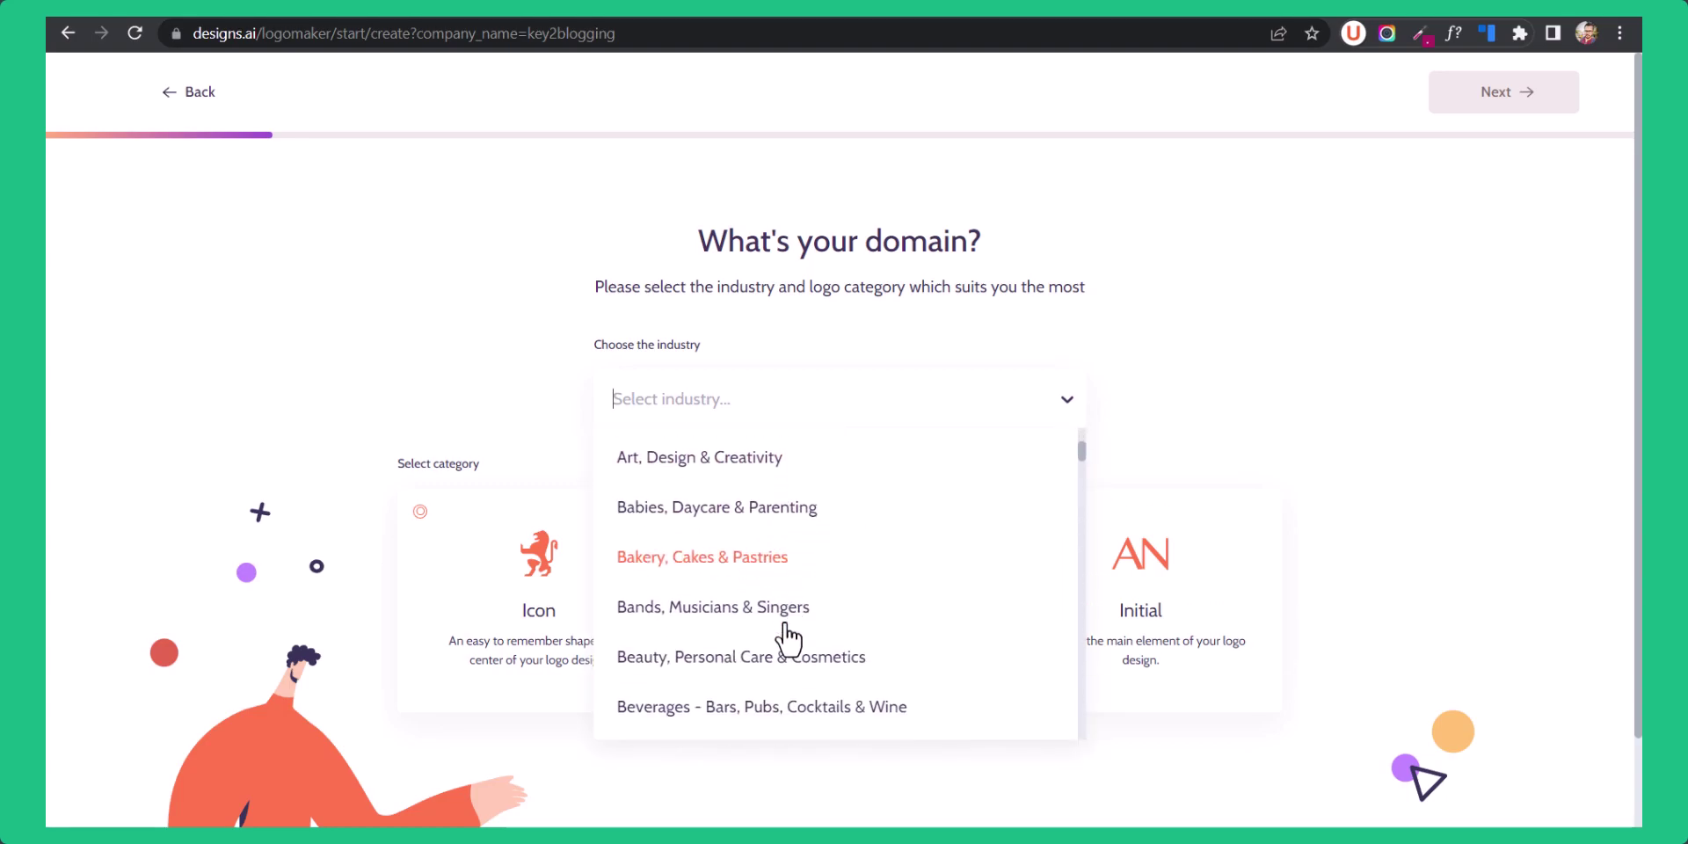
scroll(789, 637, down, 4)
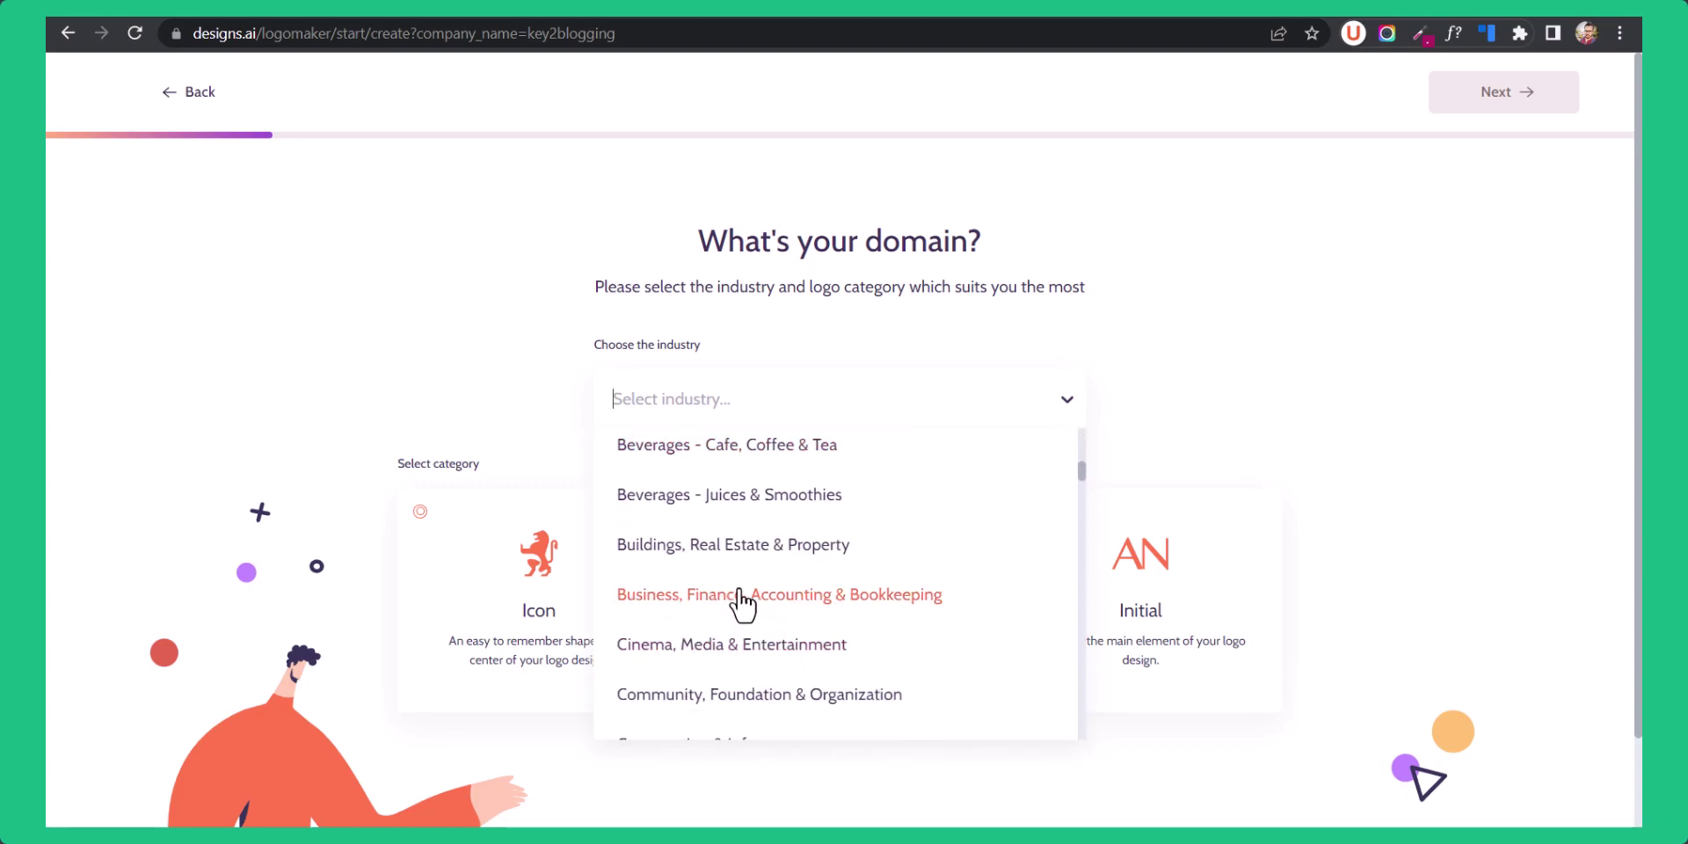
click(740, 594)
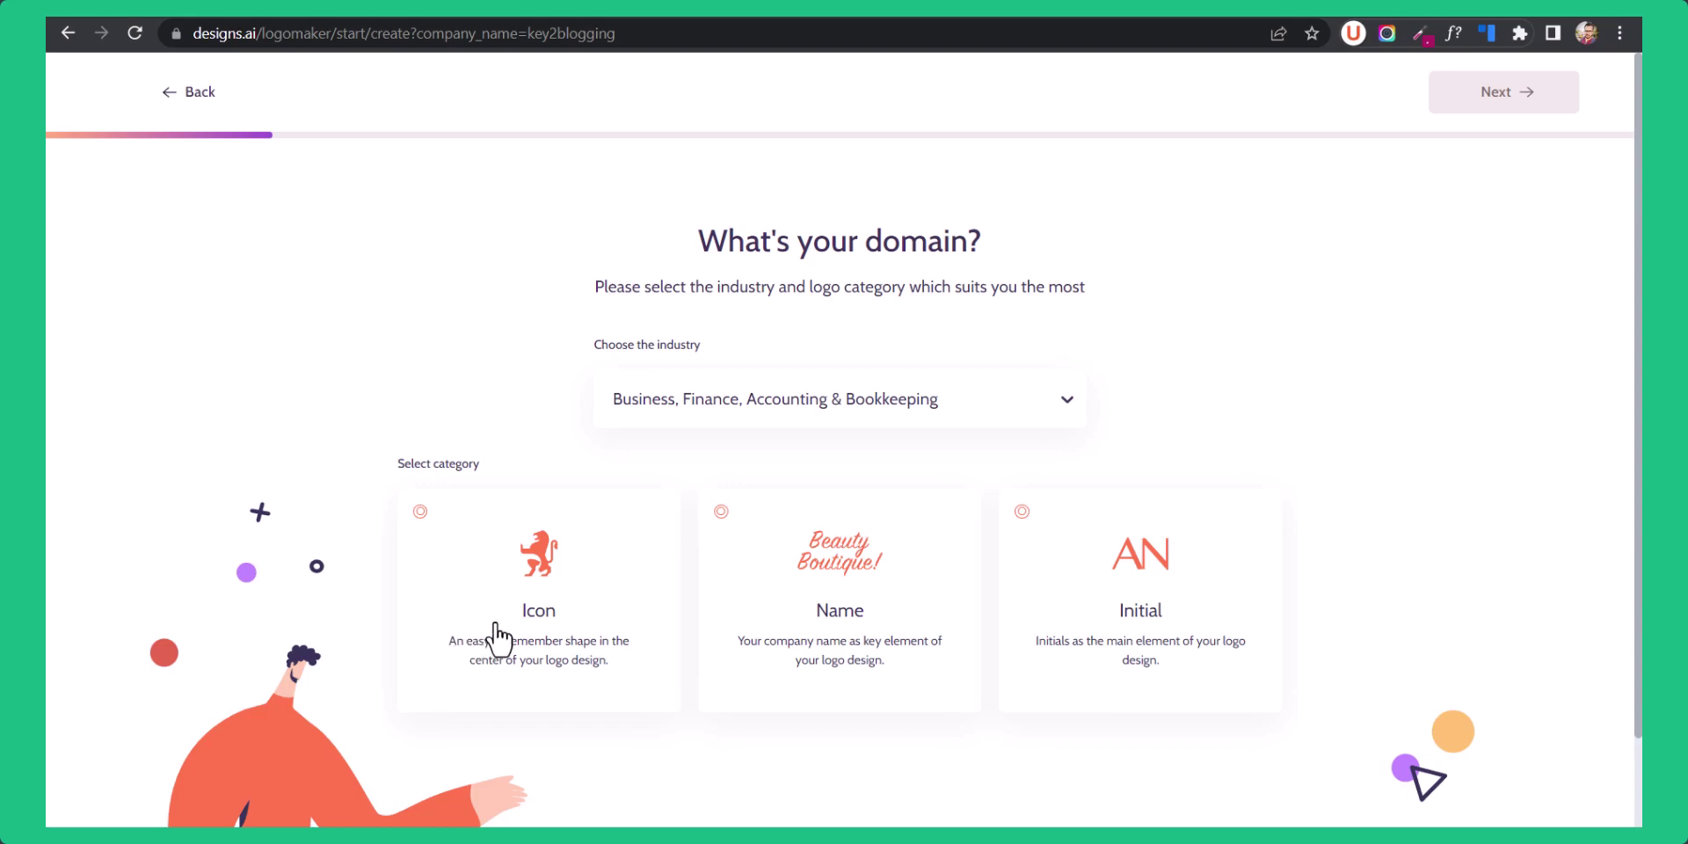
click(528, 577)
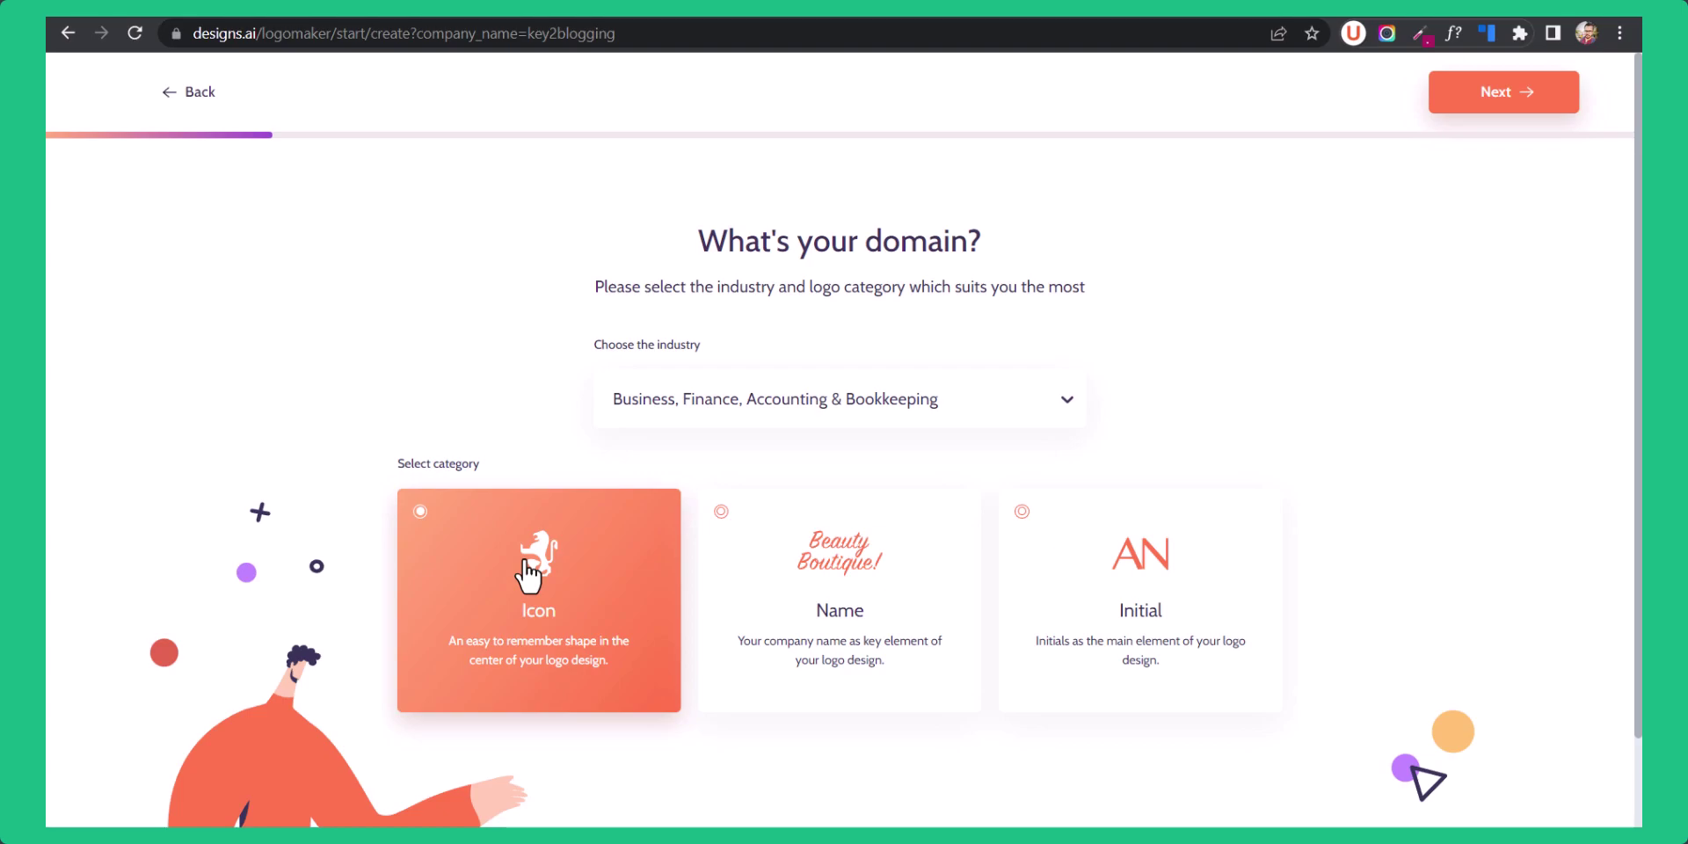
Leave the optional slogan blank and continue to the style gallery.
click(1486, 109)
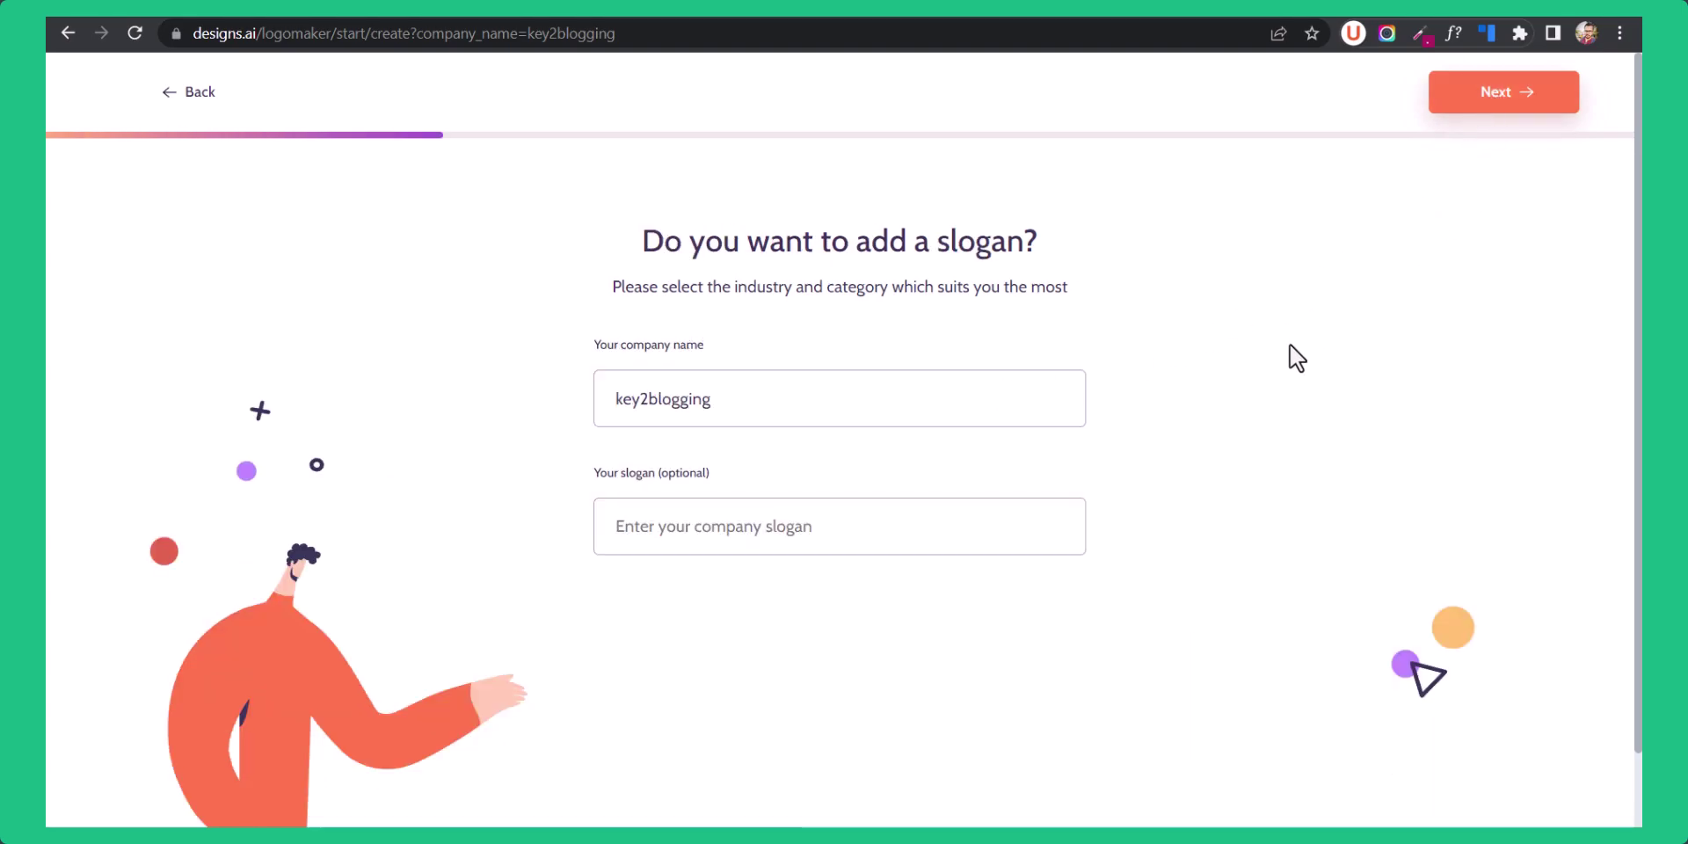
click(664, 538)
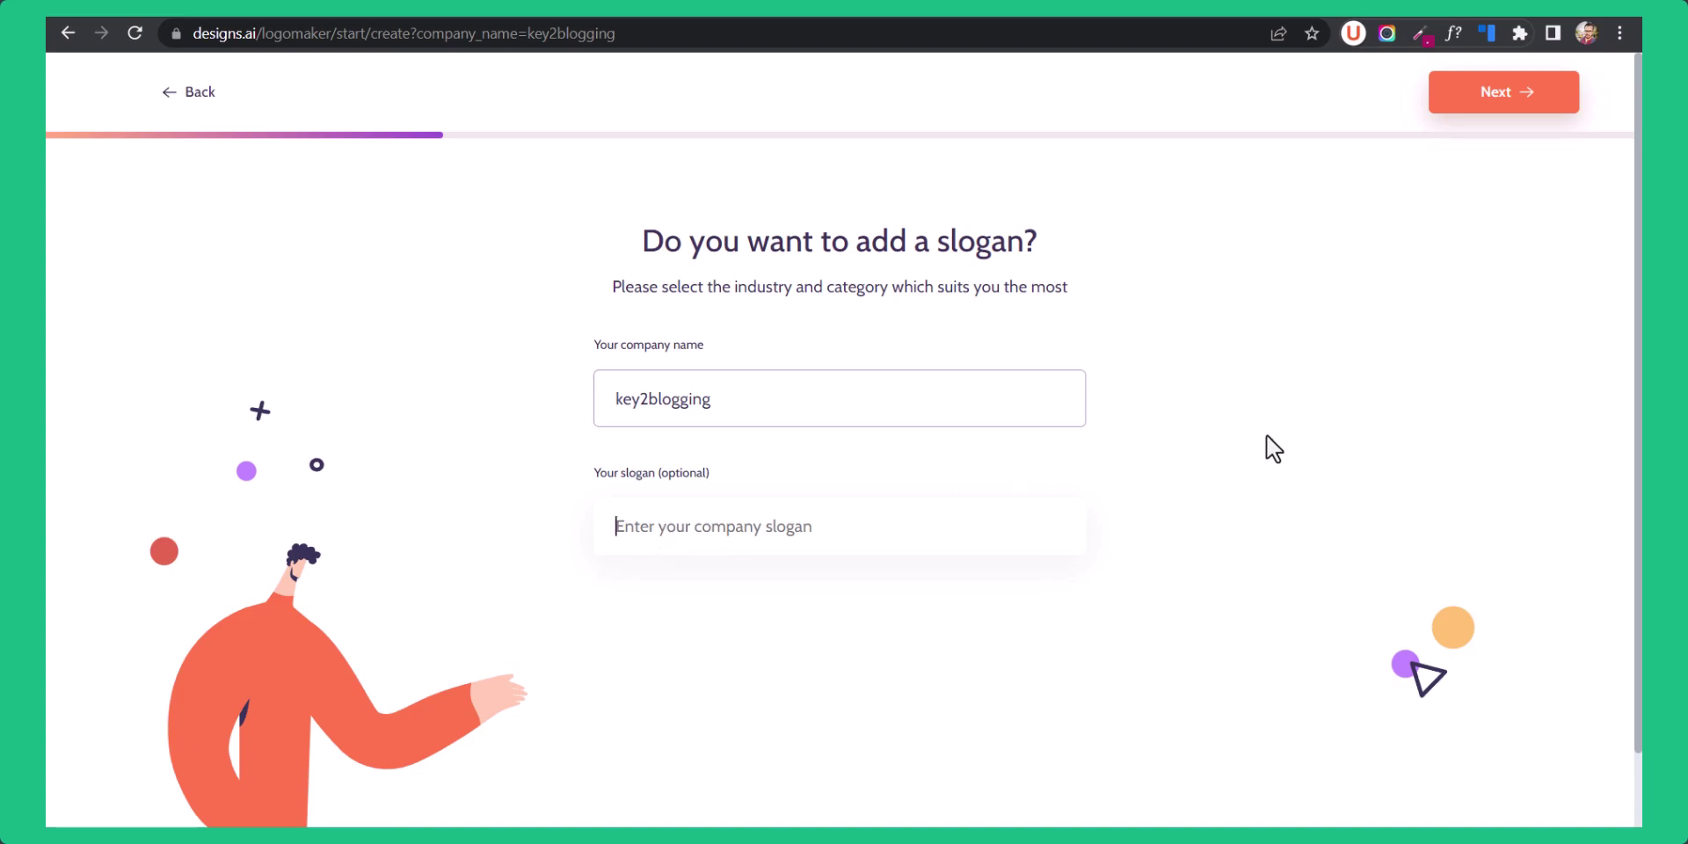
click(1206, 442)
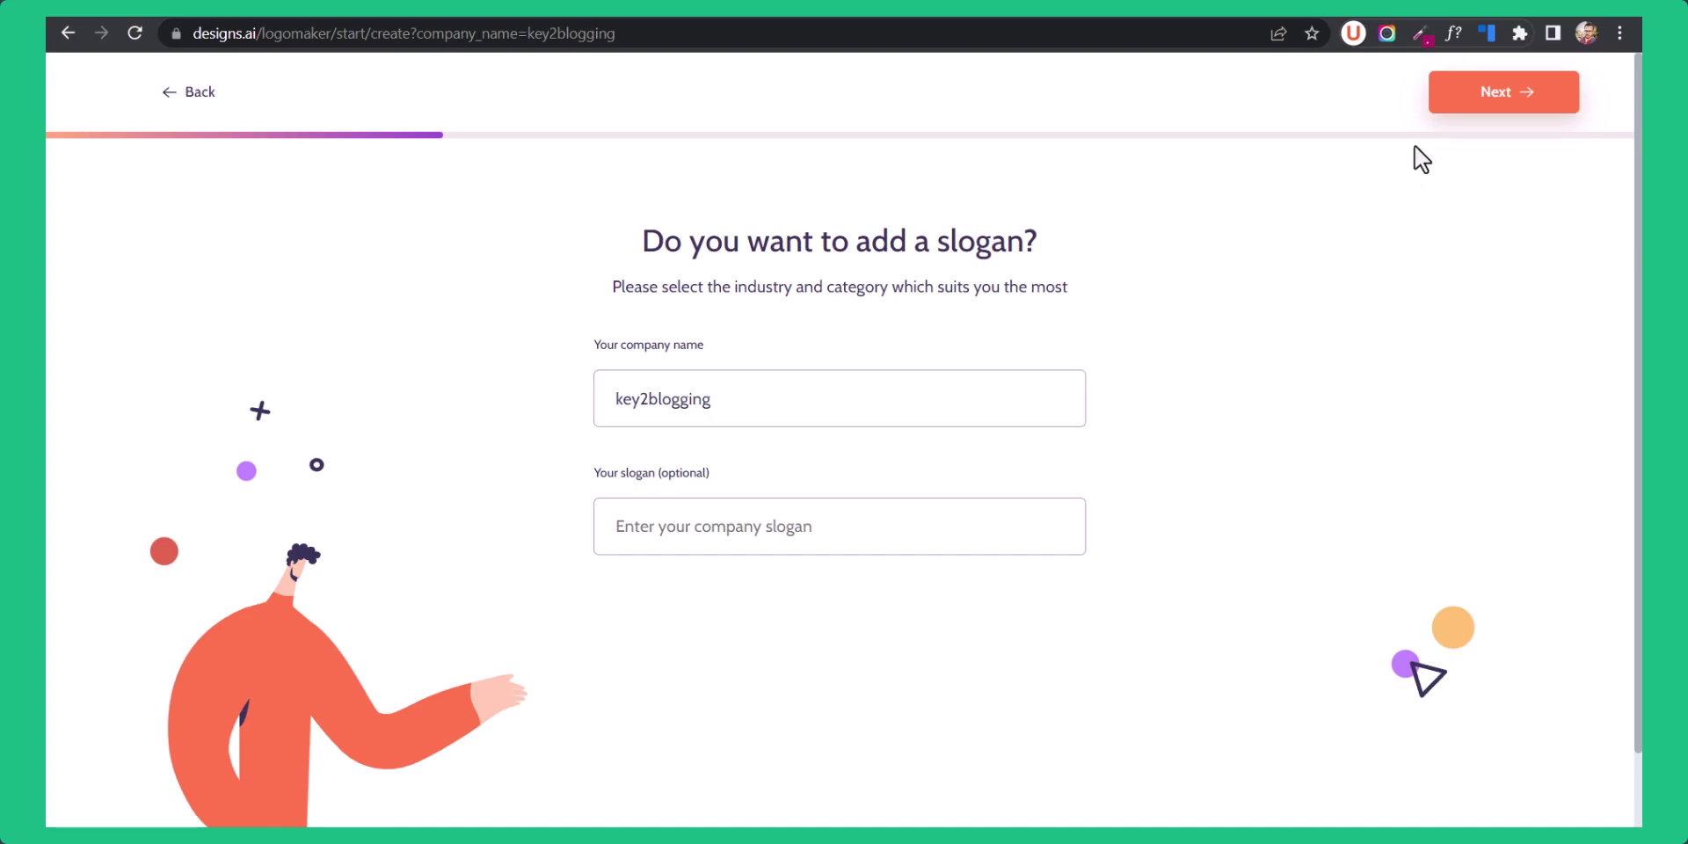
click(1461, 112)
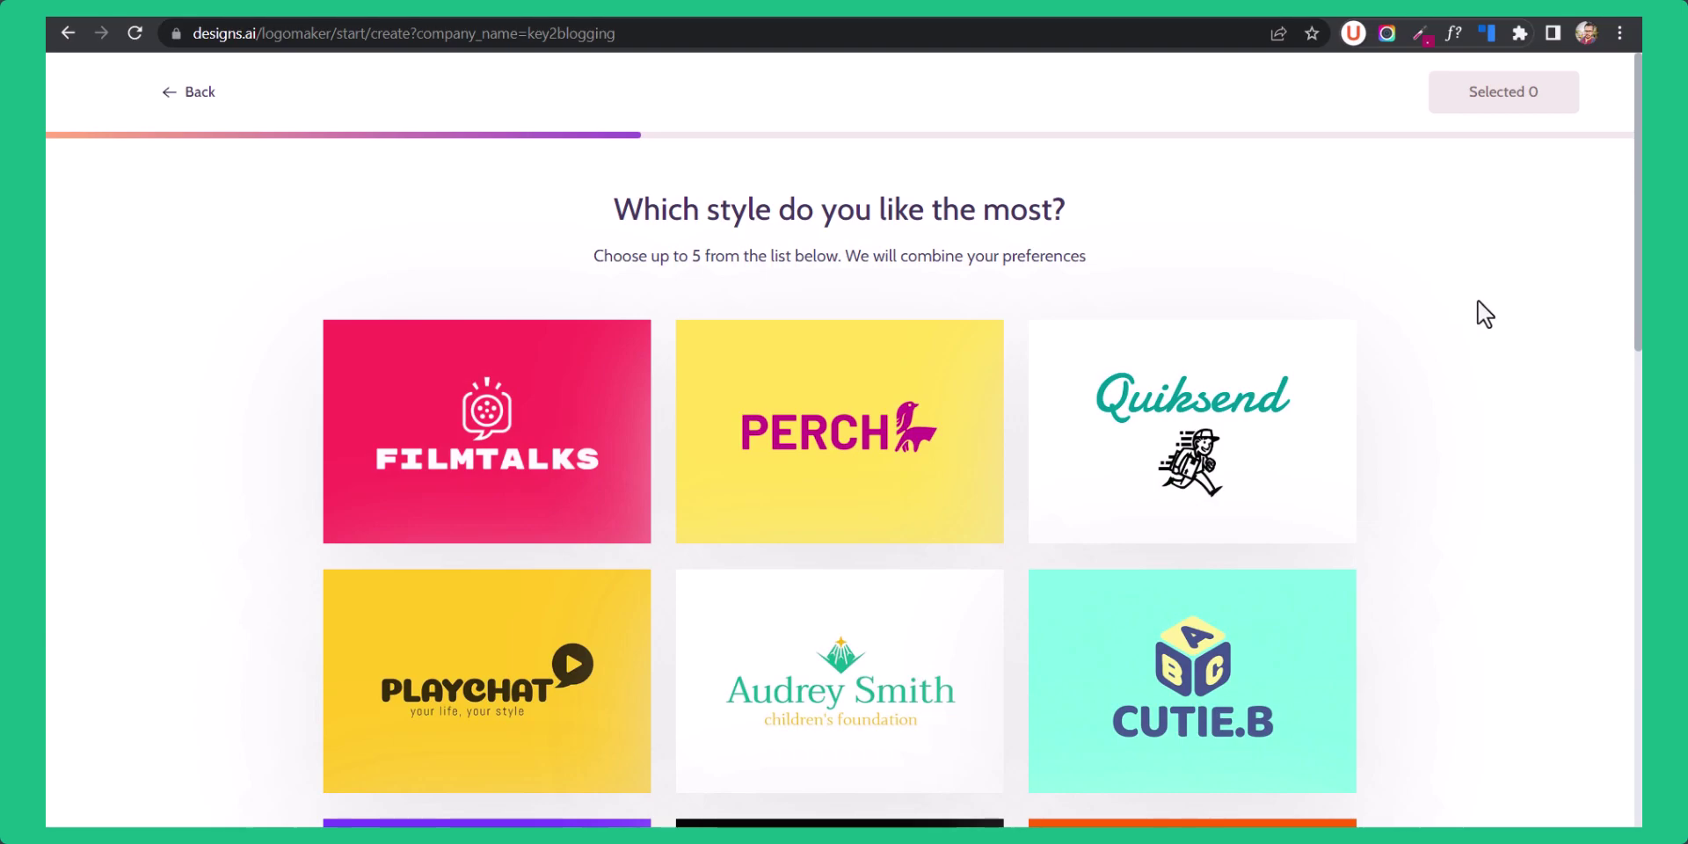
Pick the Audrey Smith, fireball, TECHROCK, dimensional and educore logo styles.
scroll(1425, 514, down, 3)
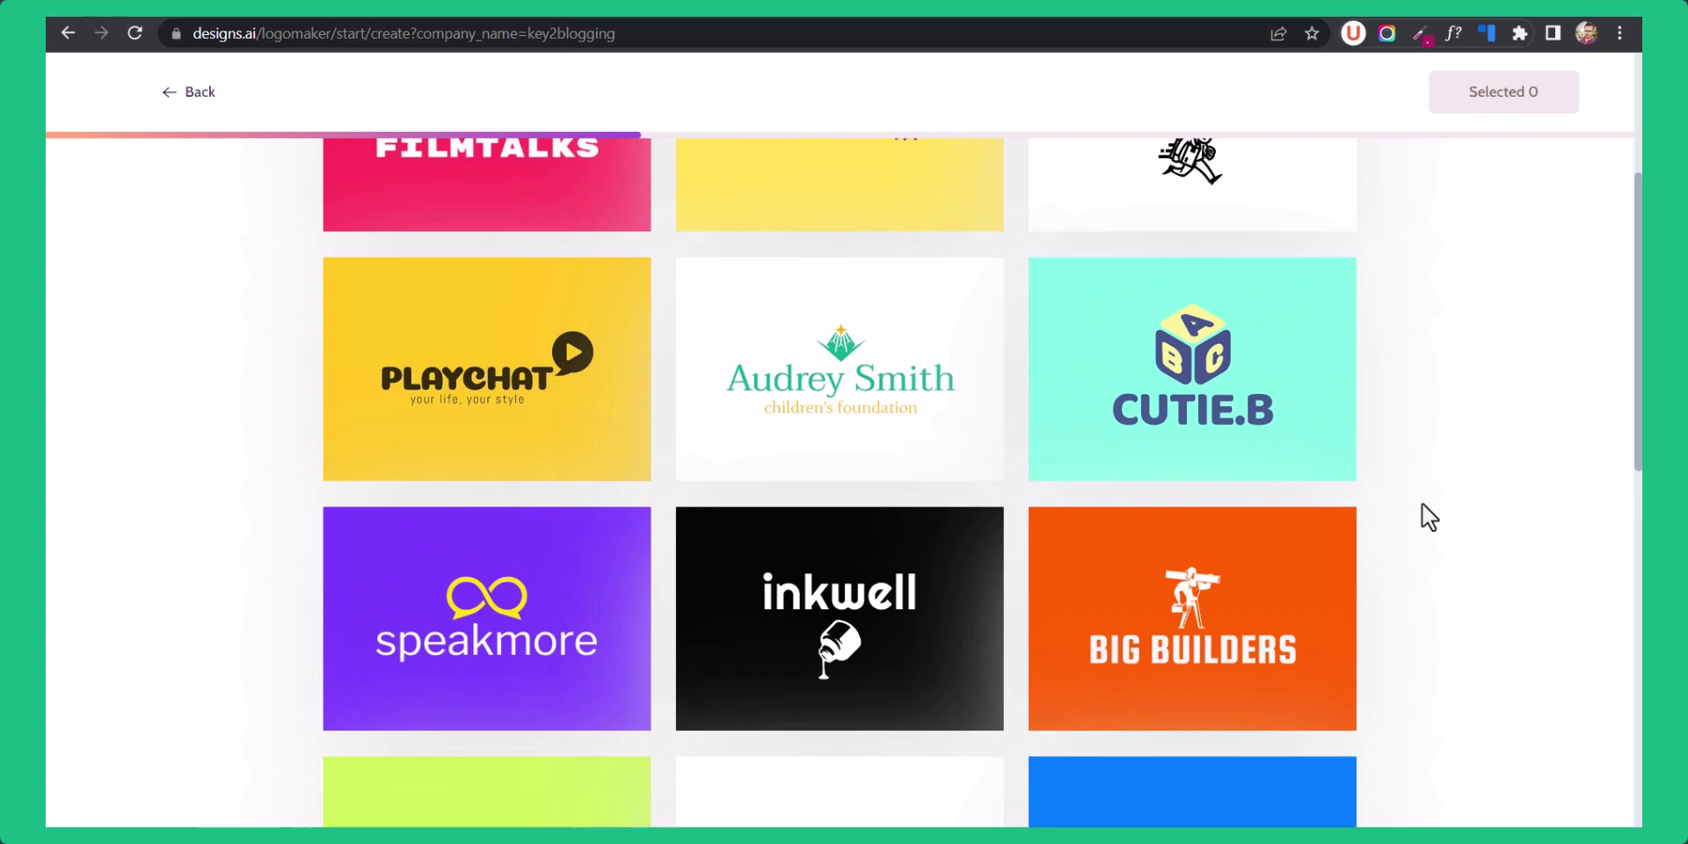
scroll(1389, 509, up, 3)
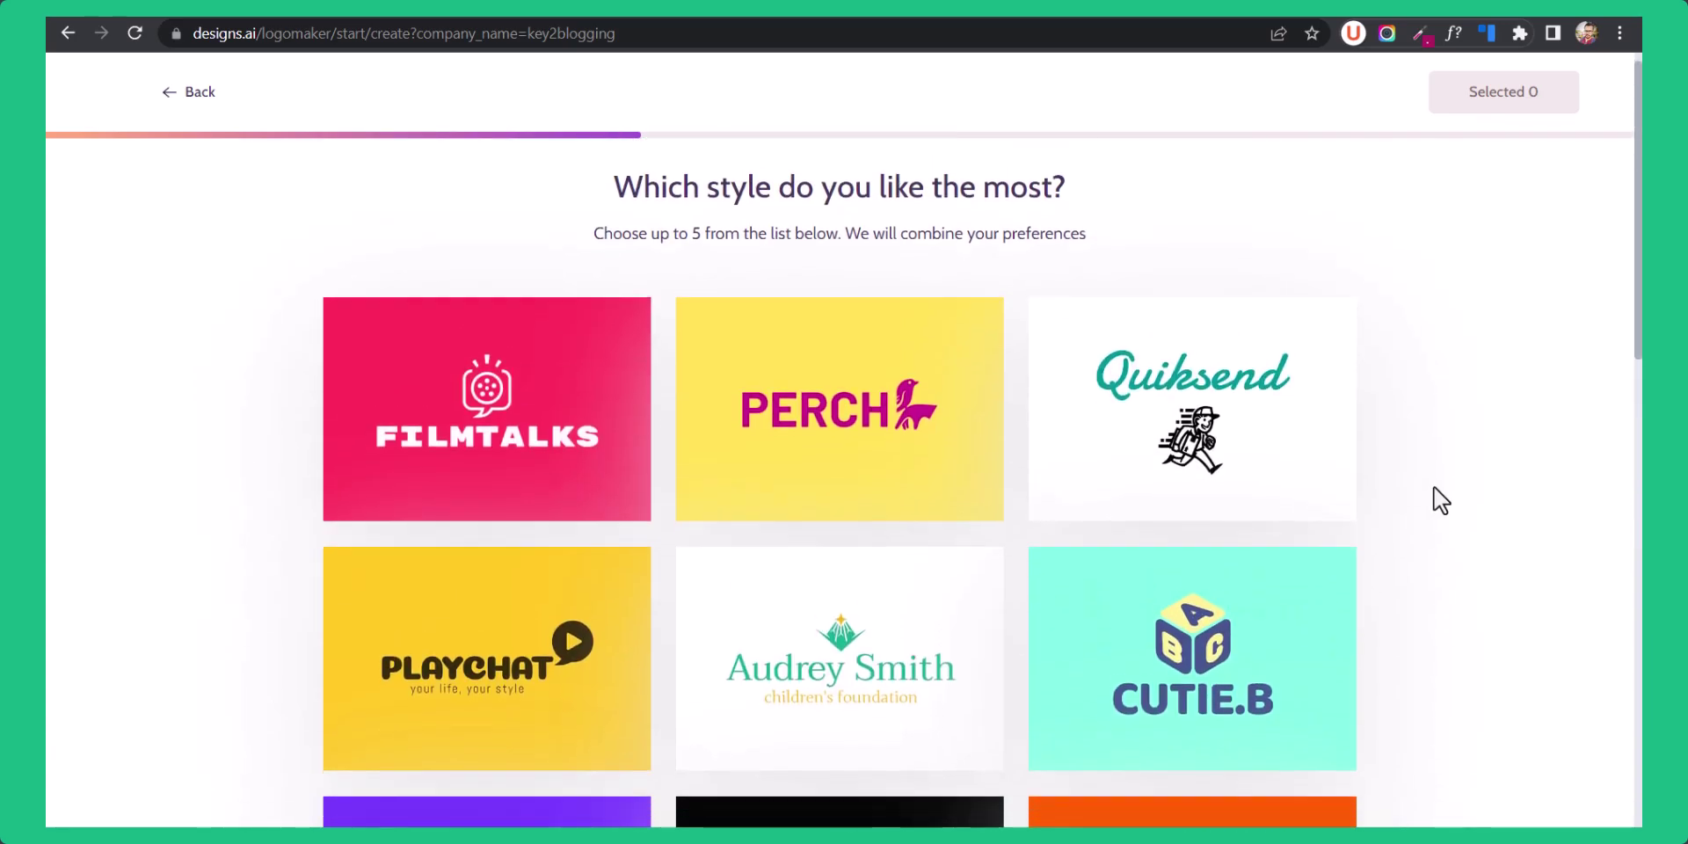
scroll(1433, 486, down, 3)
click(791, 384)
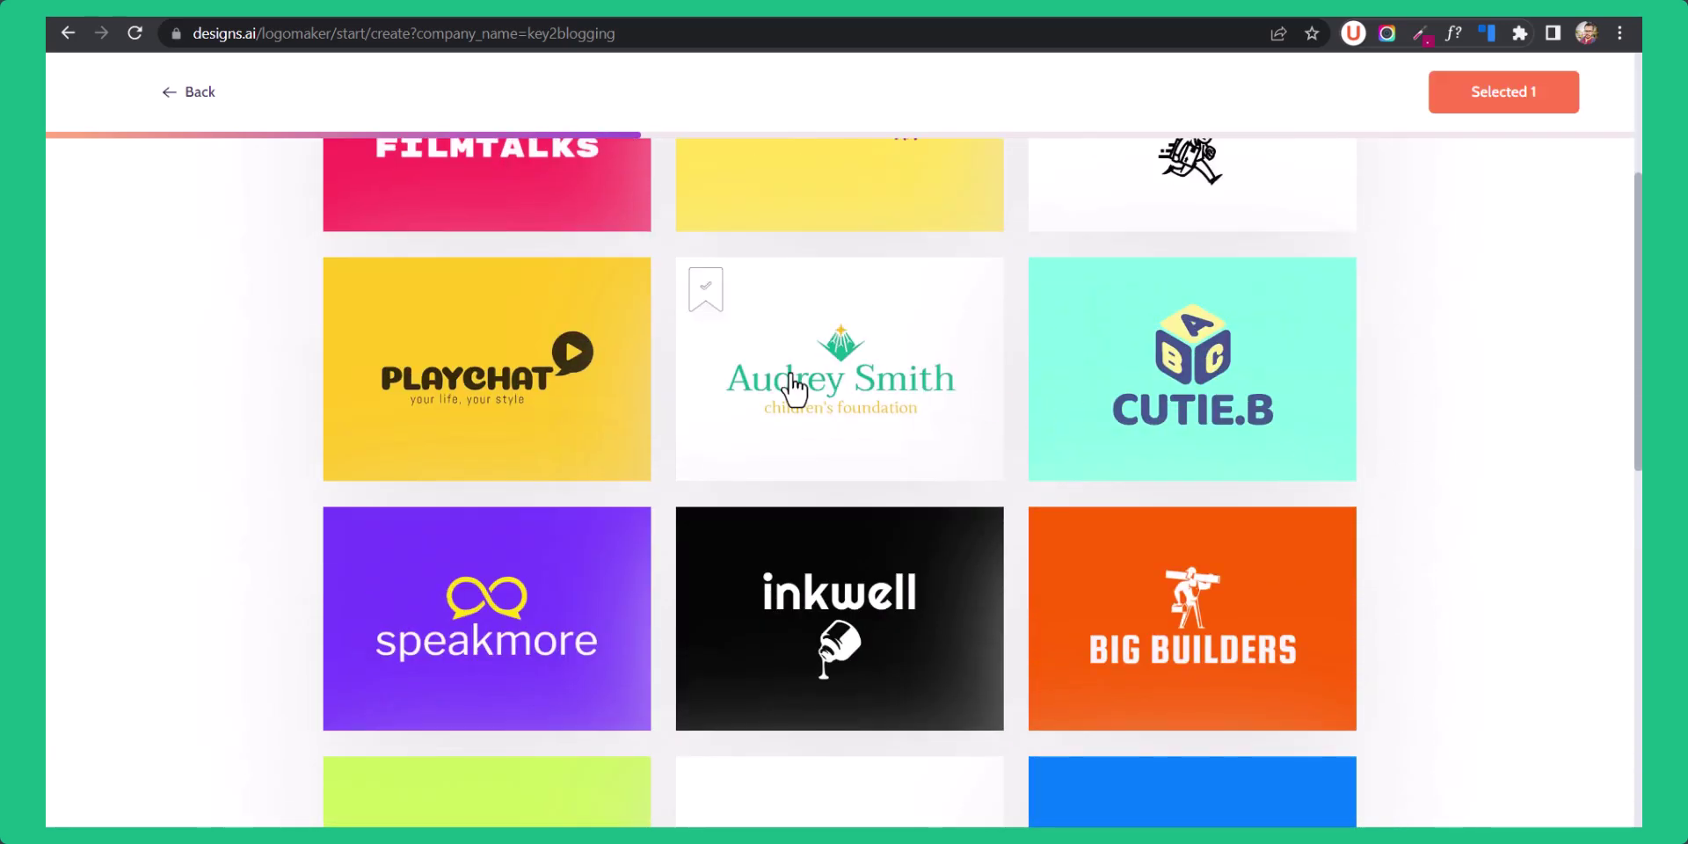
scroll(1451, 420, down, 1)
scroll(1467, 422, down, 4)
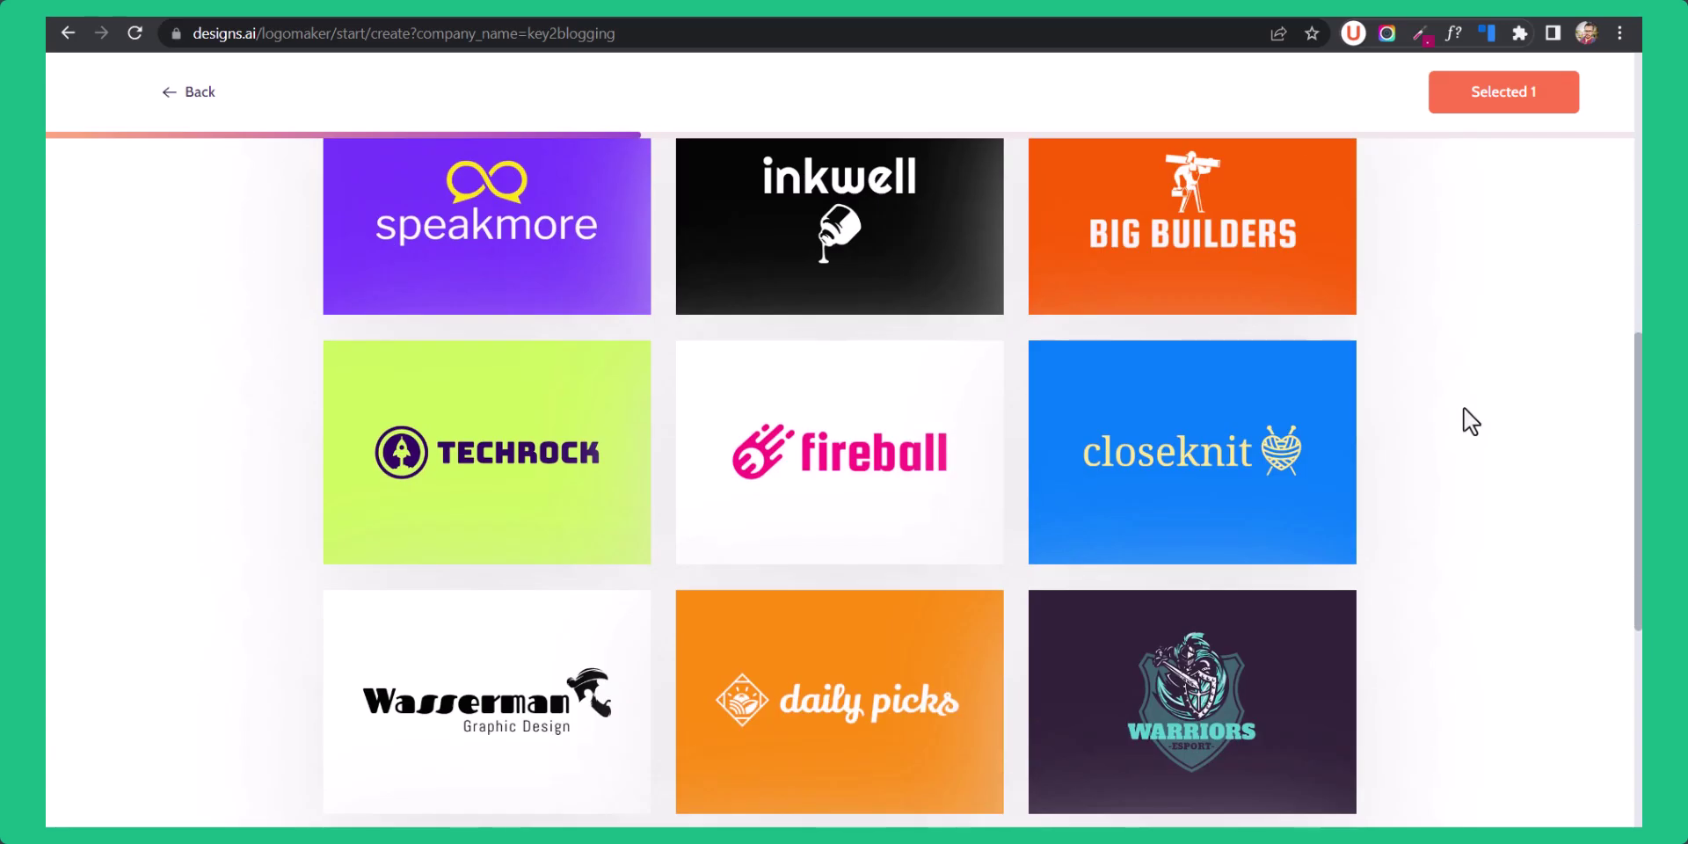
click(973, 466)
click(472, 490)
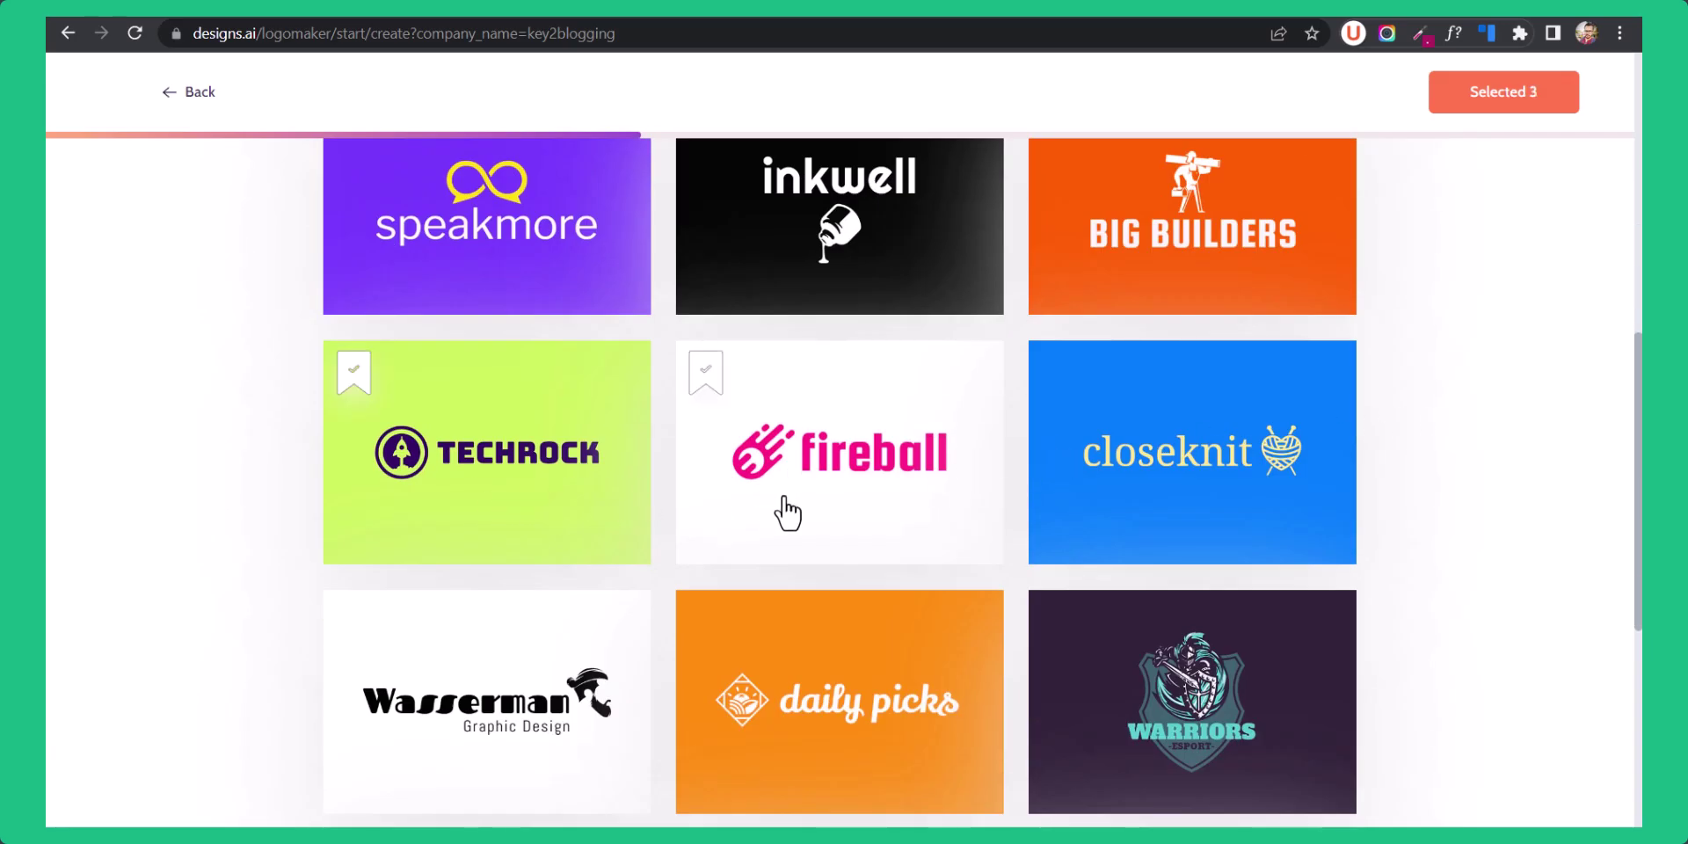
scroll(783, 496, down, 4)
click(587, 554)
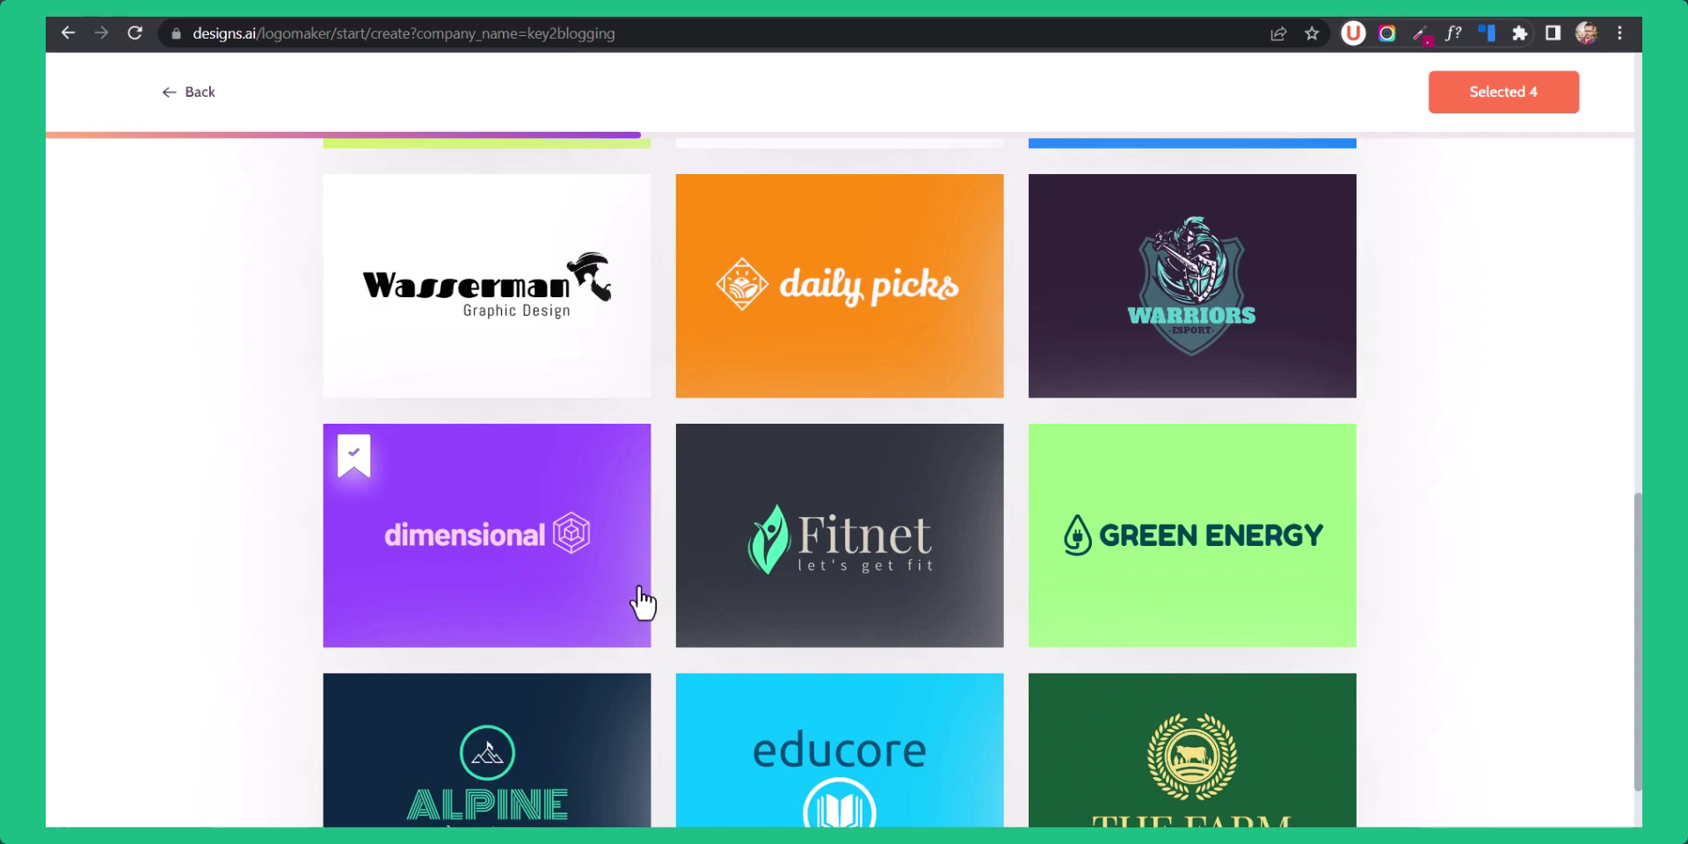
scroll(848, 628, down, 1)
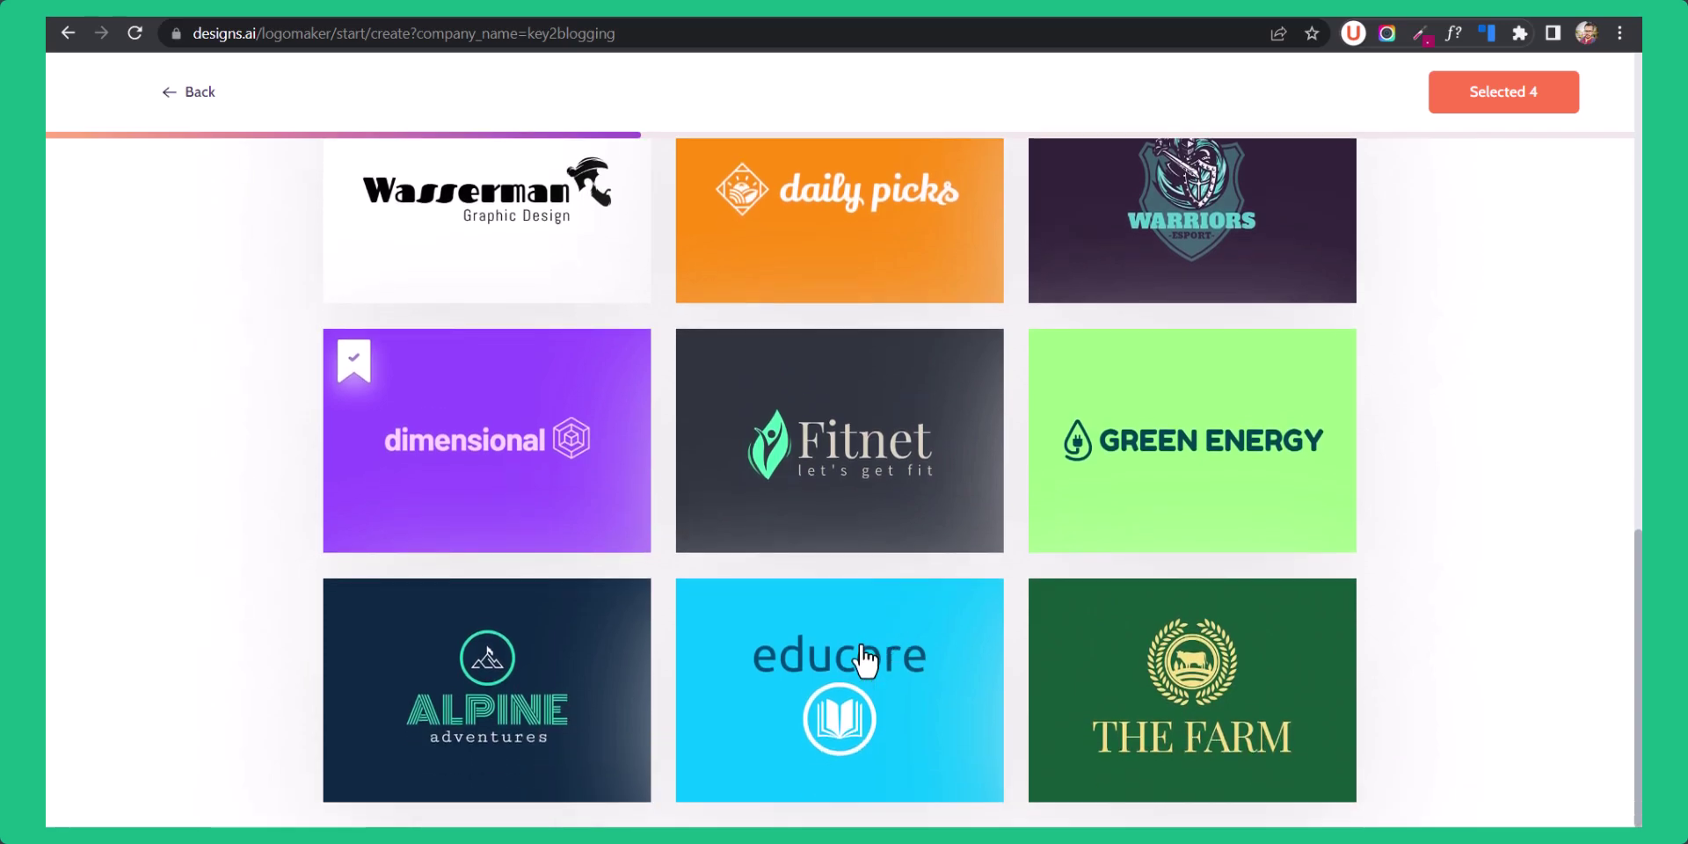
click(925, 681)
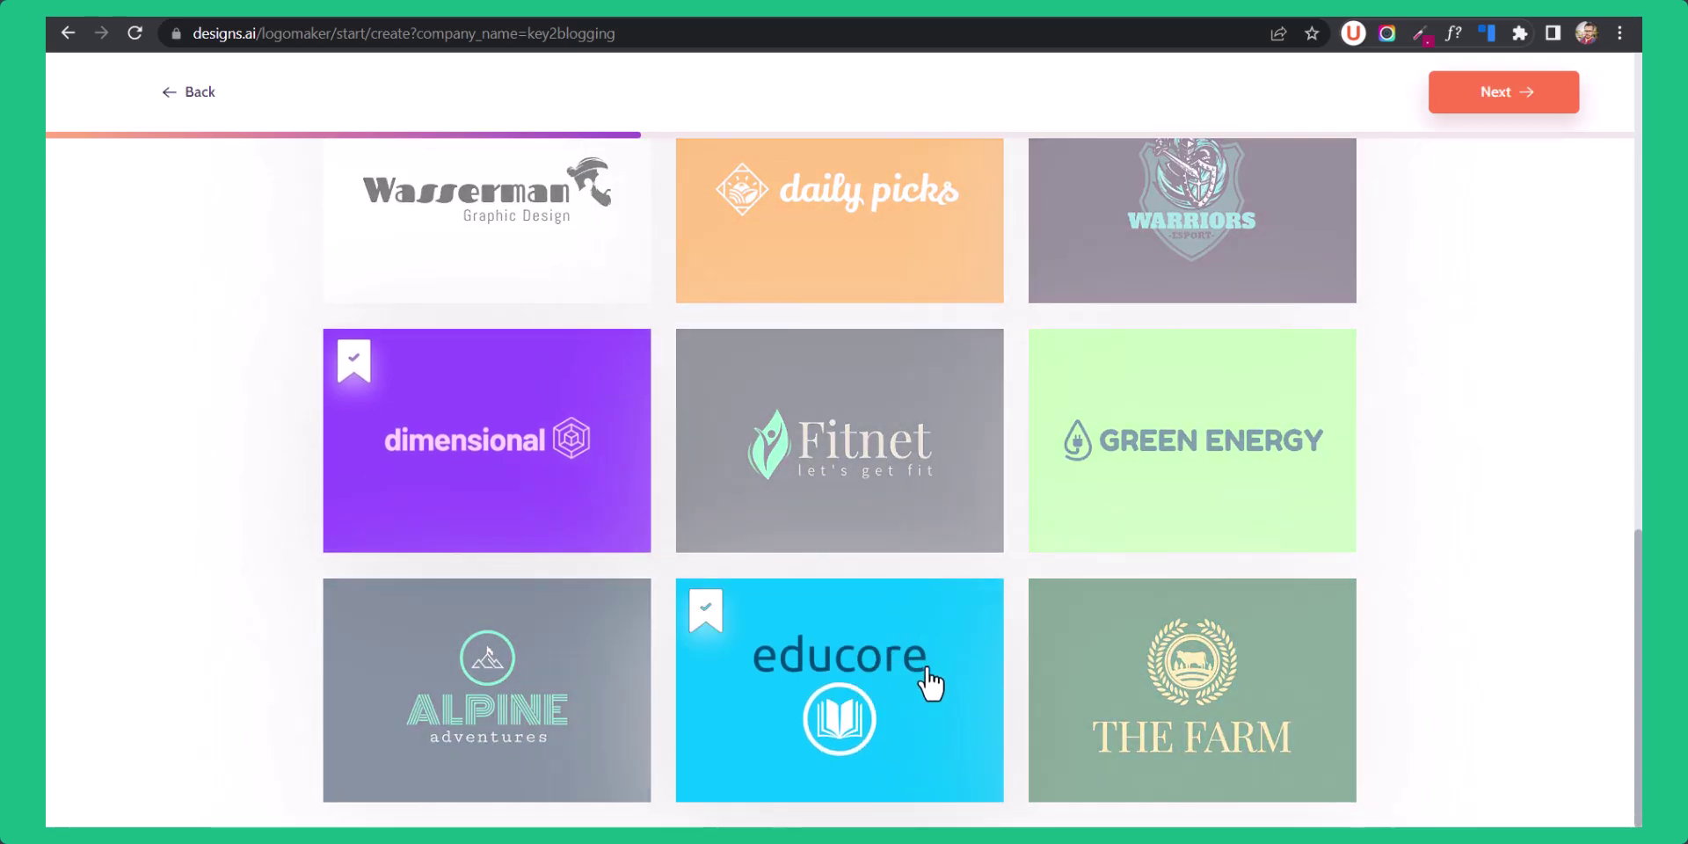
Choose the Vivid colour palette.
click(1528, 108)
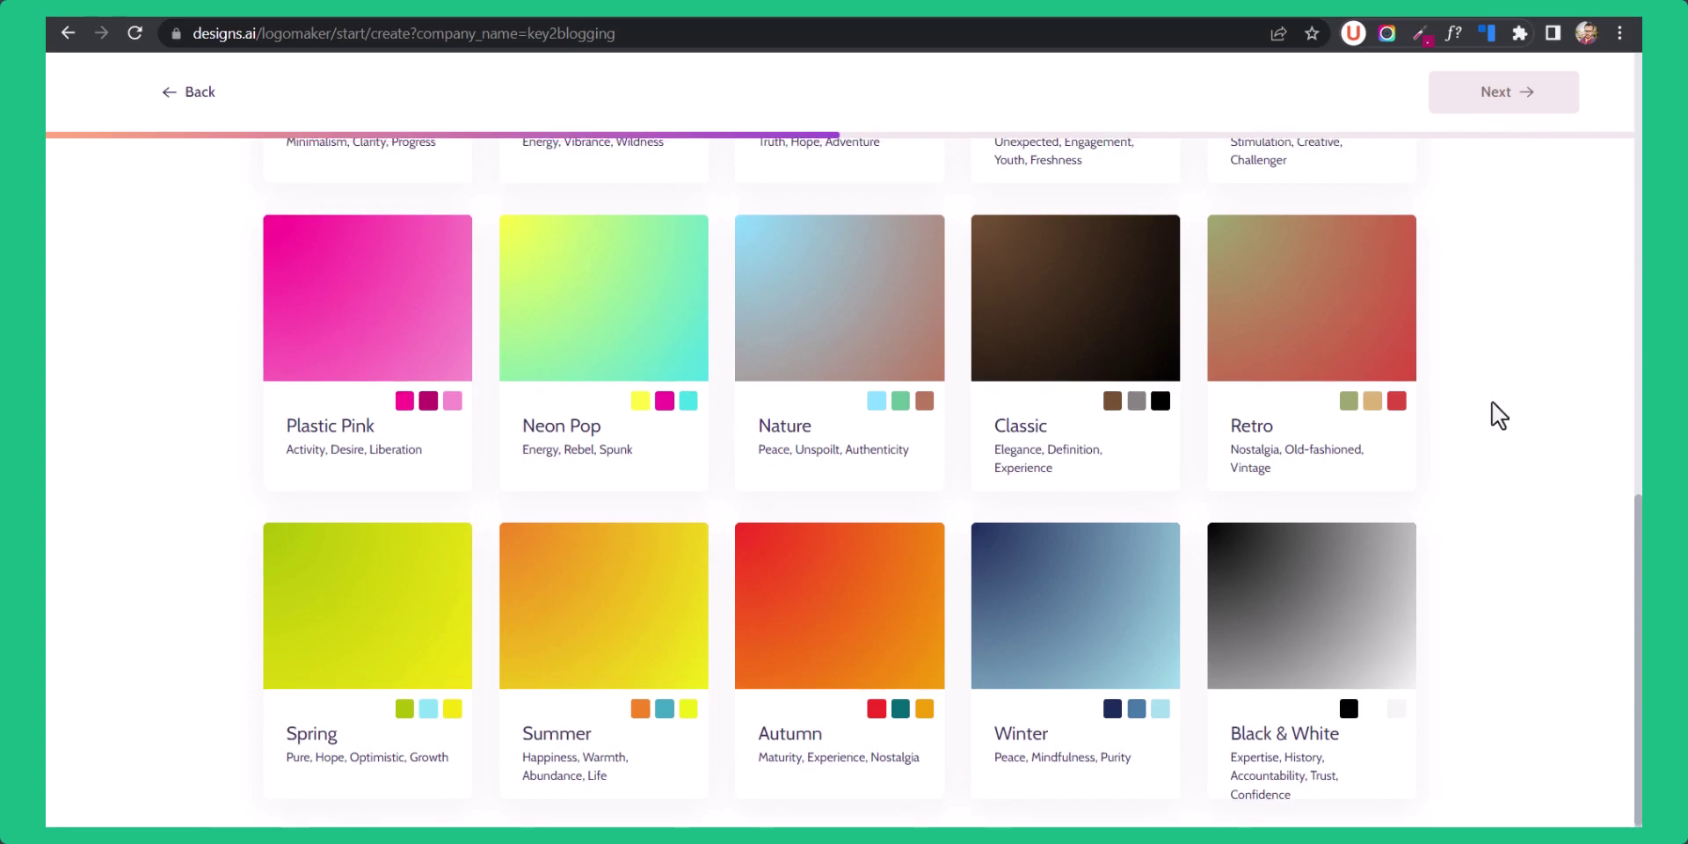
scroll(1491, 401, up, 7)
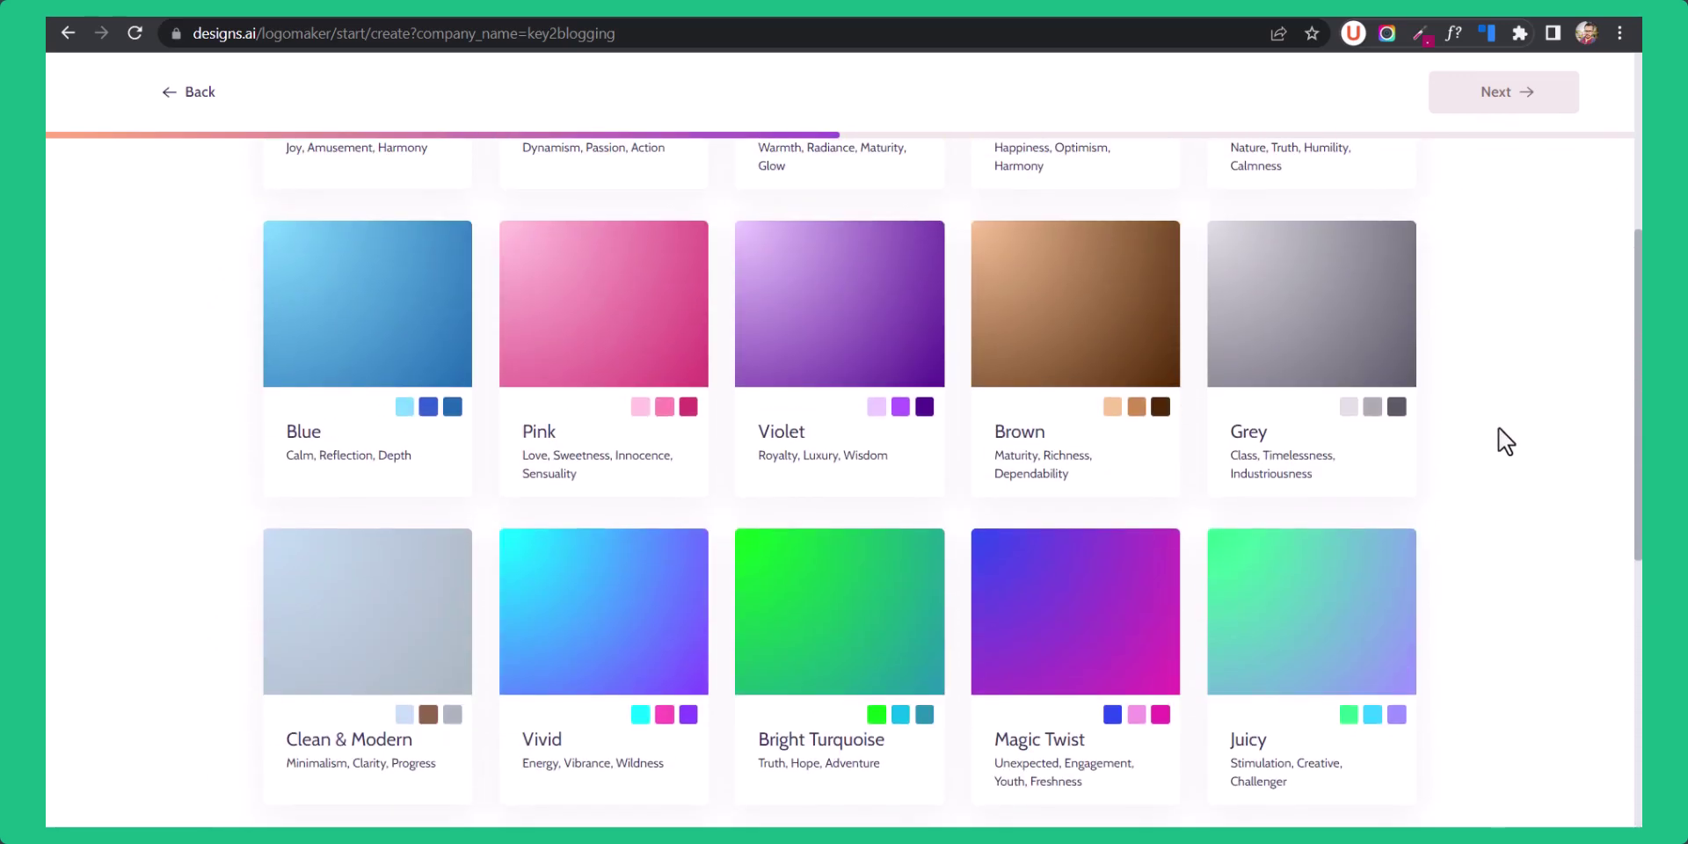
scroll(1499, 440, down, 7)
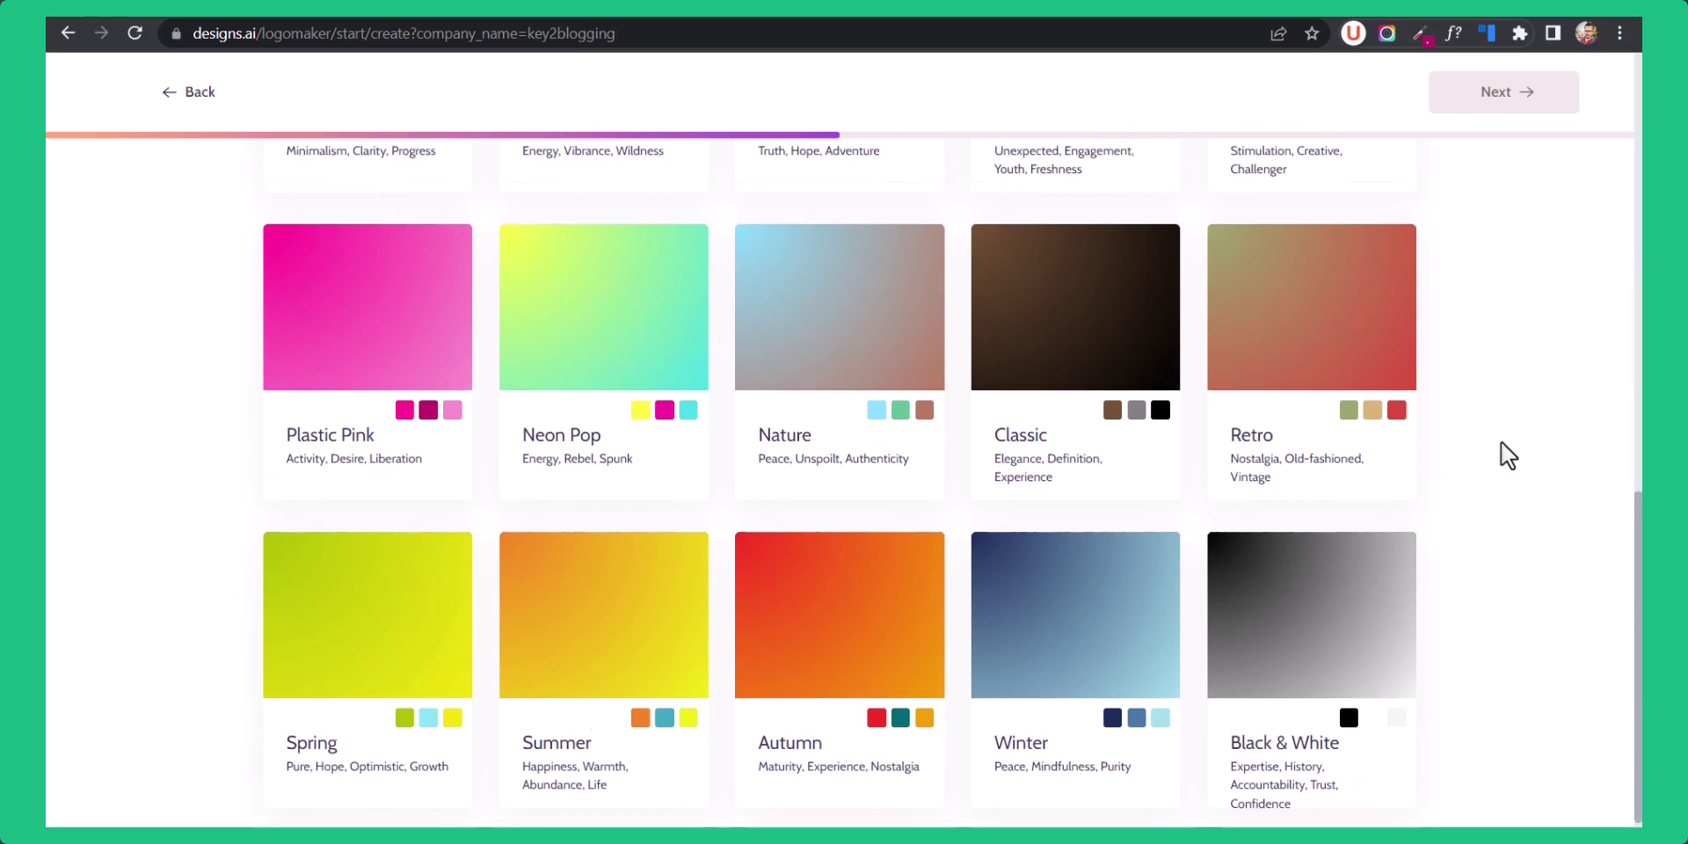
scroll(1504, 452, up, 6)
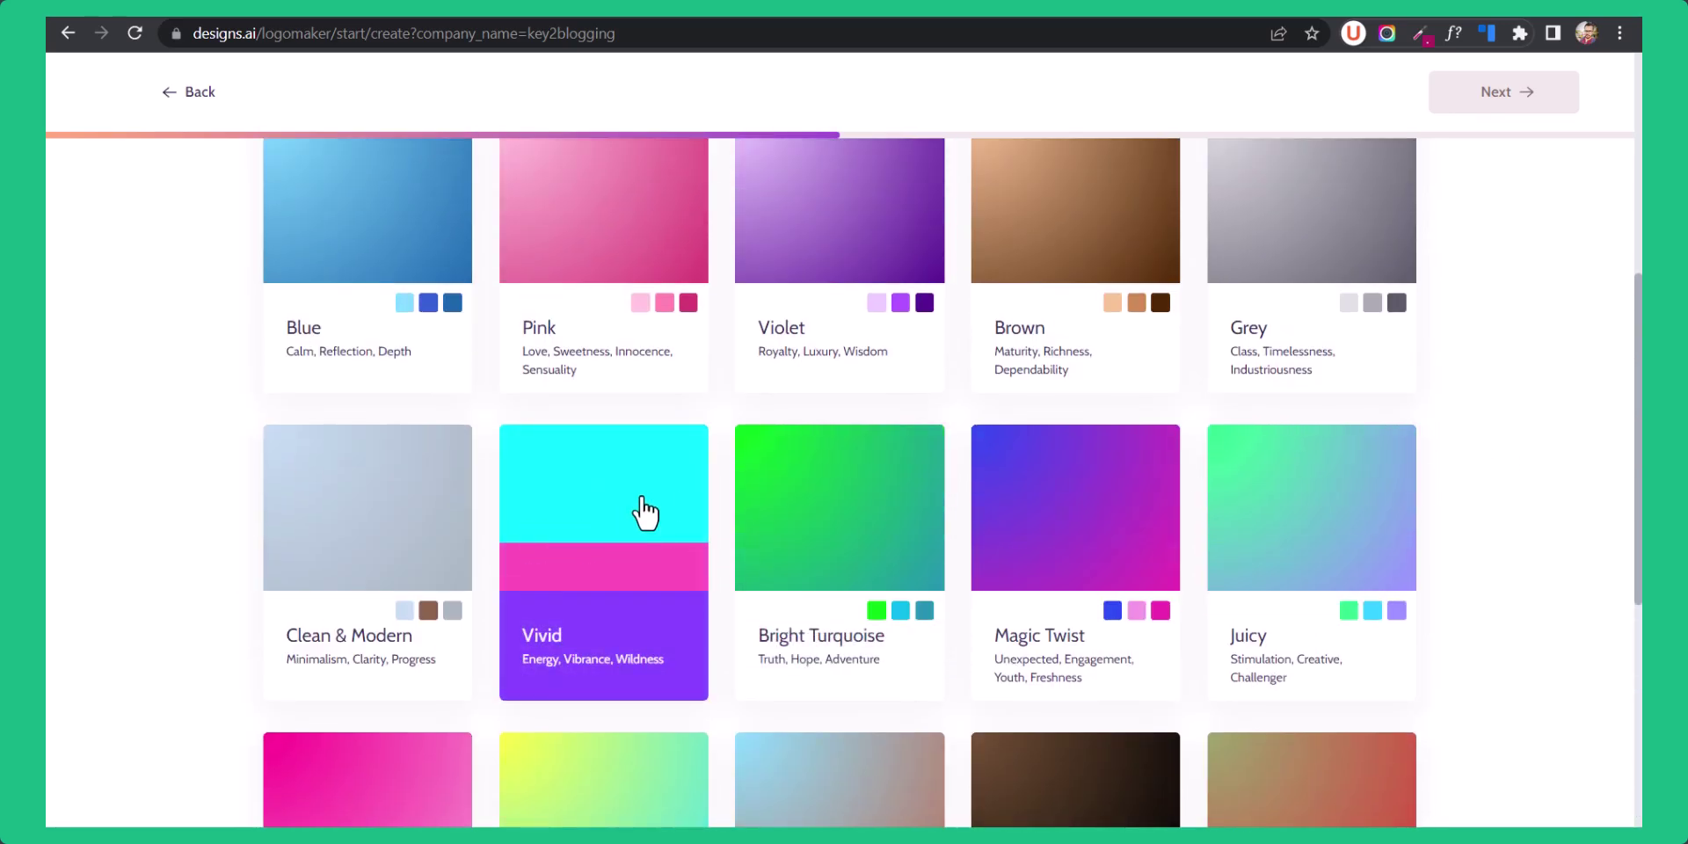
click(646, 512)
Filter to business icons and pick the rising-arrow and dollar-sign icons.
click(1528, 98)
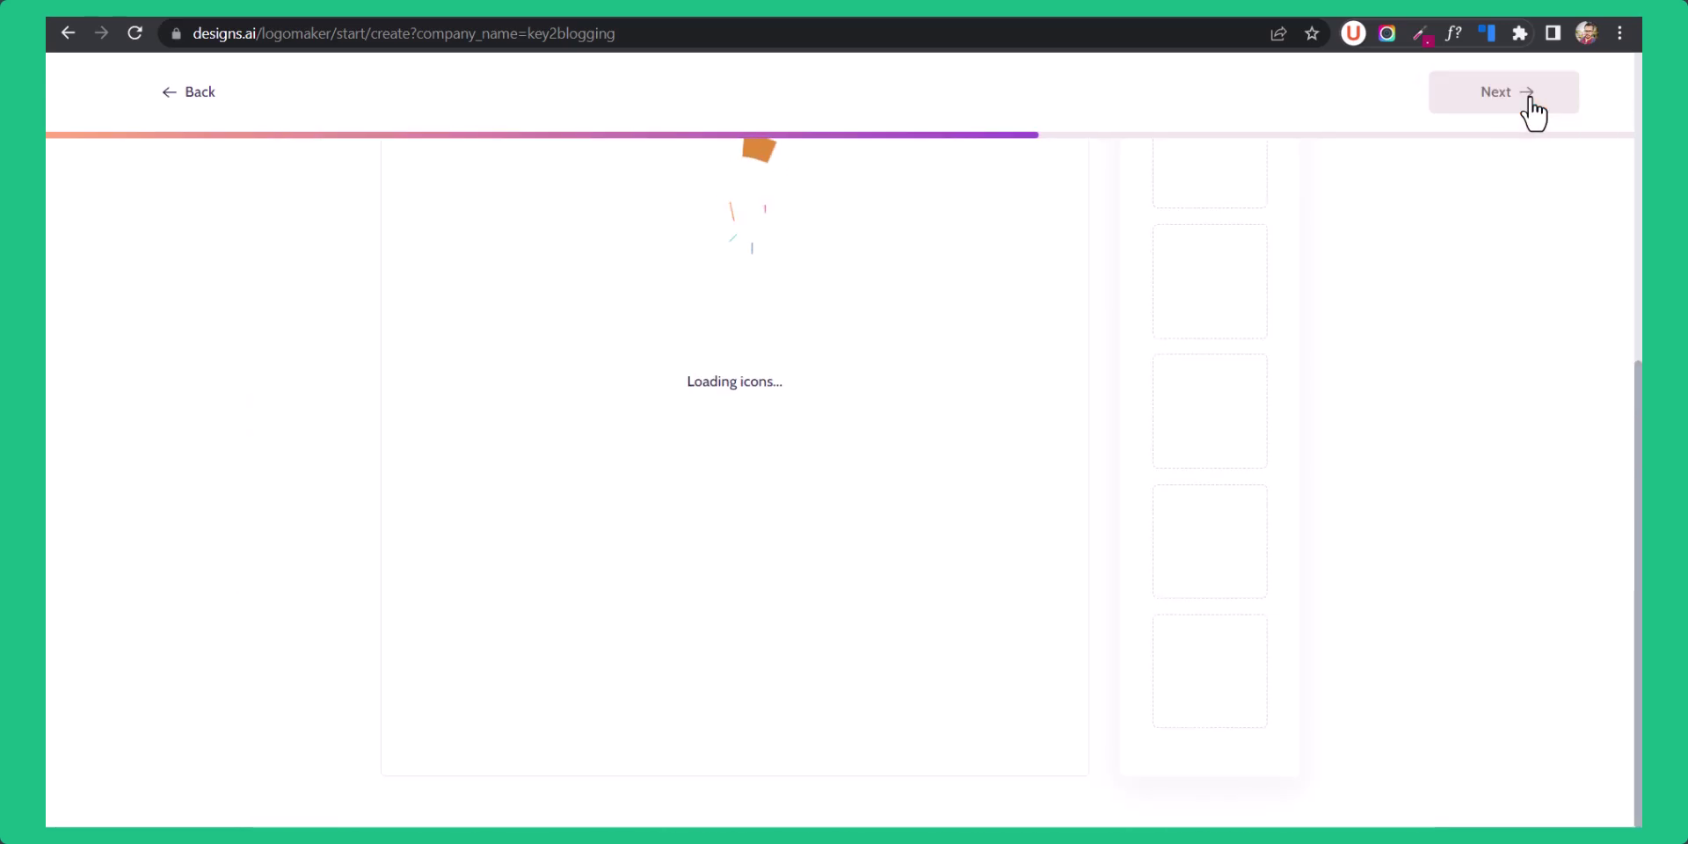
scroll(1441, 395, up, 3)
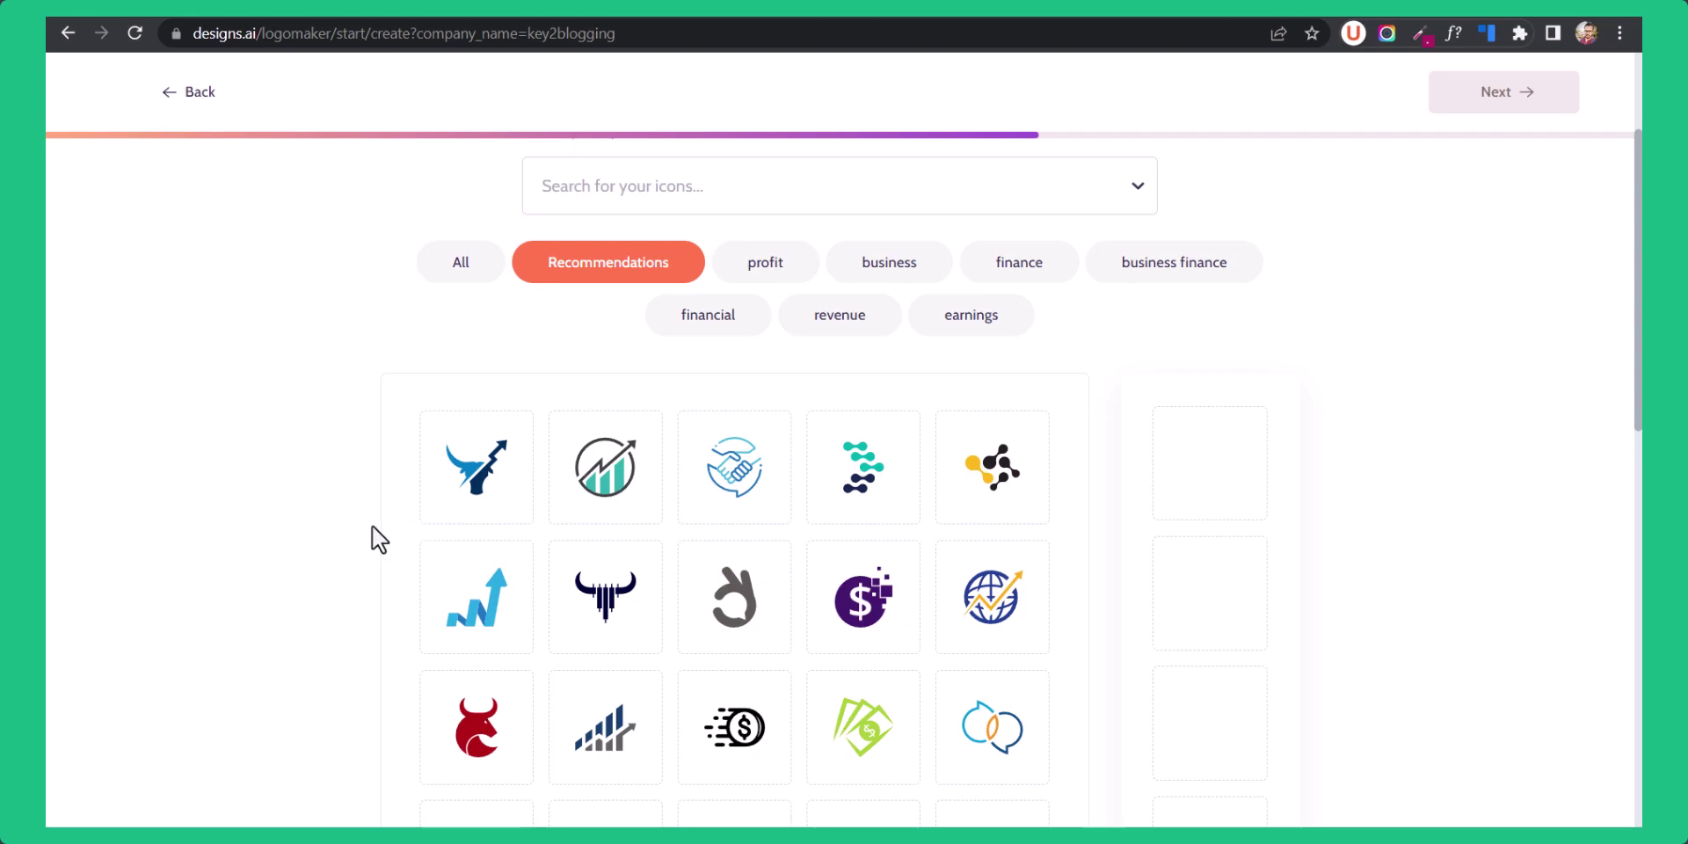
click(890, 268)
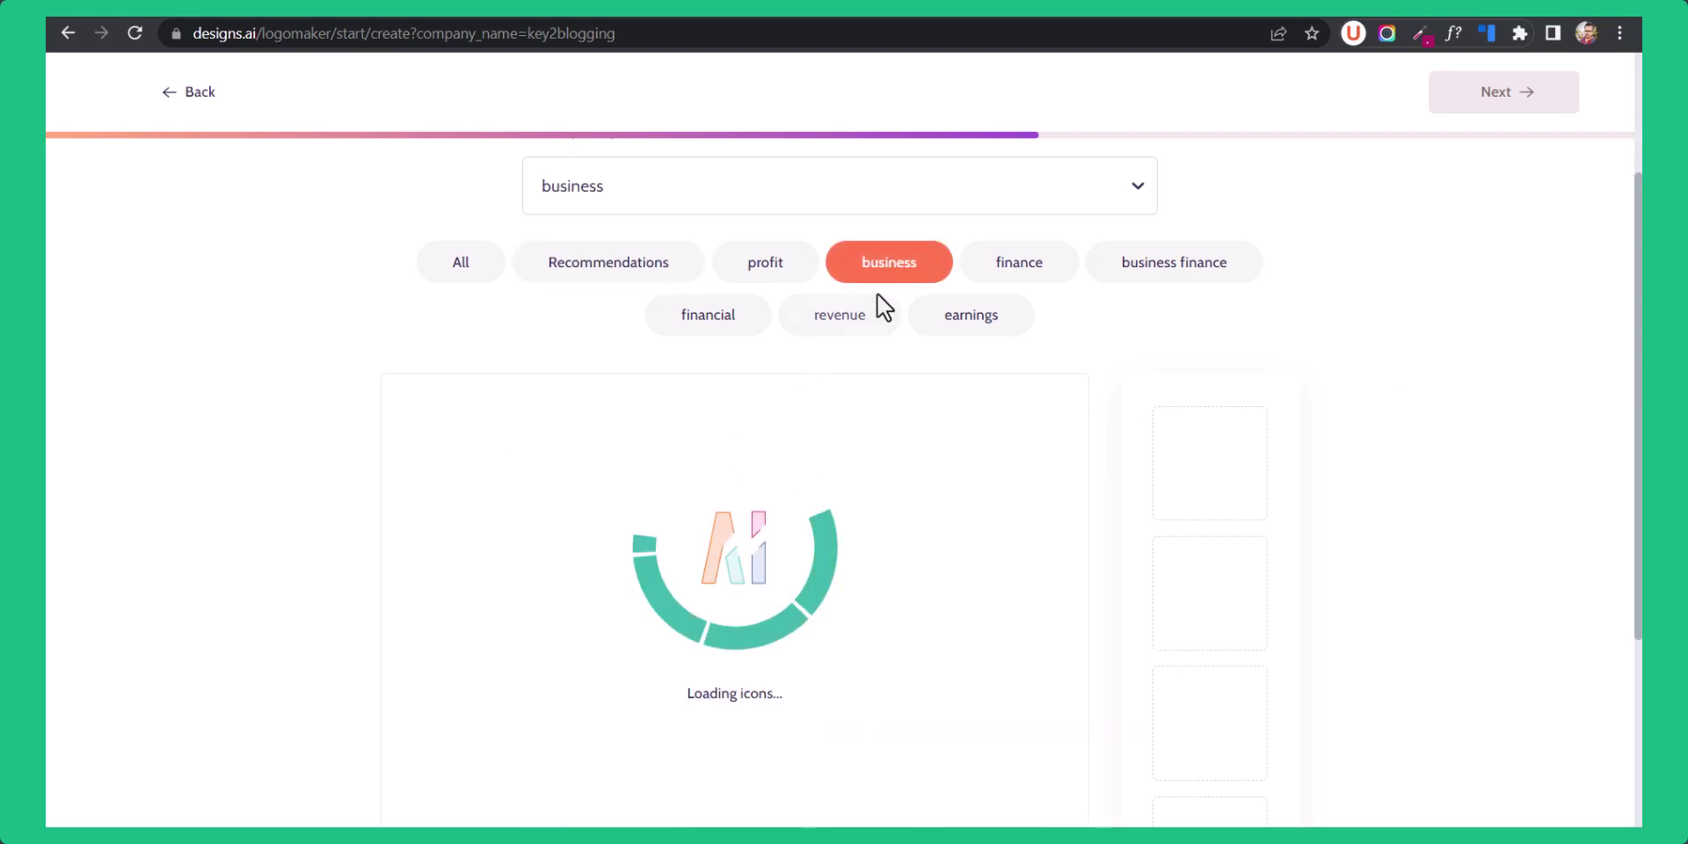
scroll(334, 677, down, 1)
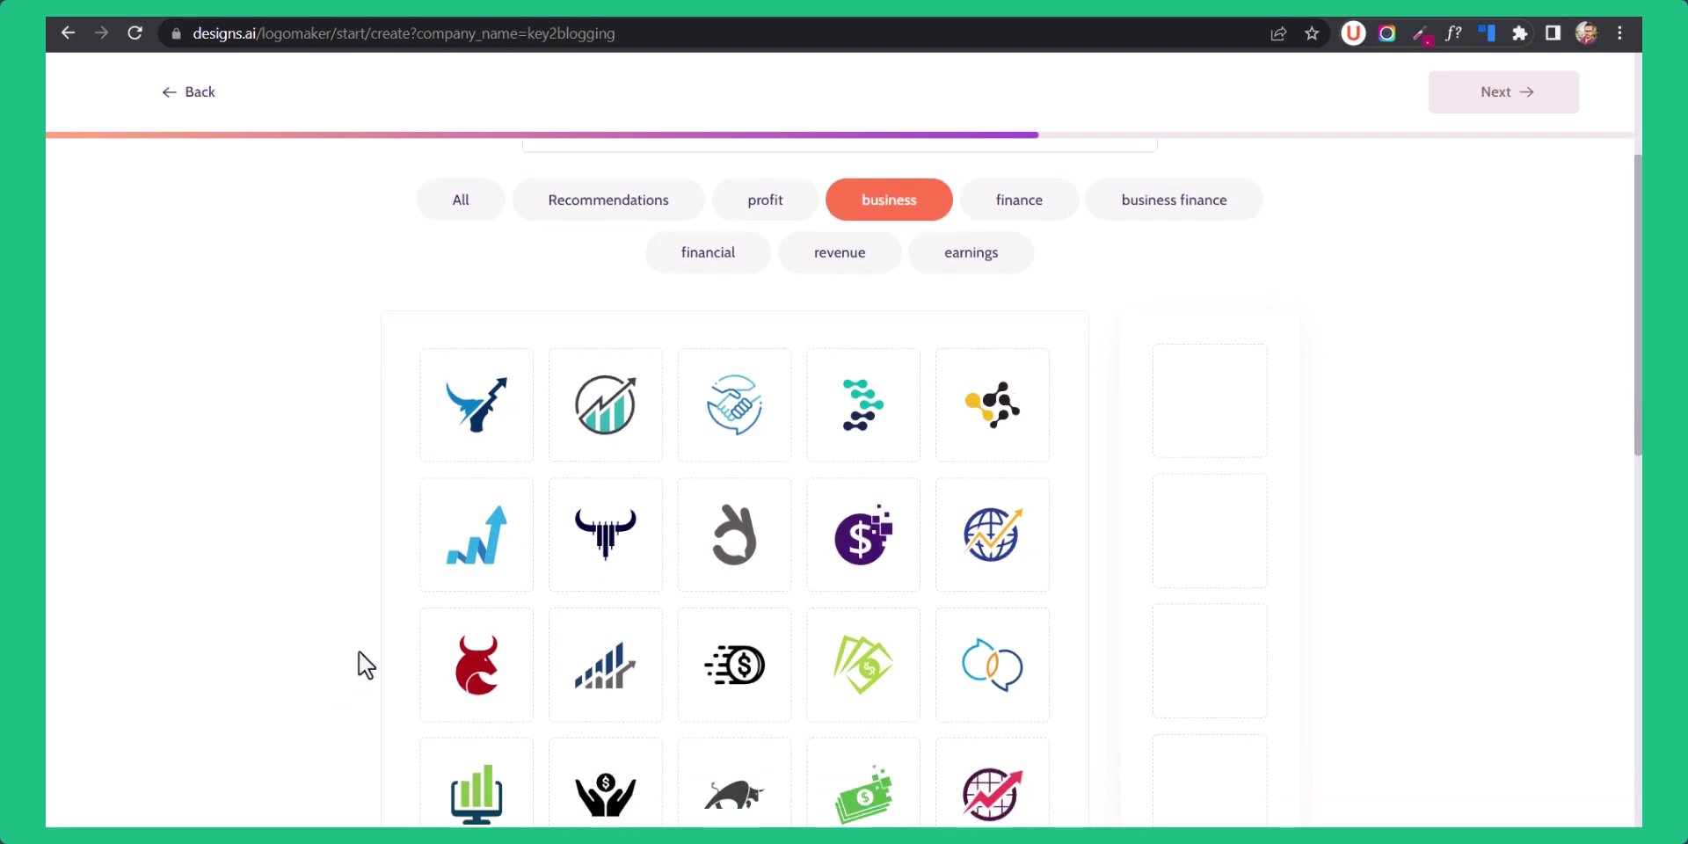
click(478, 504)
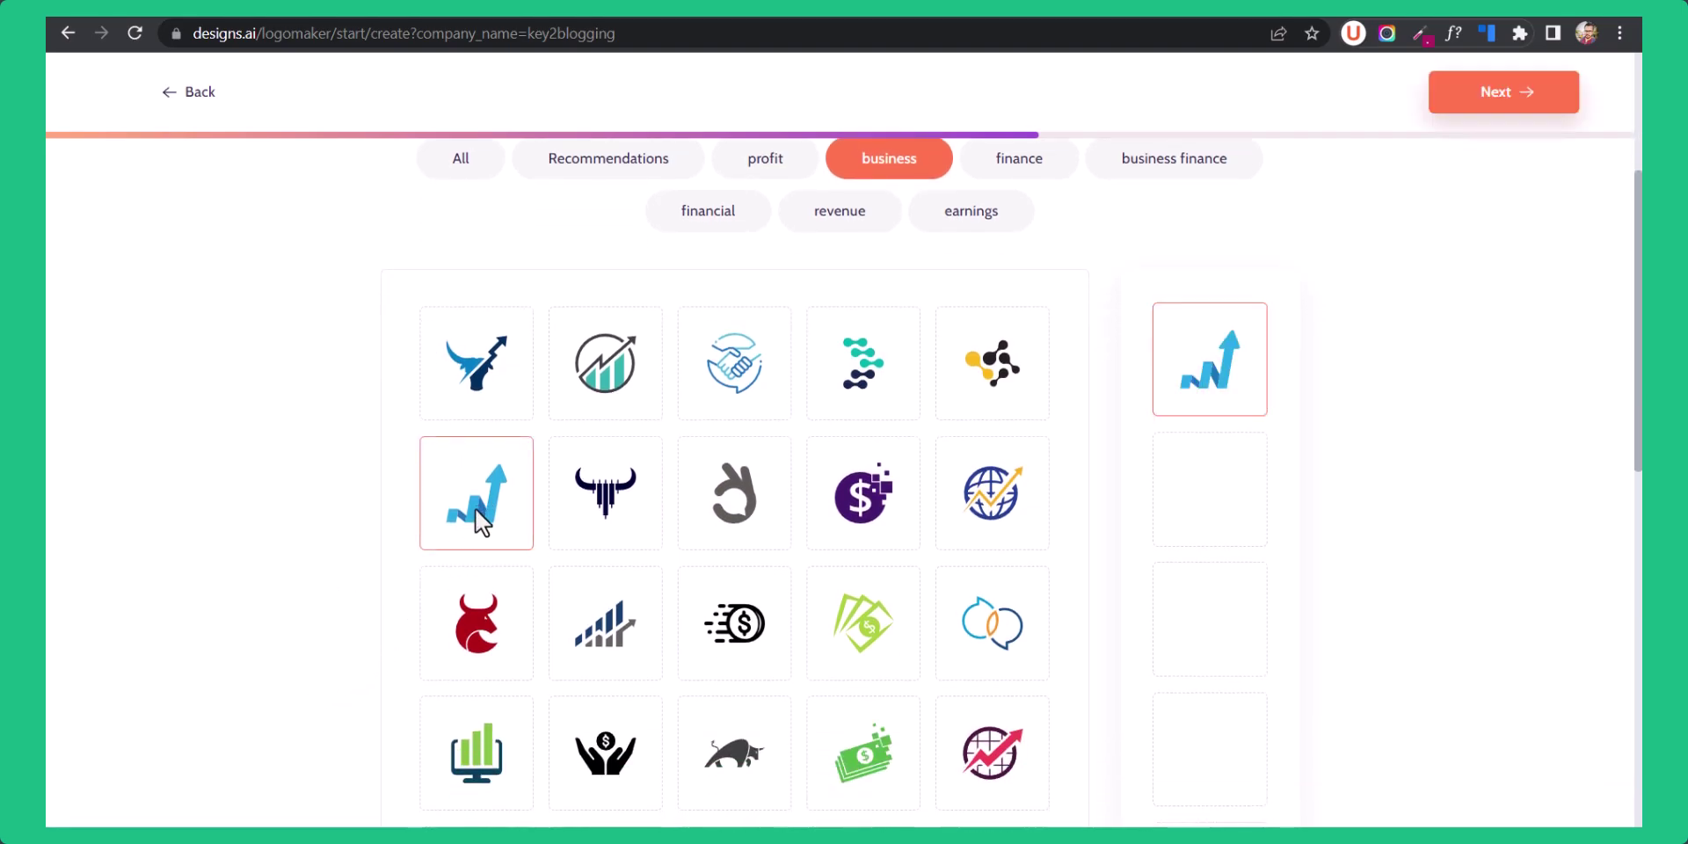
click(889, 503)
scroll(879, 658, down, 5)
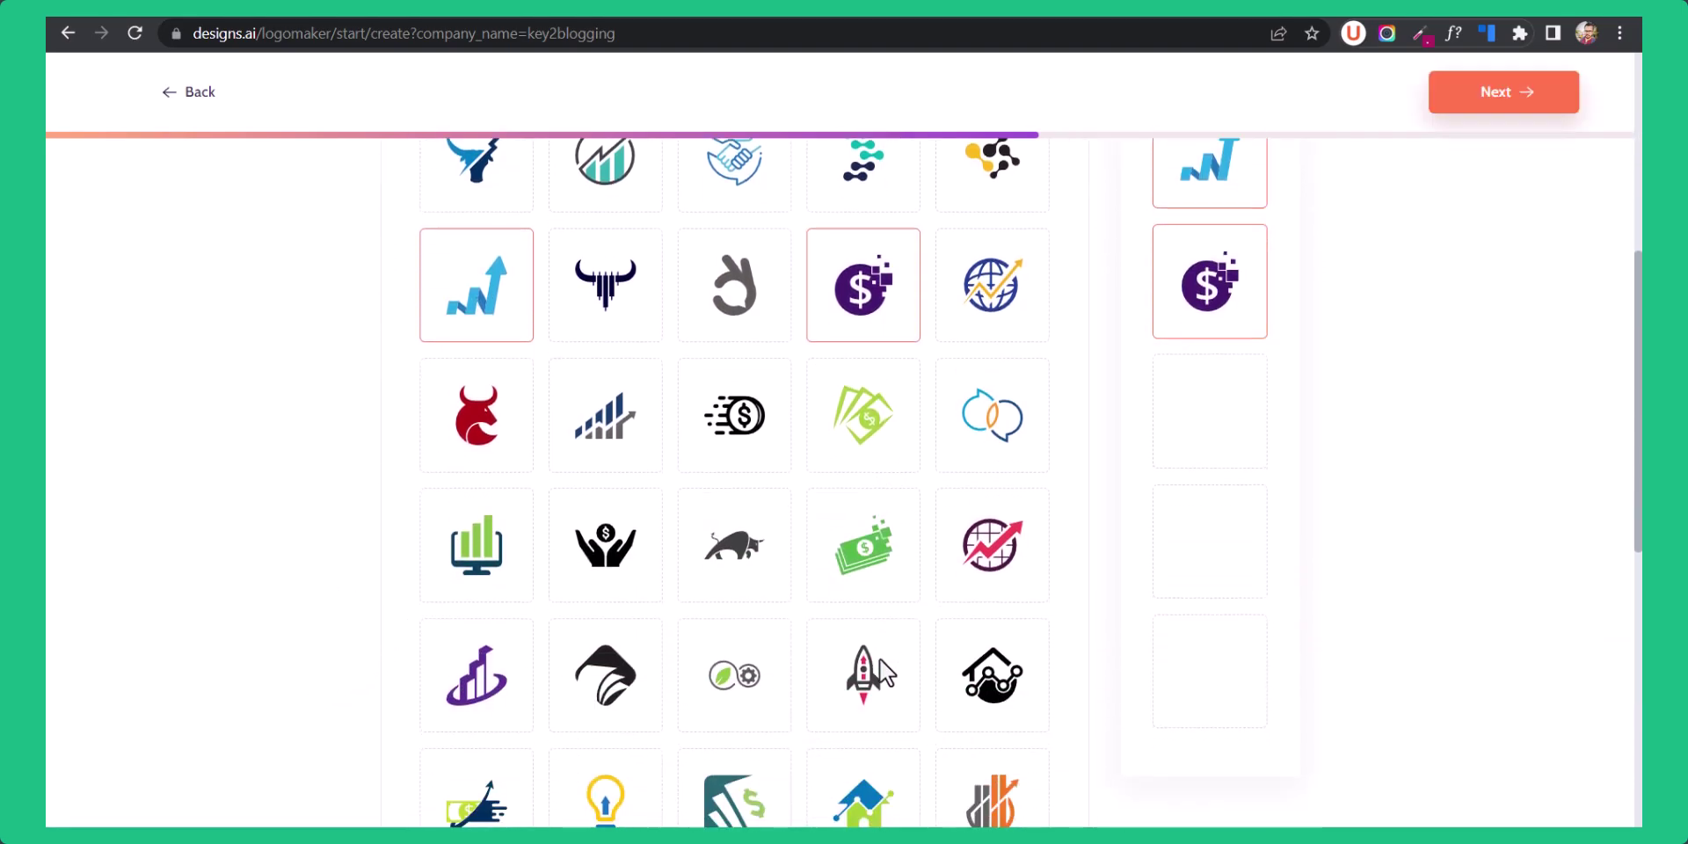
scroll(862, 656, down, 4)
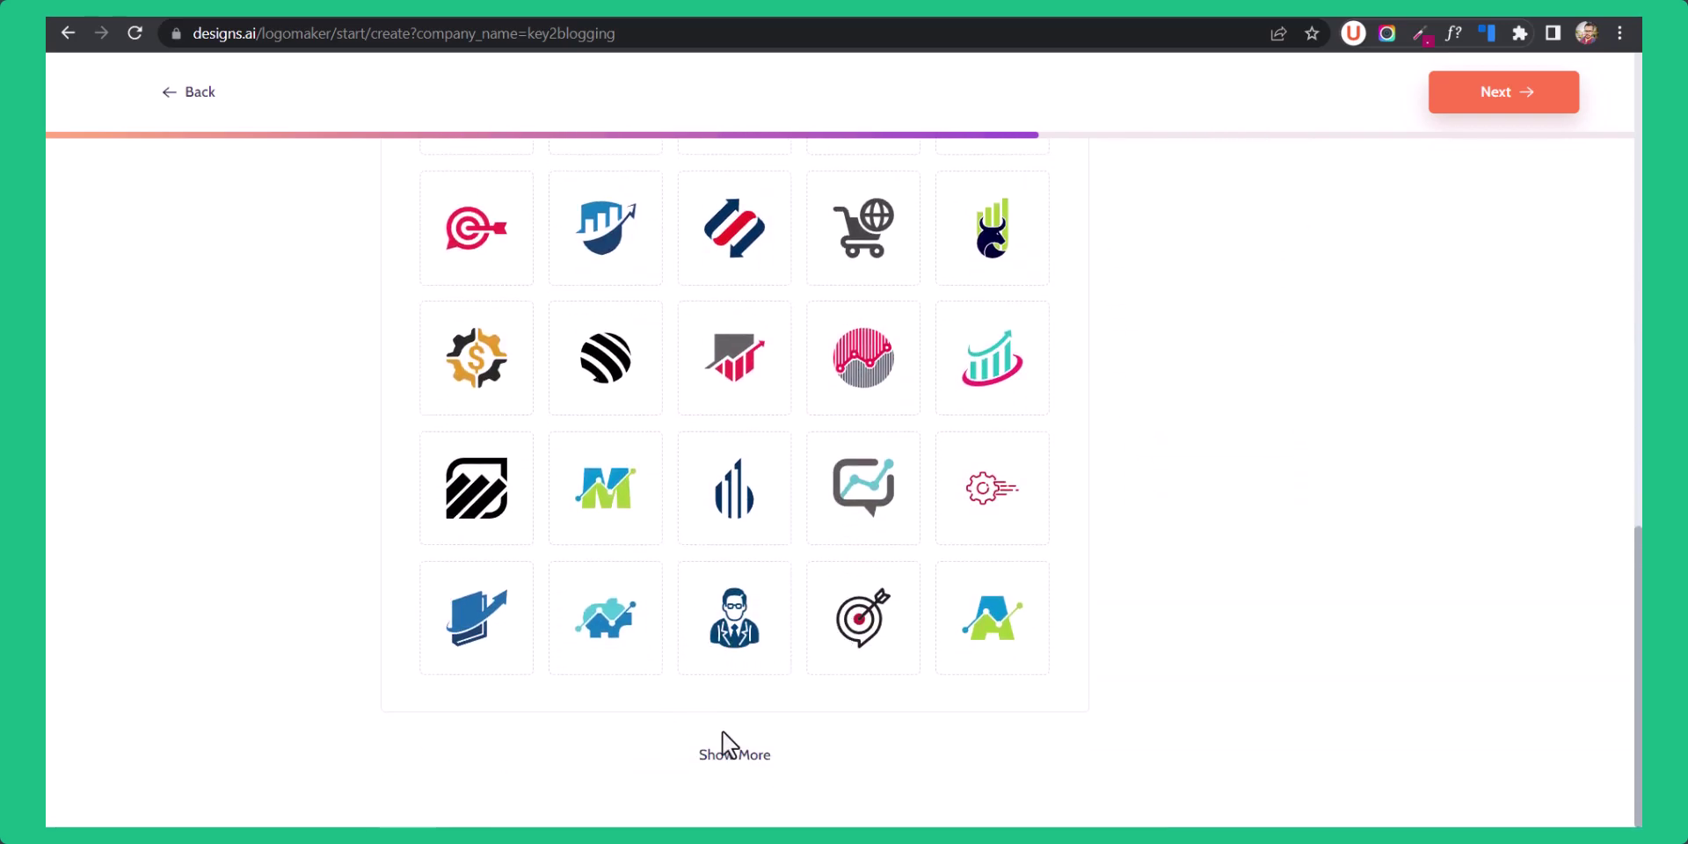
Load more icons and add the green chart, blue lightning chat-bubble and yellow shield icons.
click(723, 752)
scroll(830, 661, down, 4)
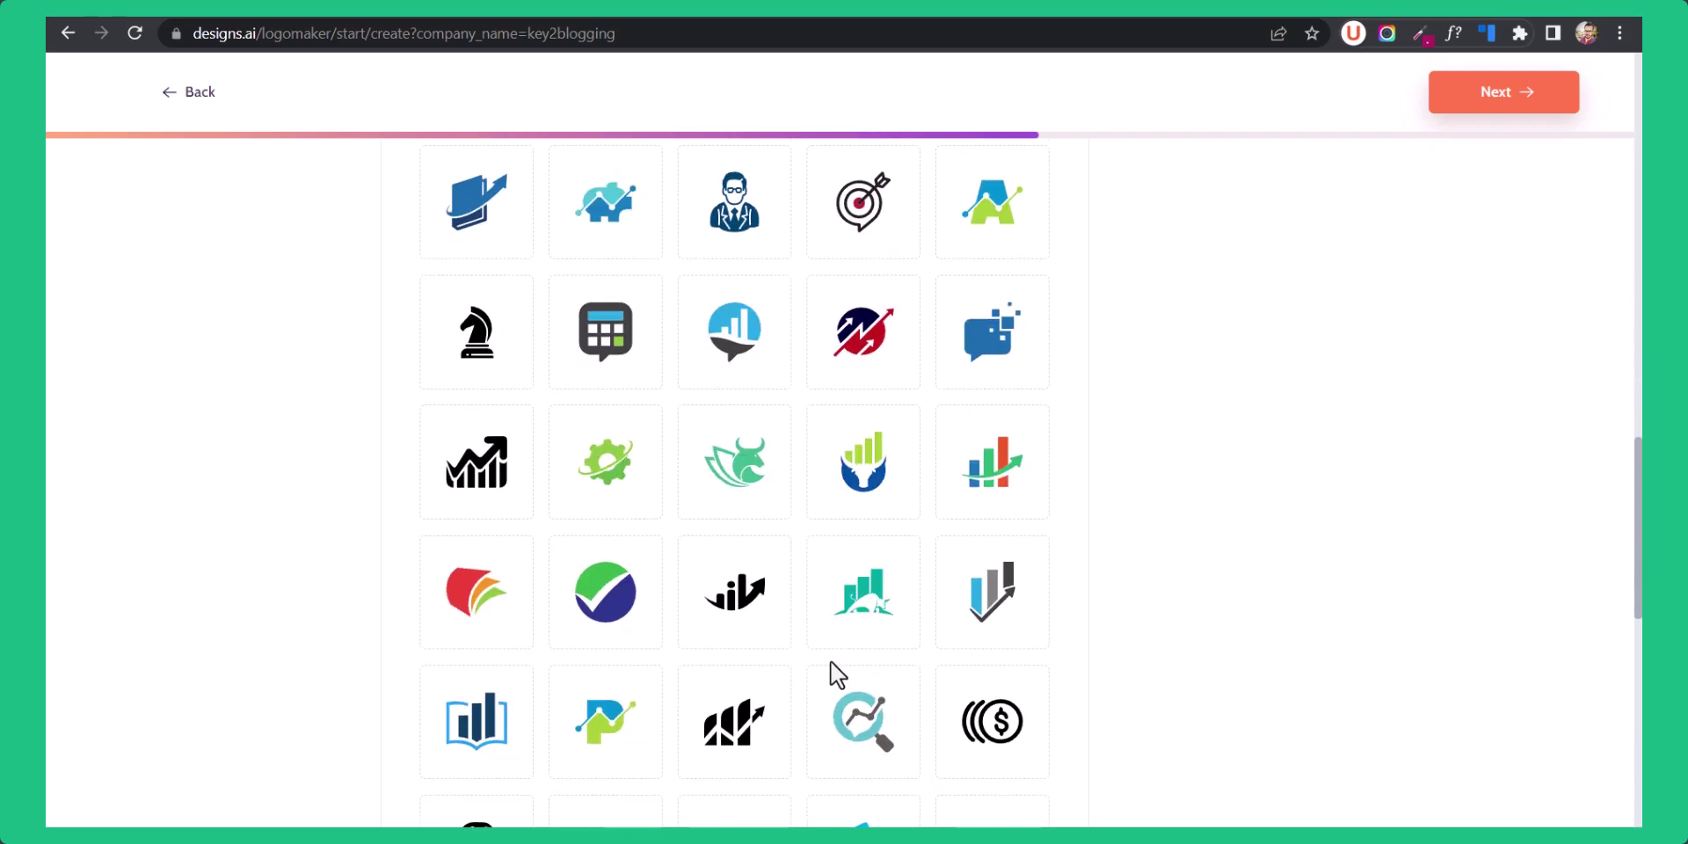
scroll(806, 638, down, 5)
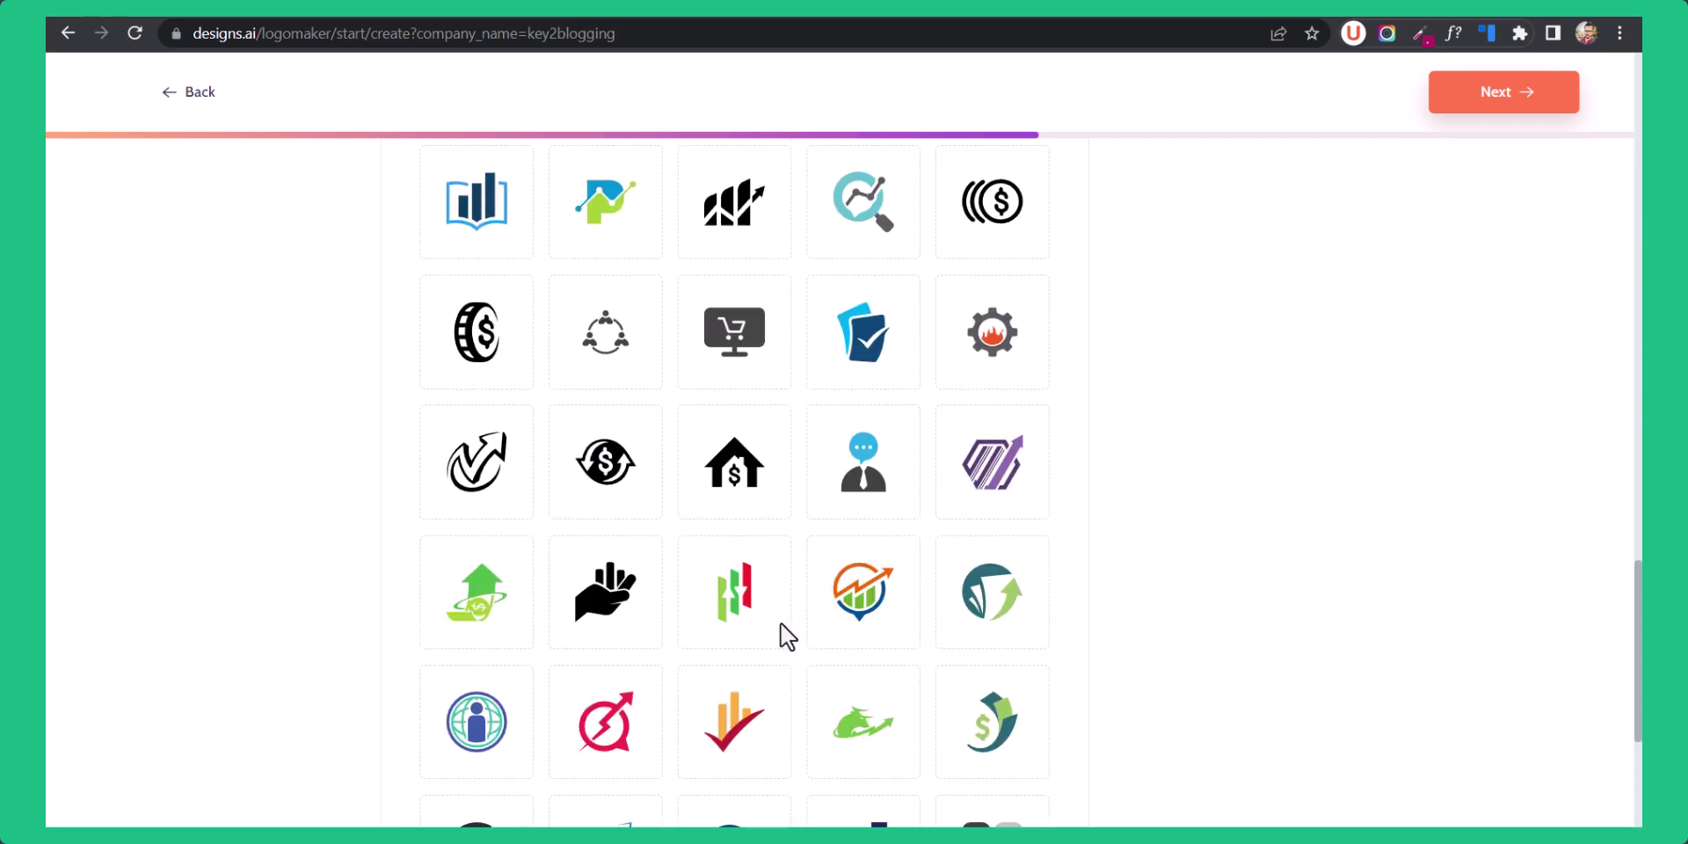
scroll(768, 641, down, 3)
click(596, 686)
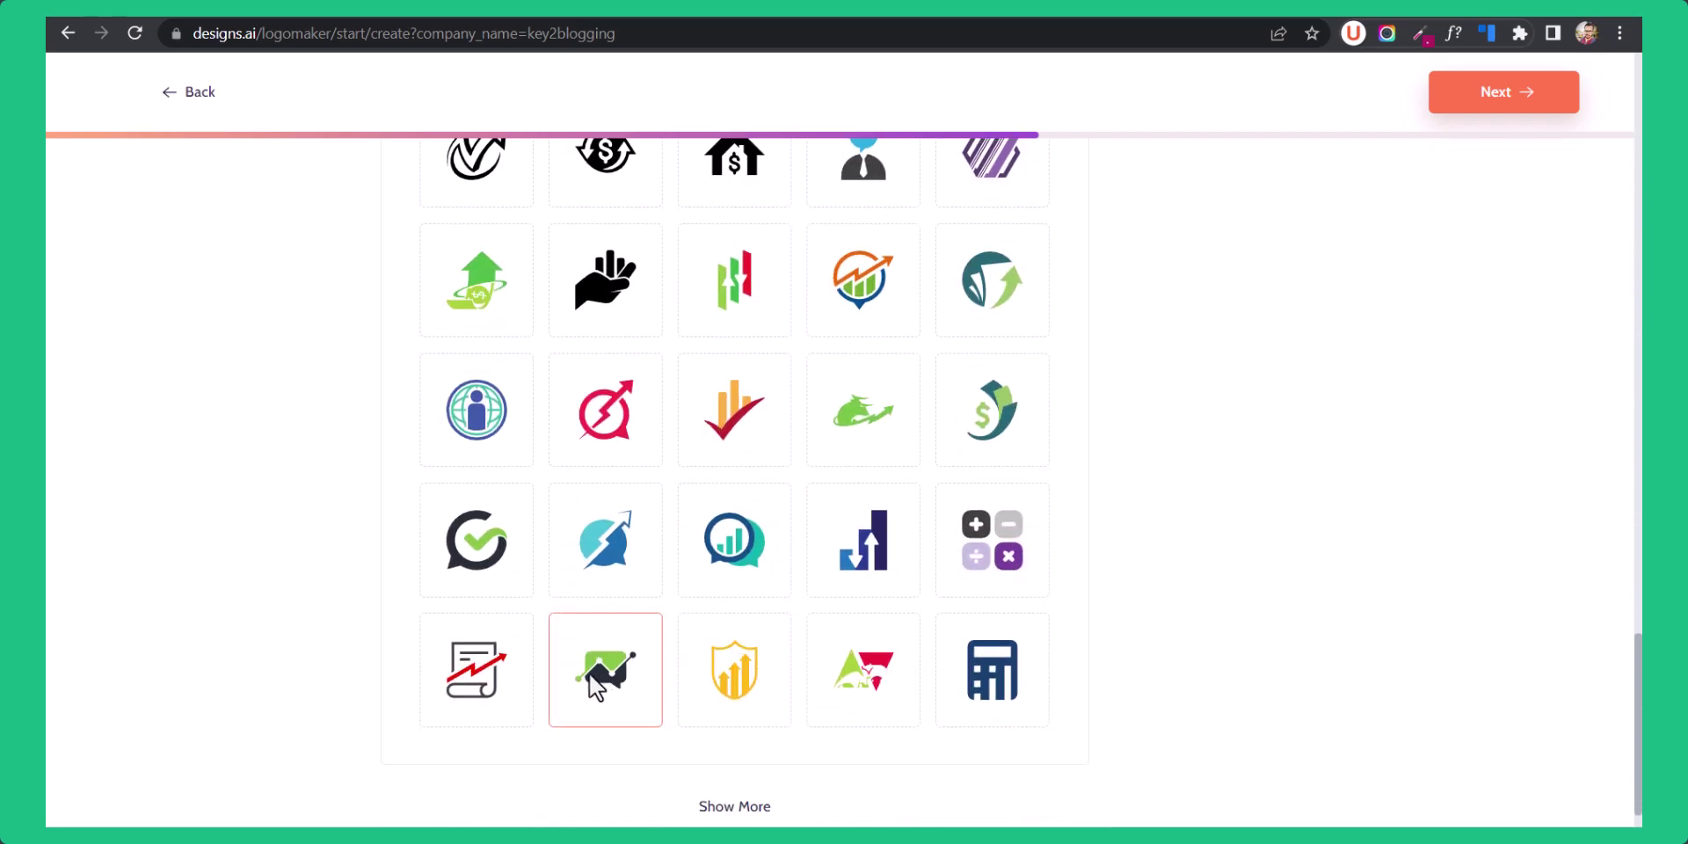
click(615, 545)
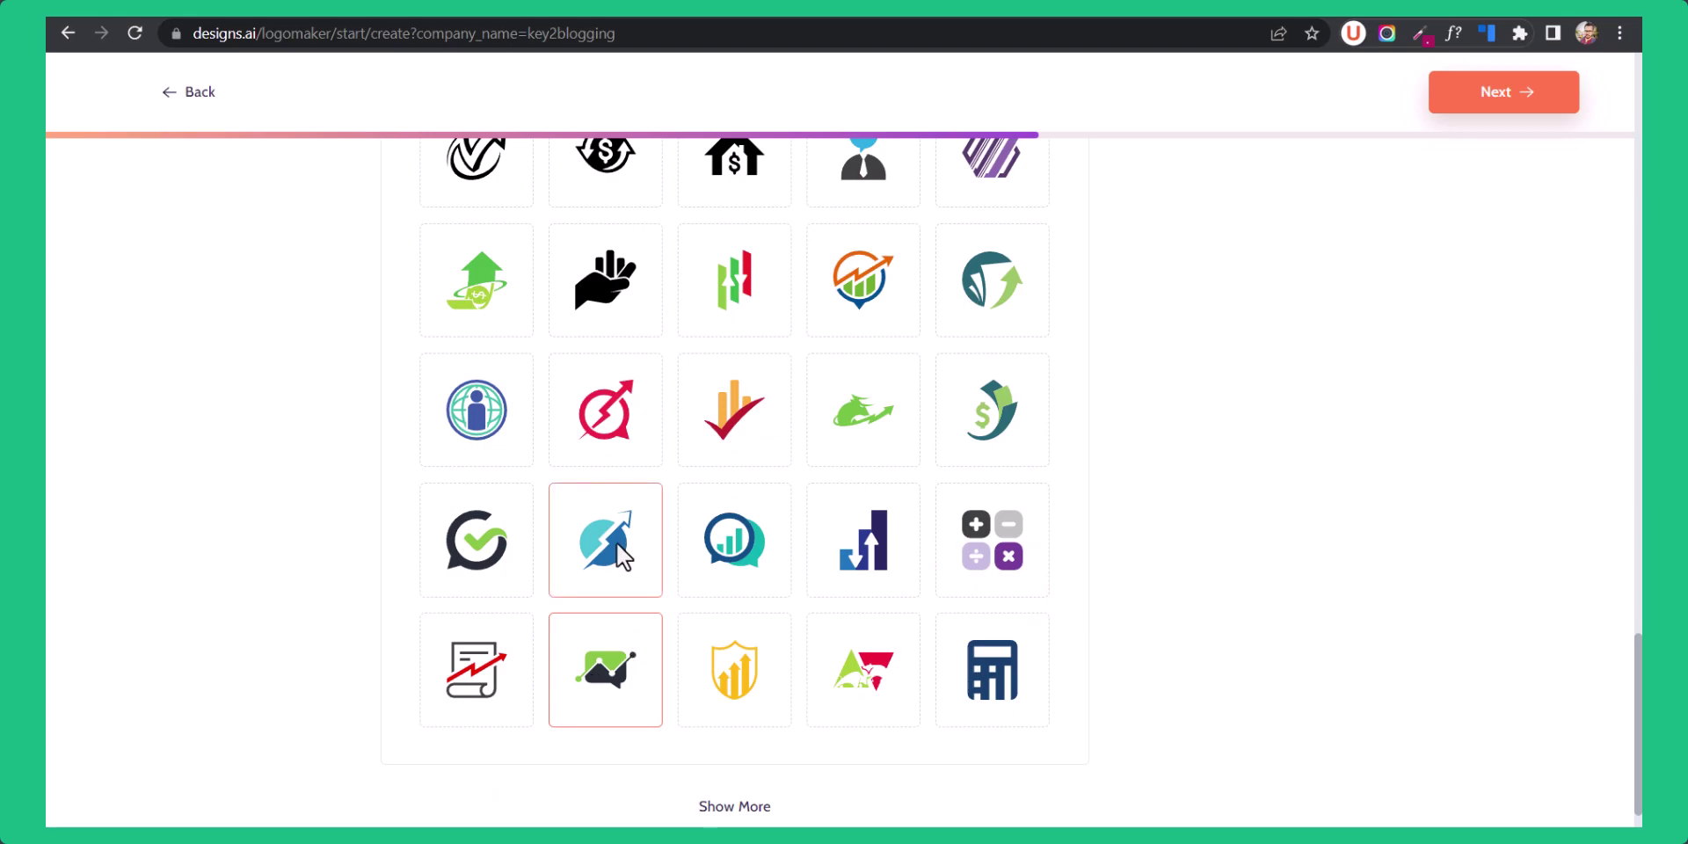
click(746, 668)
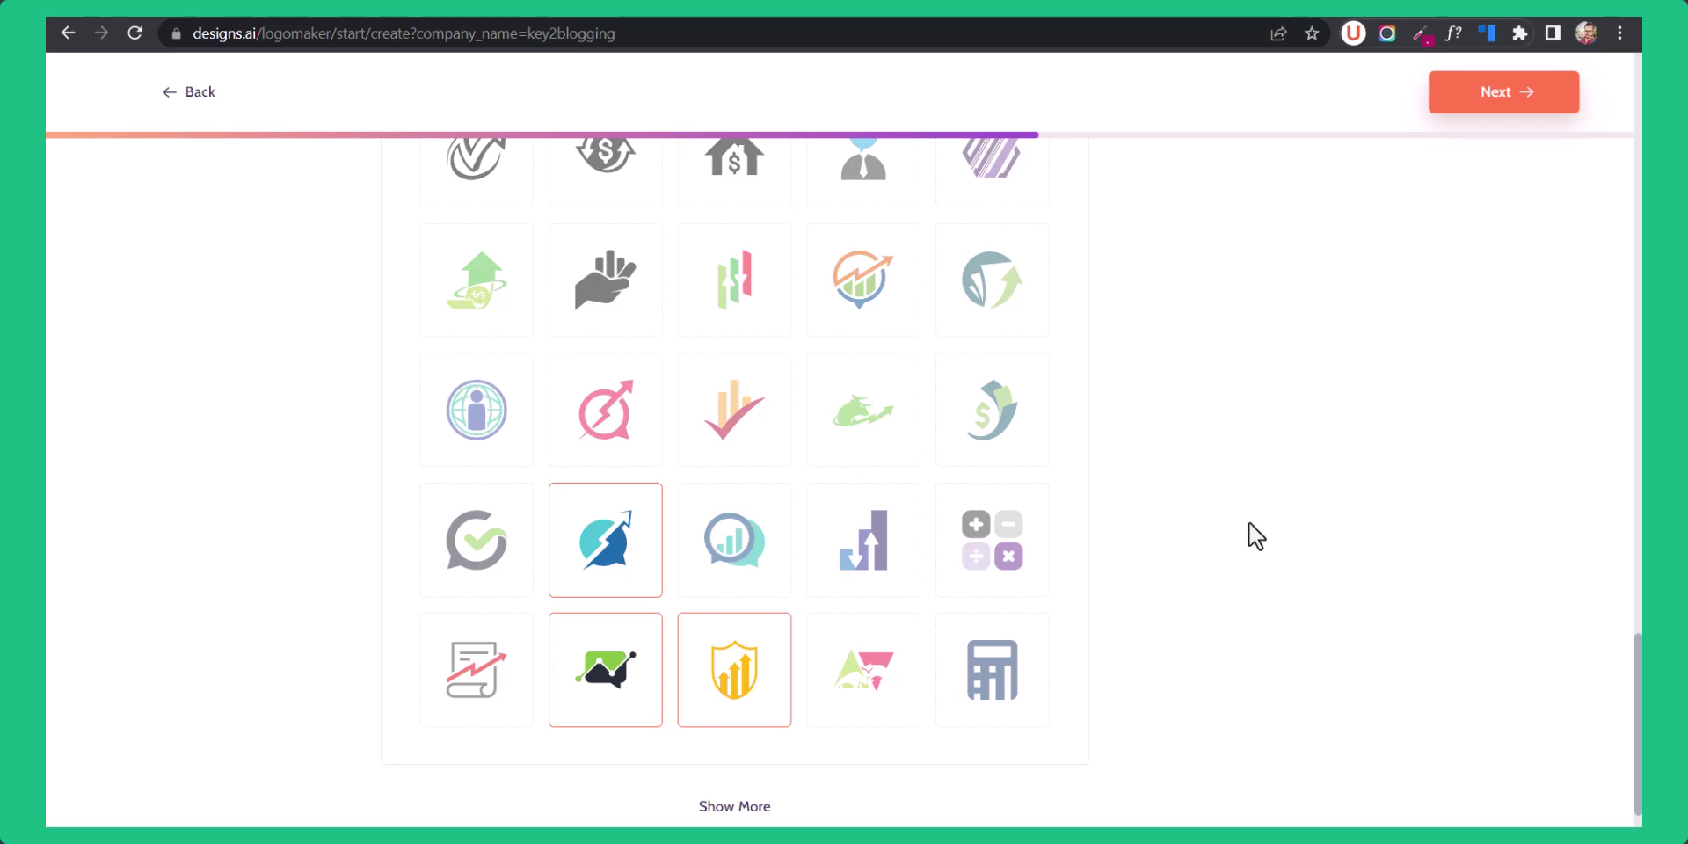
Return to the top of the icon page and proceed to the logo propositions.
scroll(1249, 521, up, 8)
scroll(1222, 536, up, 6)
scroll(1222, 536, up, 9)
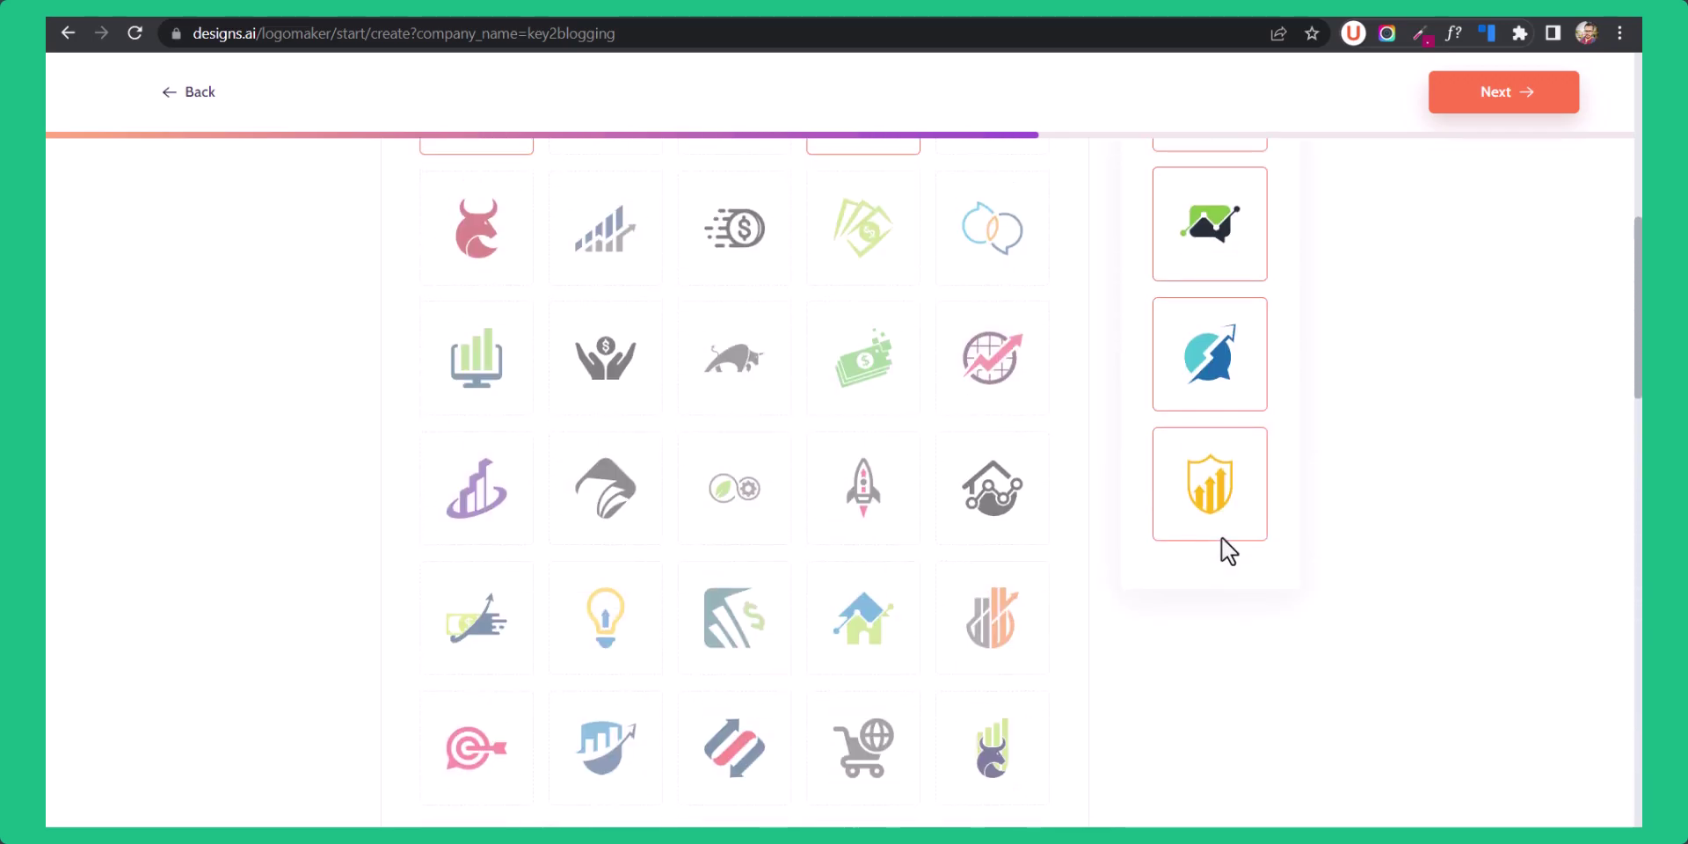
scroll(1386, 473, down, 2)
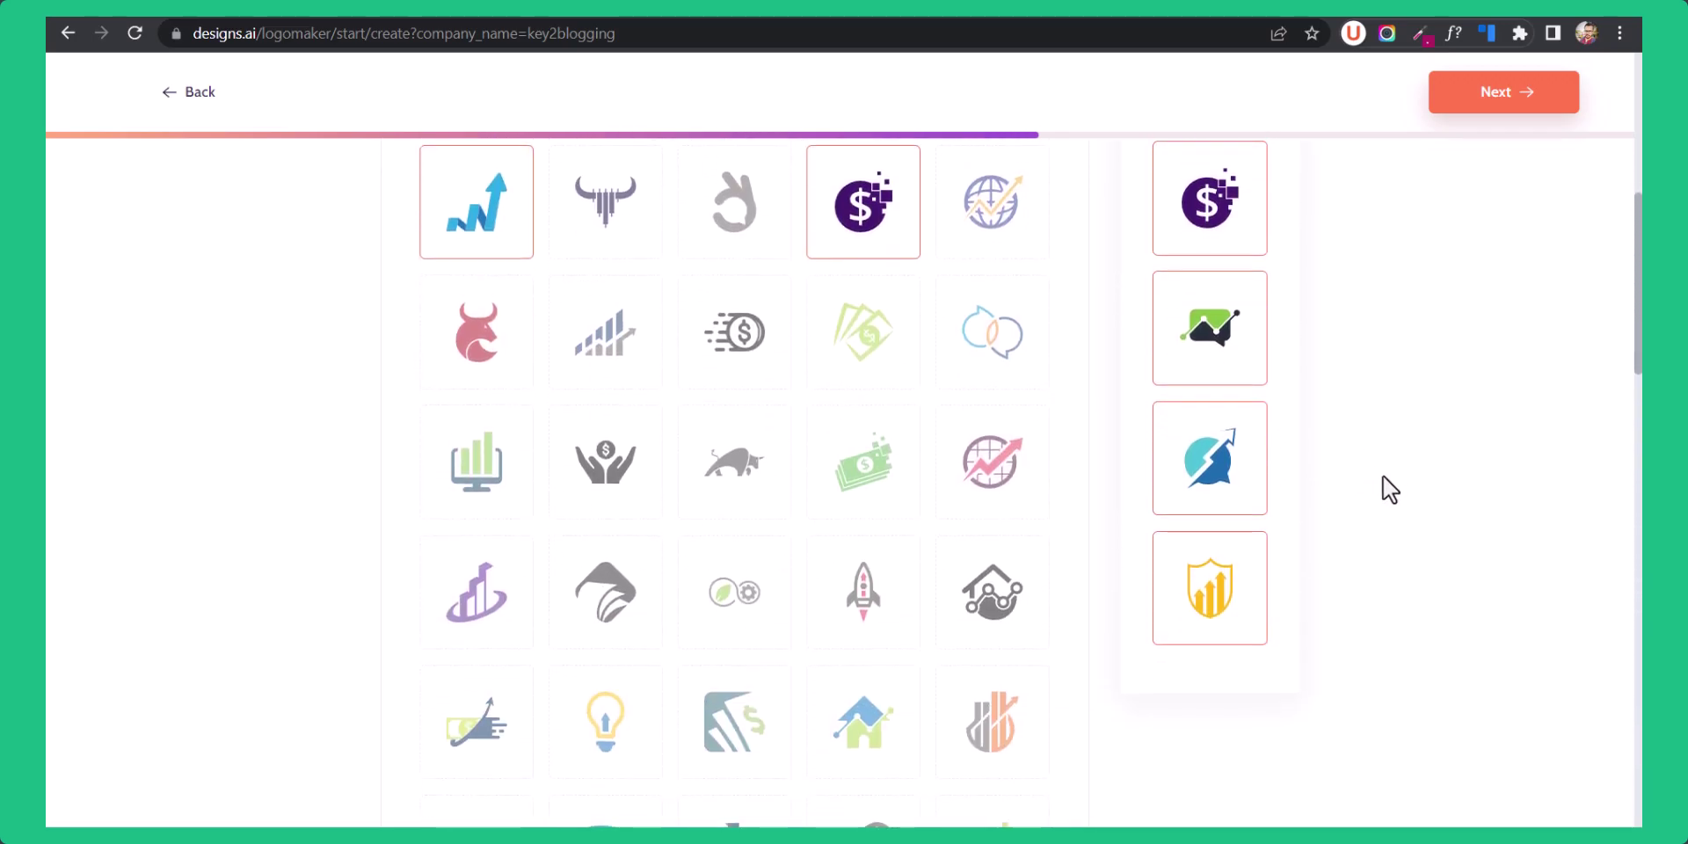
scroll(1387, 474, up, 7)
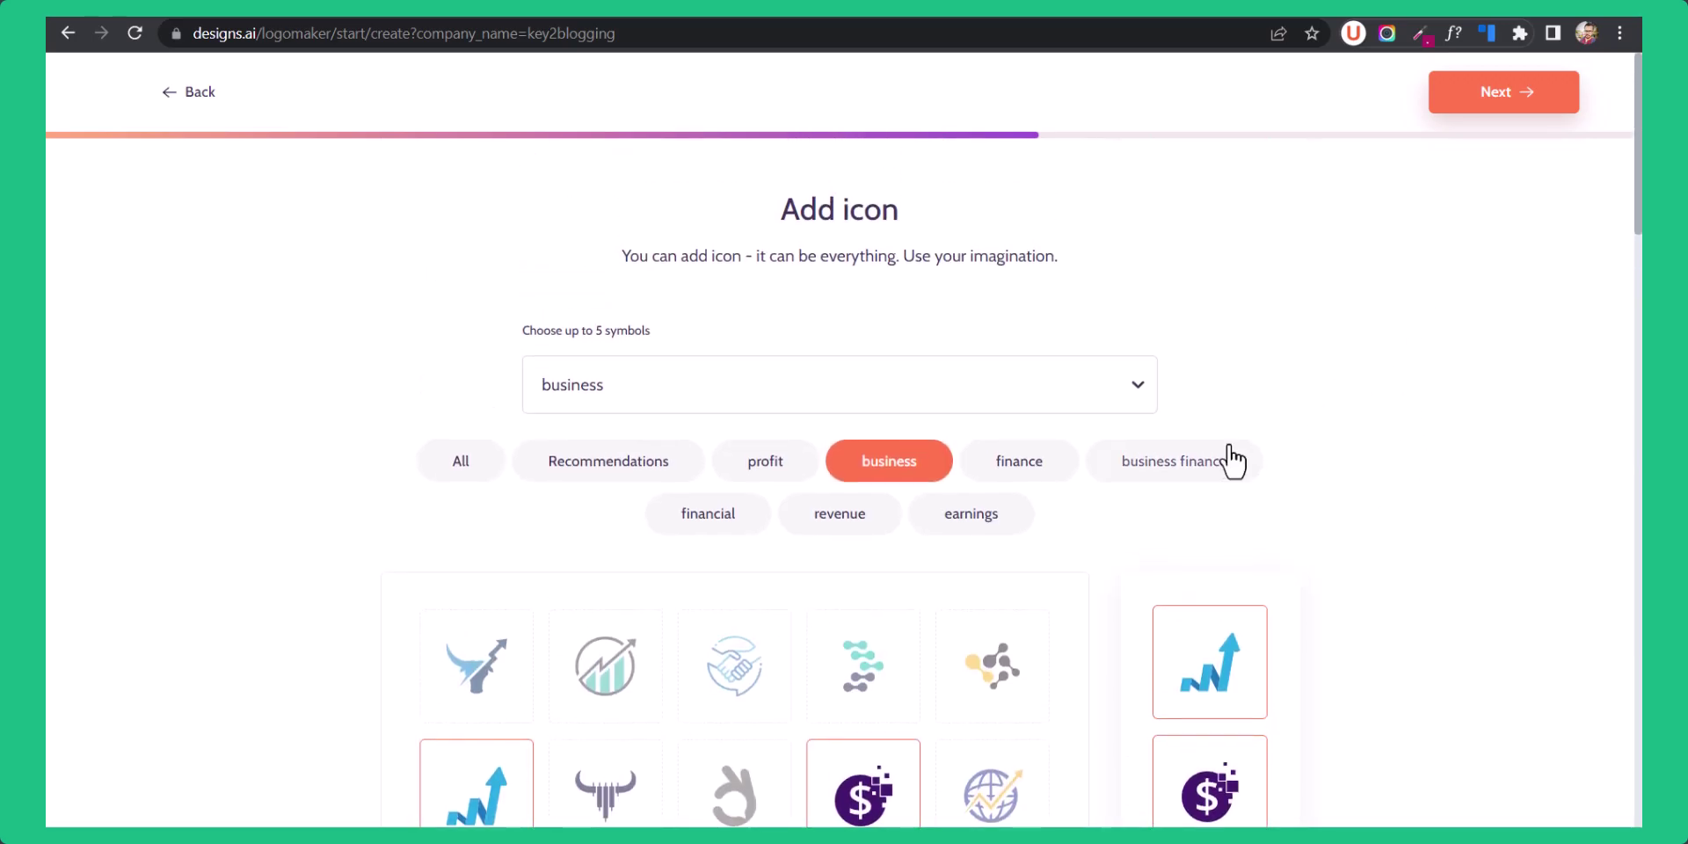
click(1505, 119)
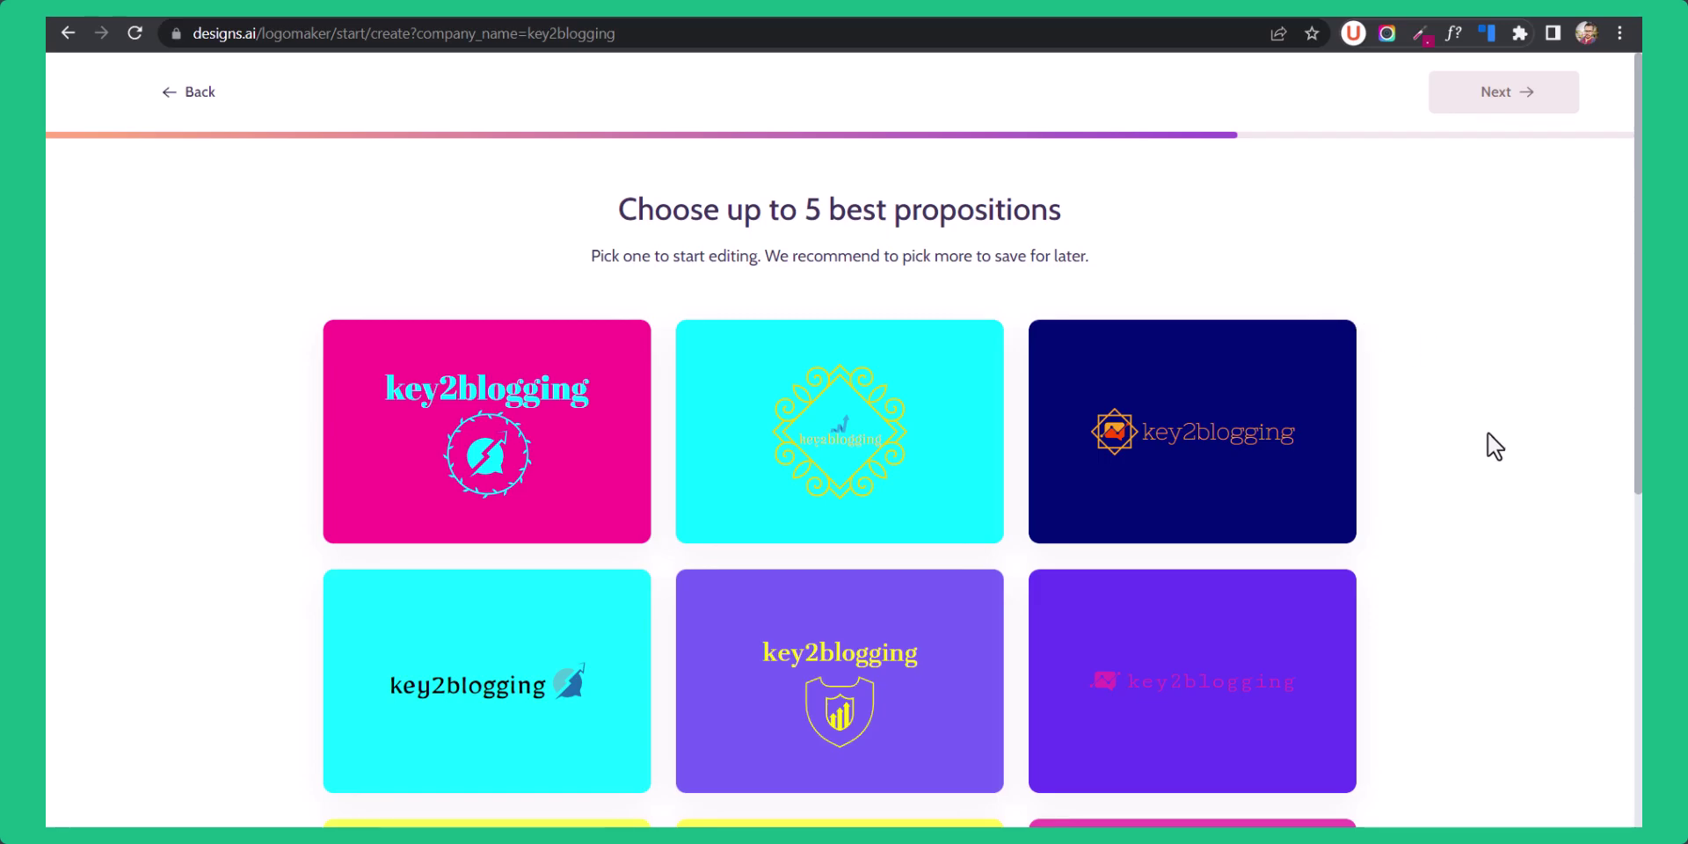
Load more propositions, bookmark the cyan key2blogging lightning chat-bubble logo, and proceed.
scroll(1484, 518, down, 6)
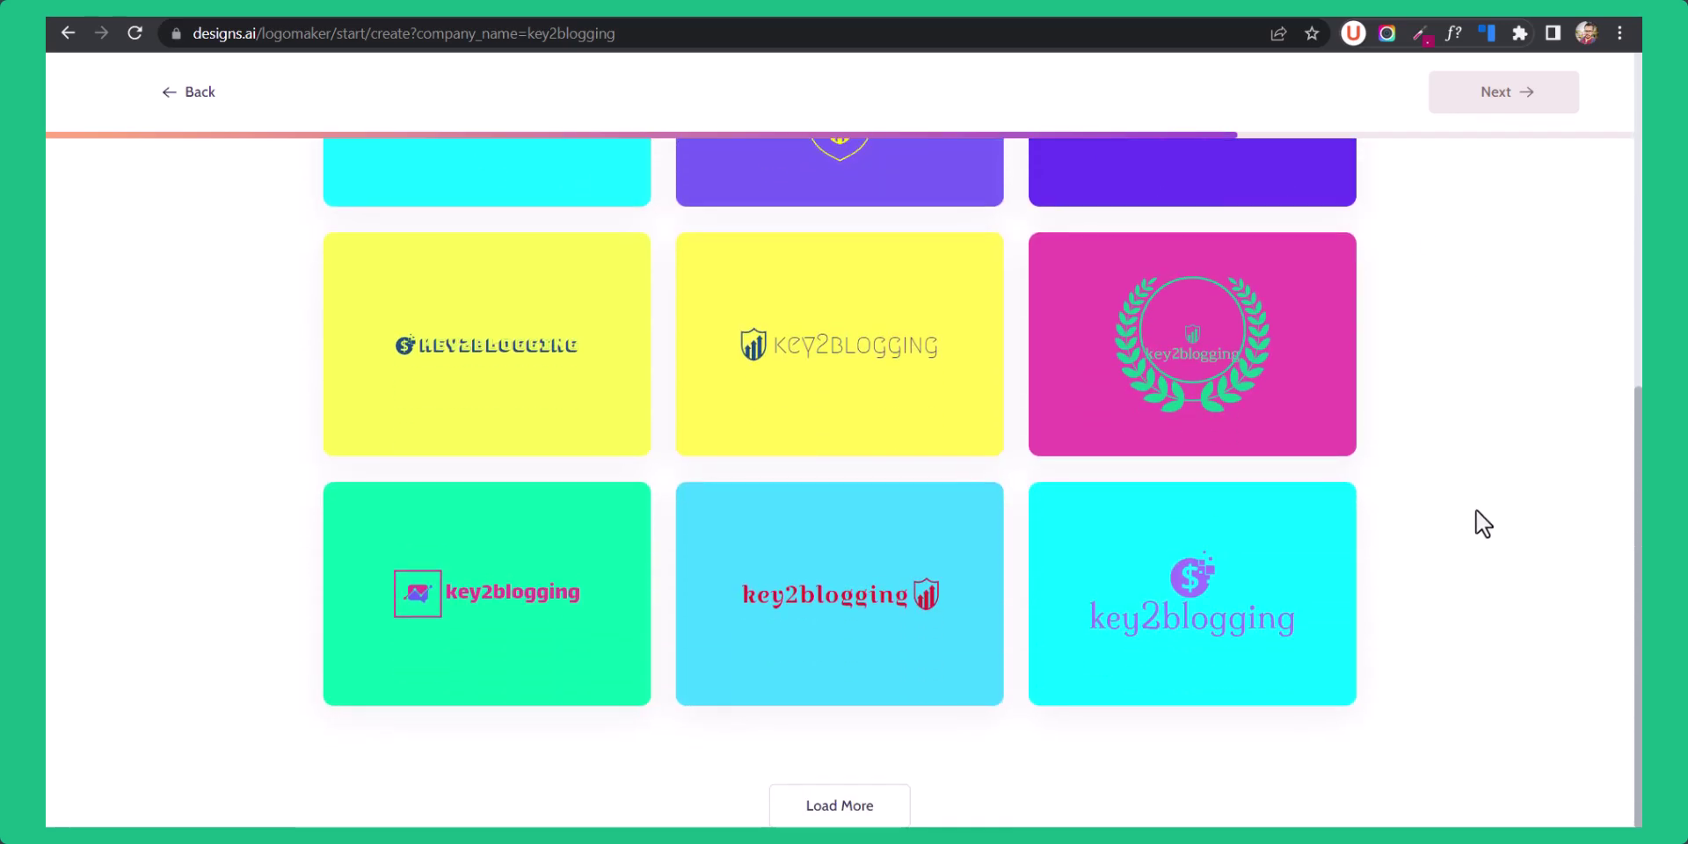
click(879, 802)
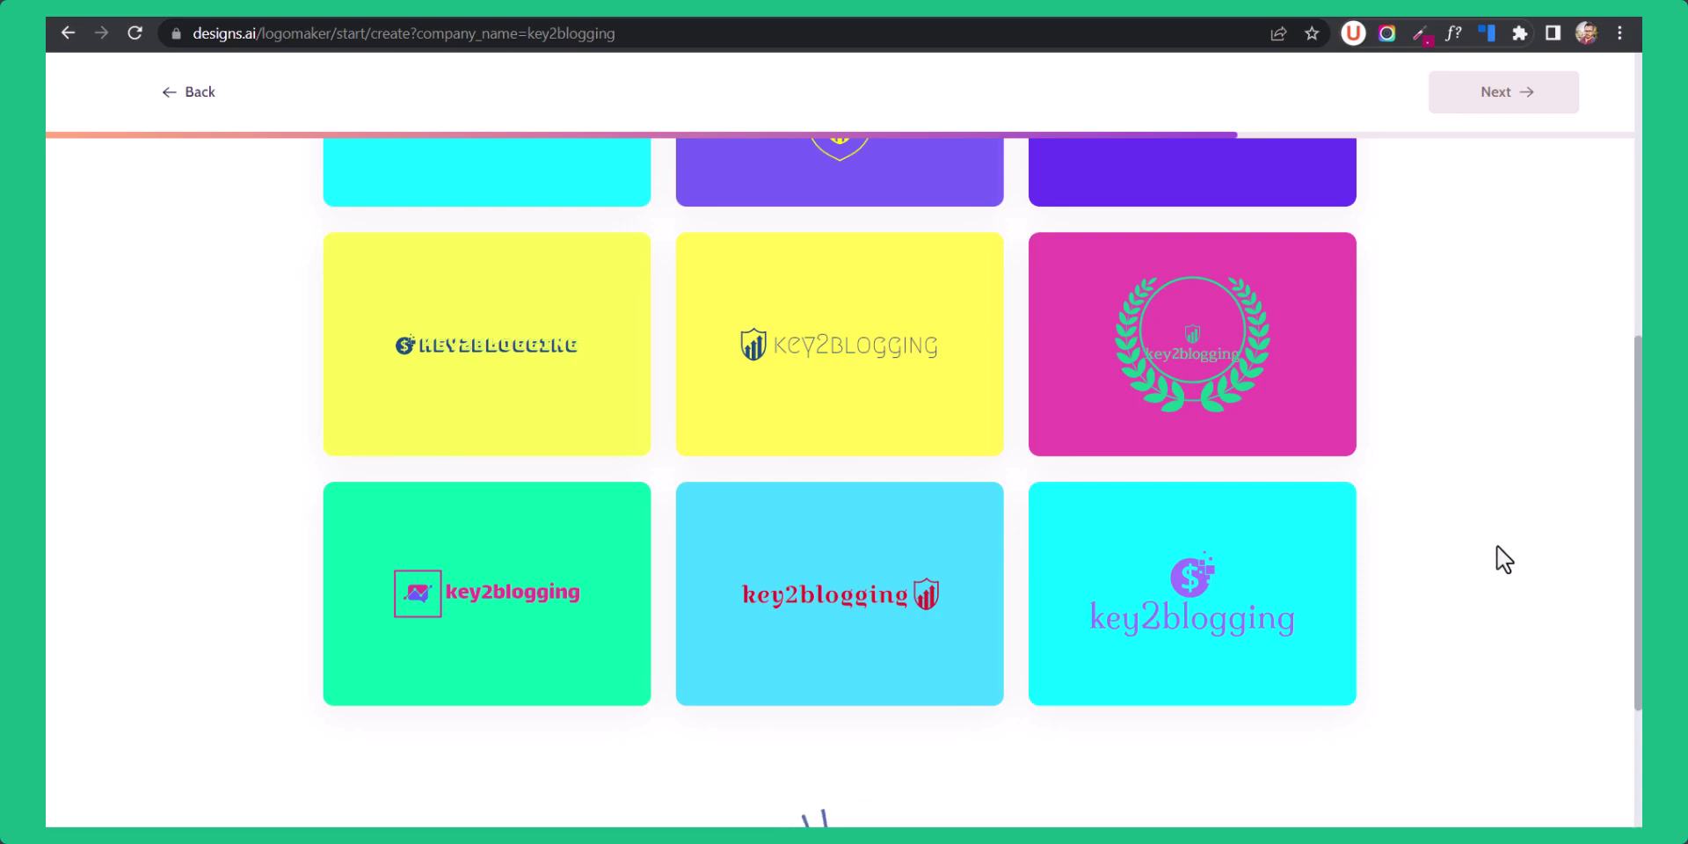
scroll(1507, 528, down, 3)
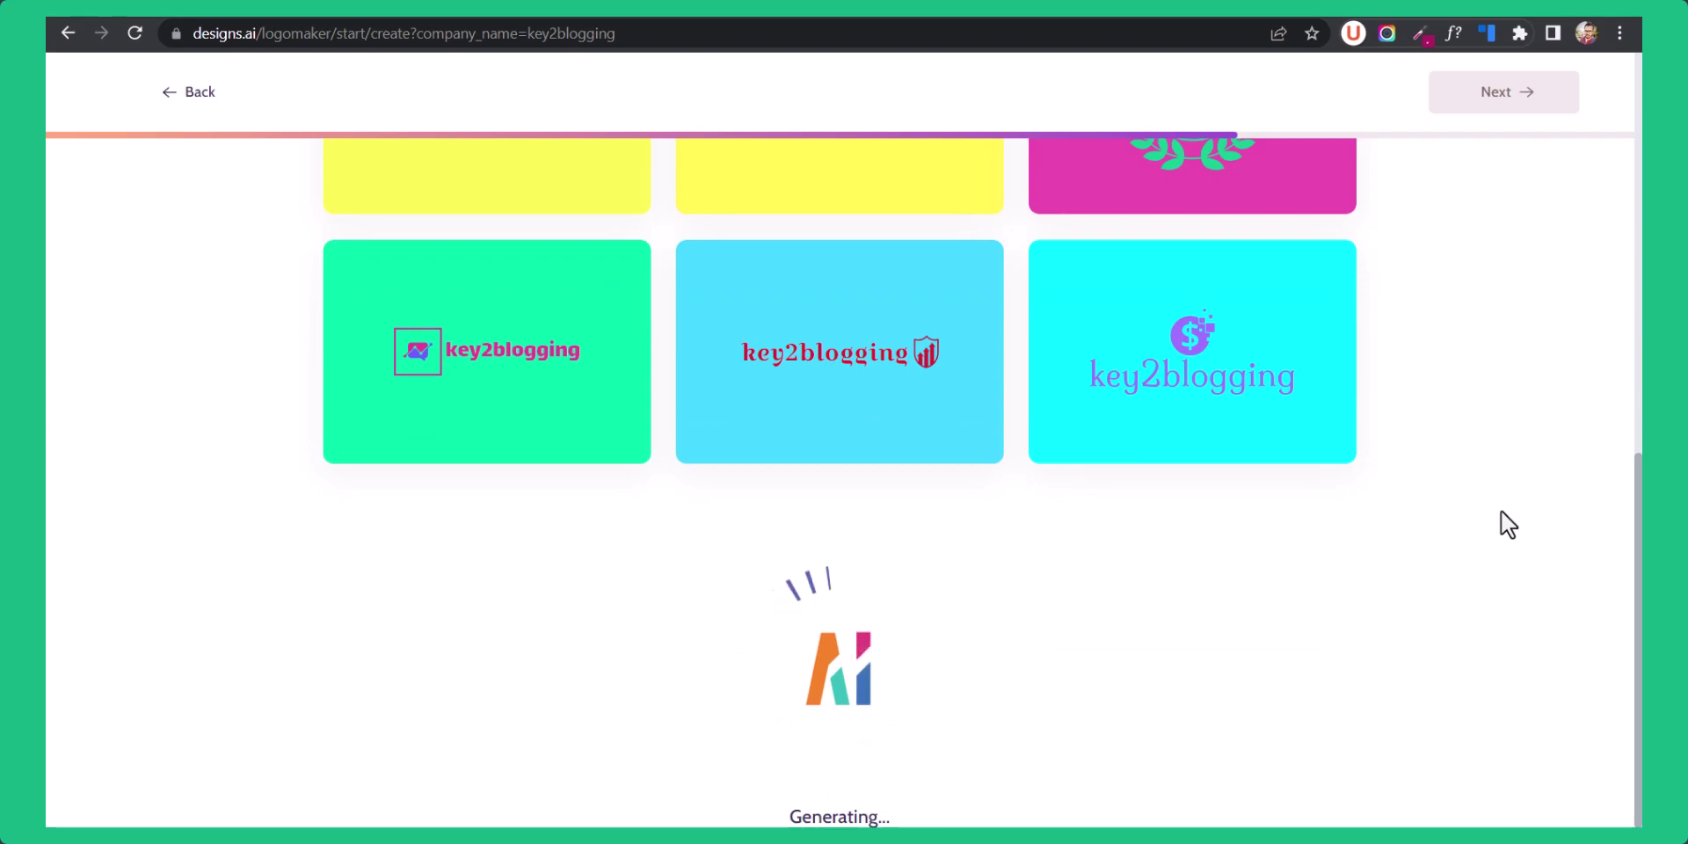
scroll(1500, 524, up, 3)
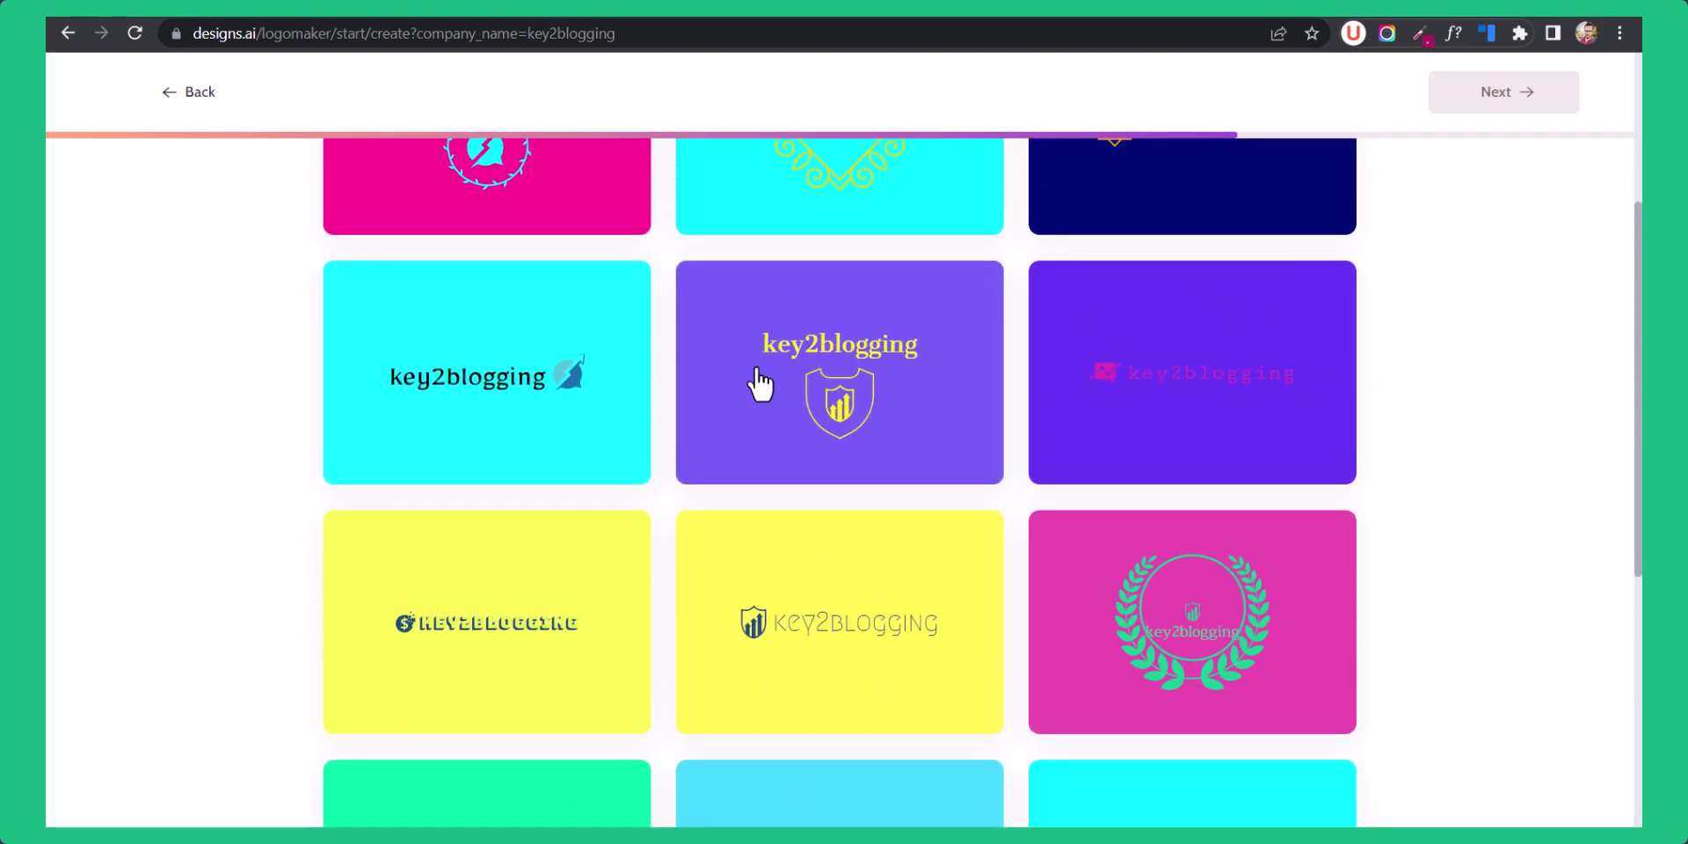
click(501, 404)
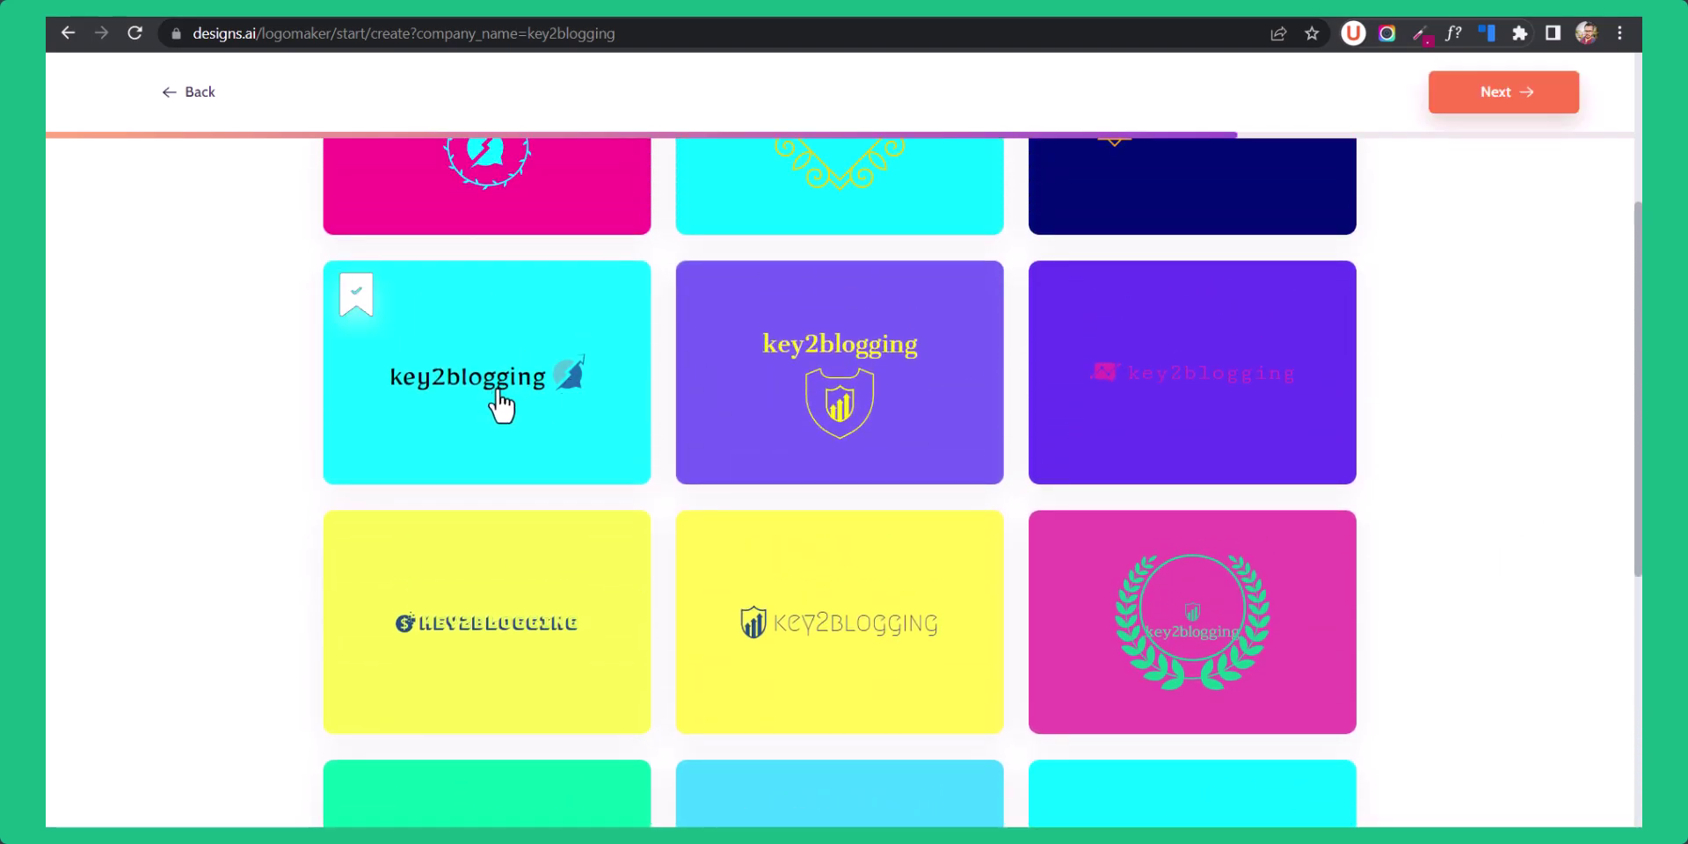
click(1519, 104)
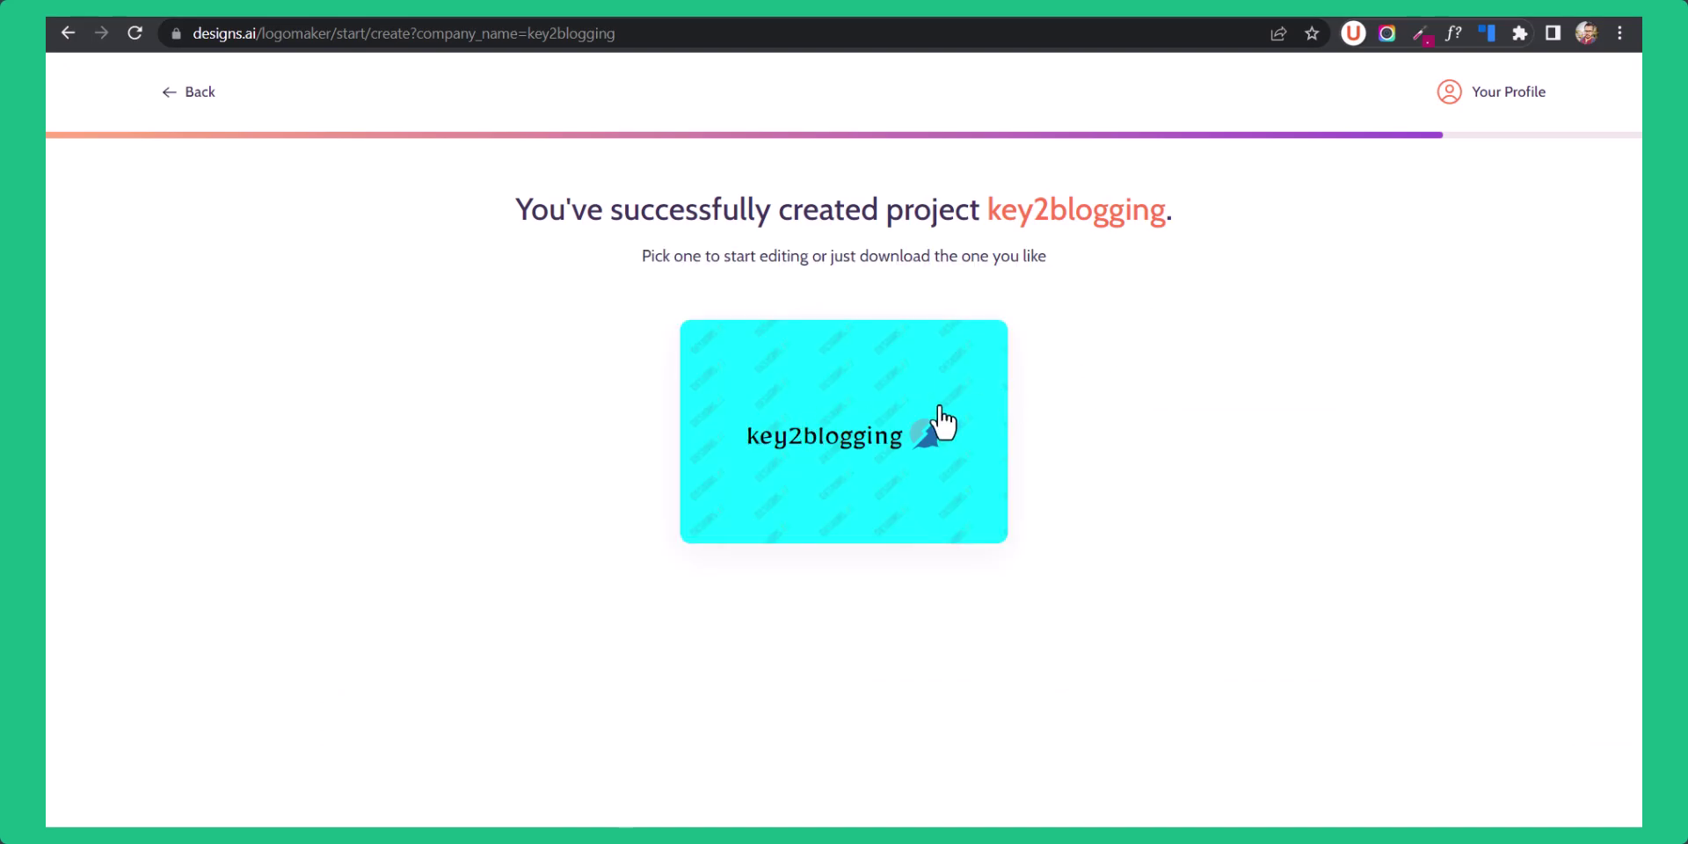
Edit the cyan key2blogging logo from the project page.
mouse_move(941, 422)
click(760, 524)
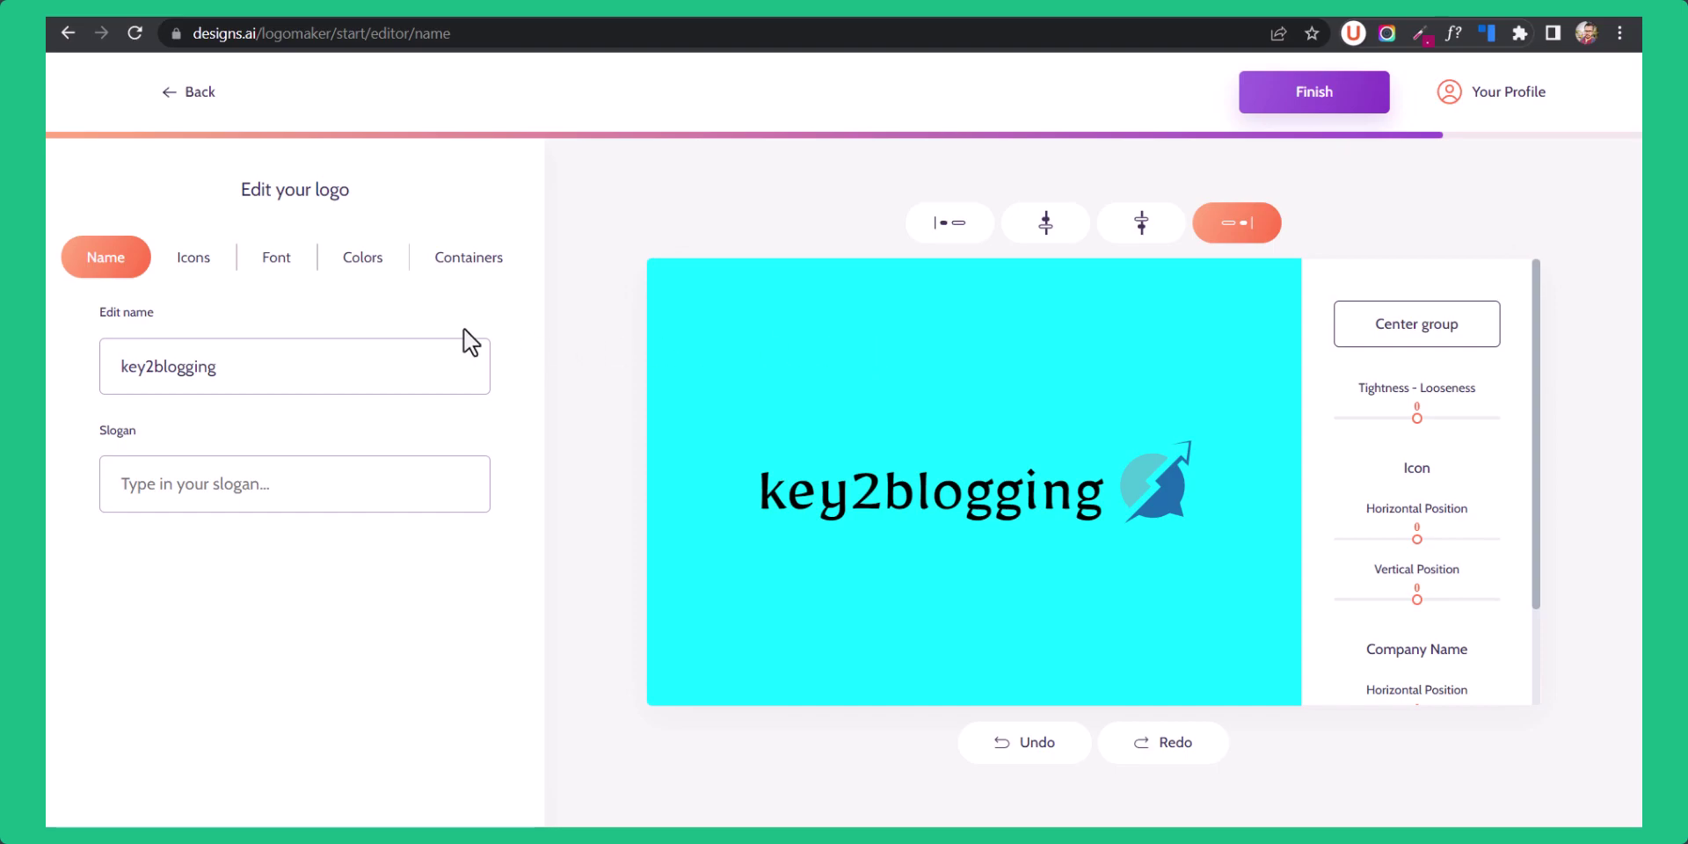
Try the Pink colour scheme, then switch the logo to the Blue scheme.
click(364, 264)
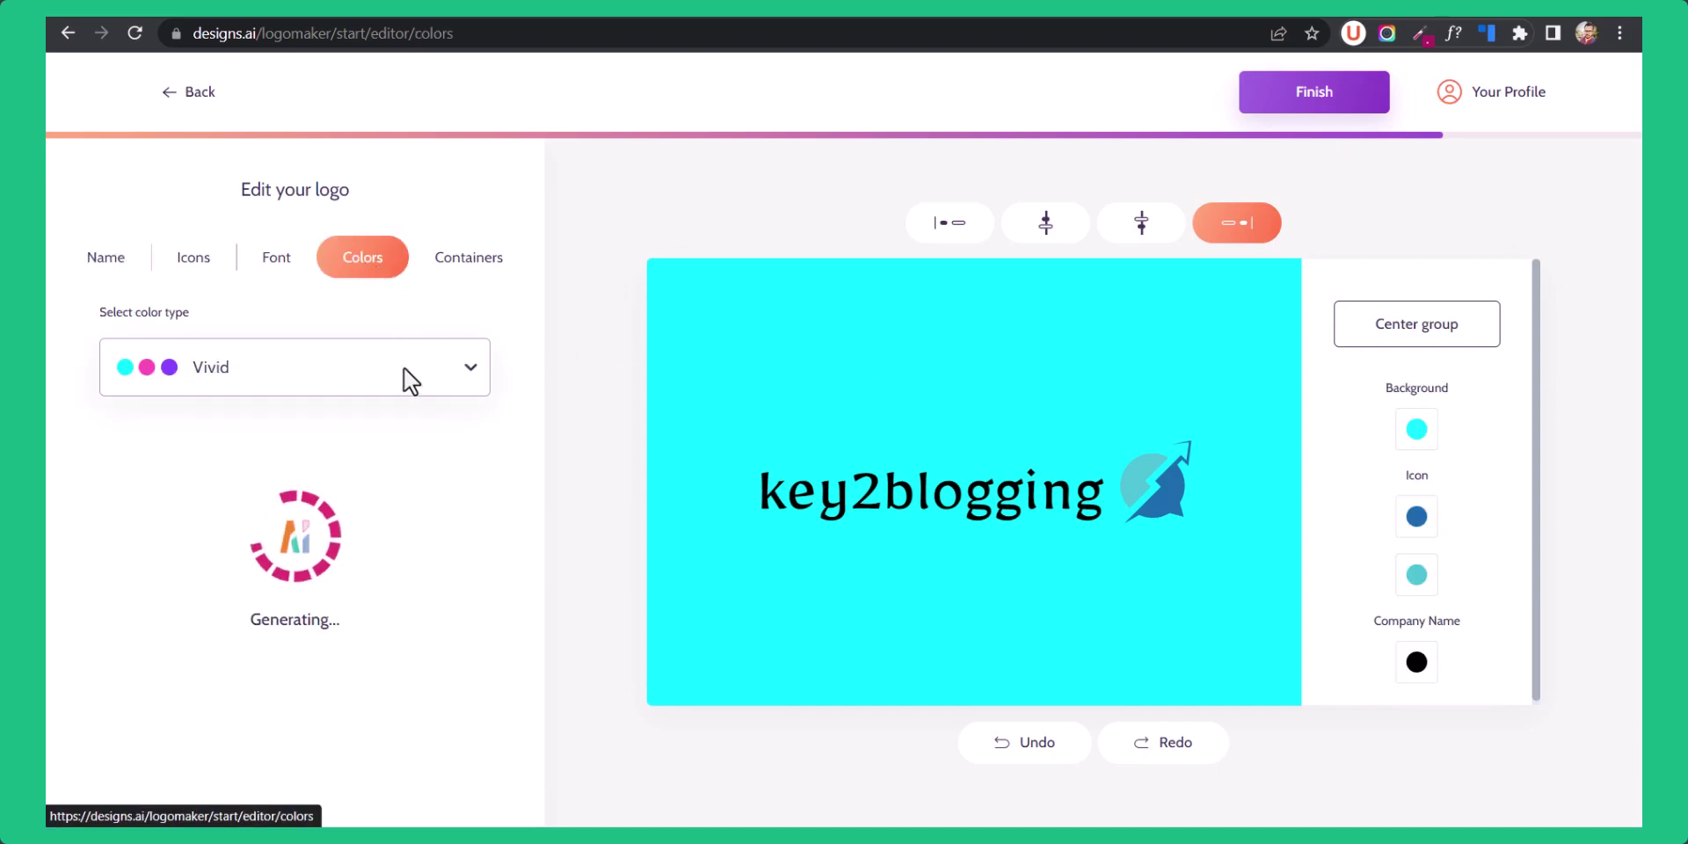
click(442, 385)
click(365, 429)
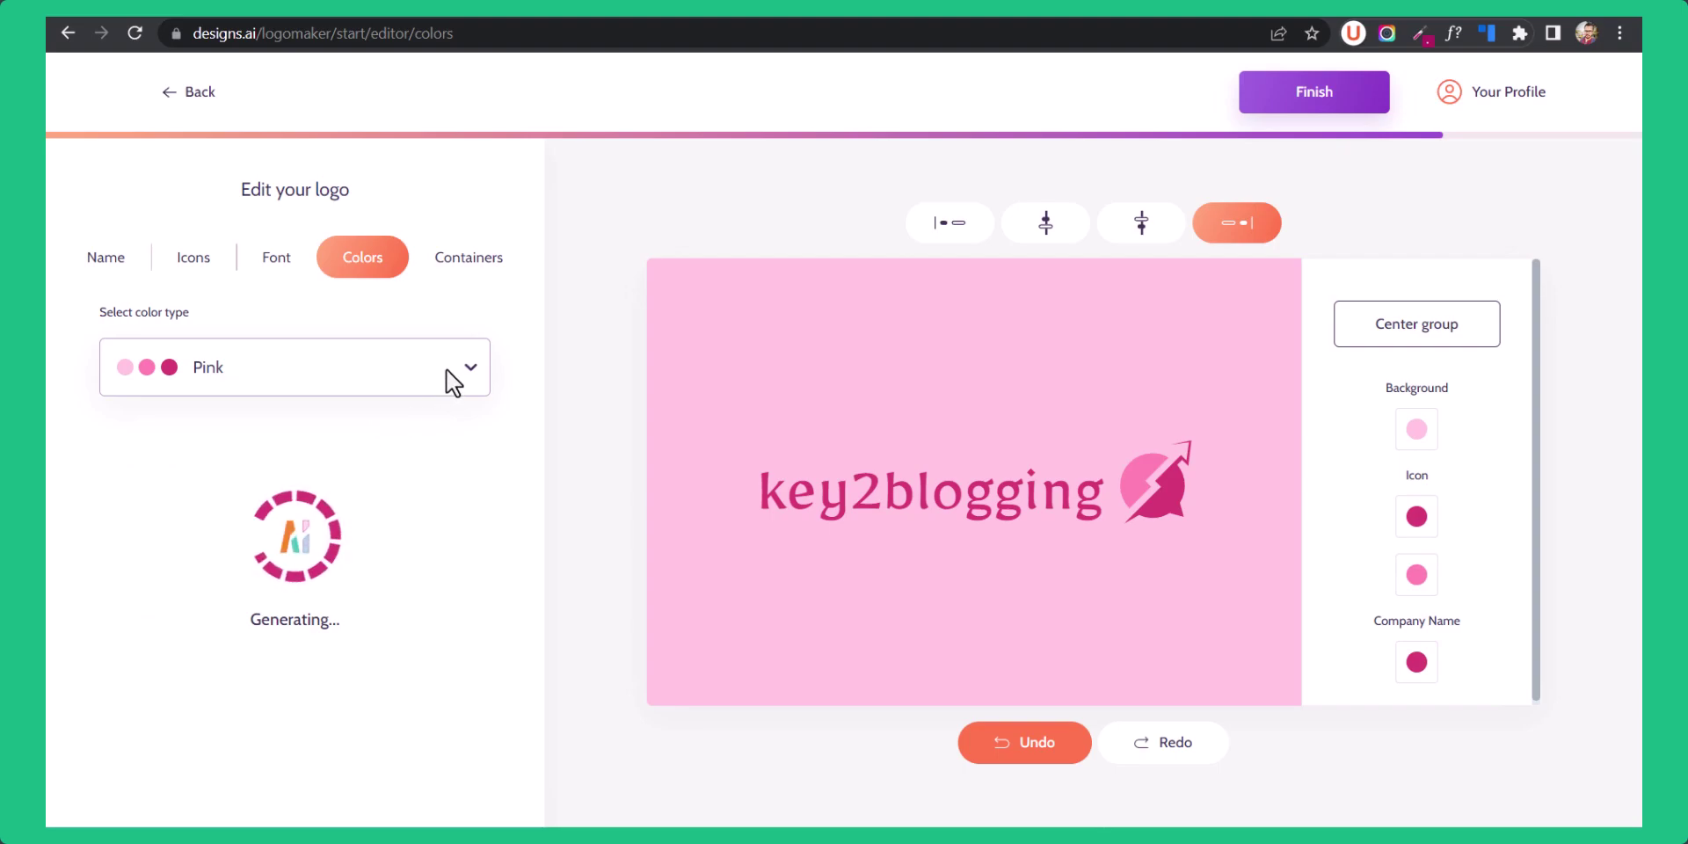
click(427, 389)
click(280, 619)
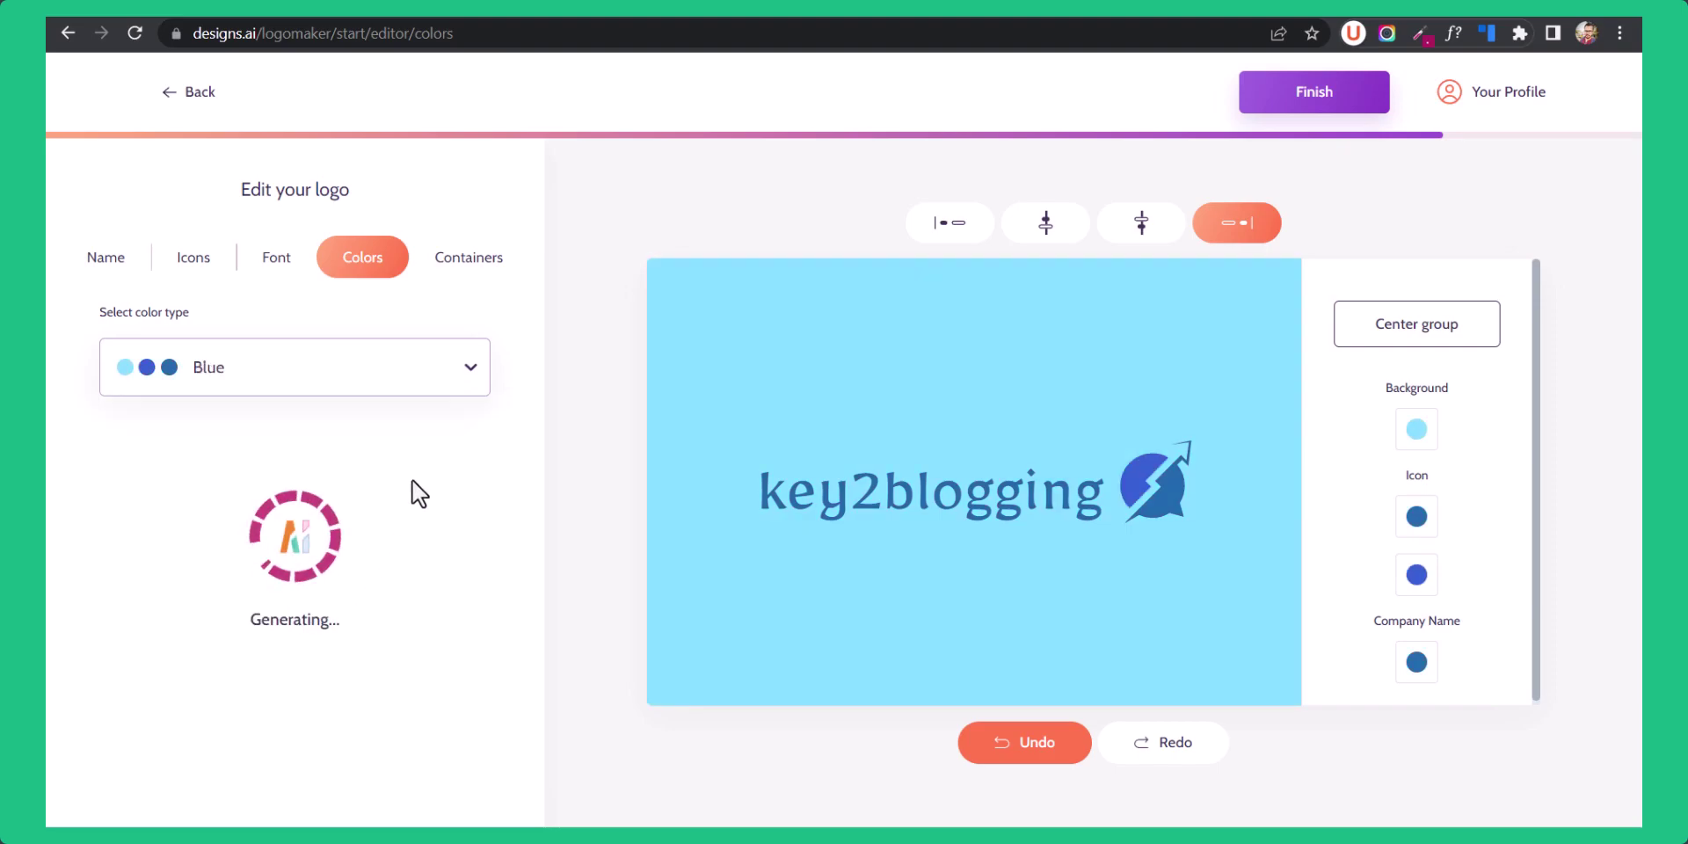
scroll(290, 641, down, 10)
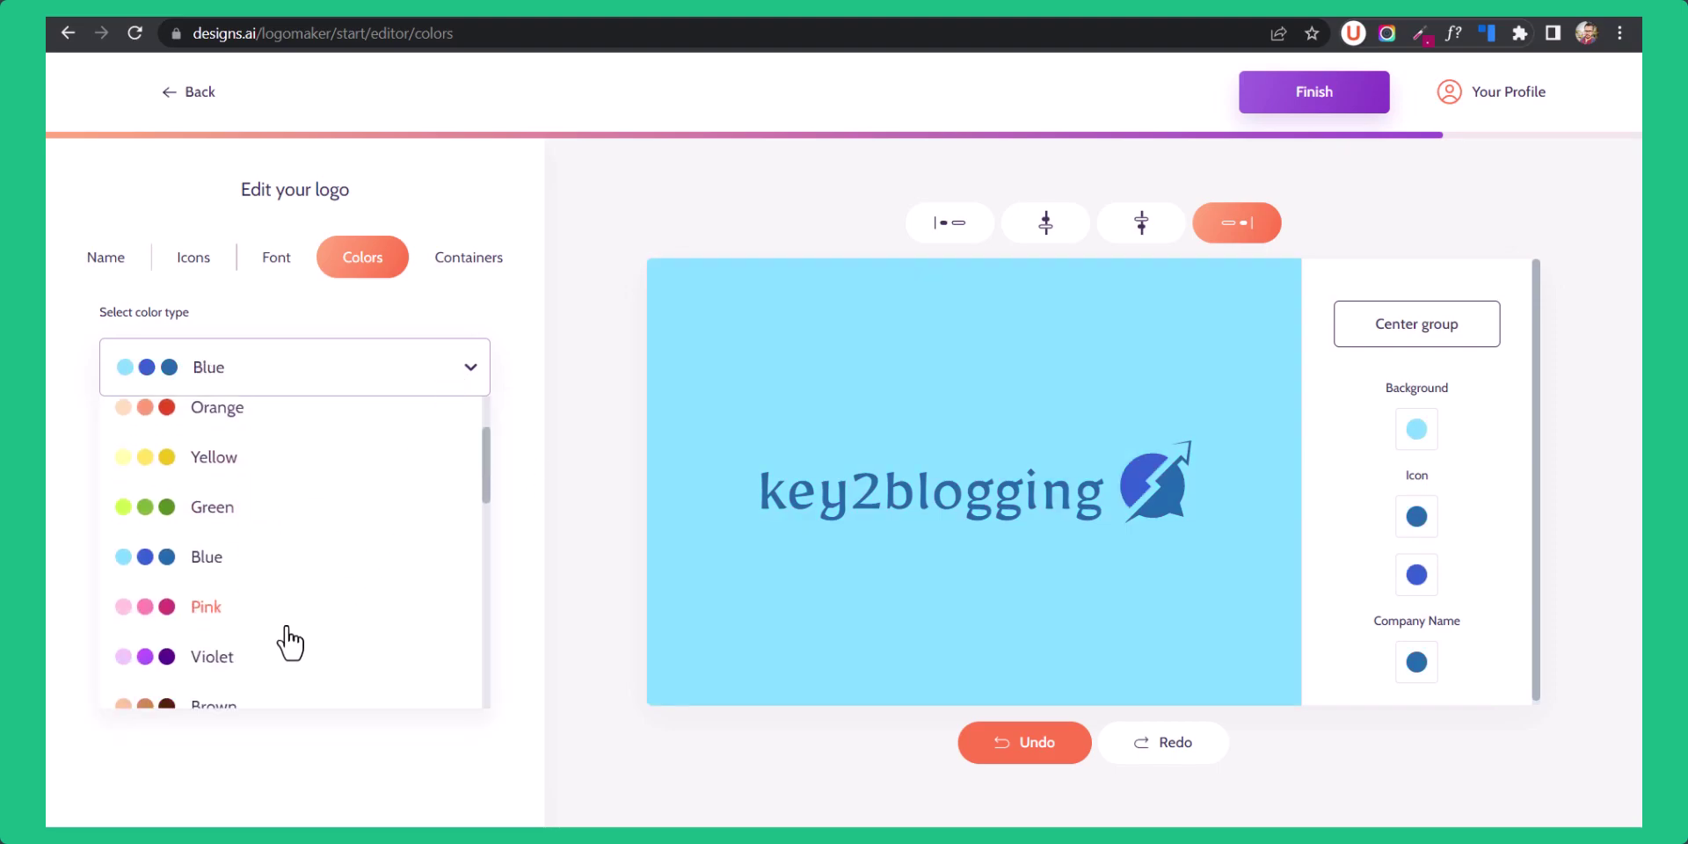
scroll(378, 613, up, 10)
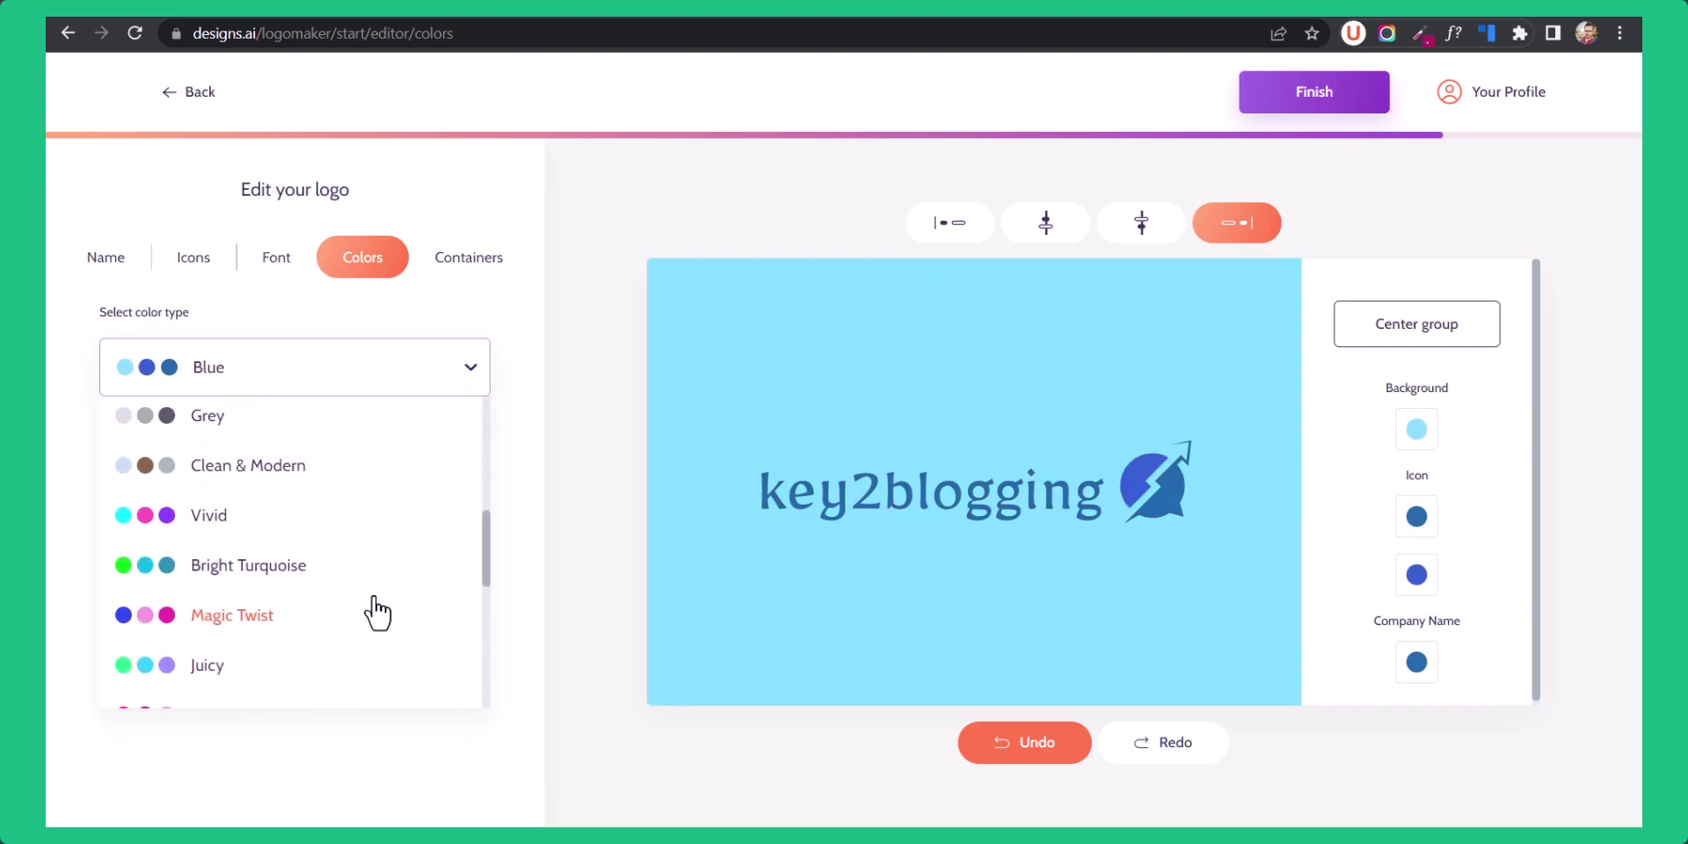
click(505, 399)
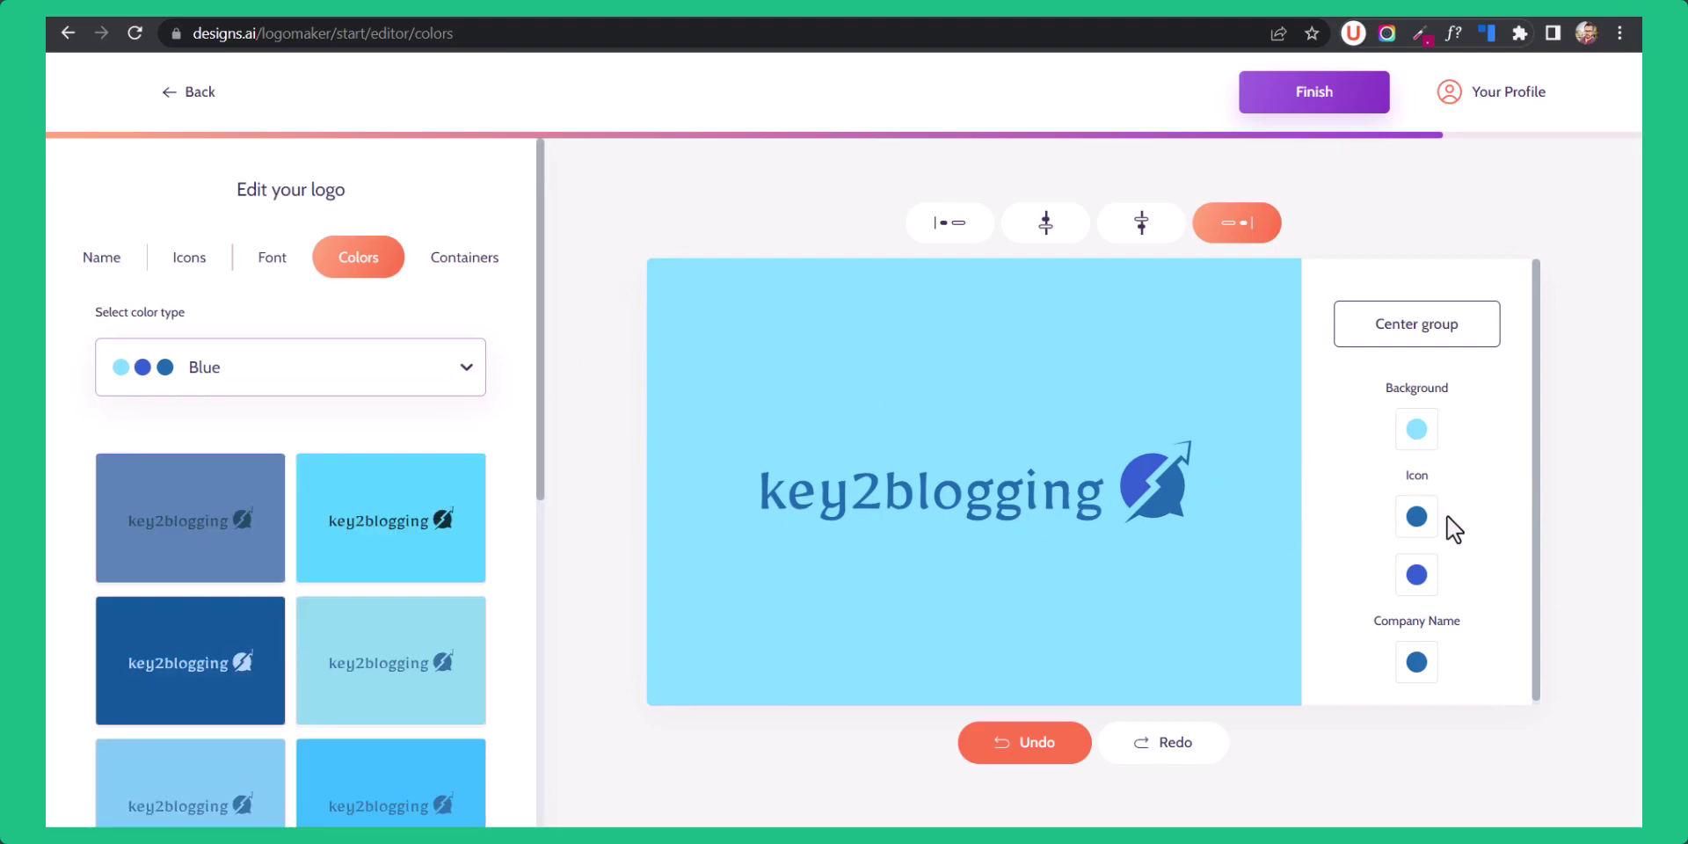
Make both of the icon's colours white.
click(1413, 518)
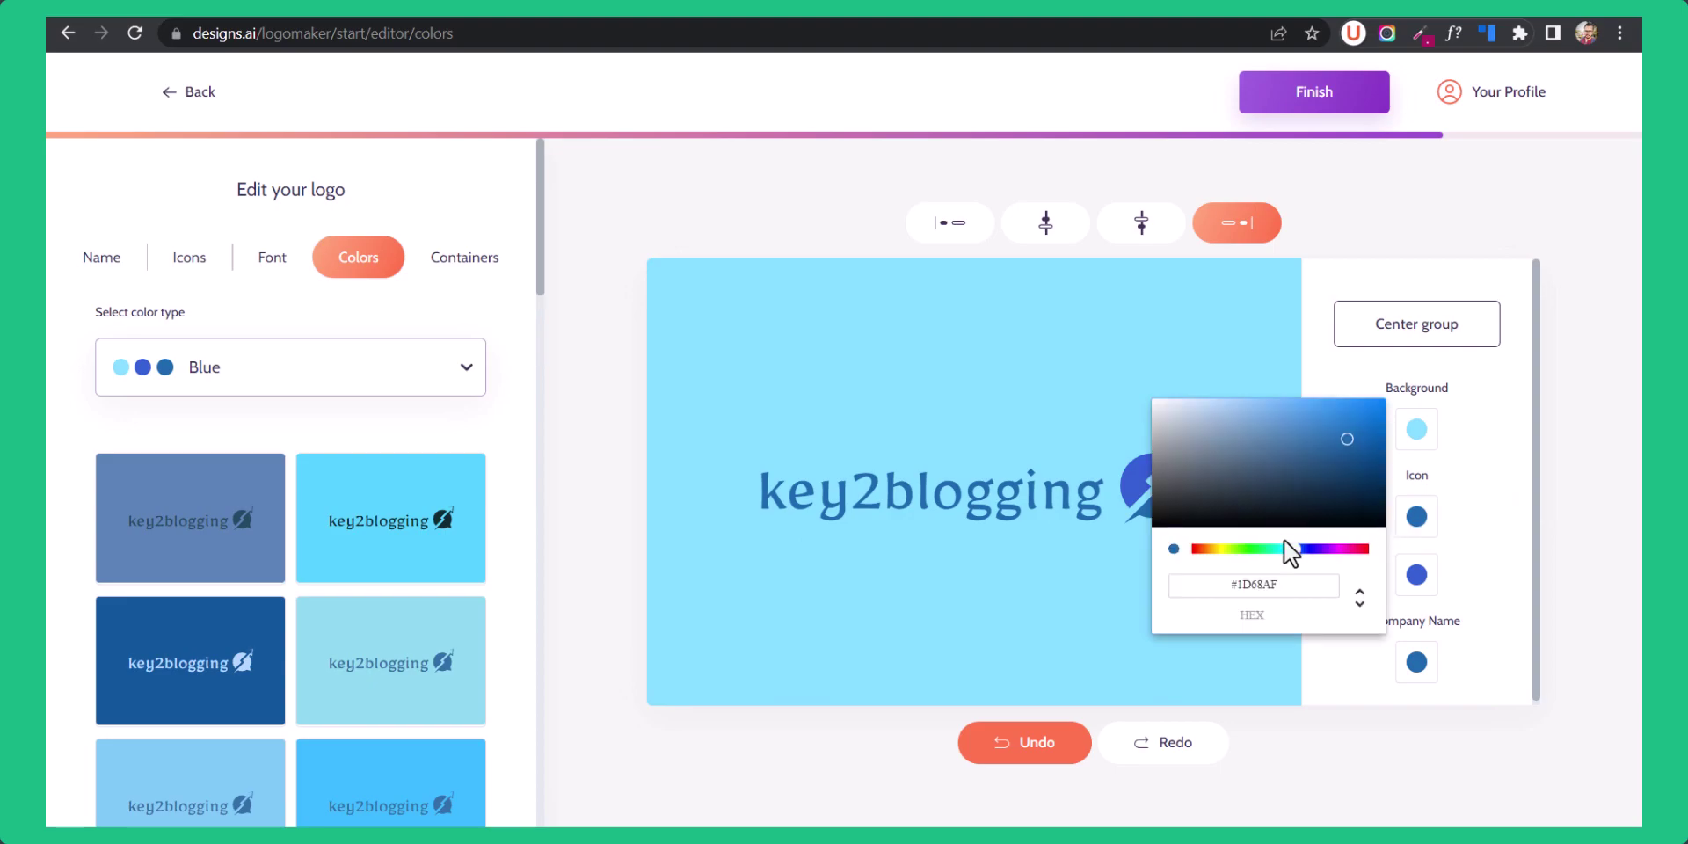
drag(1169, 429, 1150, 399)
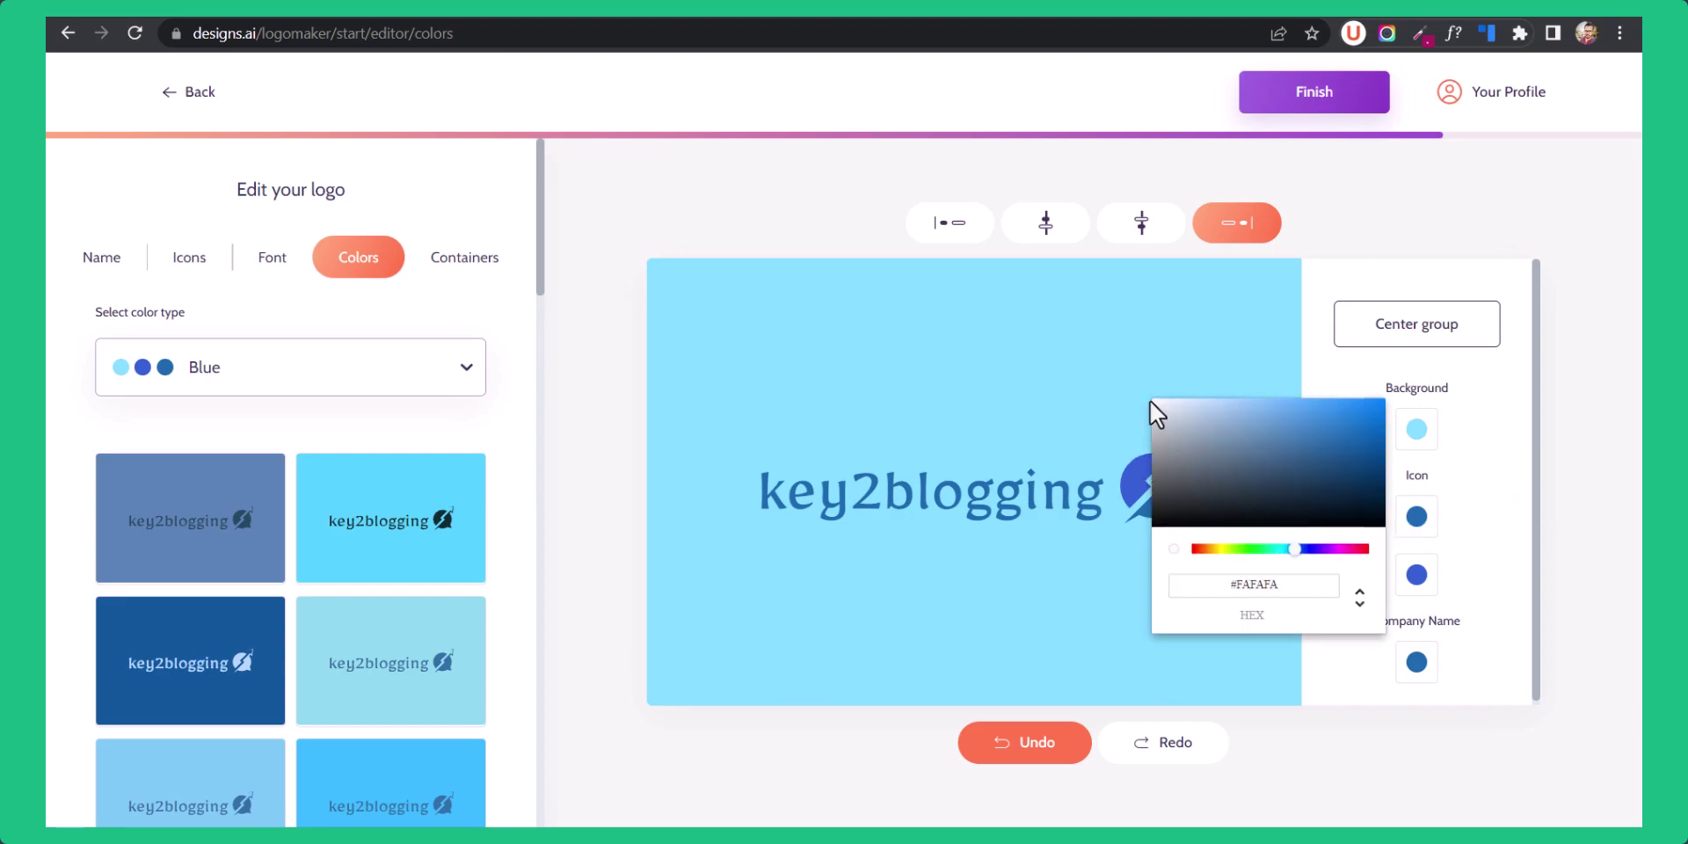
click(1466, 520)
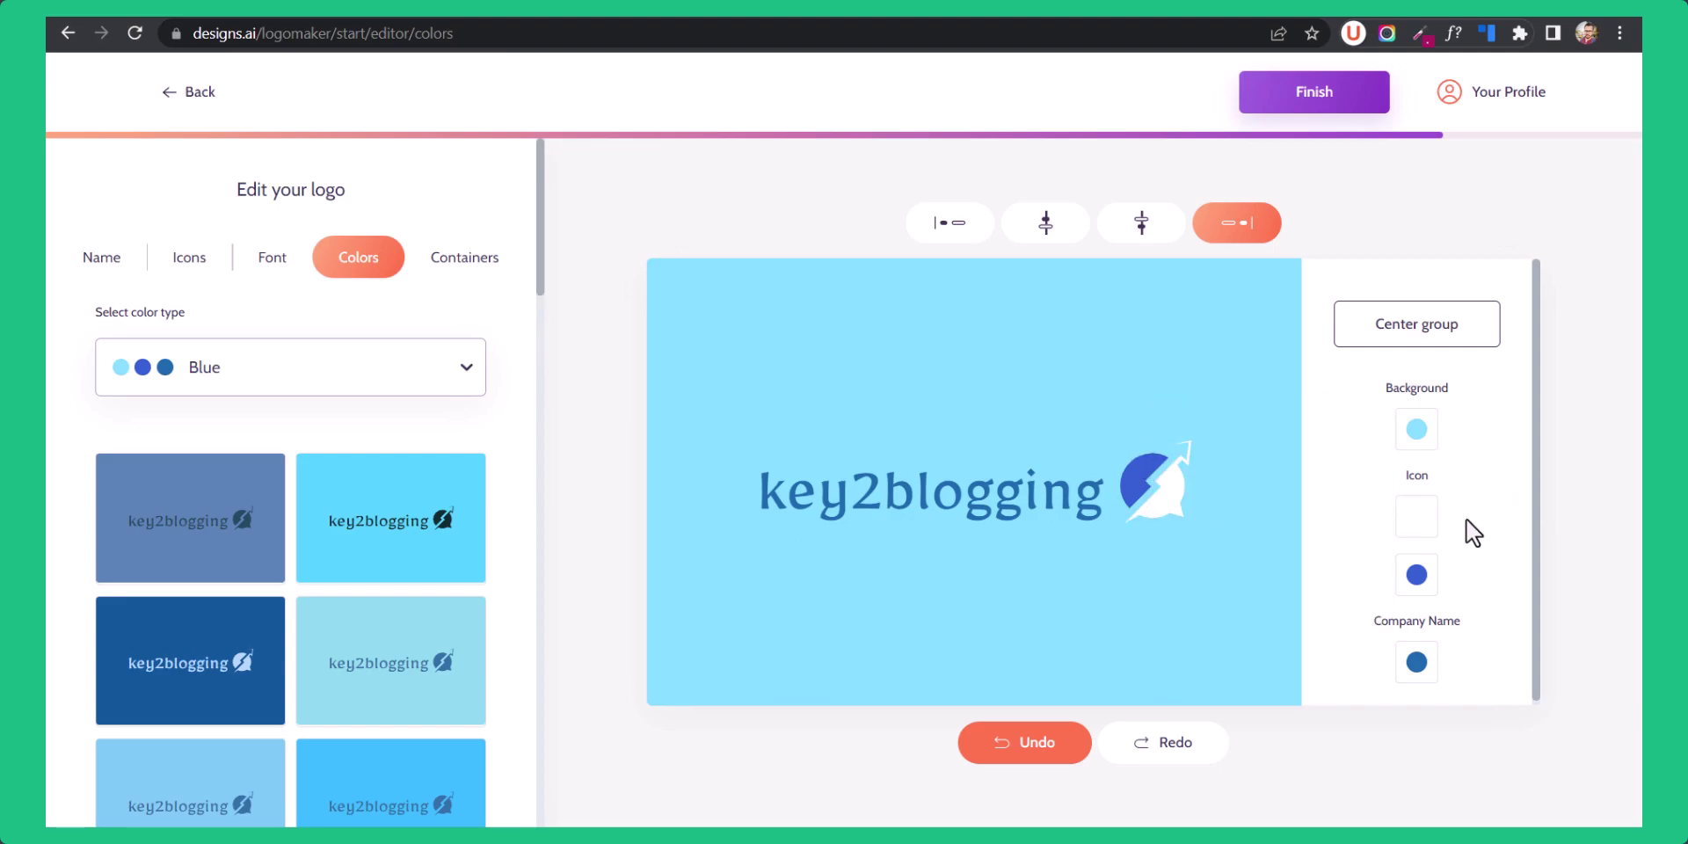
click(1417, 576)
drag(1174, 496, 1143, 453)
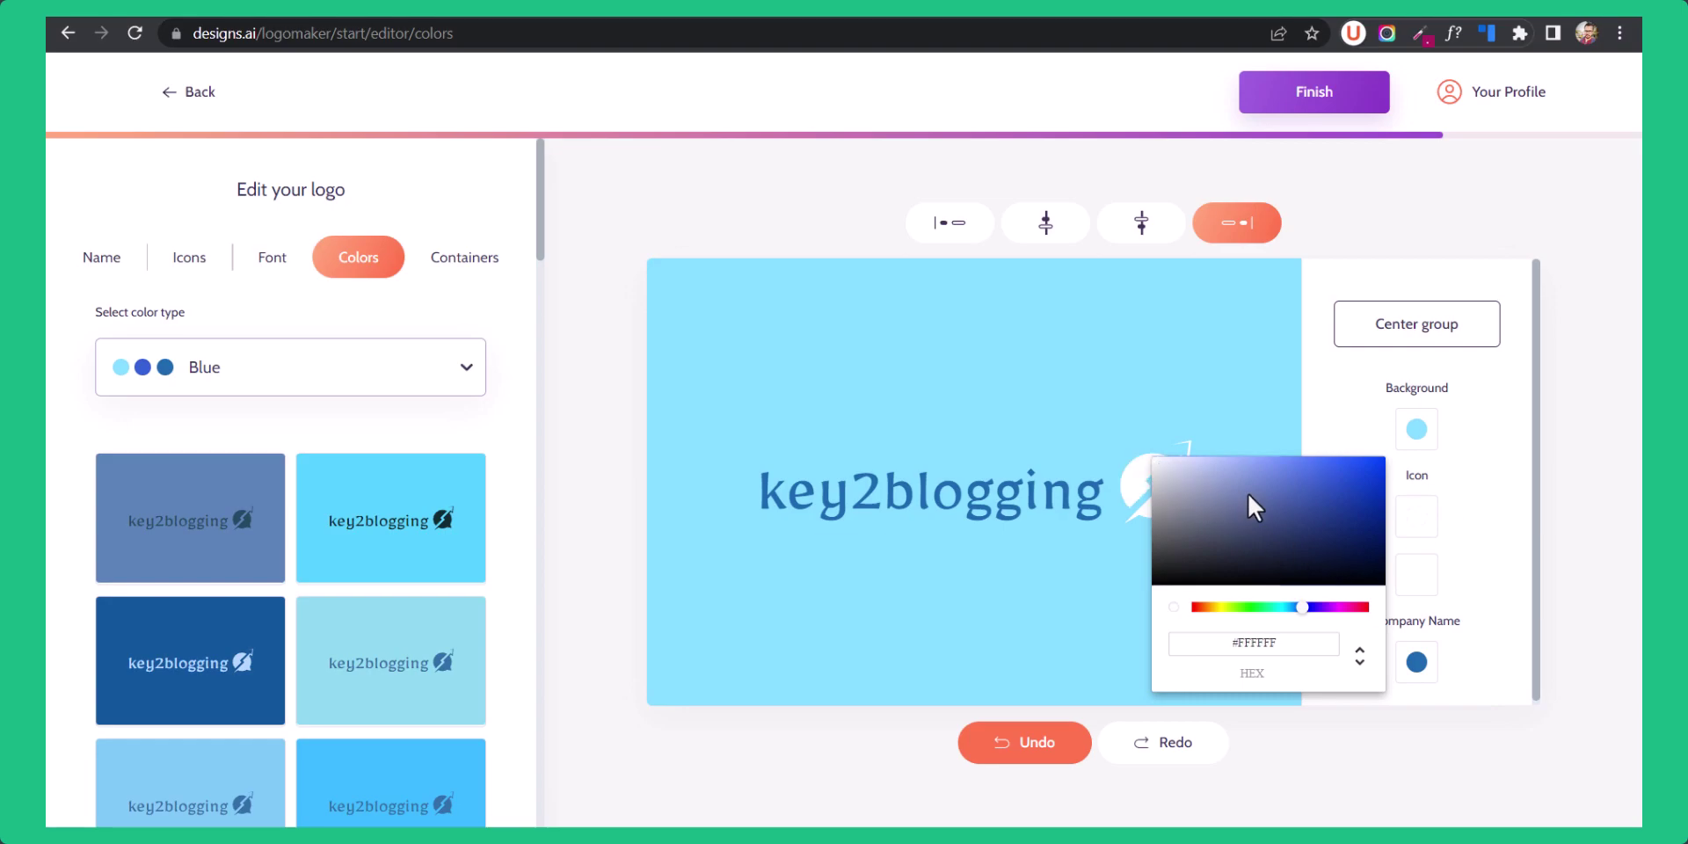
click(1524, 515)
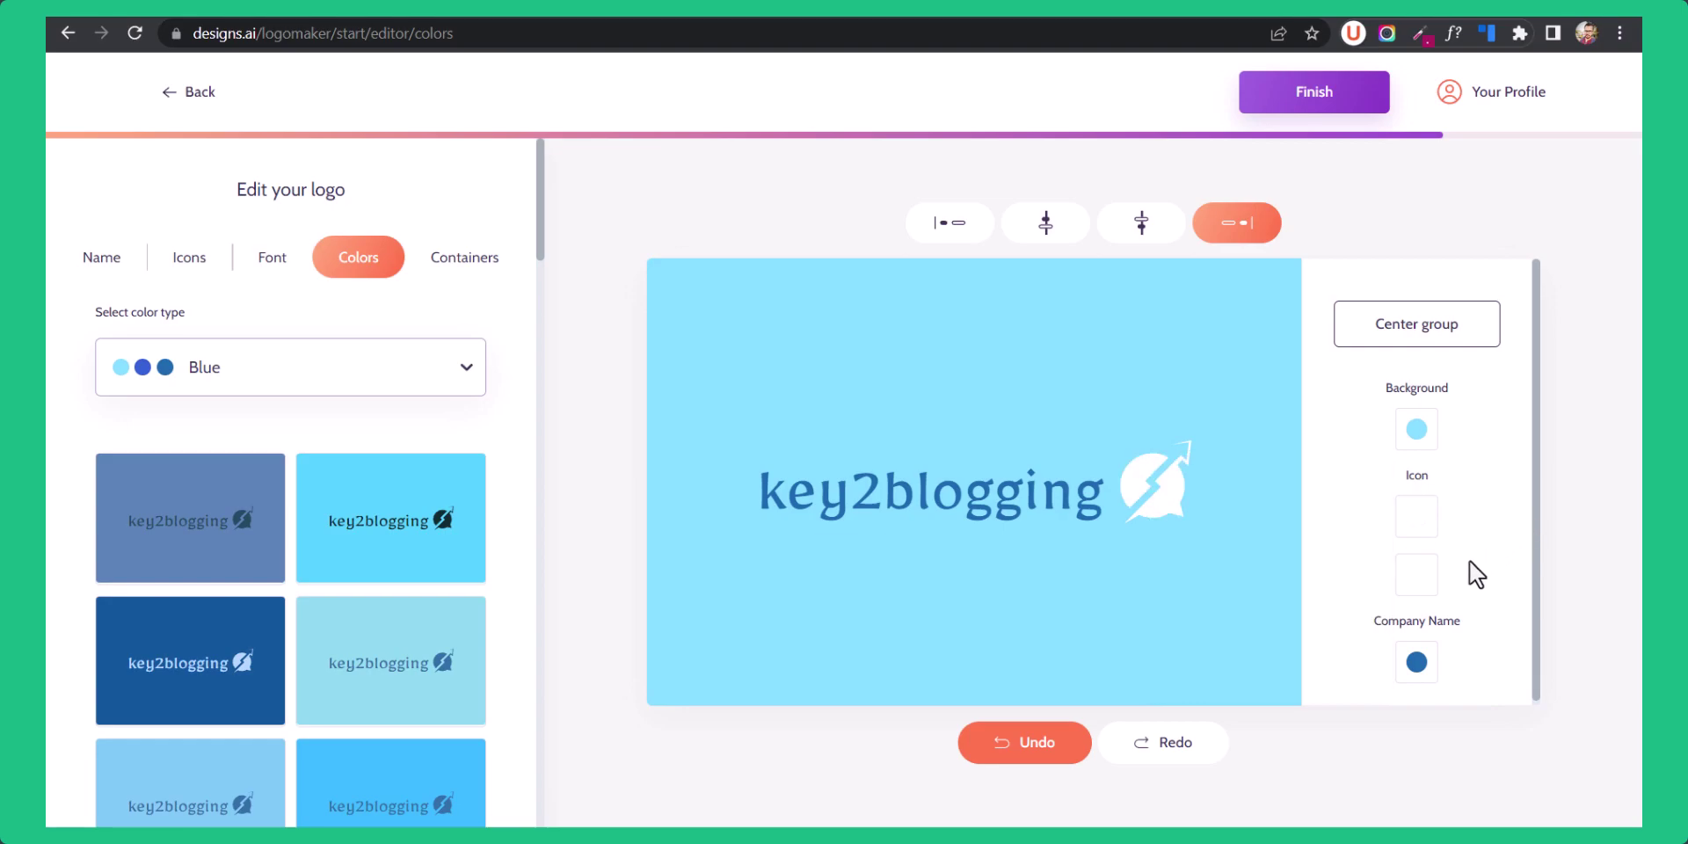
Fine-tune the logo's blue background shade in the colour picker.
click(1417, 429)
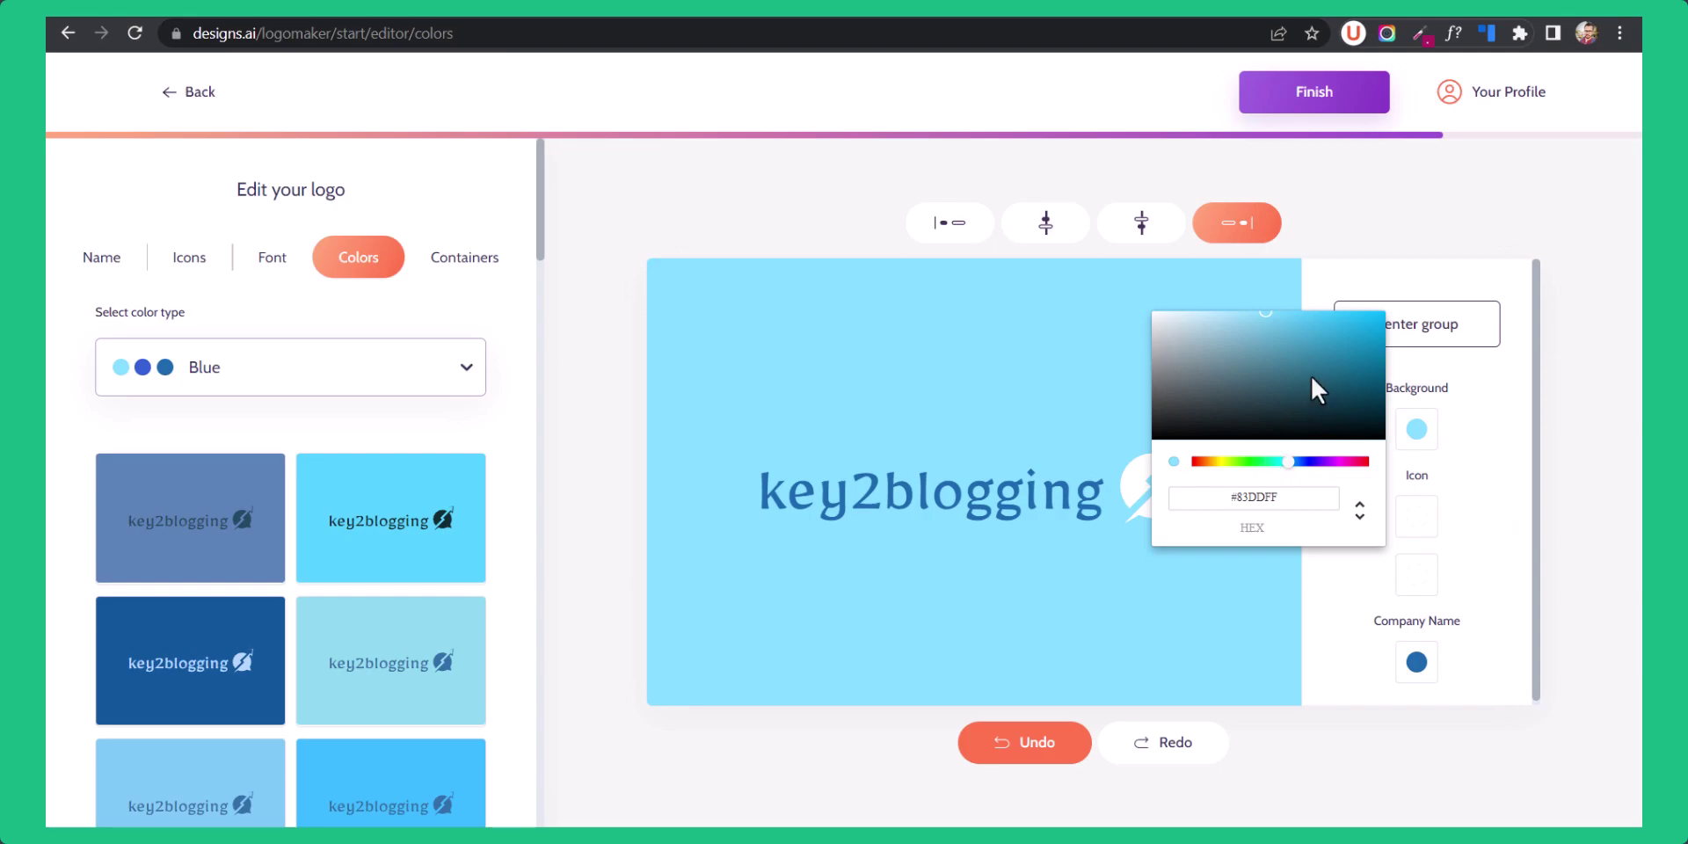
click(1296, 328)
click(1272, 320)
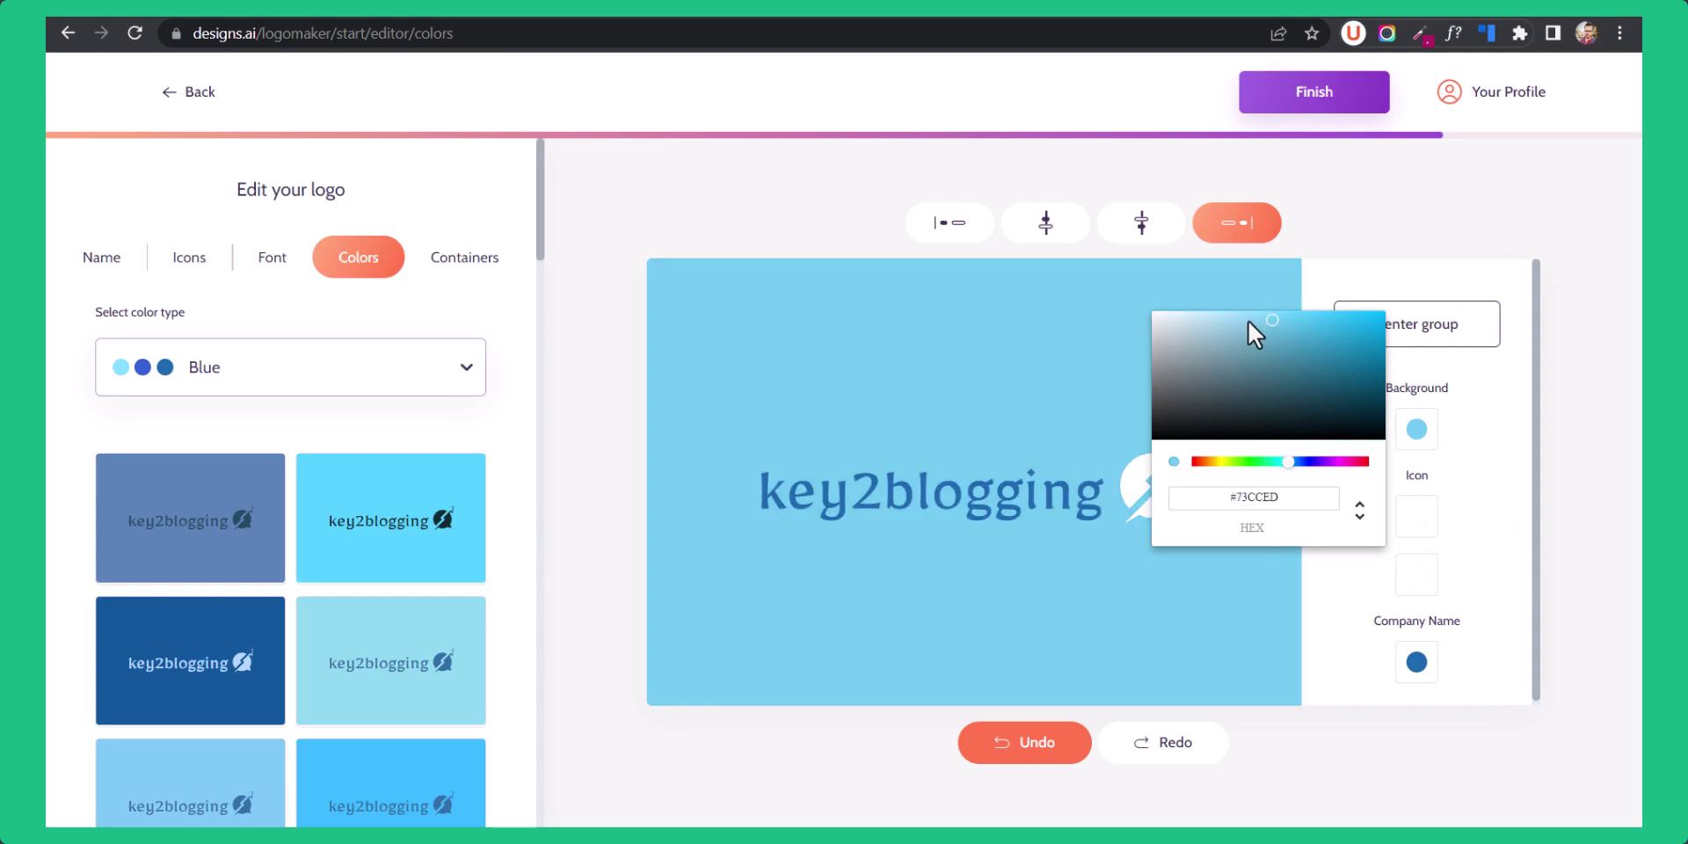
click(1292, 327)
click(1259, 320)
click(1479, 479)
Apply the bright blue palette variation with white text.
scroll(494, 634, down, 3)
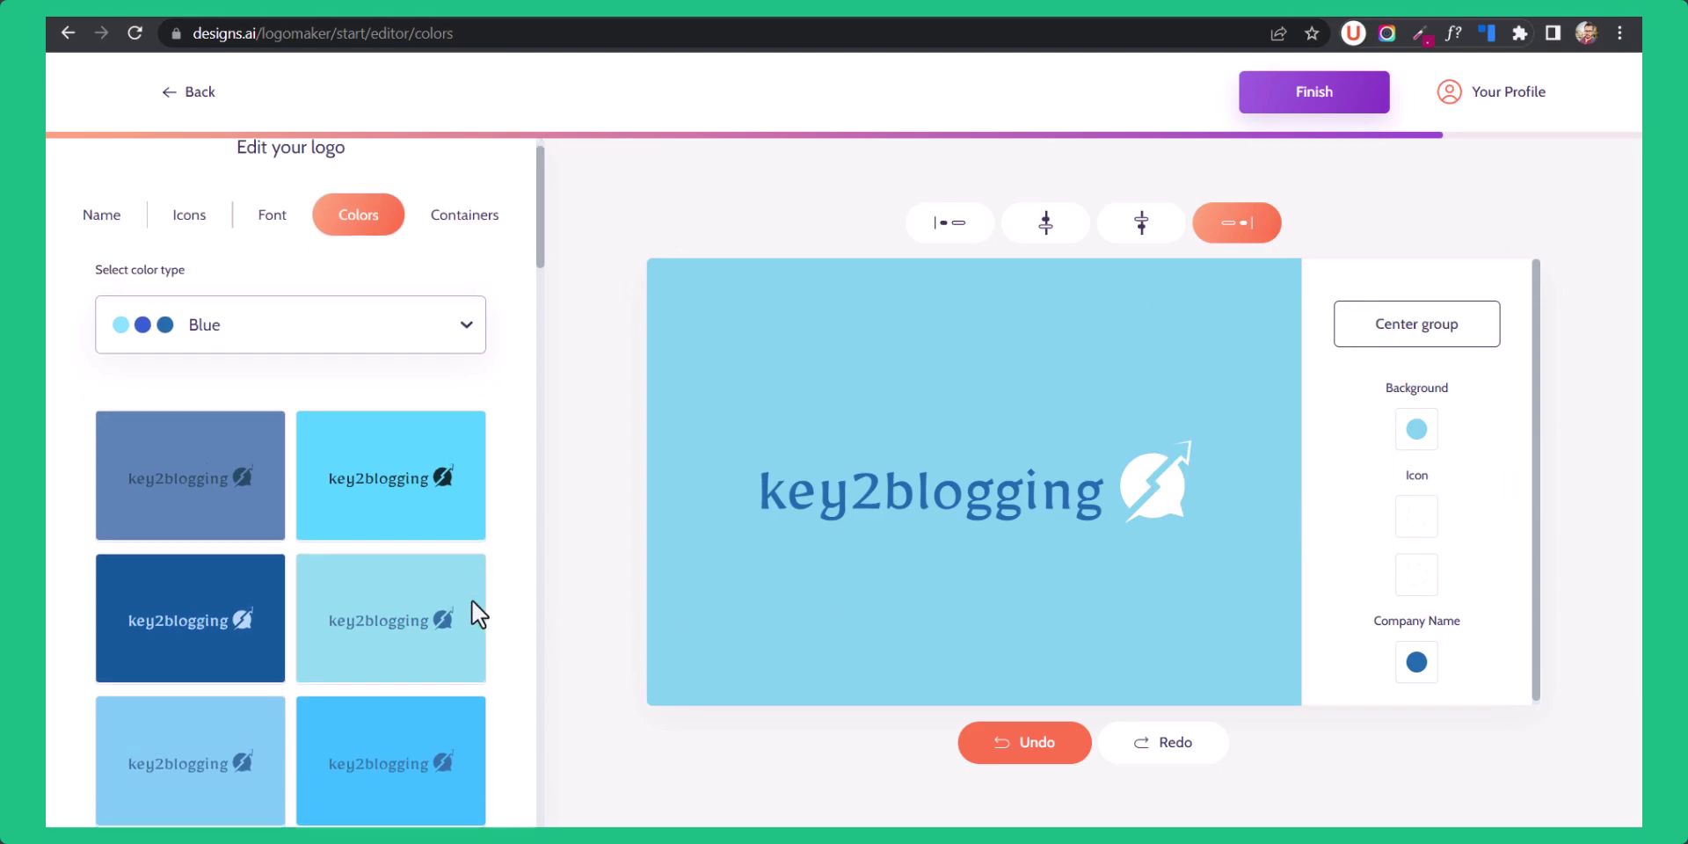
scroll(167, 560, down, 4)
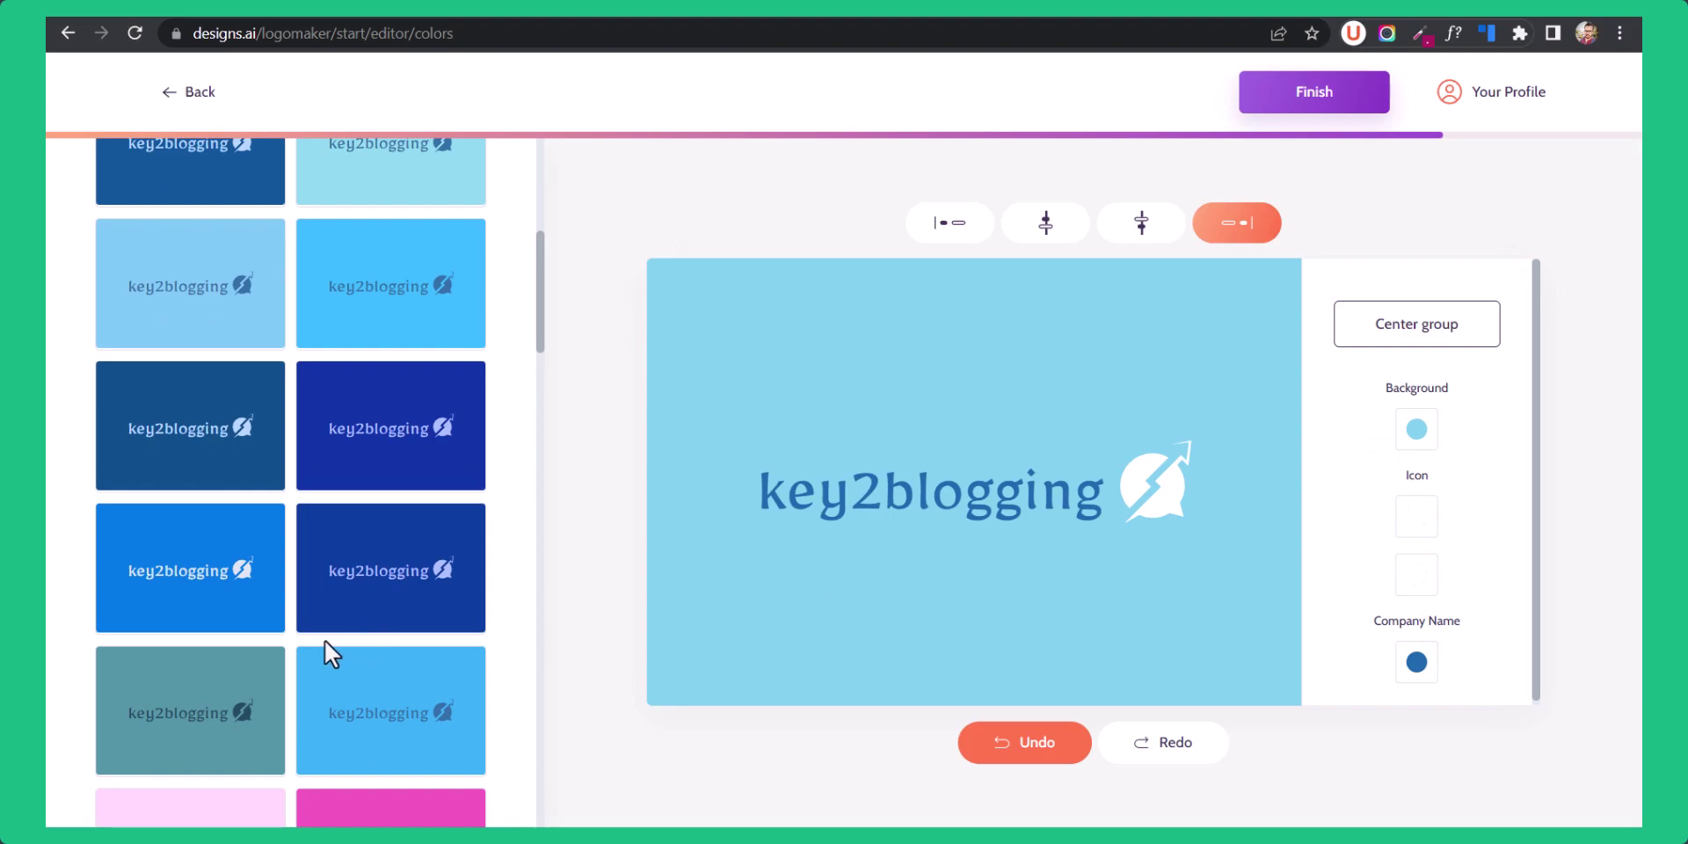
click(169, 593)
scroll(228, 571, up, 6)
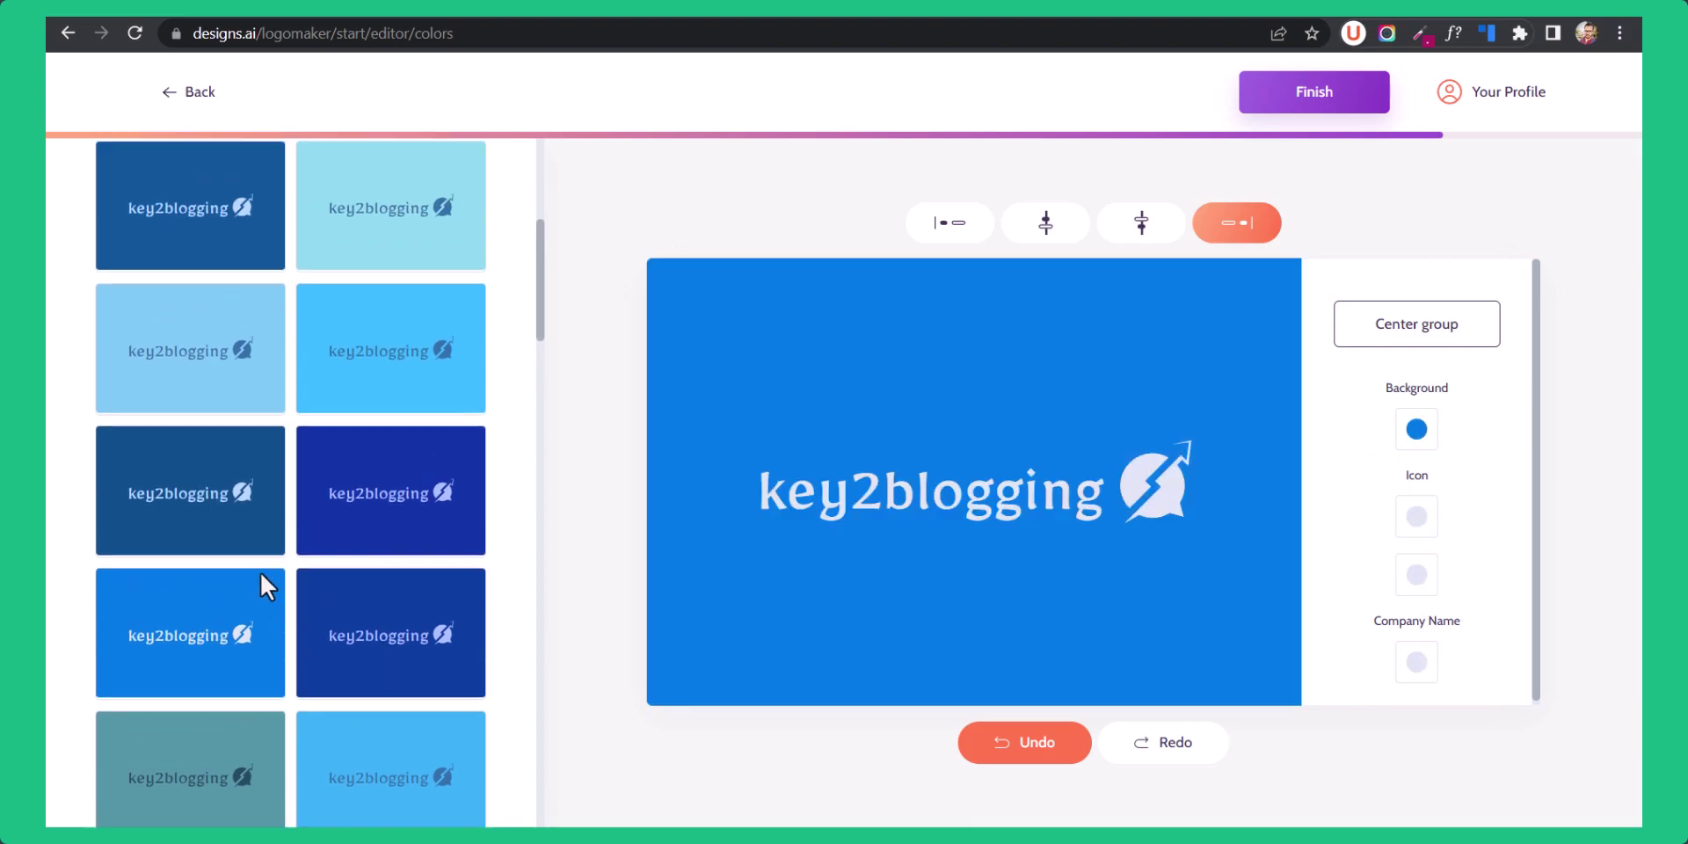
Set the first icon colour, second icon colour and company name text to #FFFFFF.
click(1422, 517)
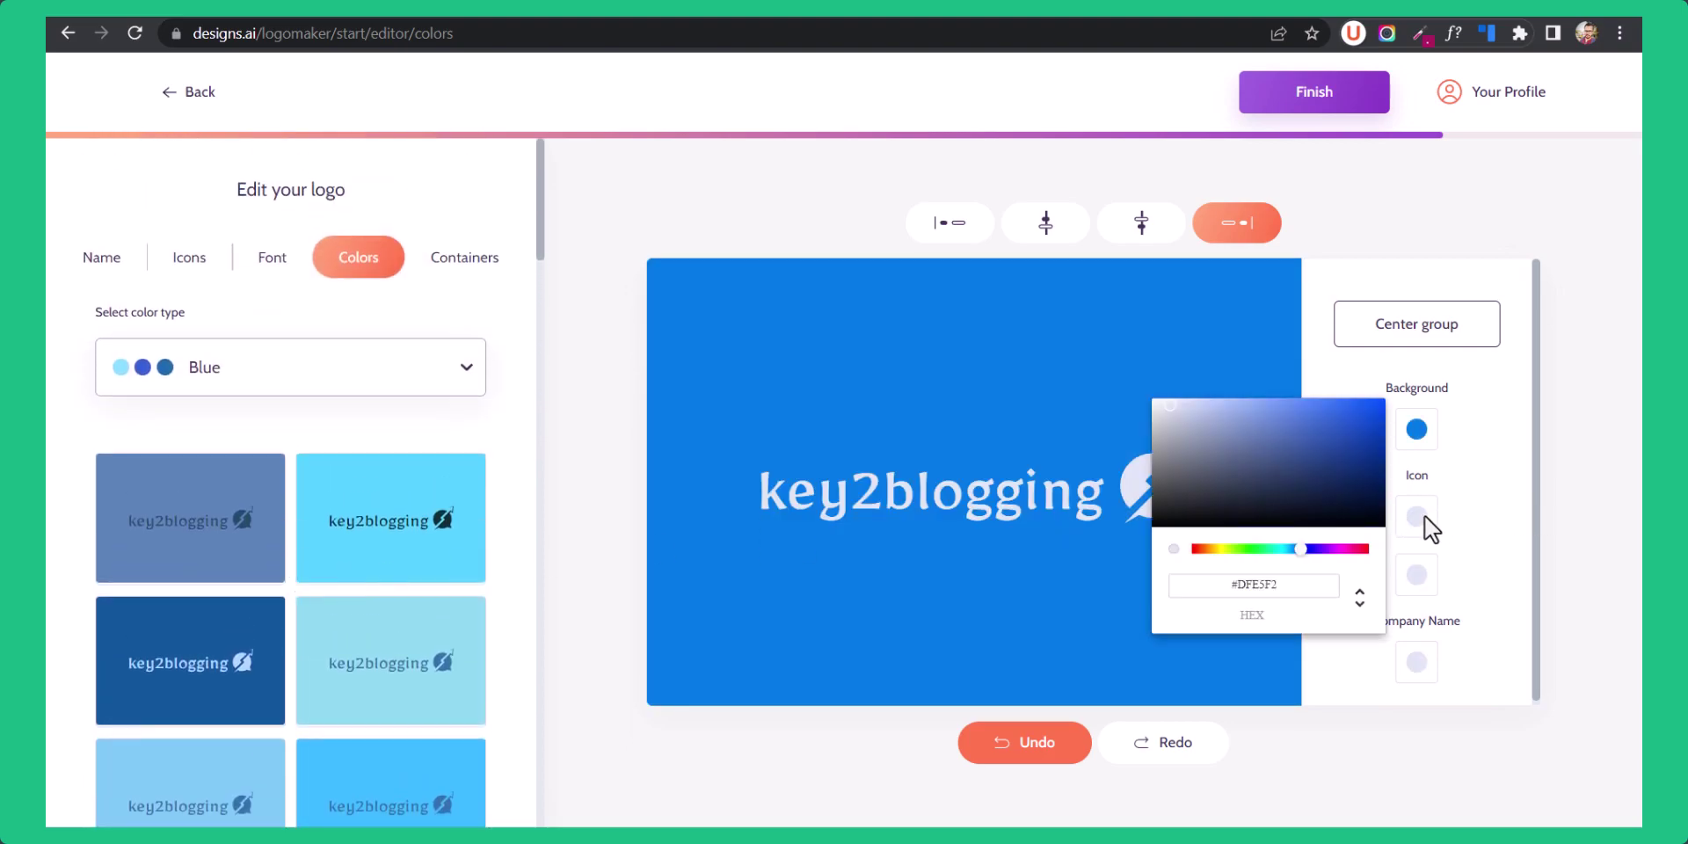
drag(1169, 414, 1147, 380)
click(1499, 536)
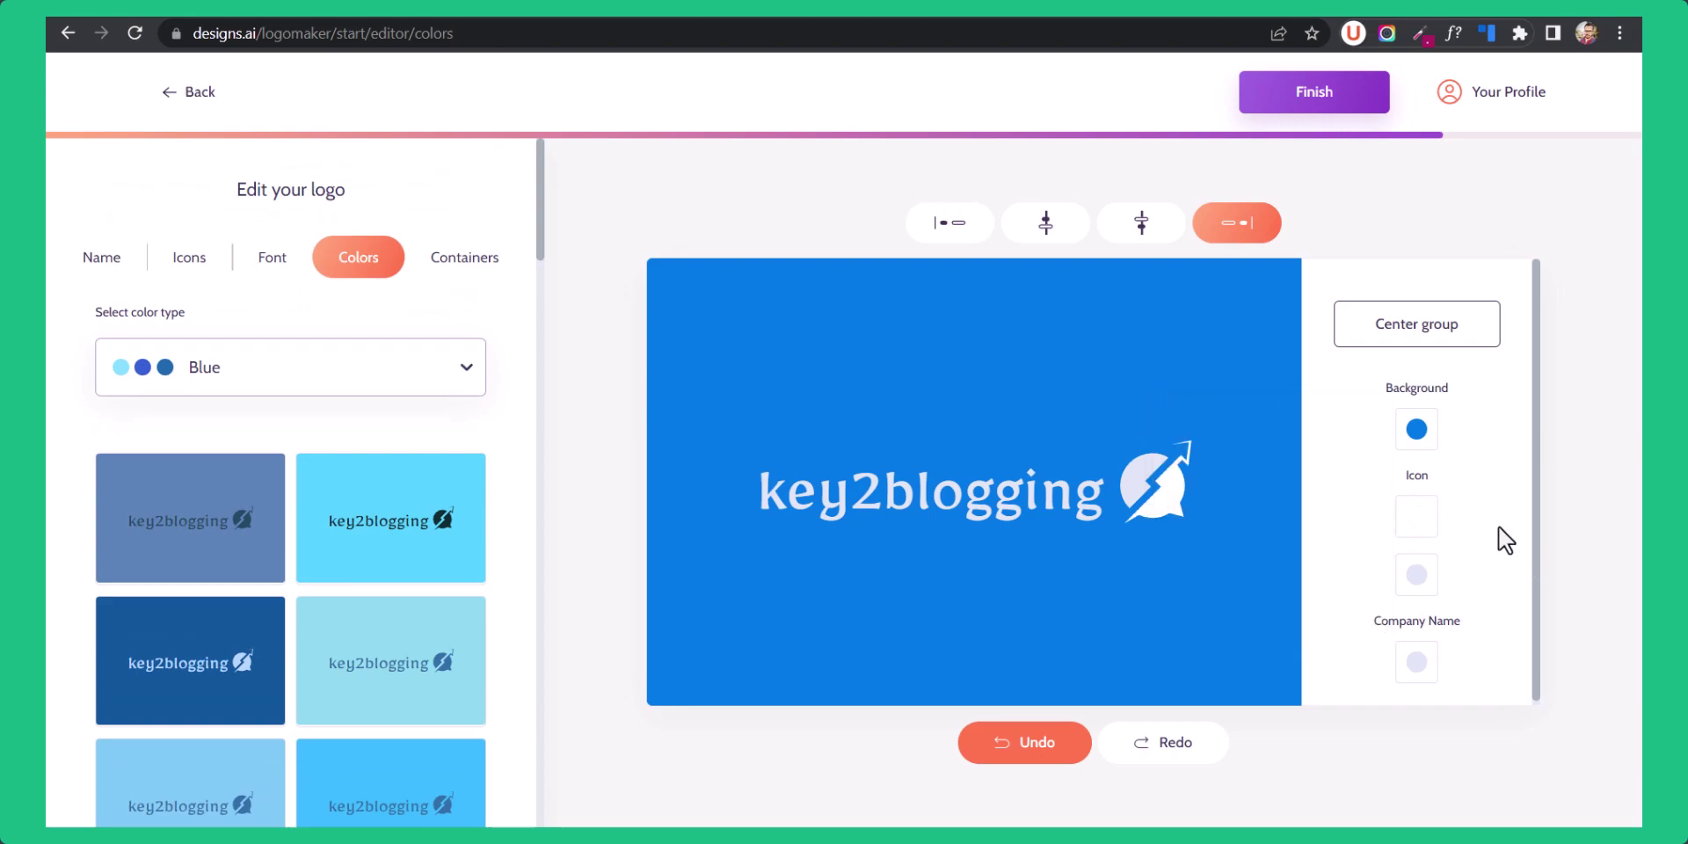
click(1417, 575)
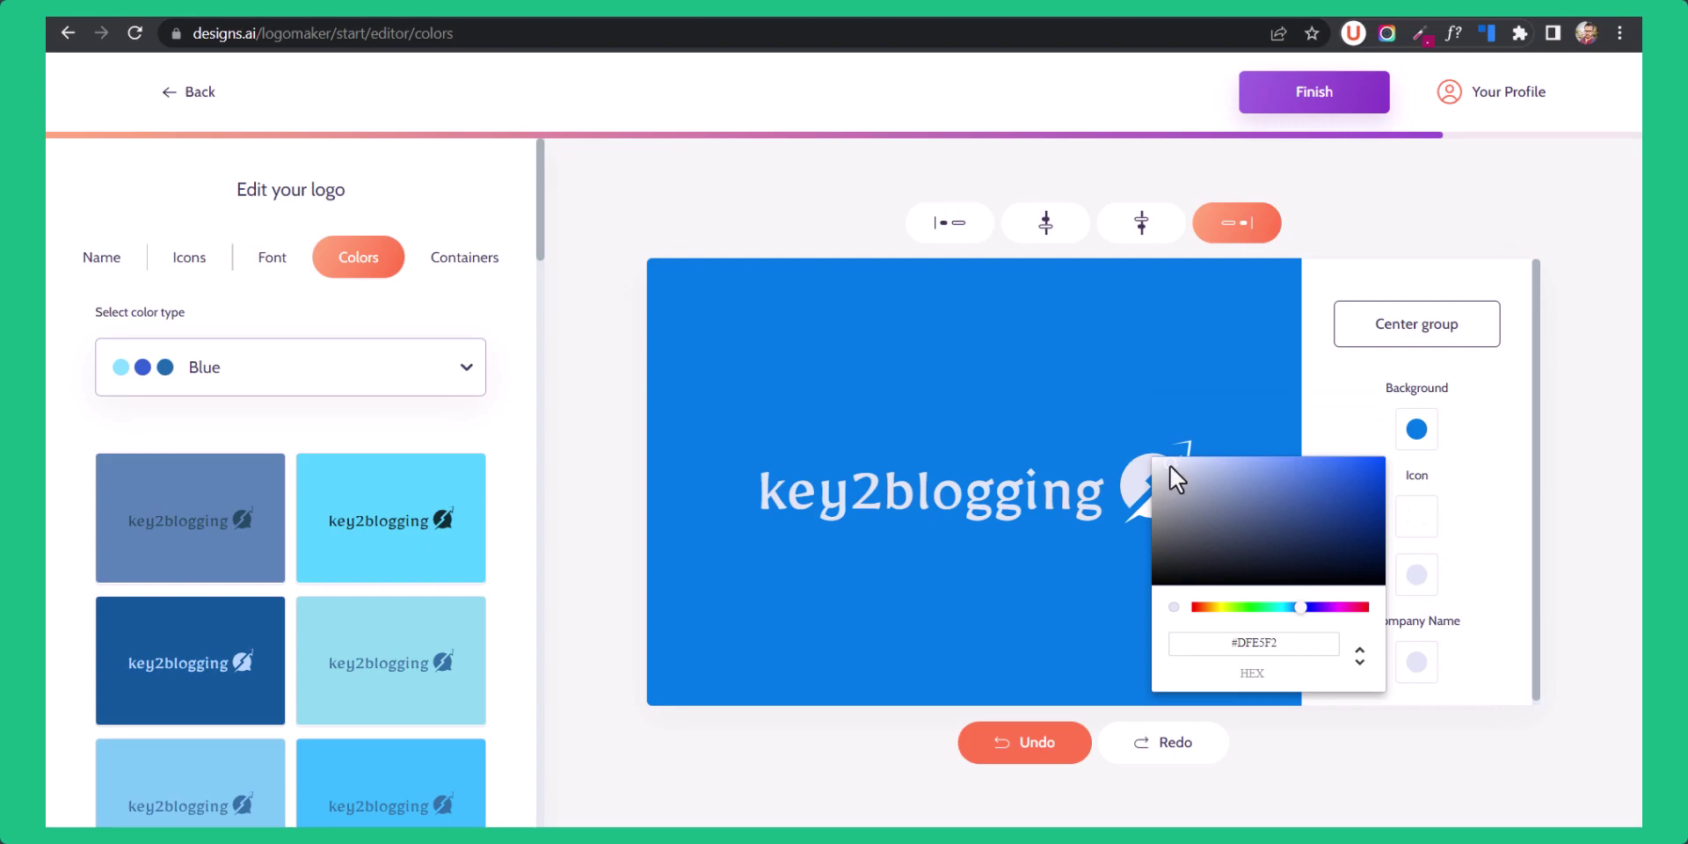
drag(1169, 466, 1117, 452)
click(1499, 521)
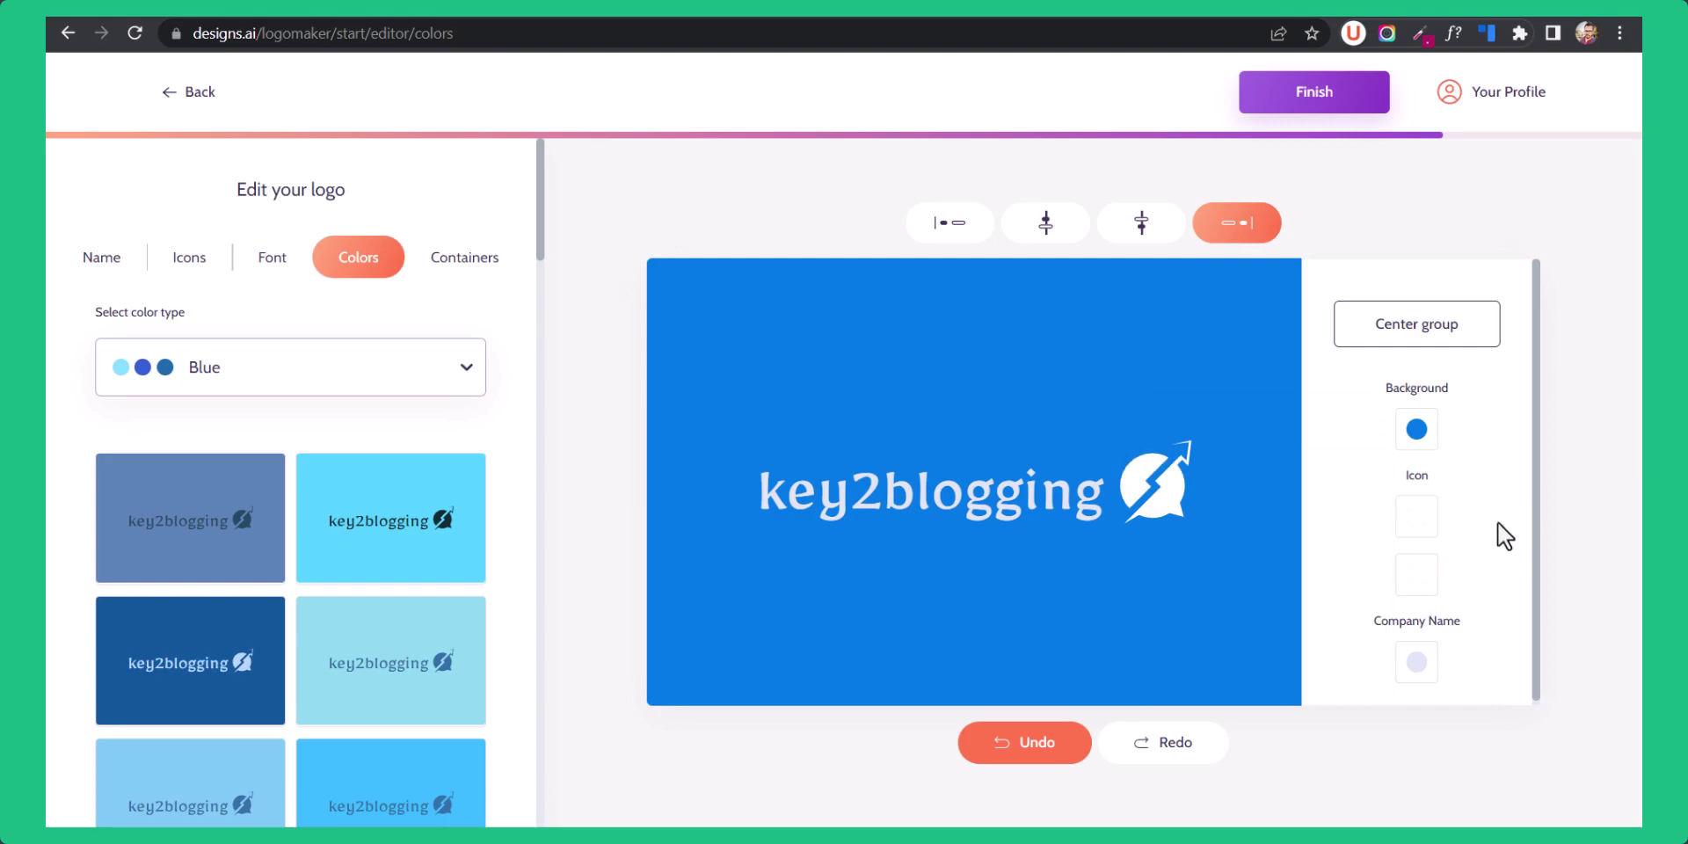
click(1418, 664)
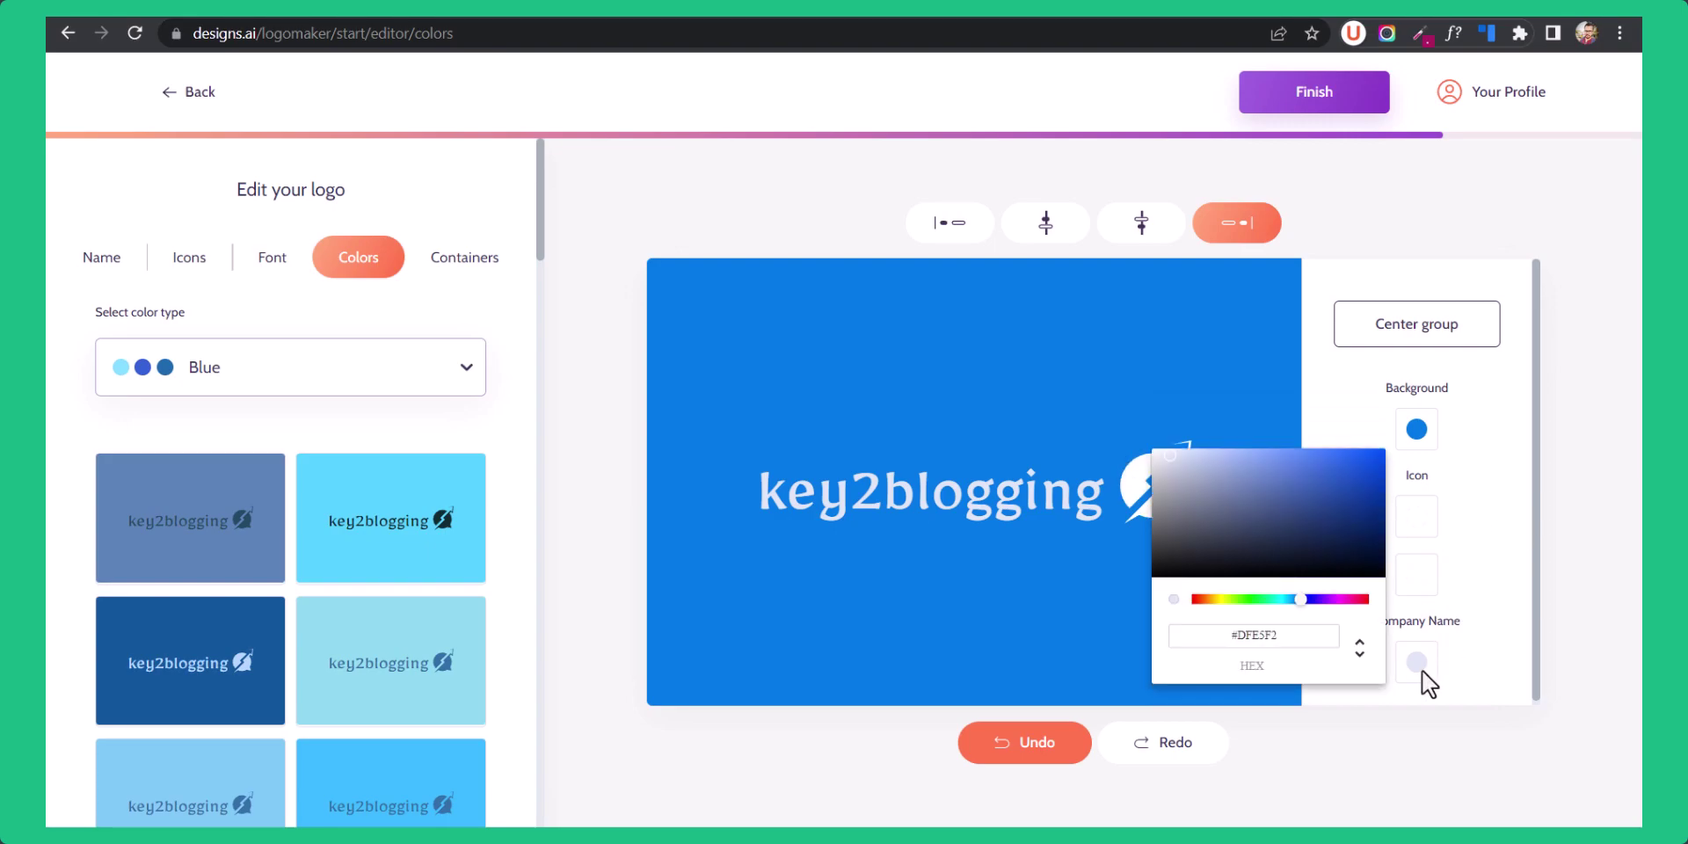
drag(1168, 456, 1137, 434)
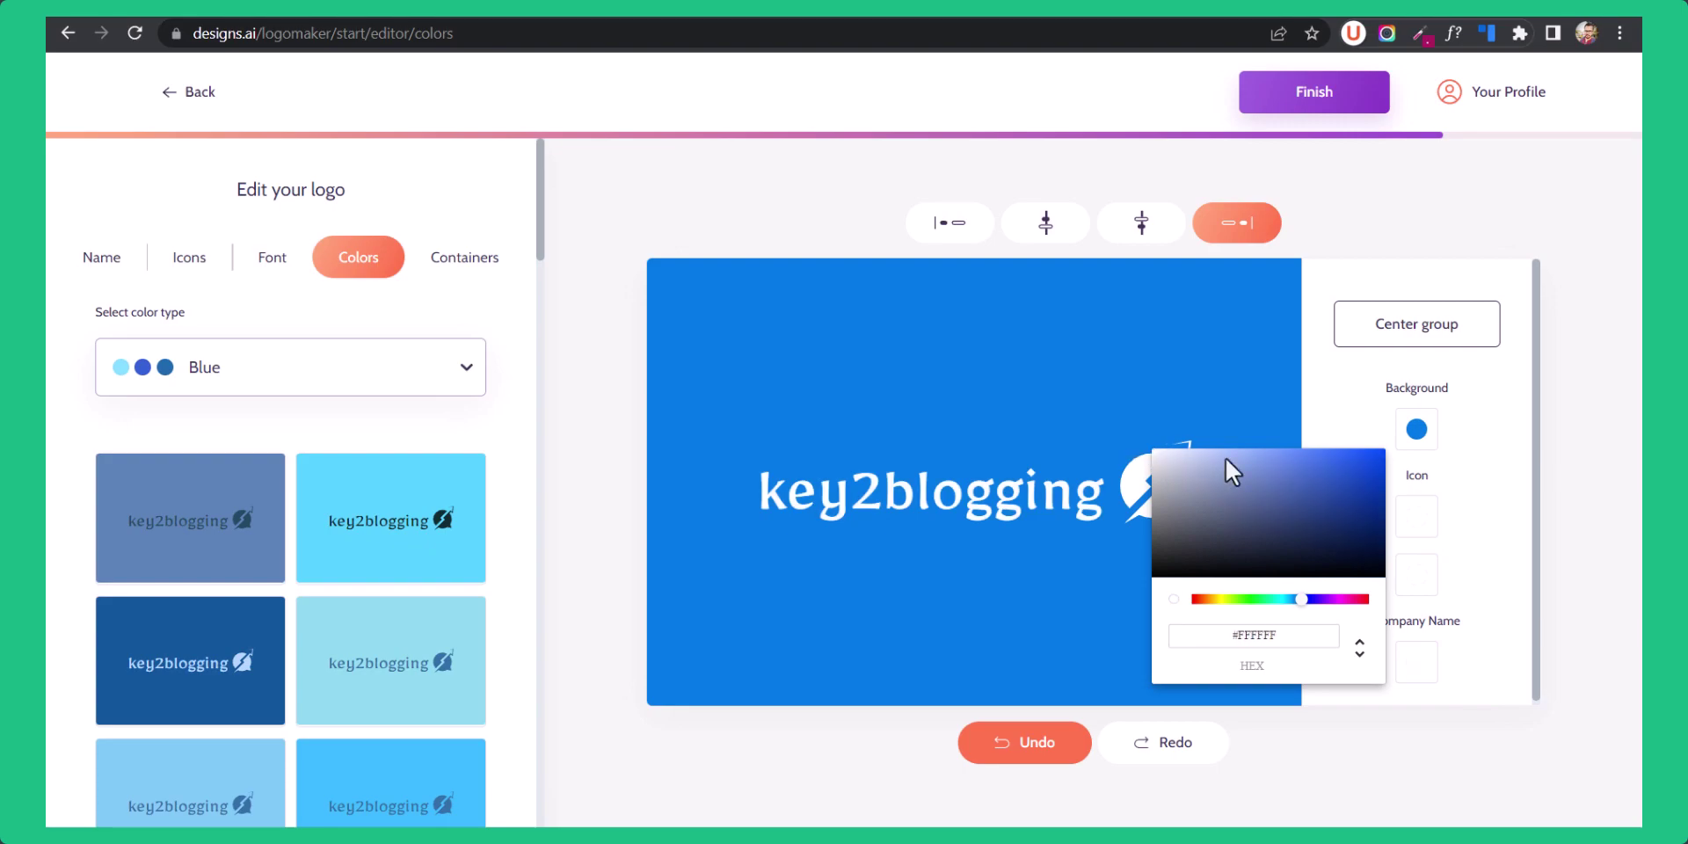
click(1487, 625)
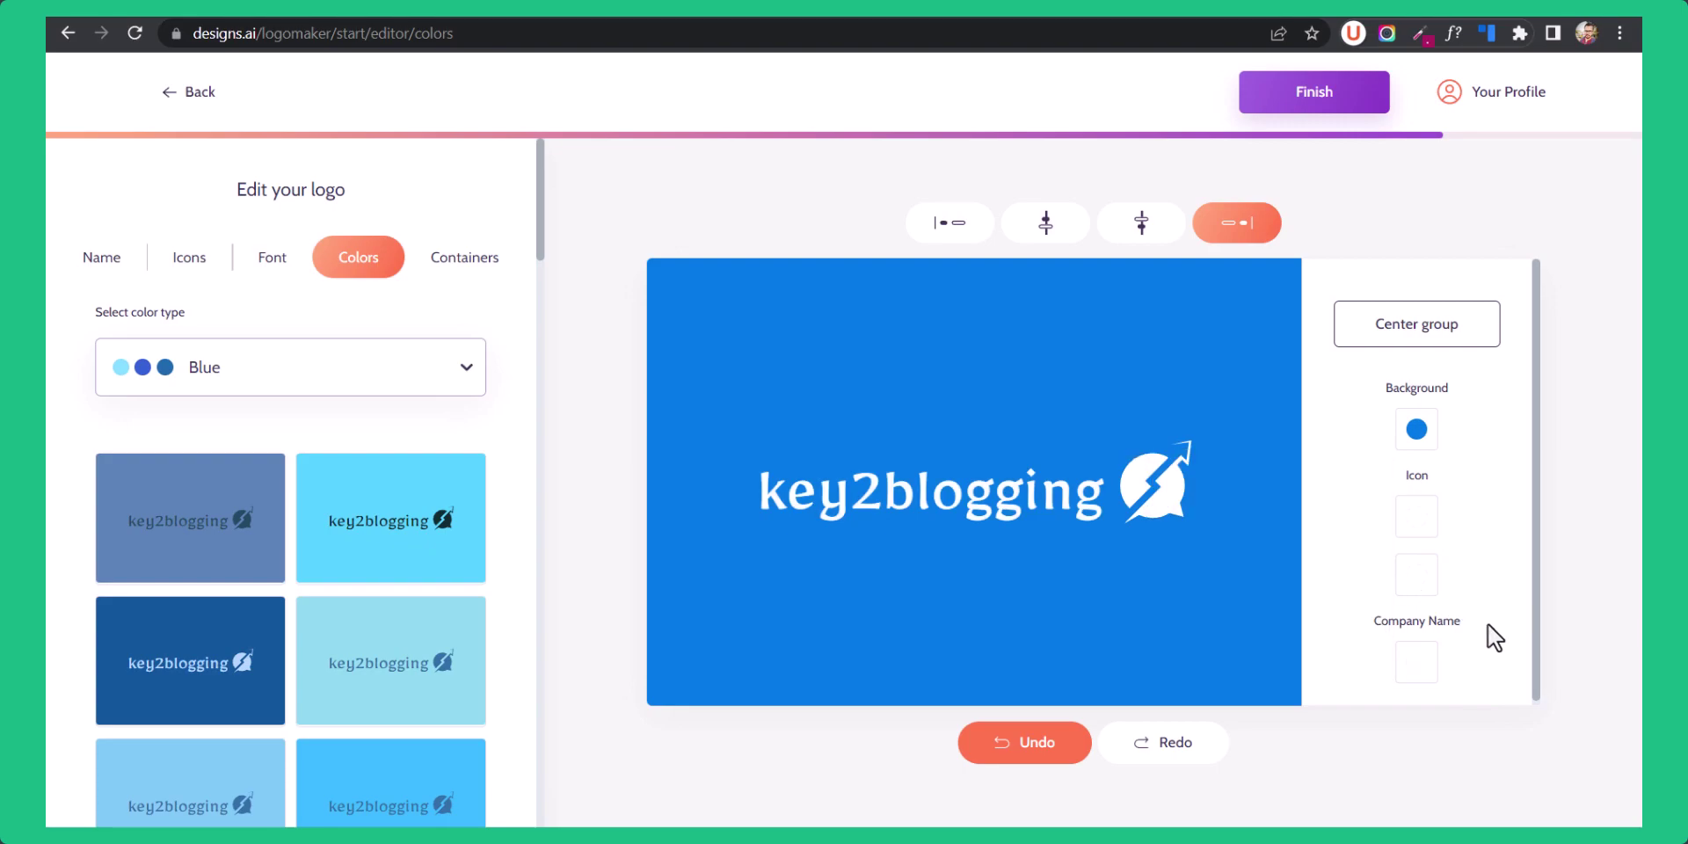
Try several icon layouts and settle on the icon centred above key2blogging.
click(1140, 225)
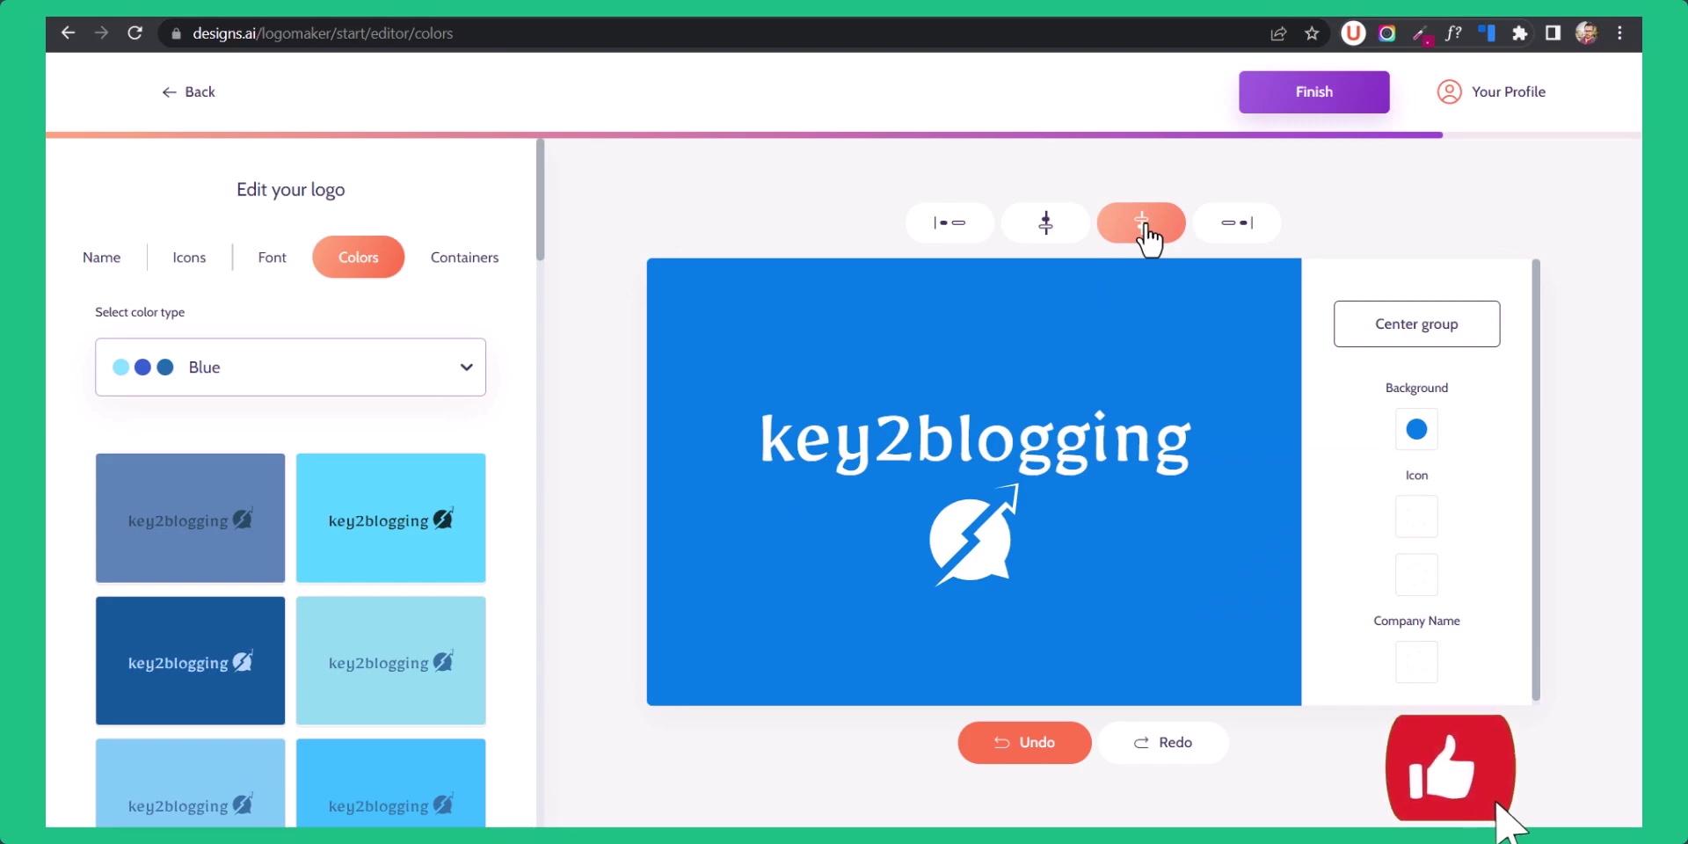
click(1045, 236)
click(960, 233)
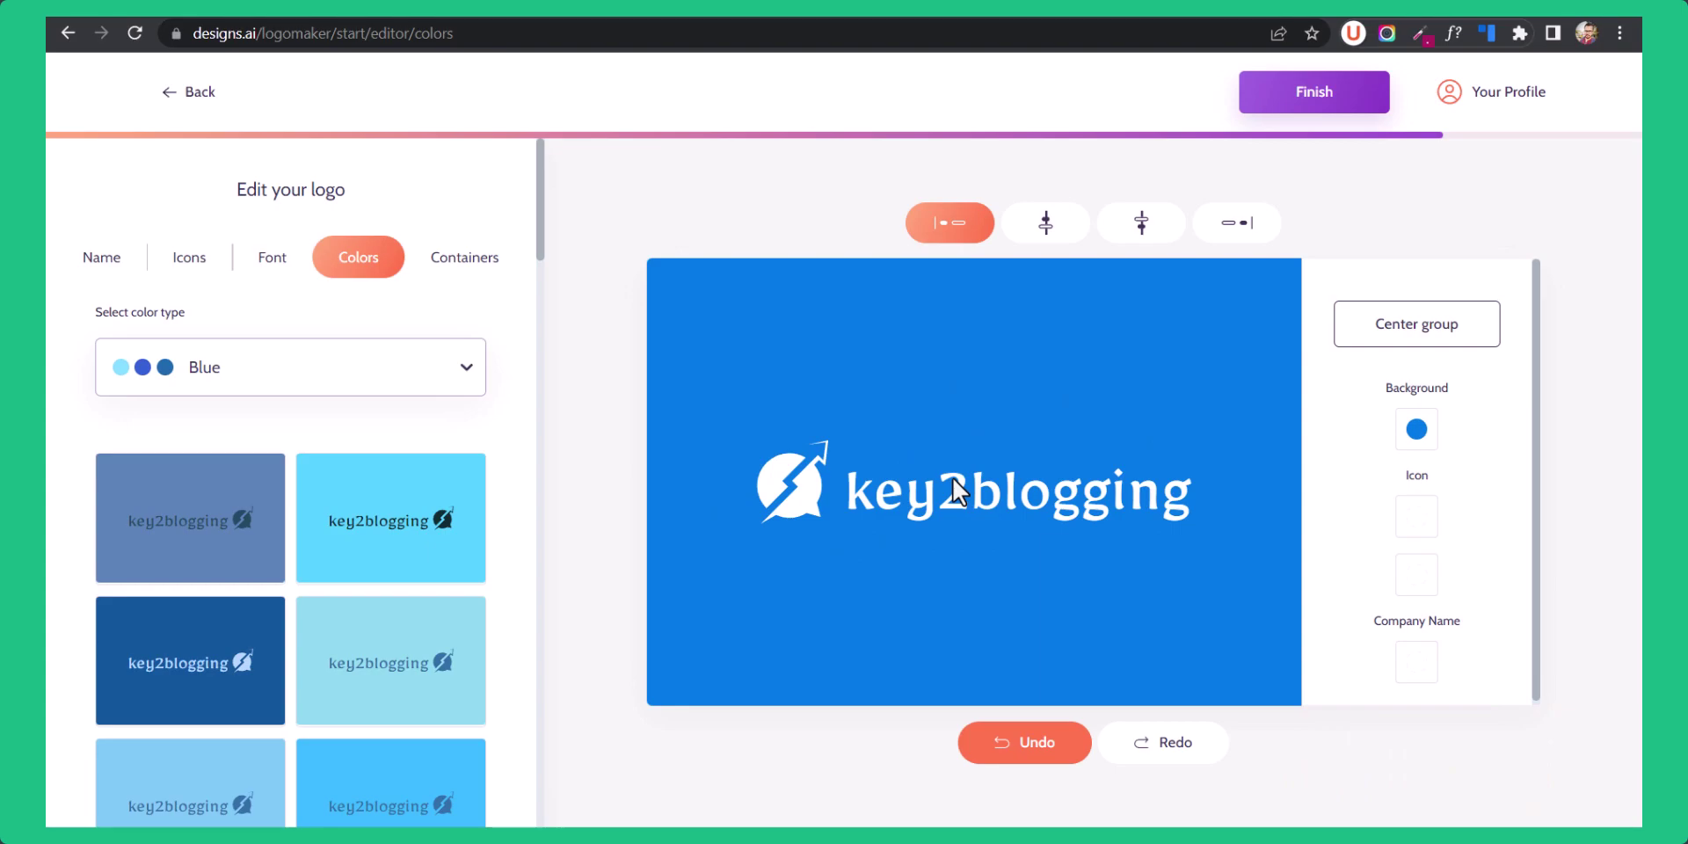
click(1057, 230)
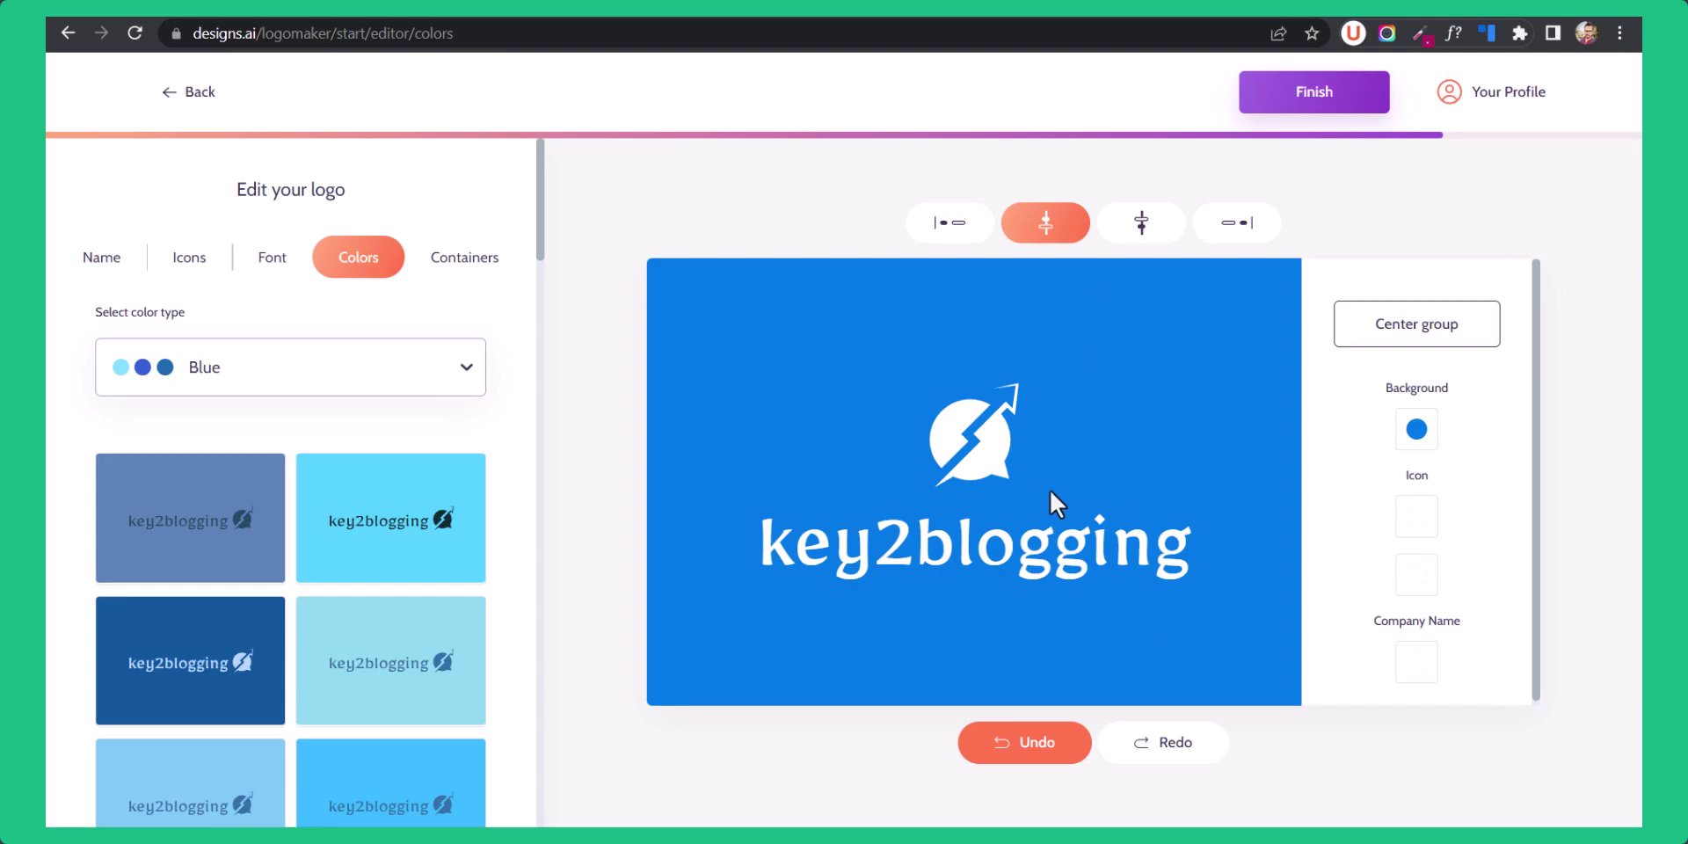
click(268, 264)
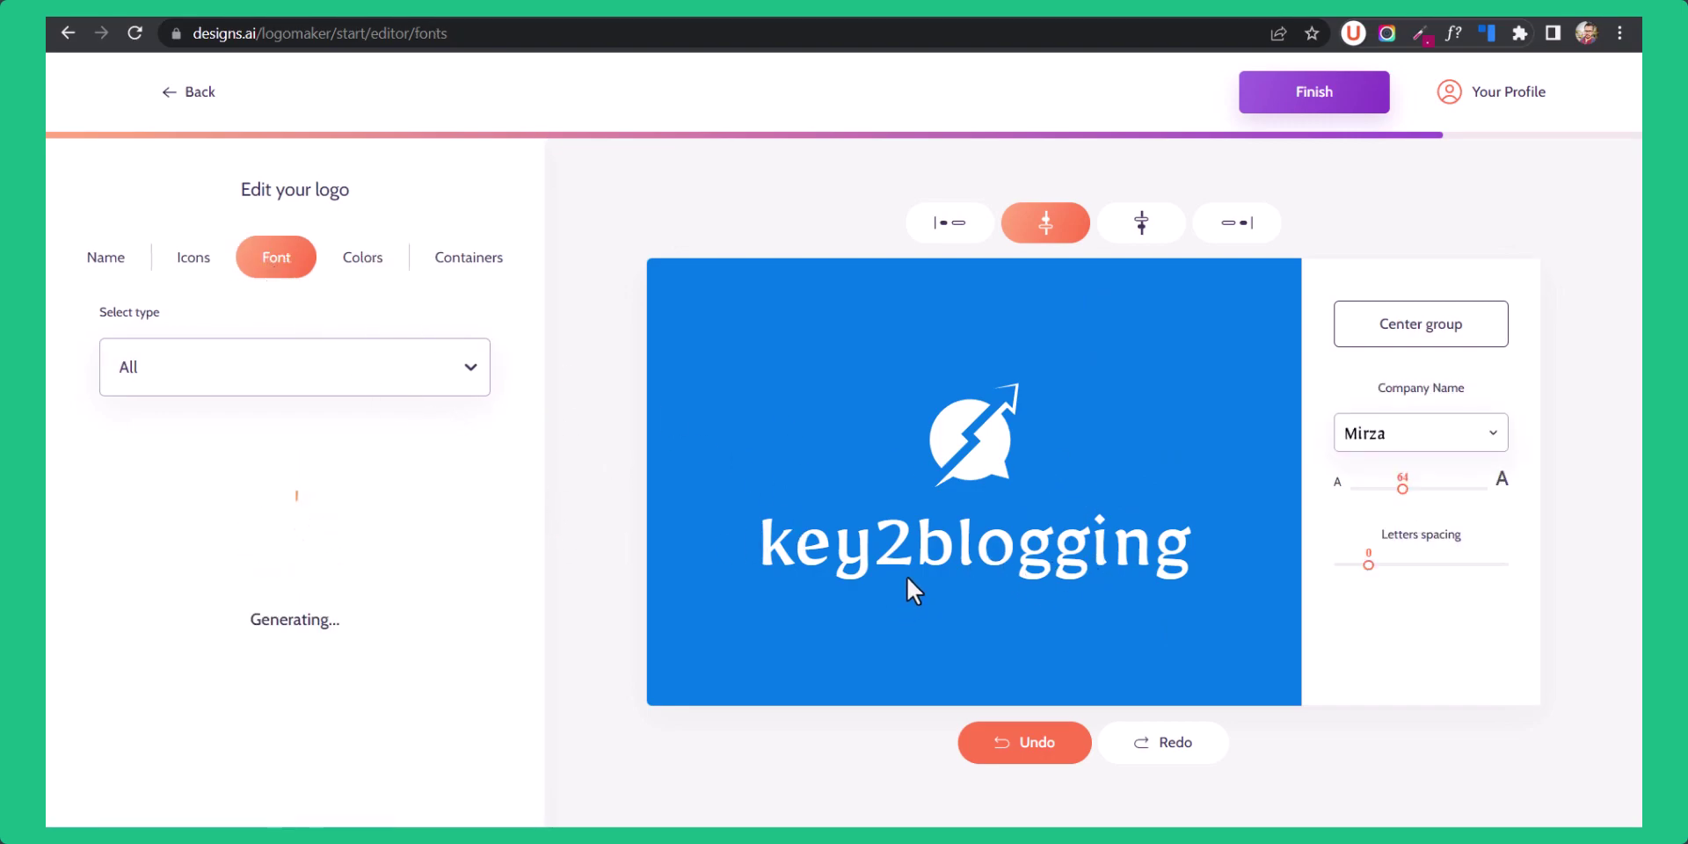
Browse the Select type font list and keep All as the font type.
click(331, 381)
scroll(302, 591, down, 3)
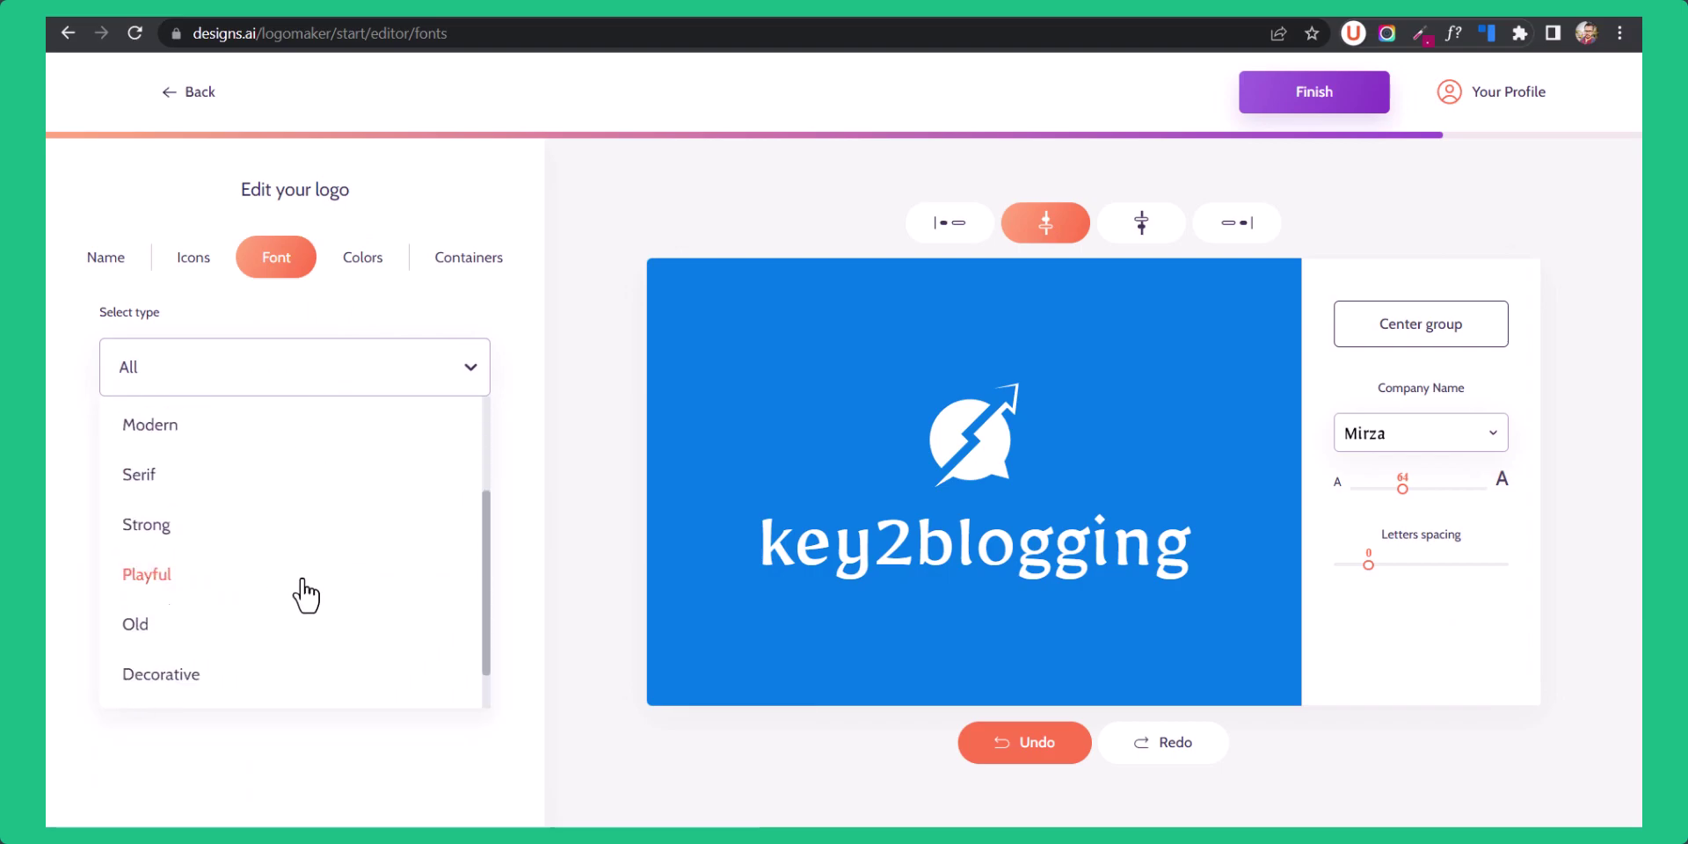
scroll(388, 620, up, 3)
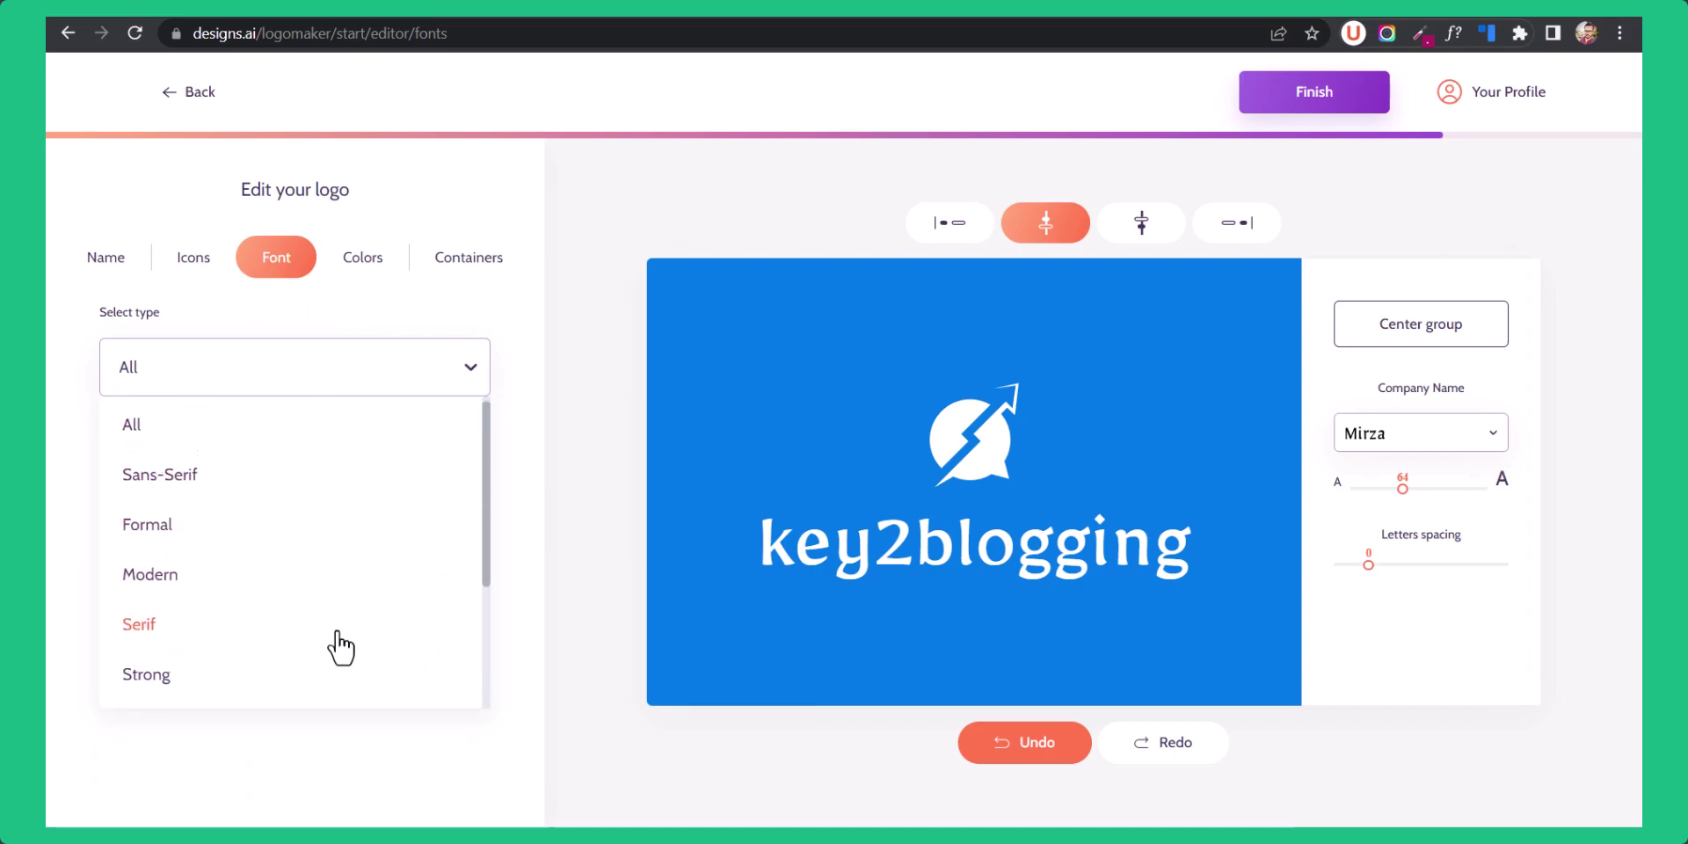
scroll(339, 641, down, 3)
scroll(413, 528, up, 3)
click(475, 338)
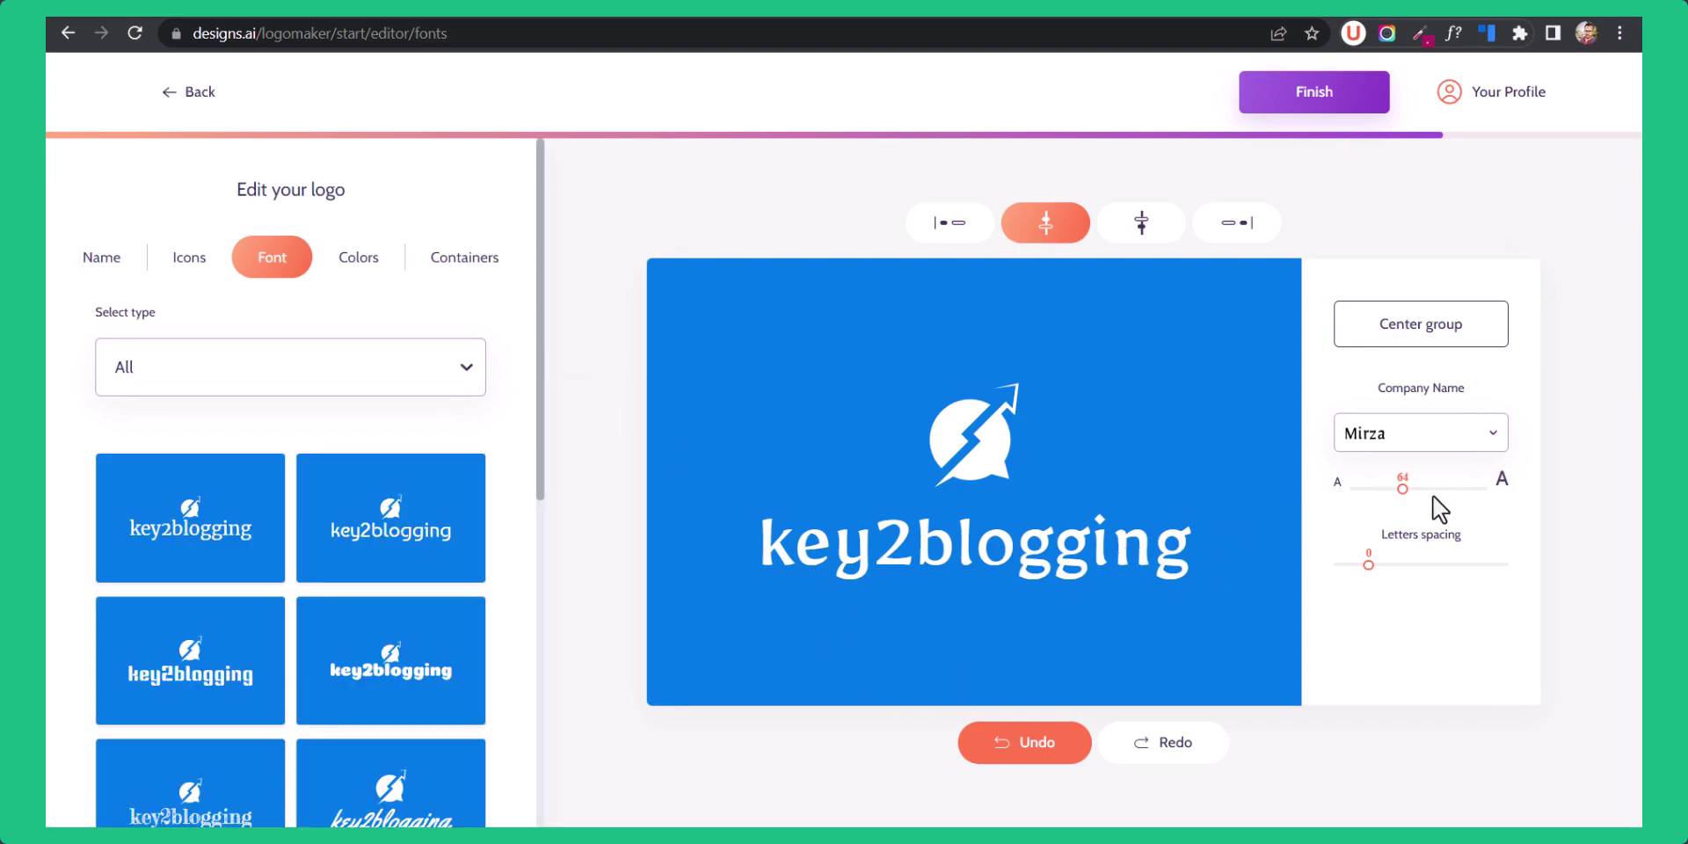
Browse the company name fonts, keep Mirza, and bring up the Icons options.
click(1453, 440)
scroll(1451, 565, down, 2)
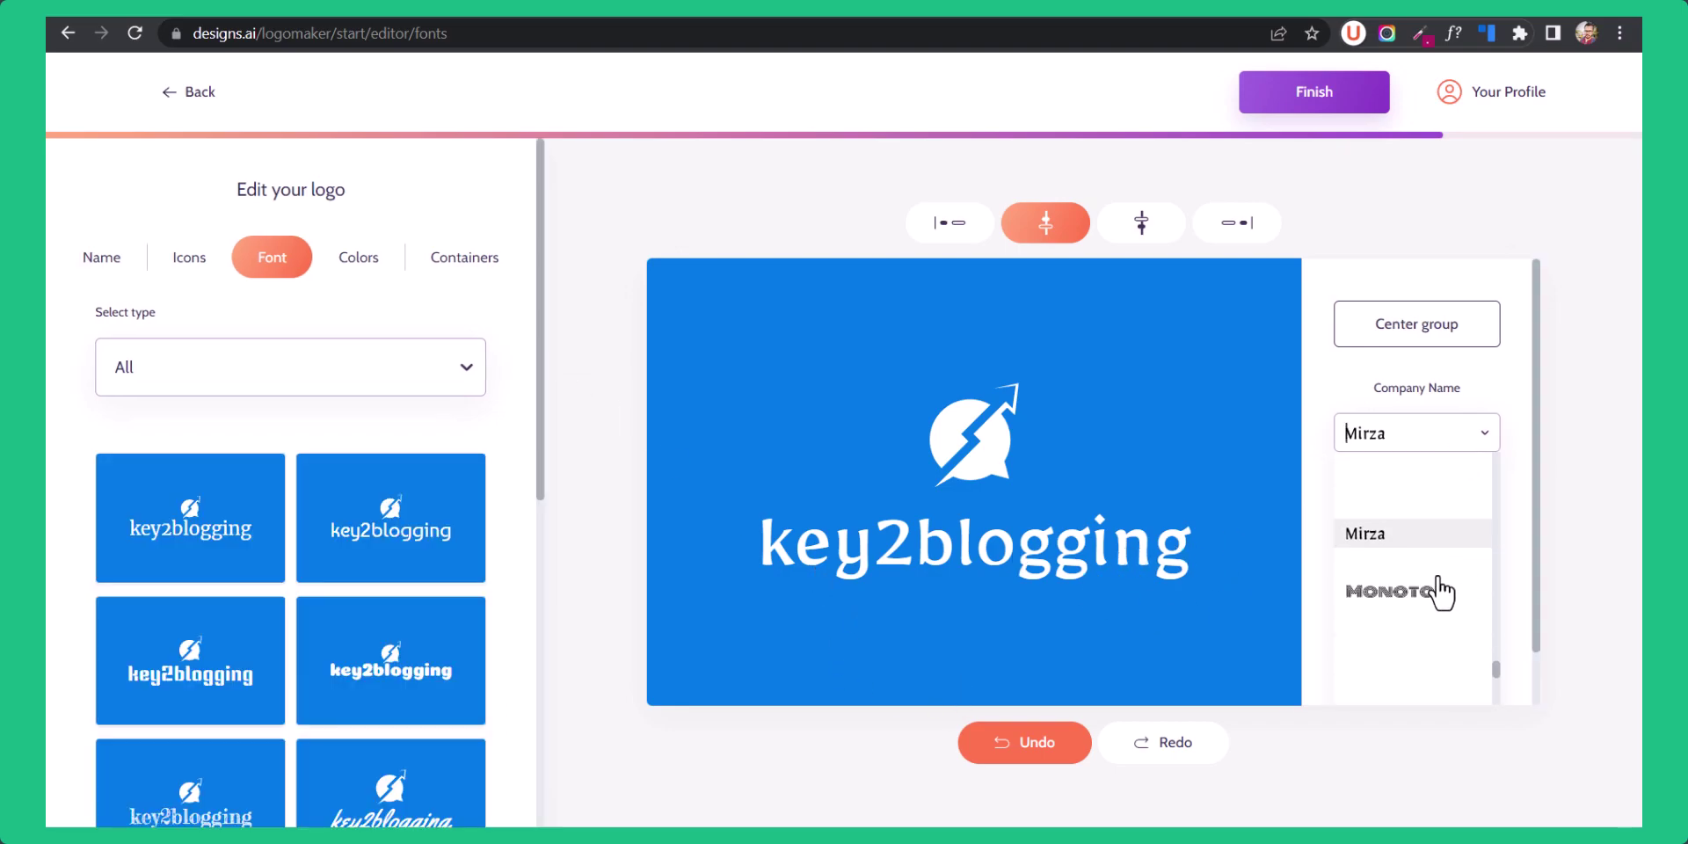
scroll(1435, 596, down, 4)
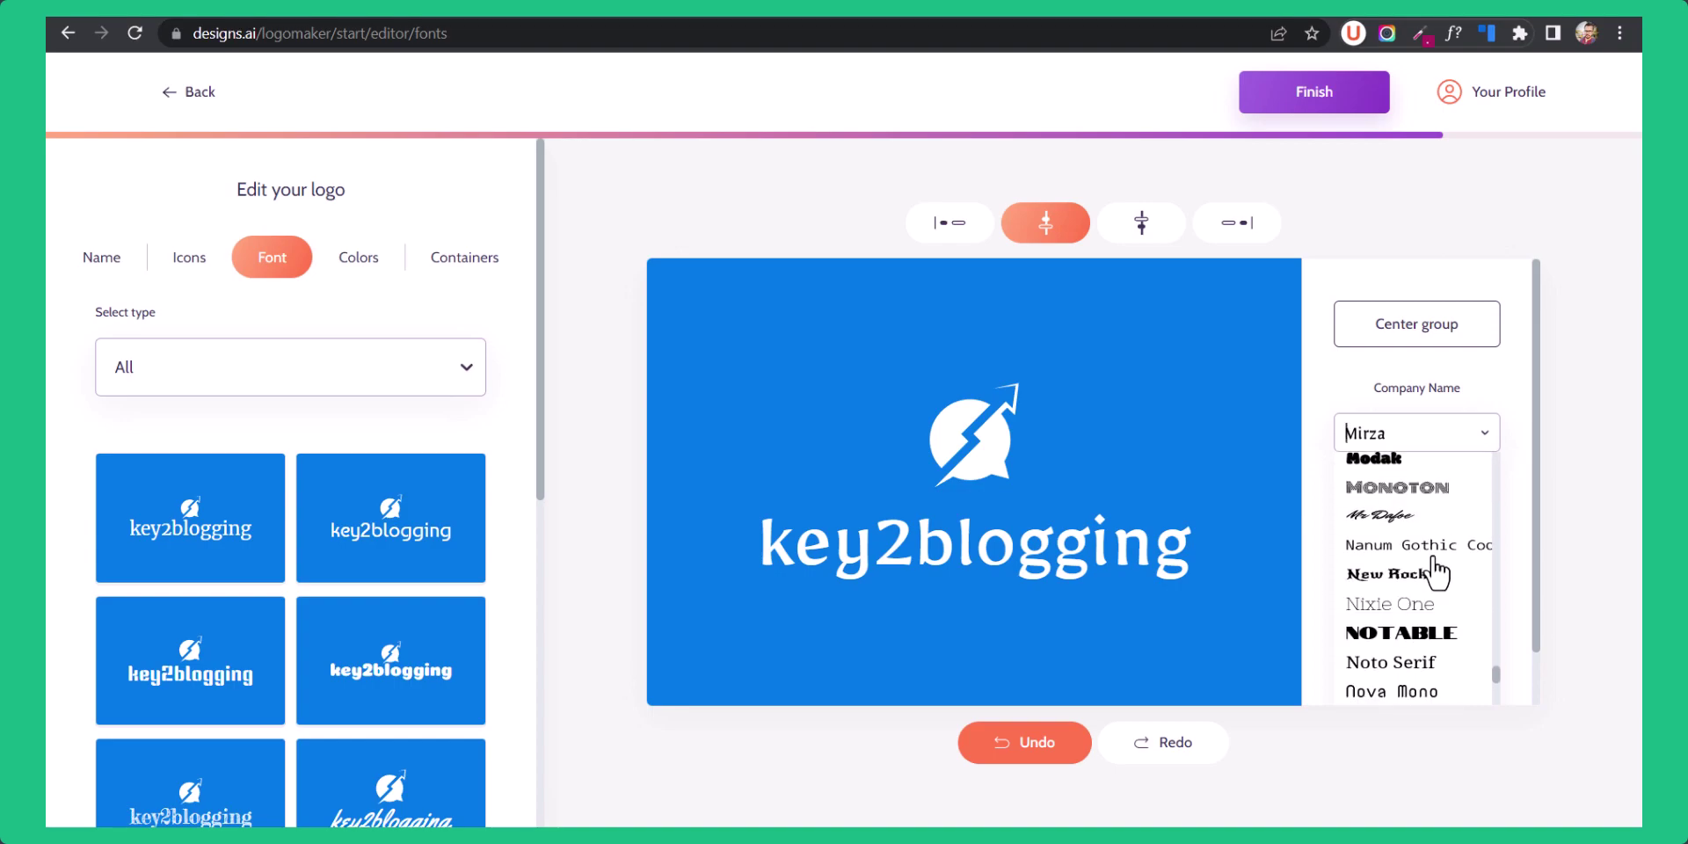
scroll(1436, 595, down, 4)
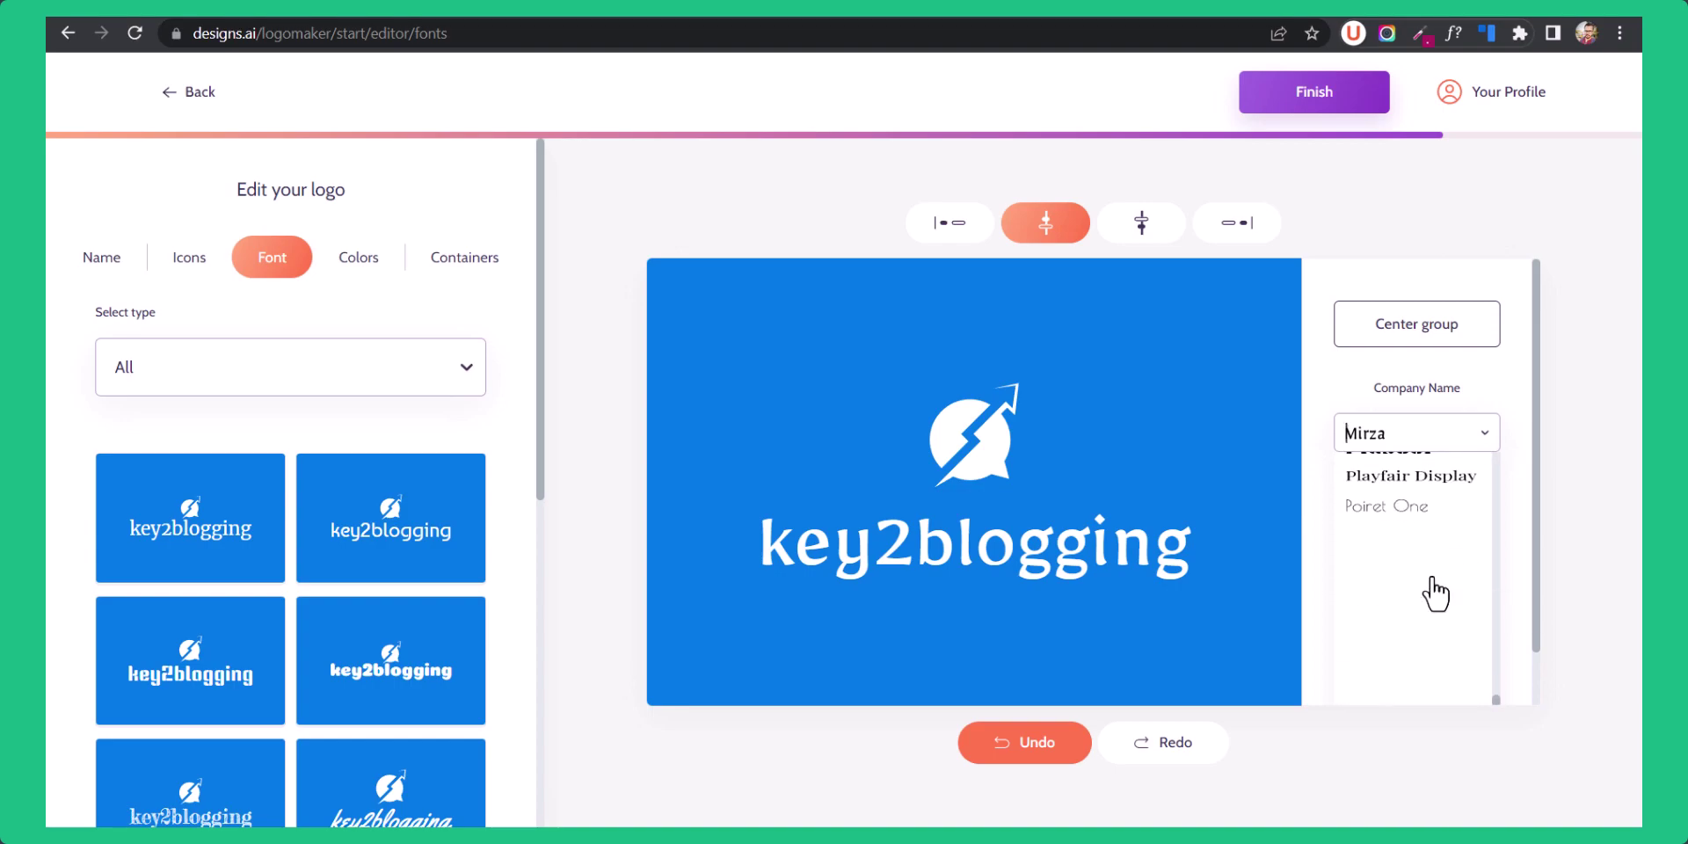
scroll(1438, 593, down, 3)
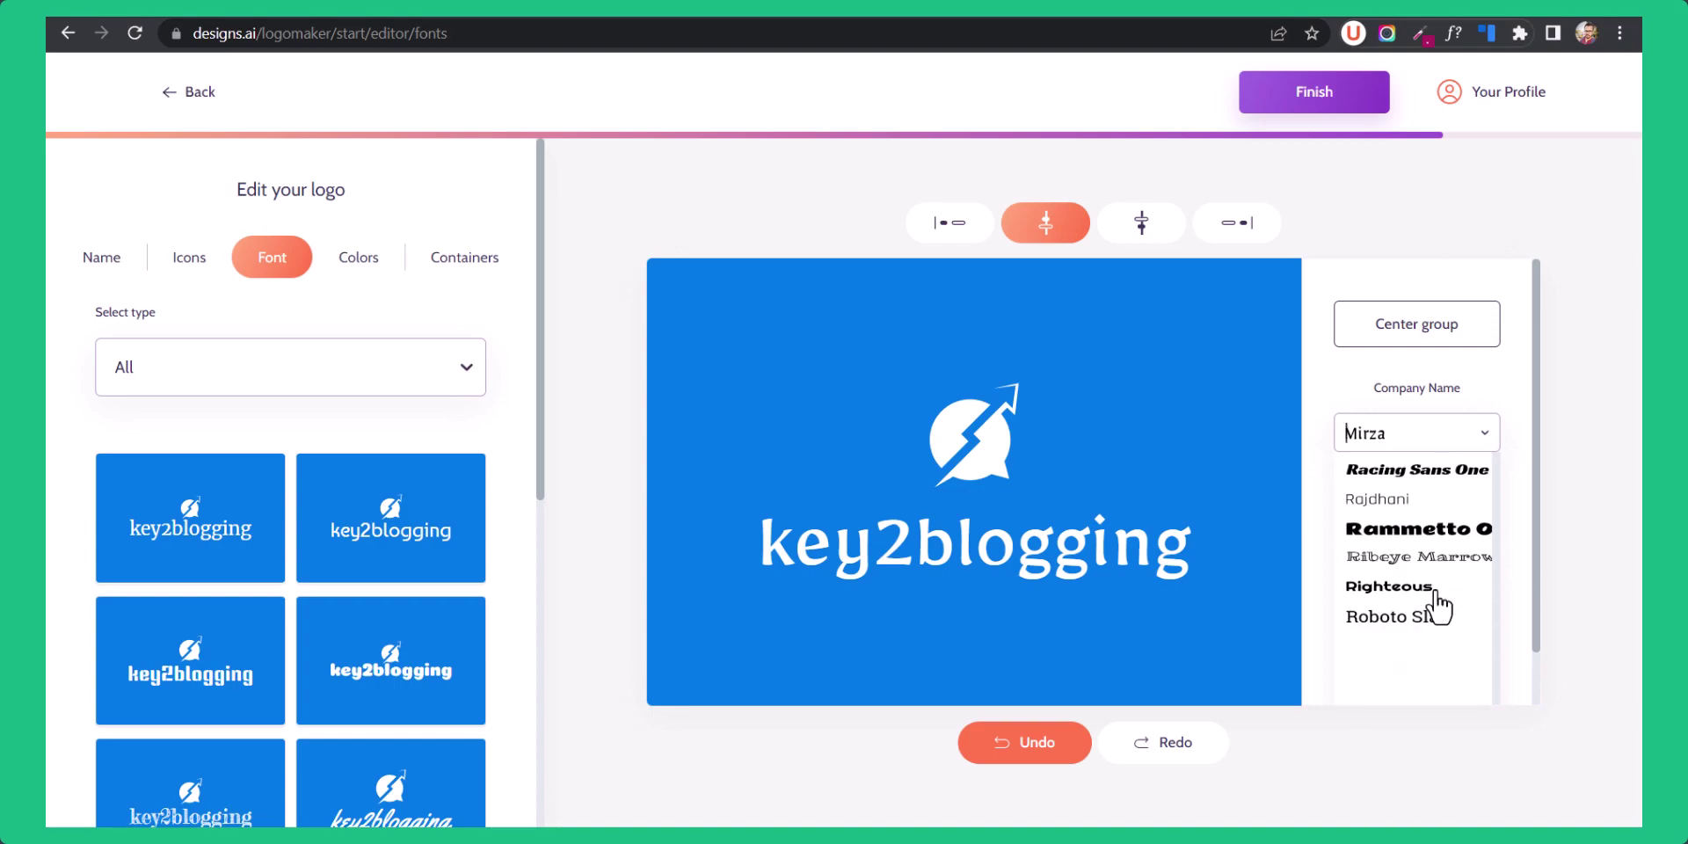
scroll(1439, 605, down, 5)
click(1512, 357)
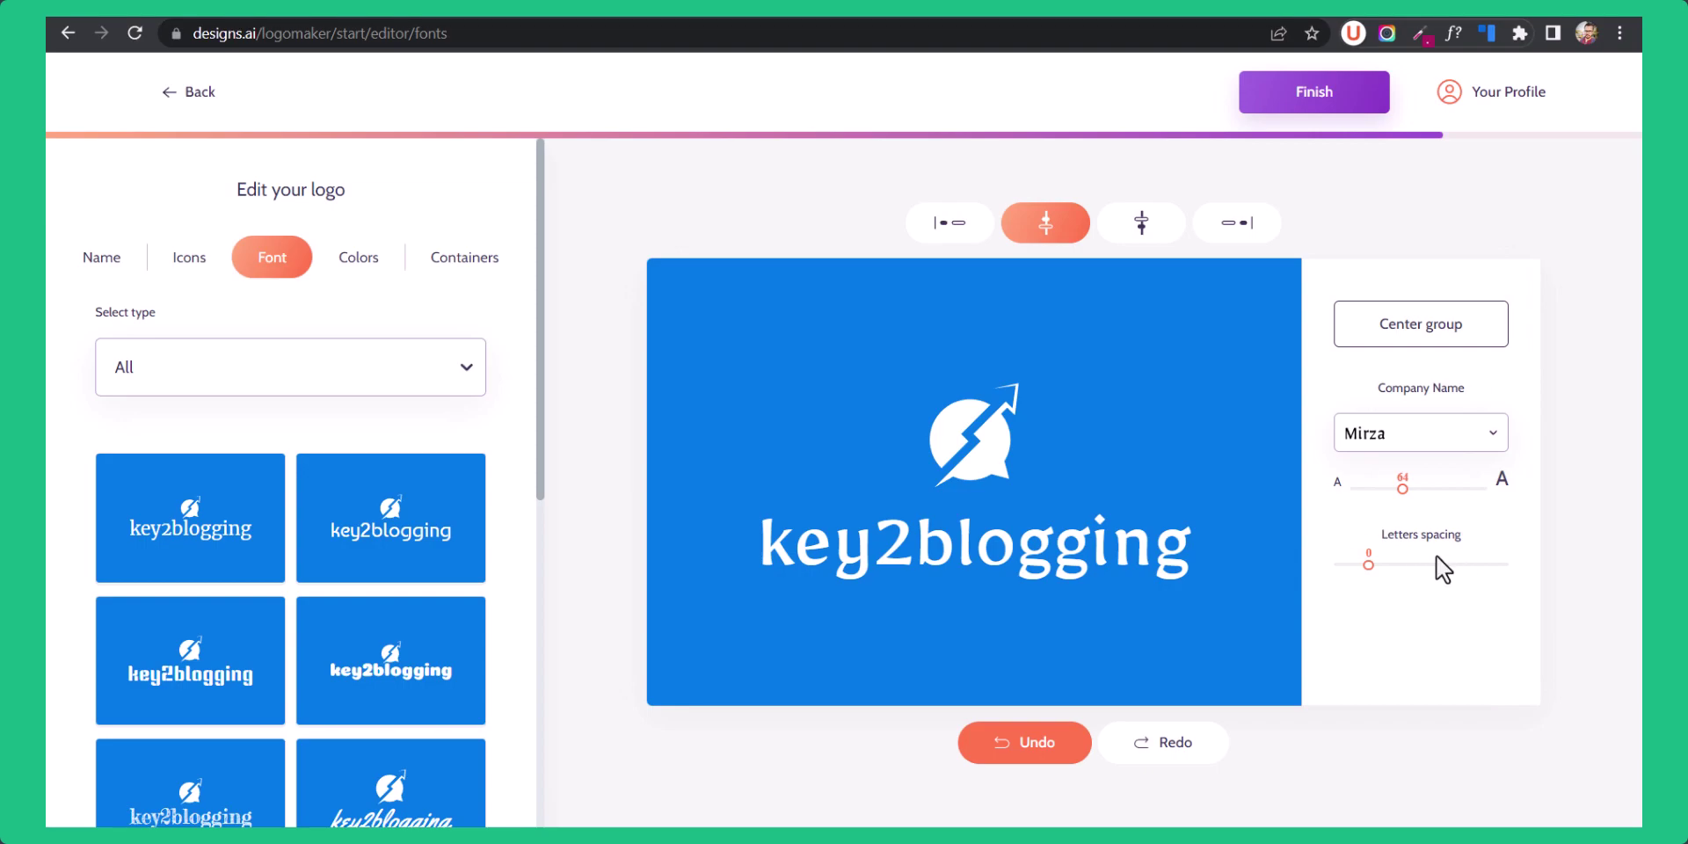
click(188, 263)
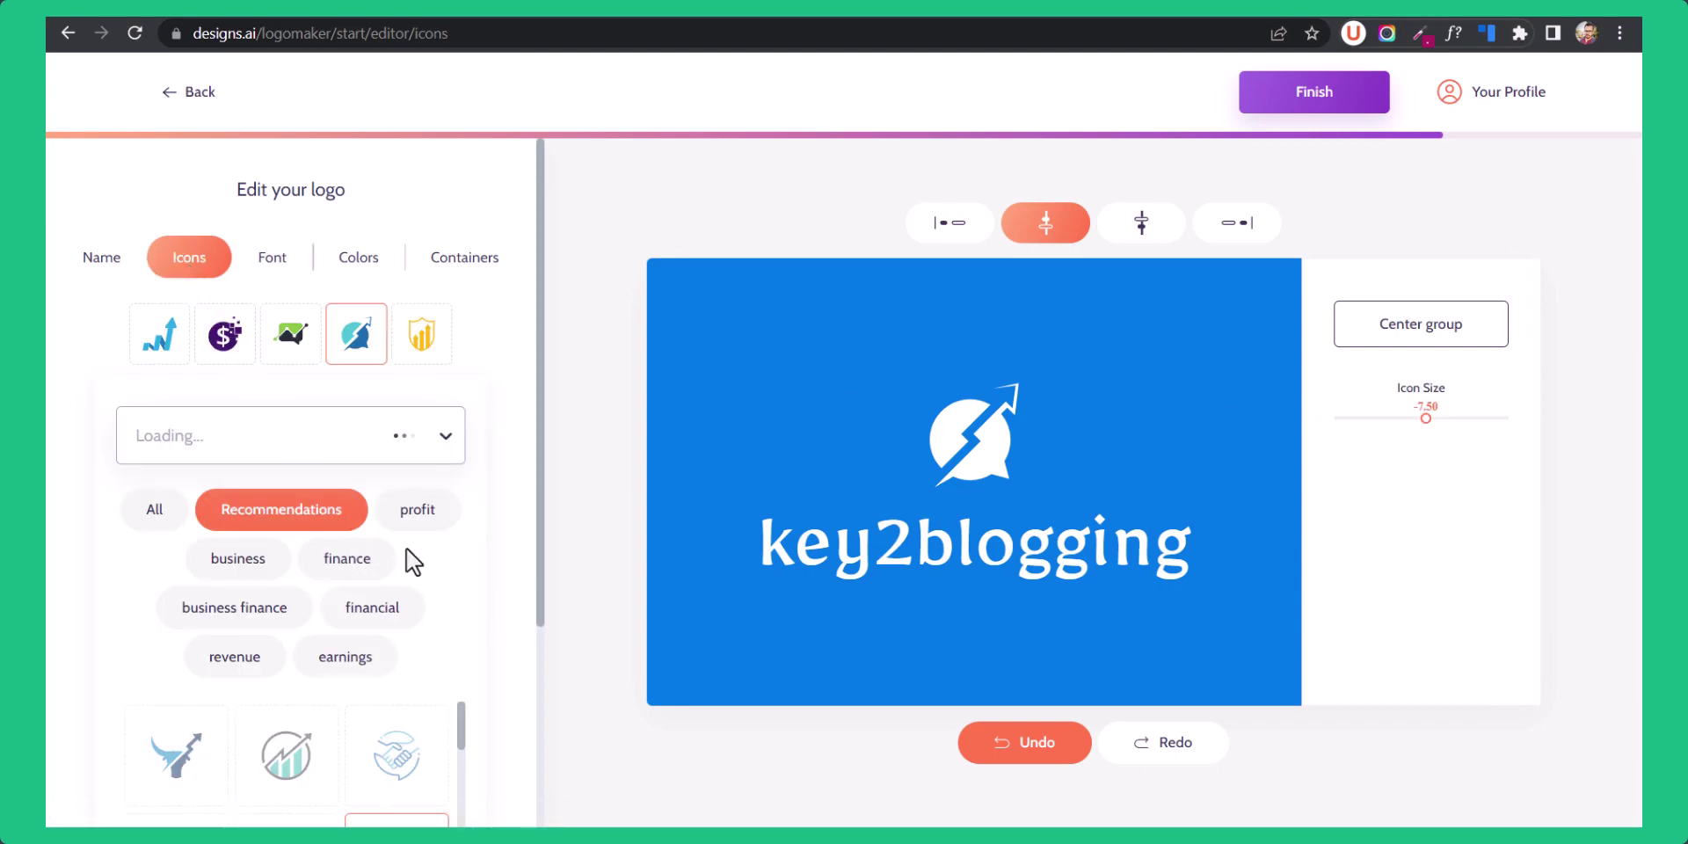
Place the icon left of the name and frame only the icon in an octagon container.
click(951, 230)
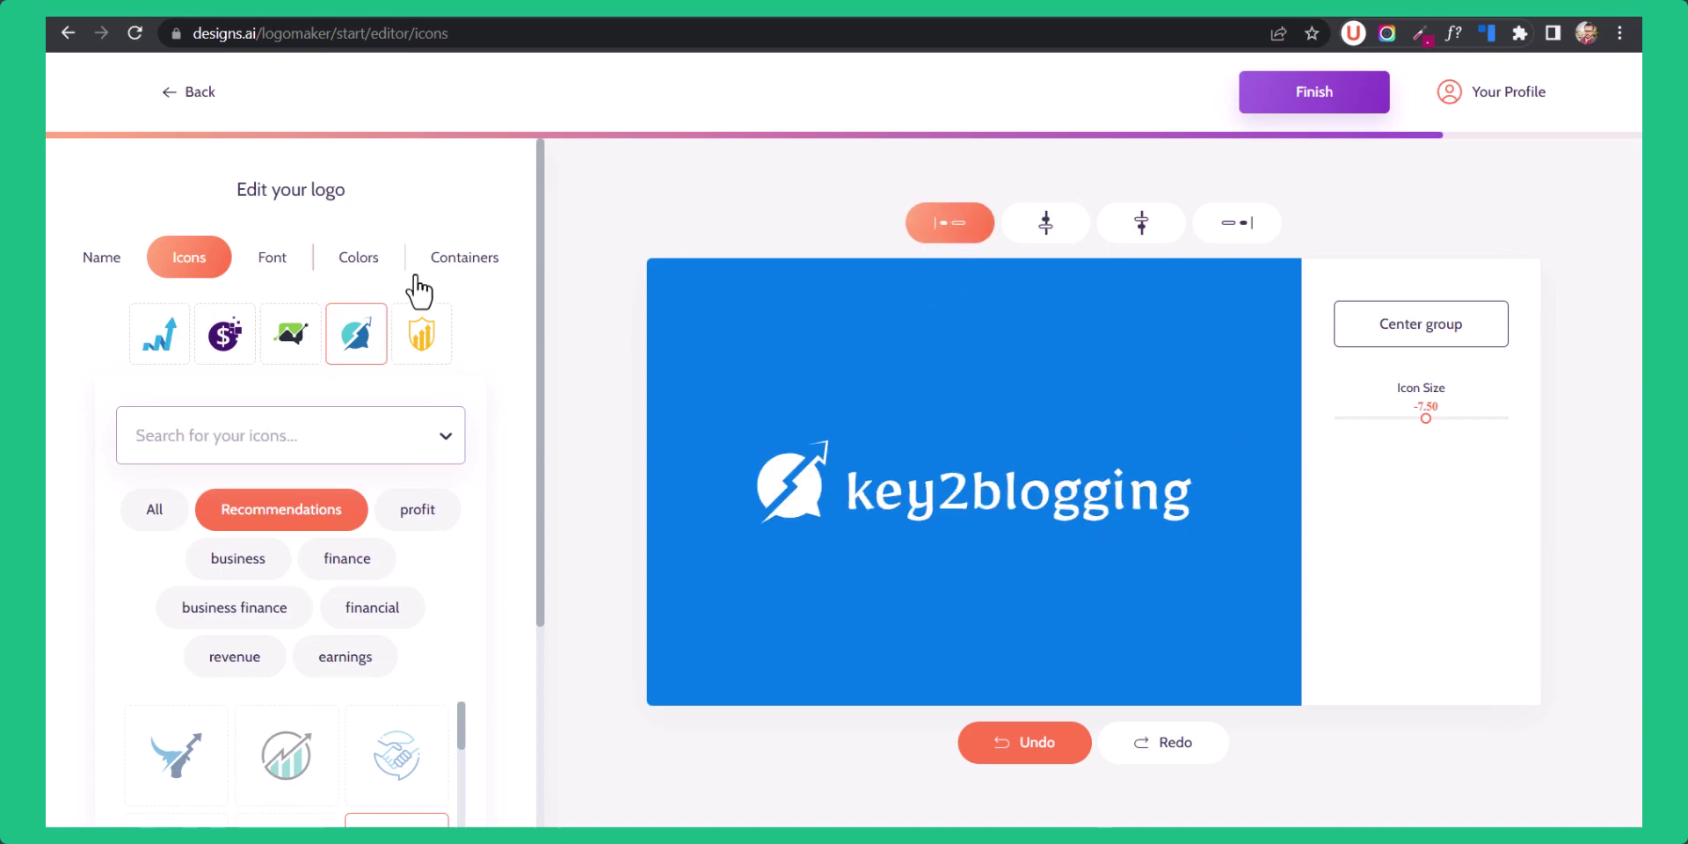
click(463, 260)
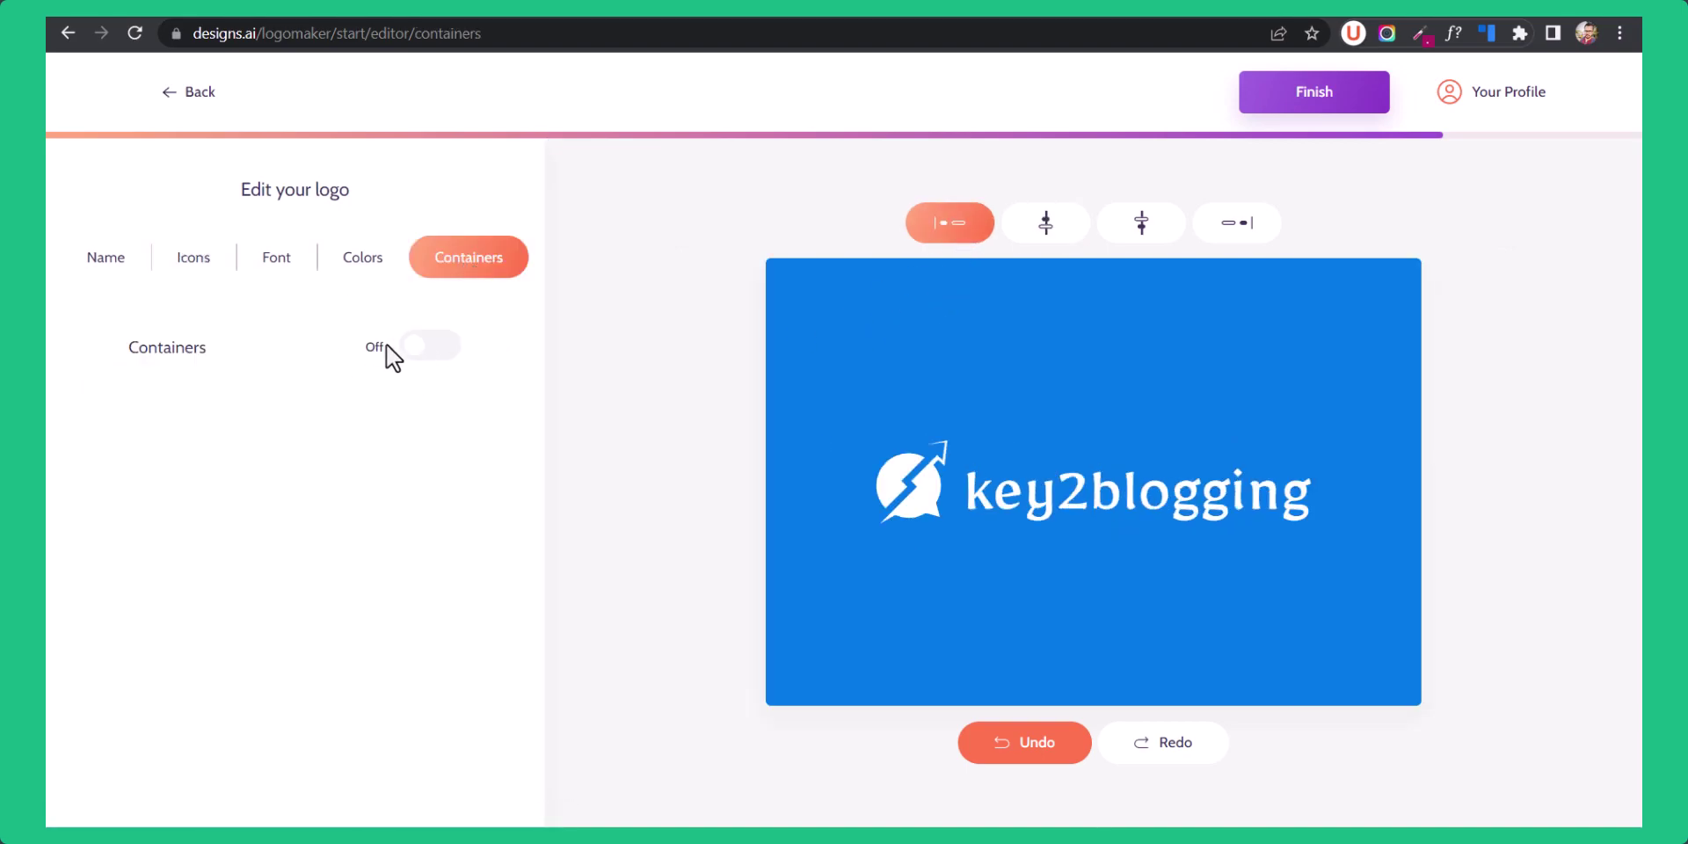
click(436, 348)
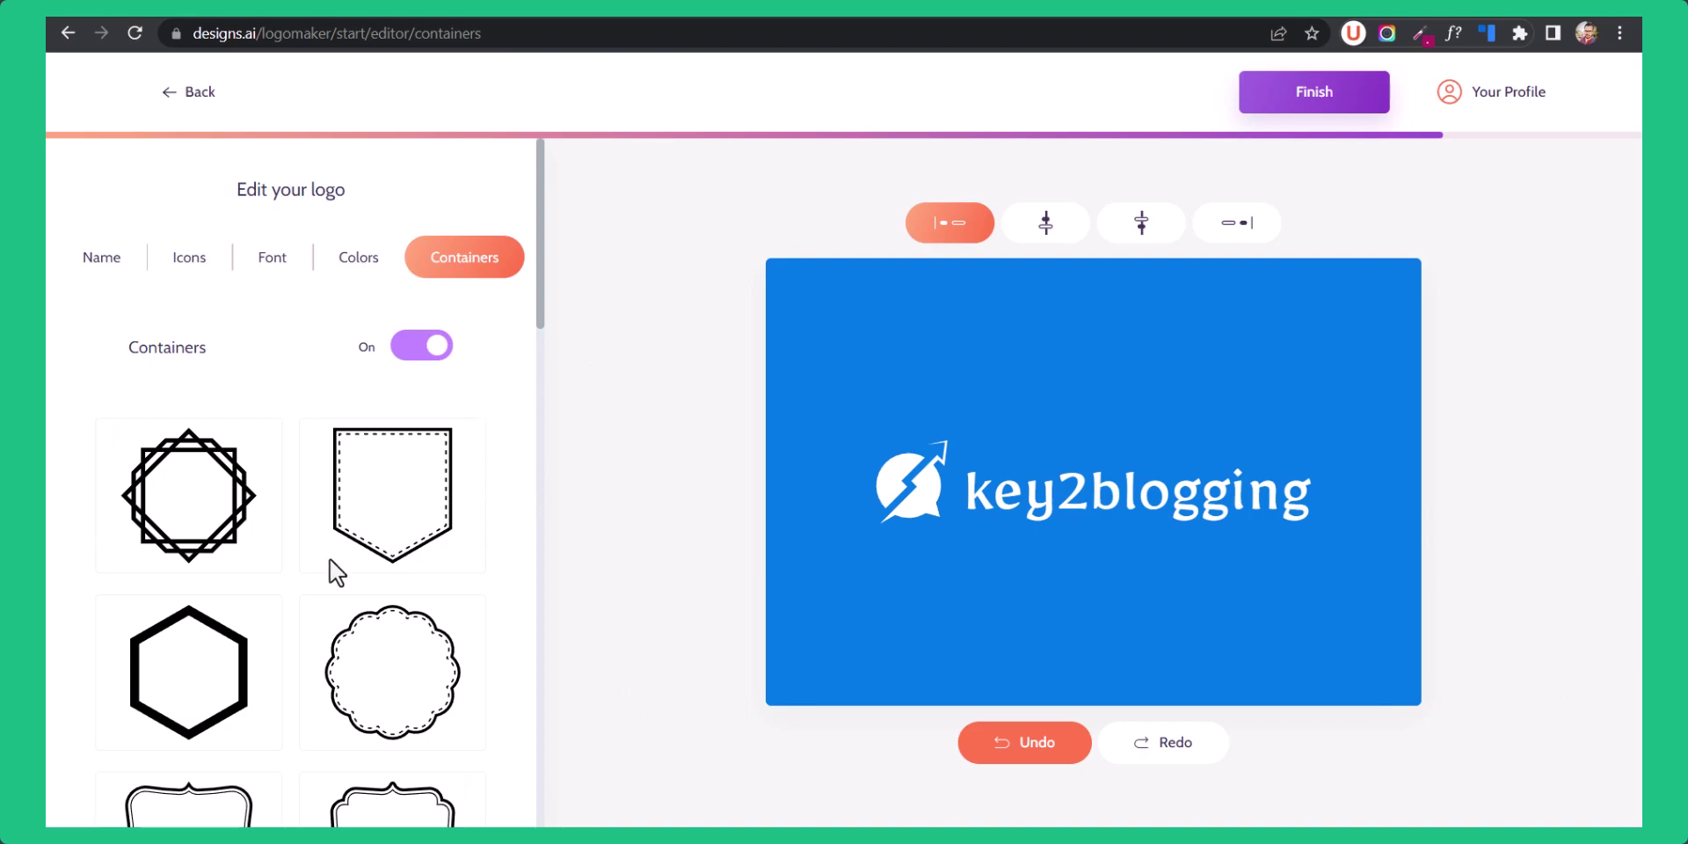
scroll(334, 589, down, 5)
click(185, 524)
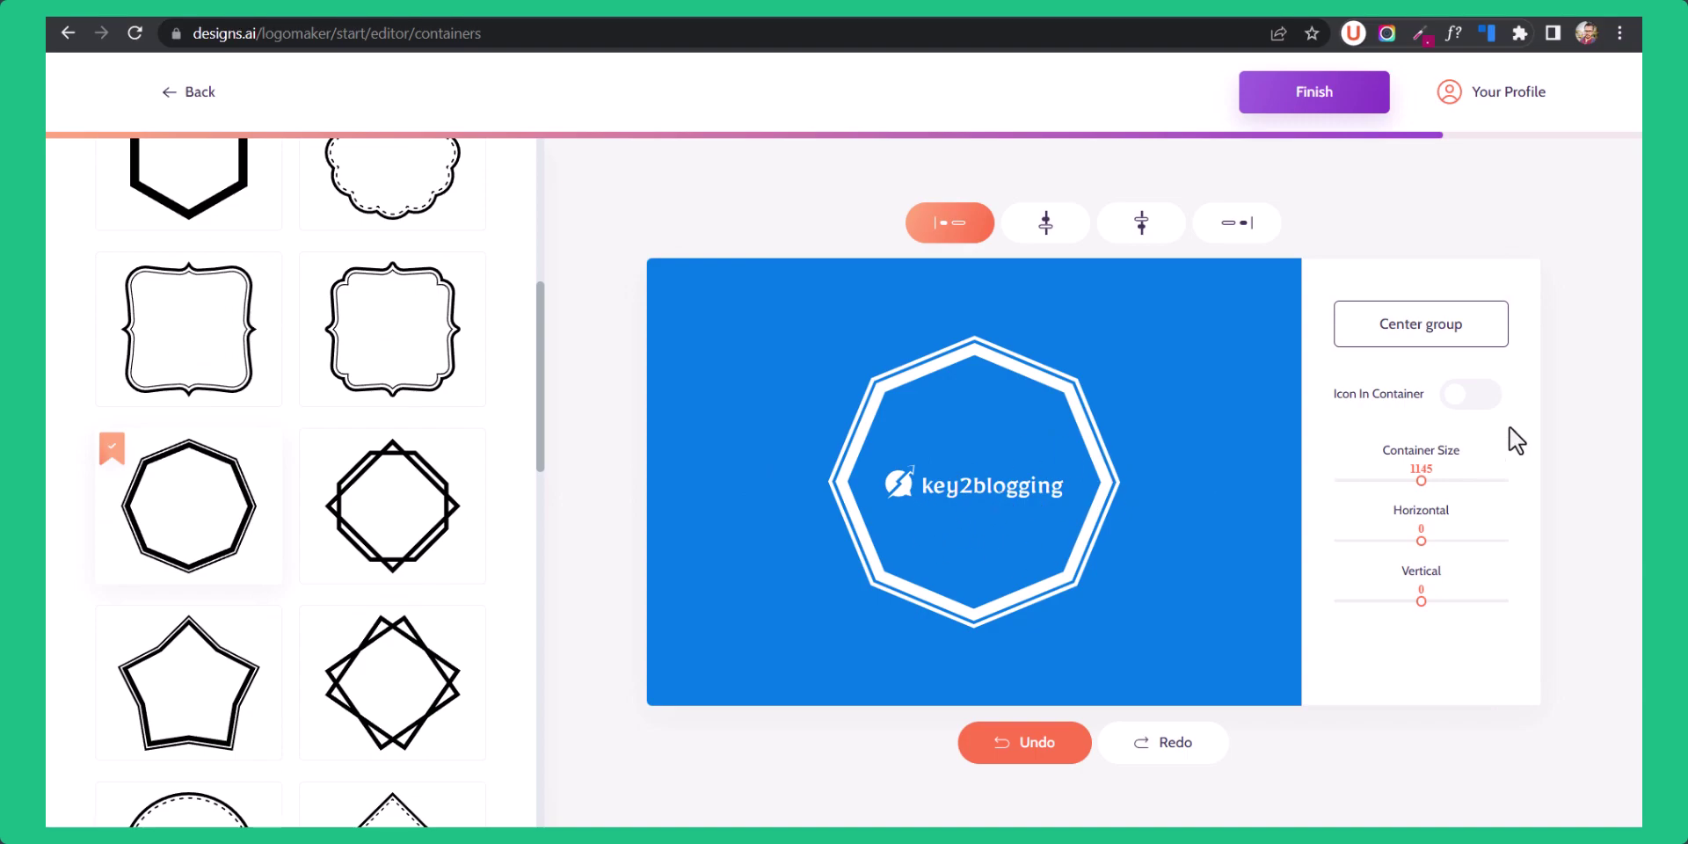
click(1466, 396)
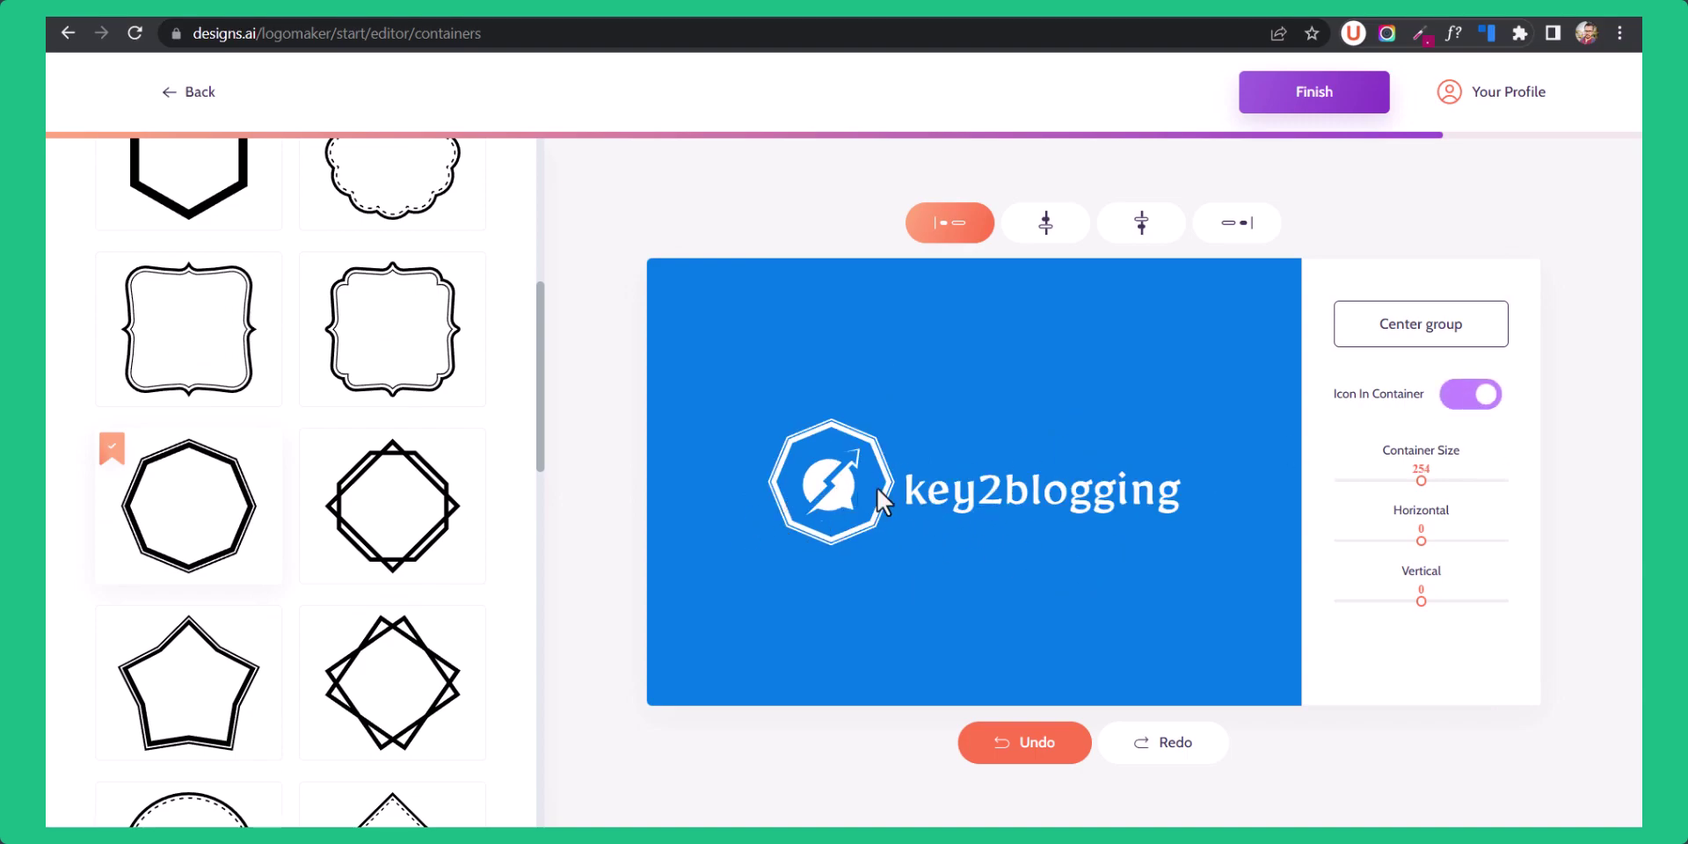
Try dashed circle, square, shield and diamond container shapes.
scroll(362, 677, down, 4)
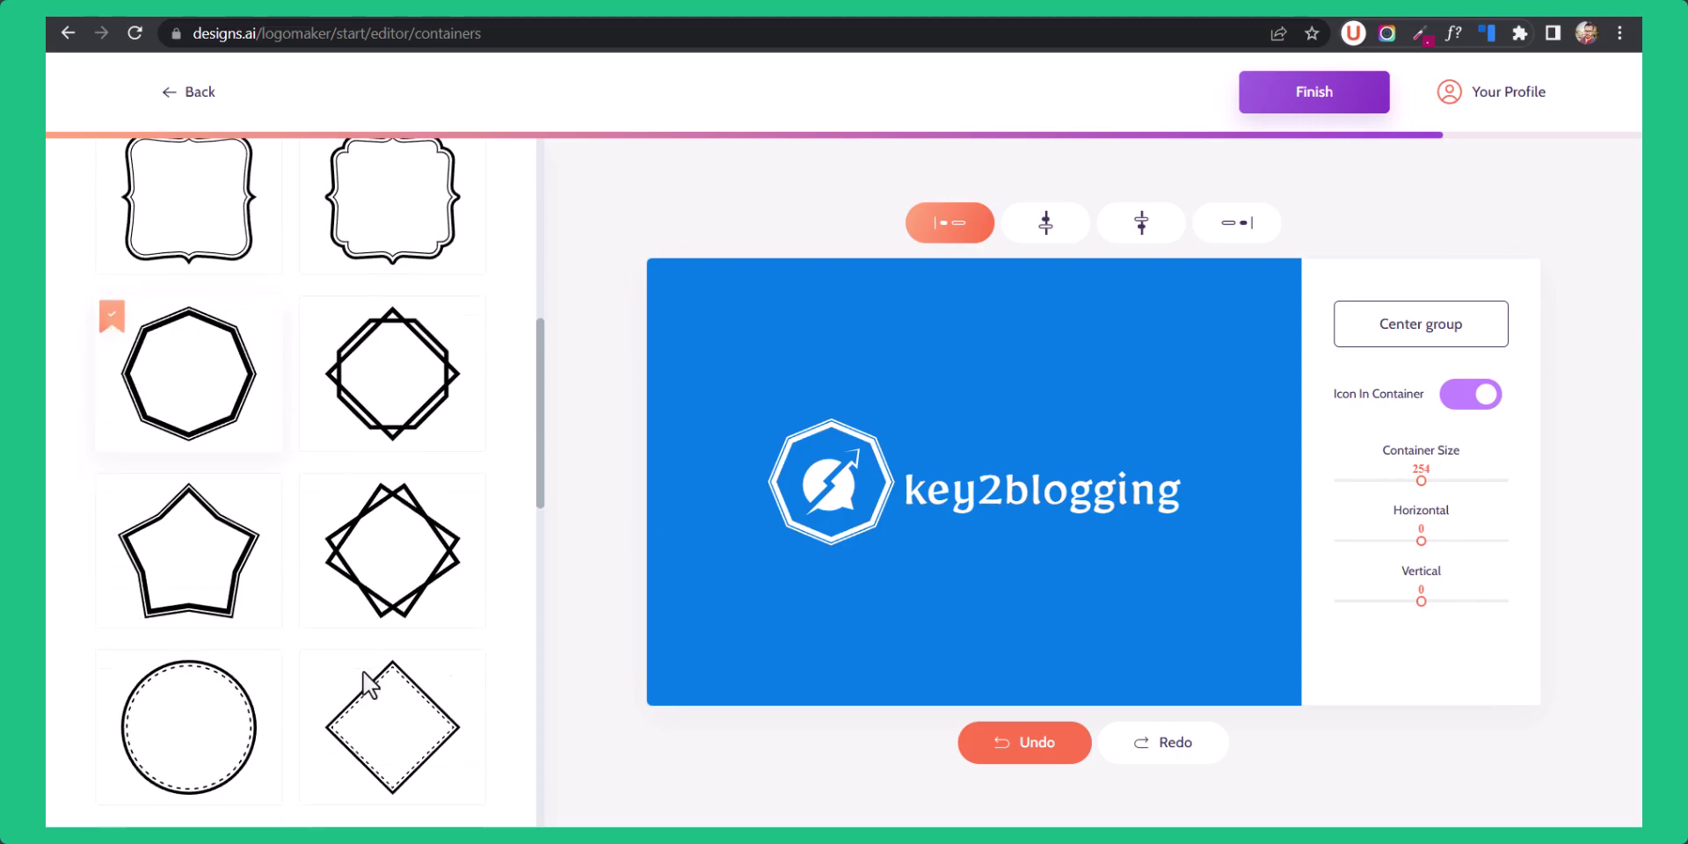
click(235, 576)
scroll(290, 585, down, 2)
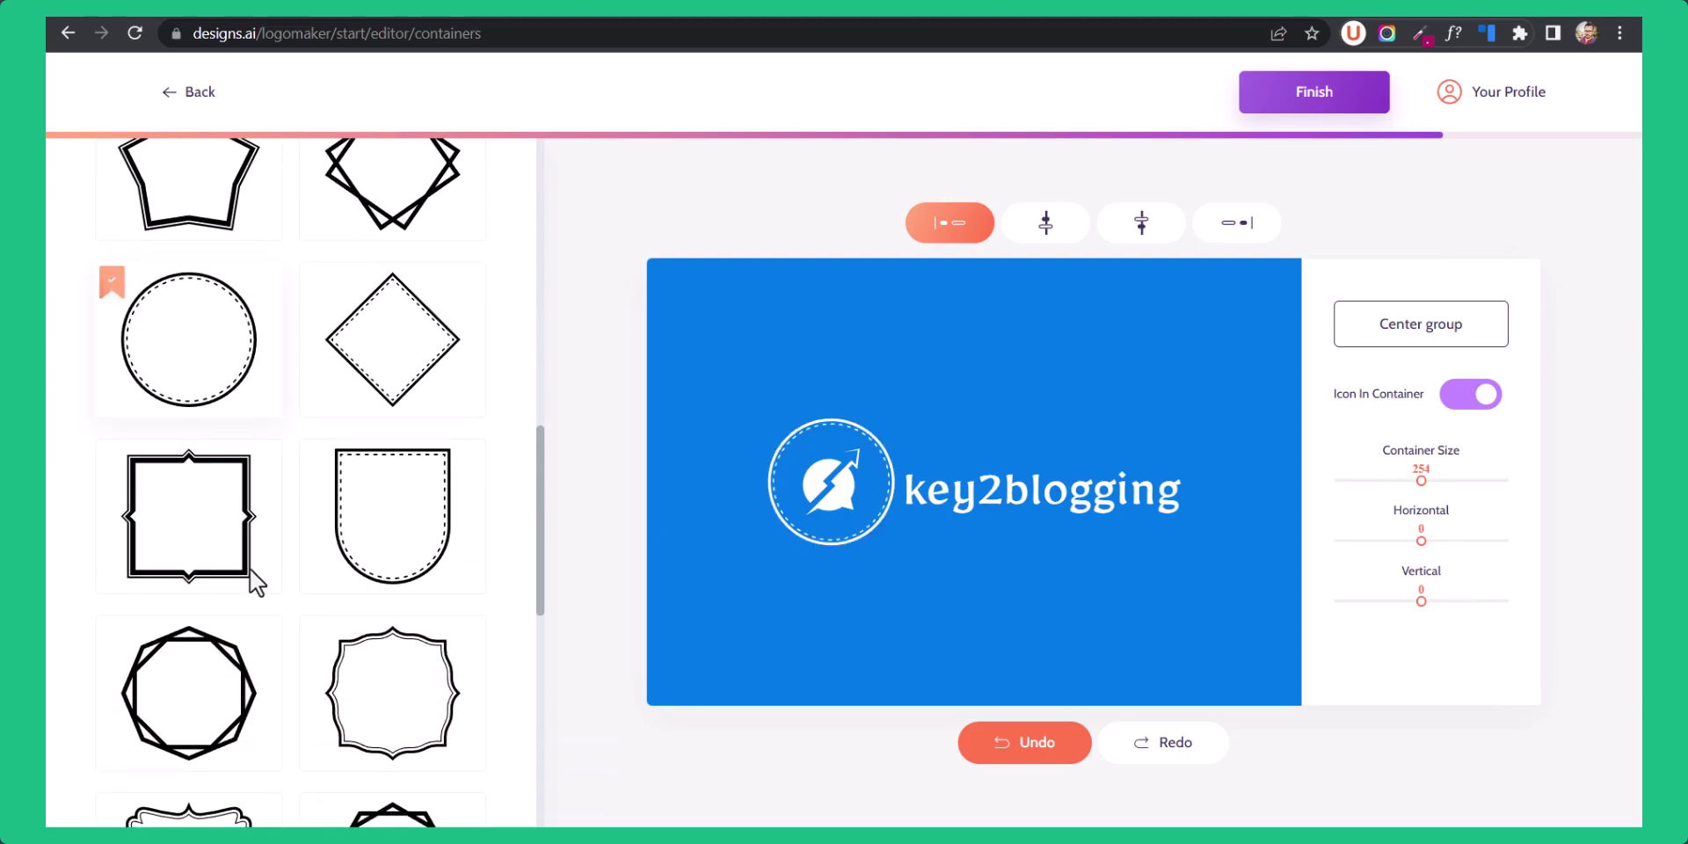
click(251, 570)
scroll(316, 602, down, 7)
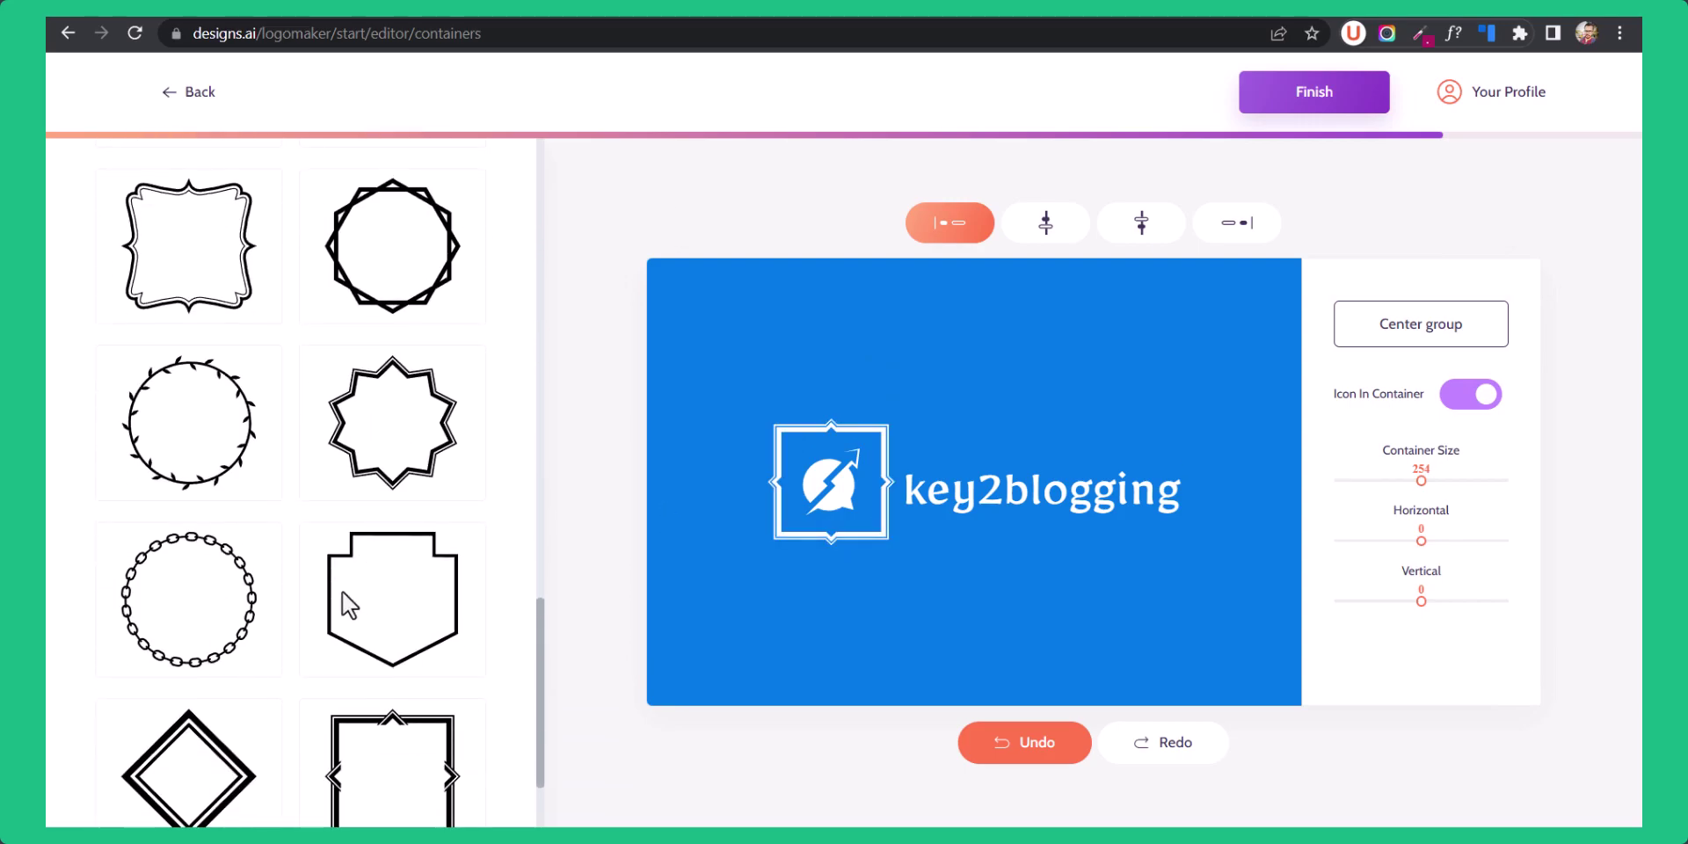
click(407, 630)
scroll(404, 629, down, 2)
click(191, 660)
Load more shapes, try double circle, rope circle and star diamond, then switch containers off.
click(289, 787)
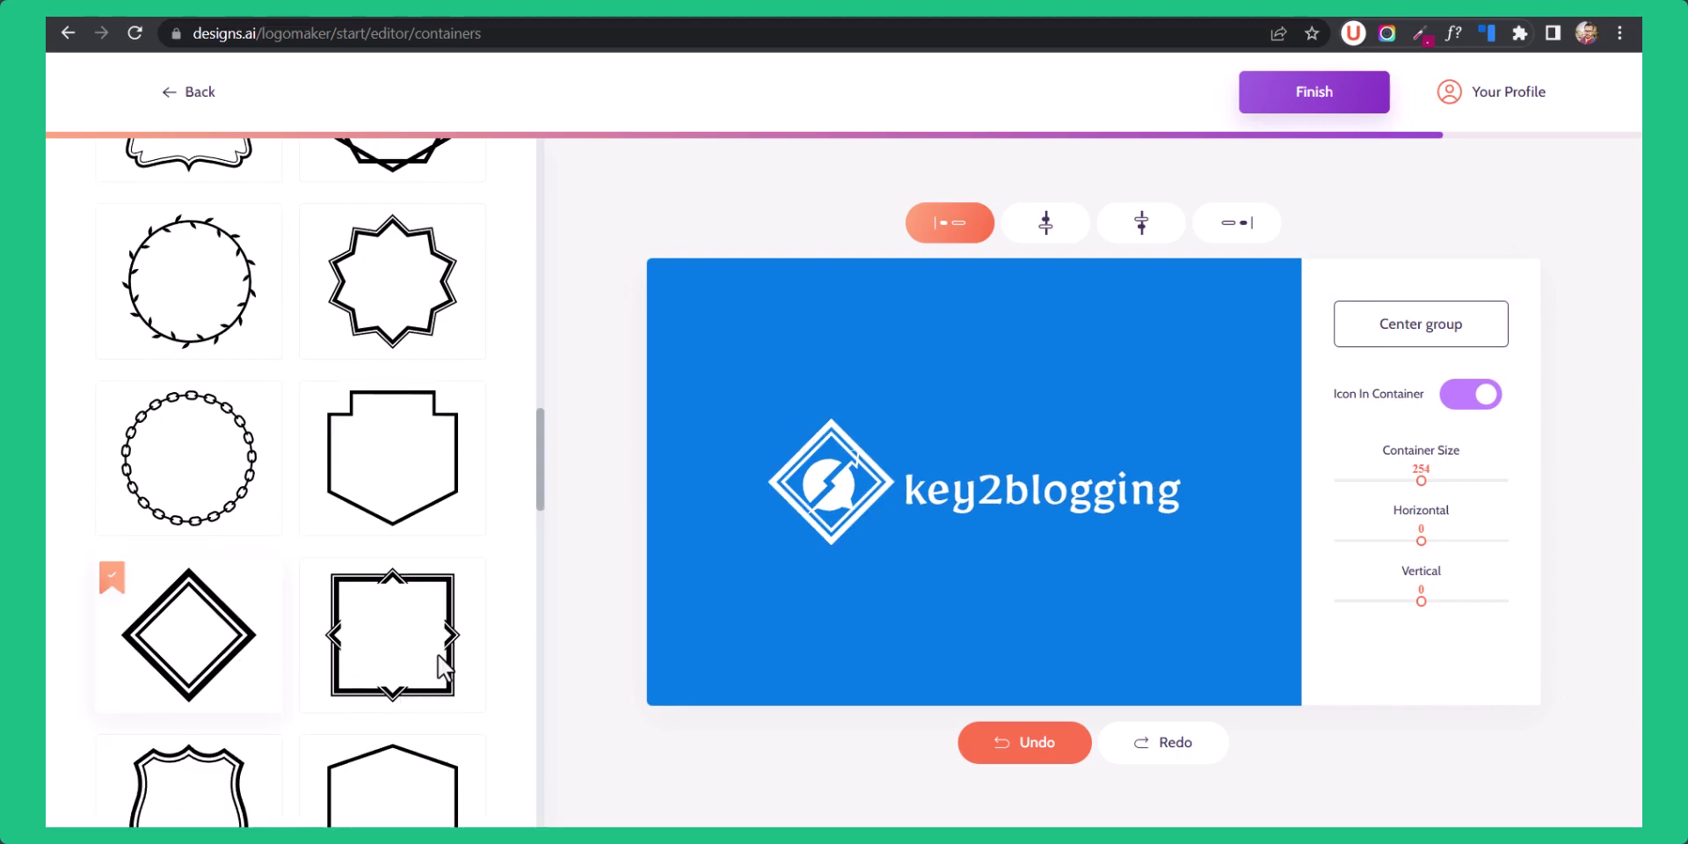
scroll(440, 659, down, 10)
scroll(329, 552, up, 3)
click(203, 371)
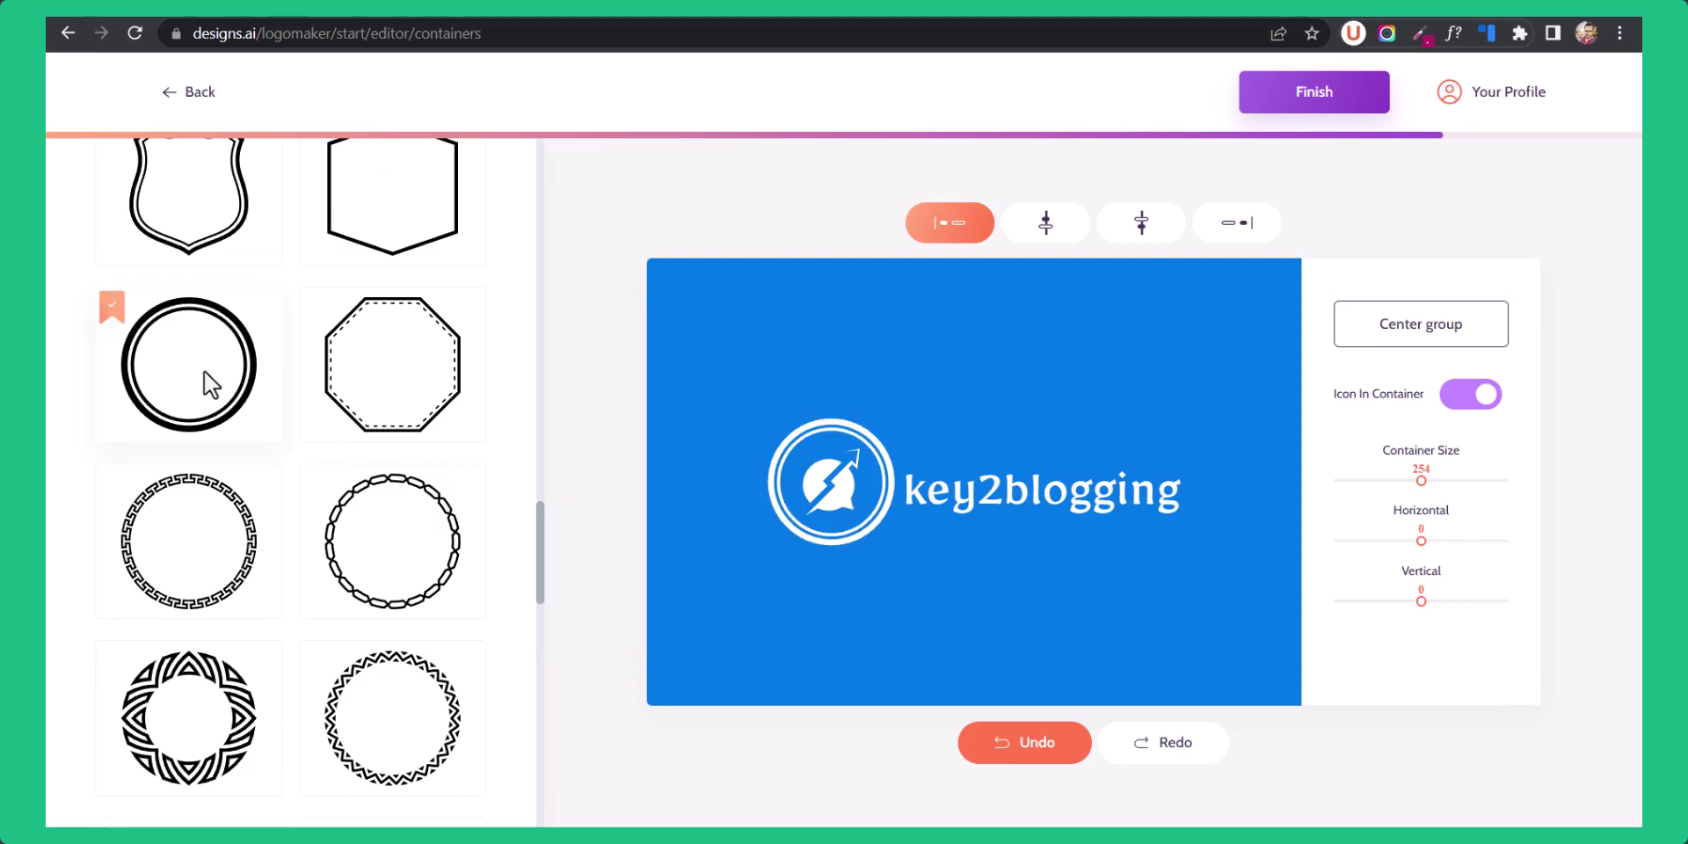
scroll(324, 582, down, 4)
click(385, 558)
scroll(380, 580, down, 10)
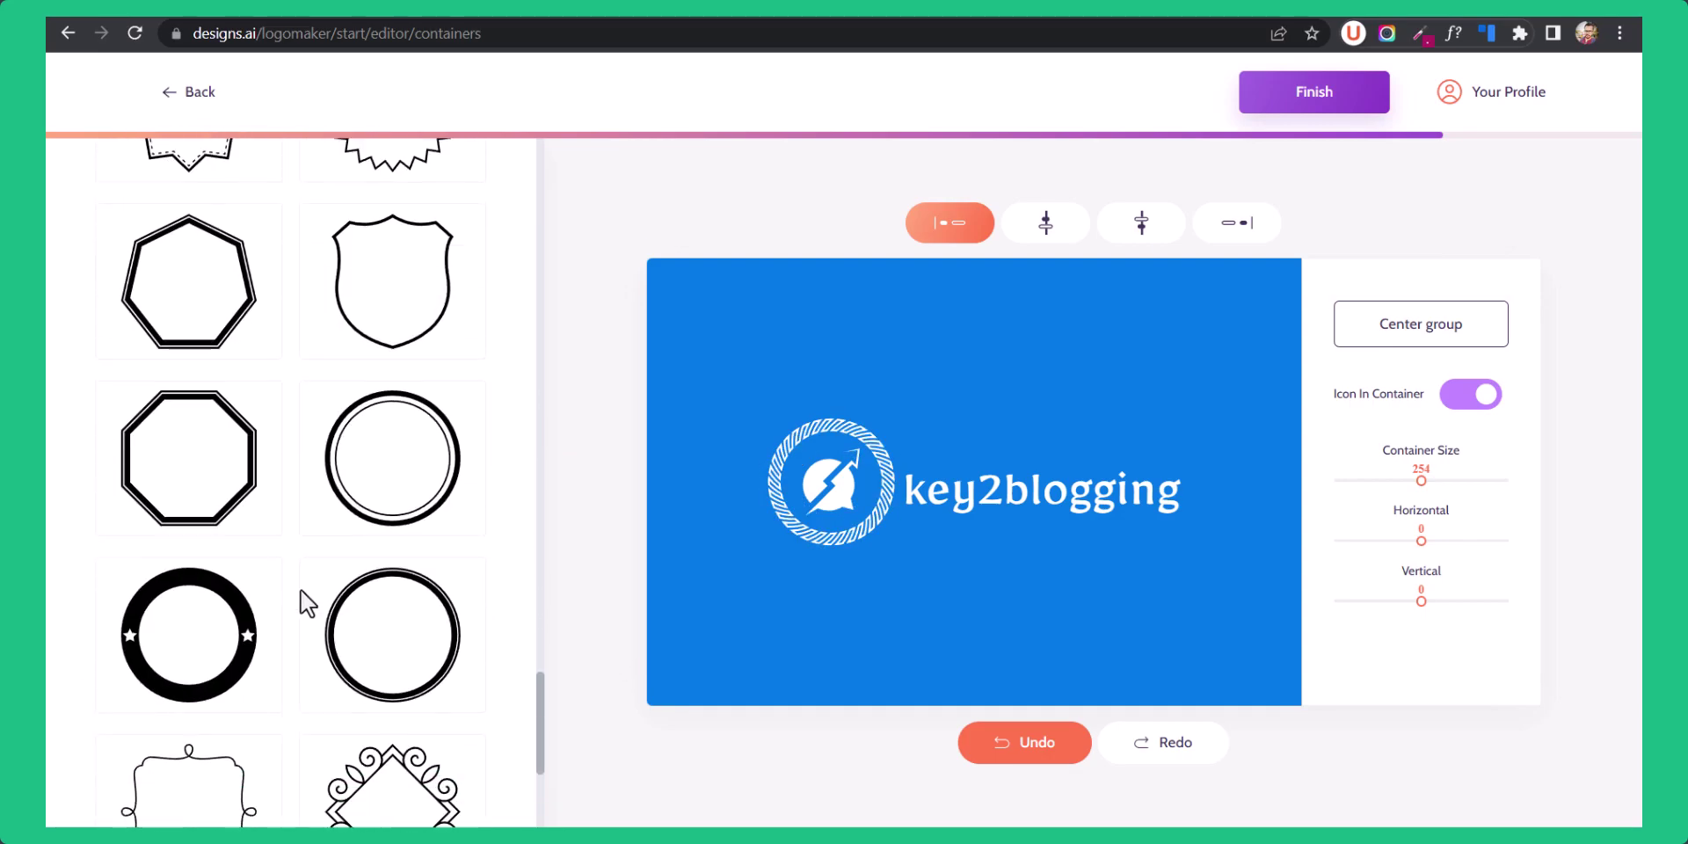
click(186, 607)
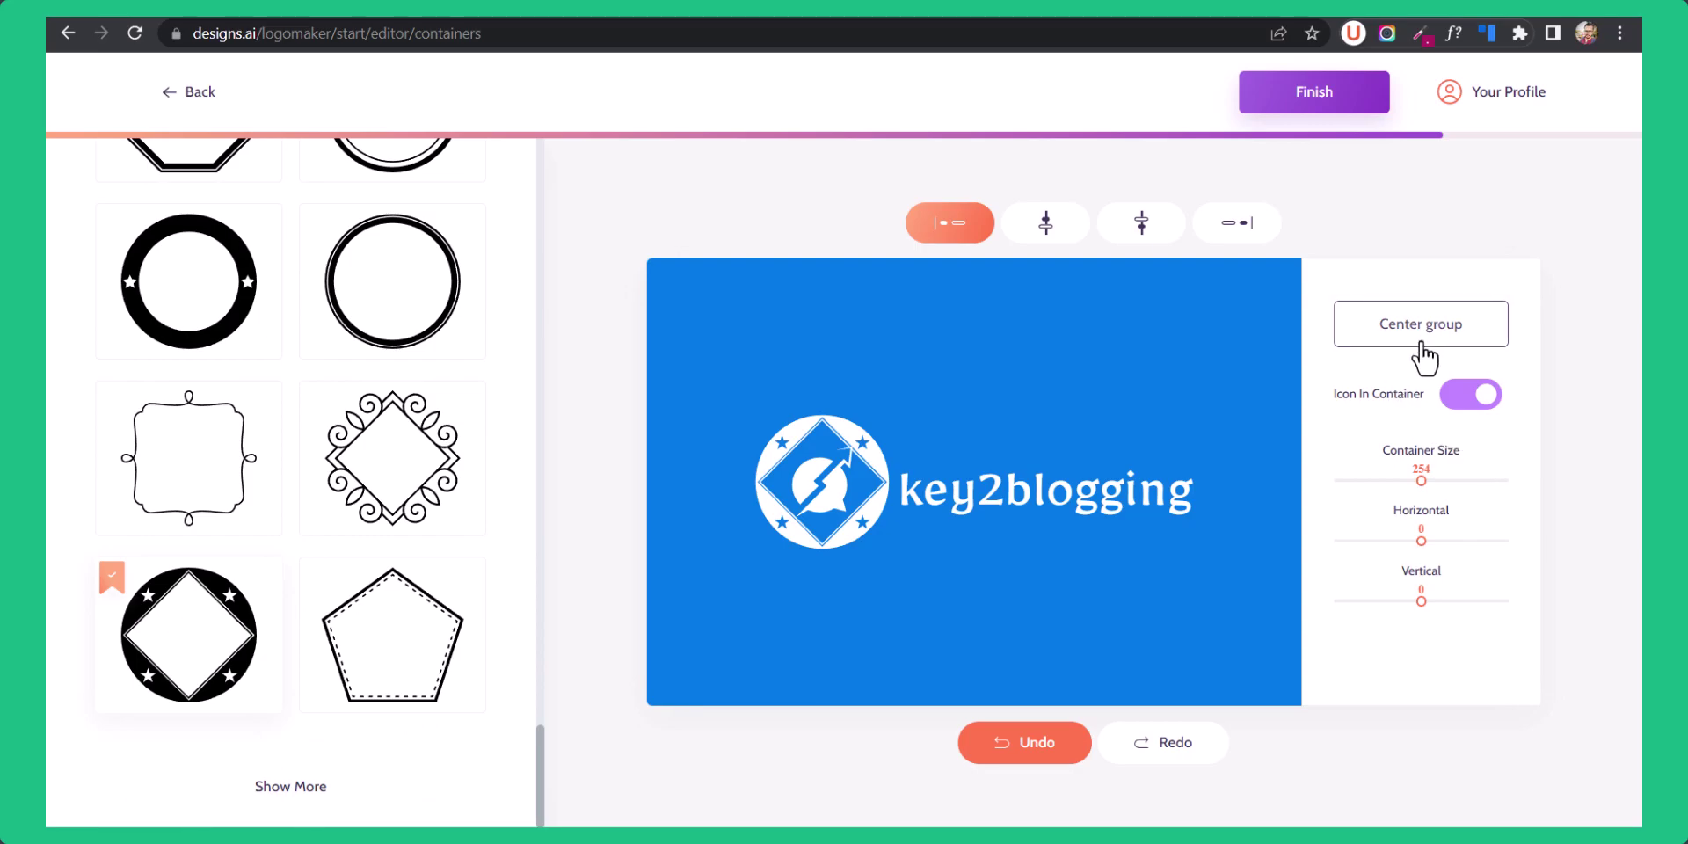
scroll(220, 406, up, 5)
scroll(251, 396, up, 10)
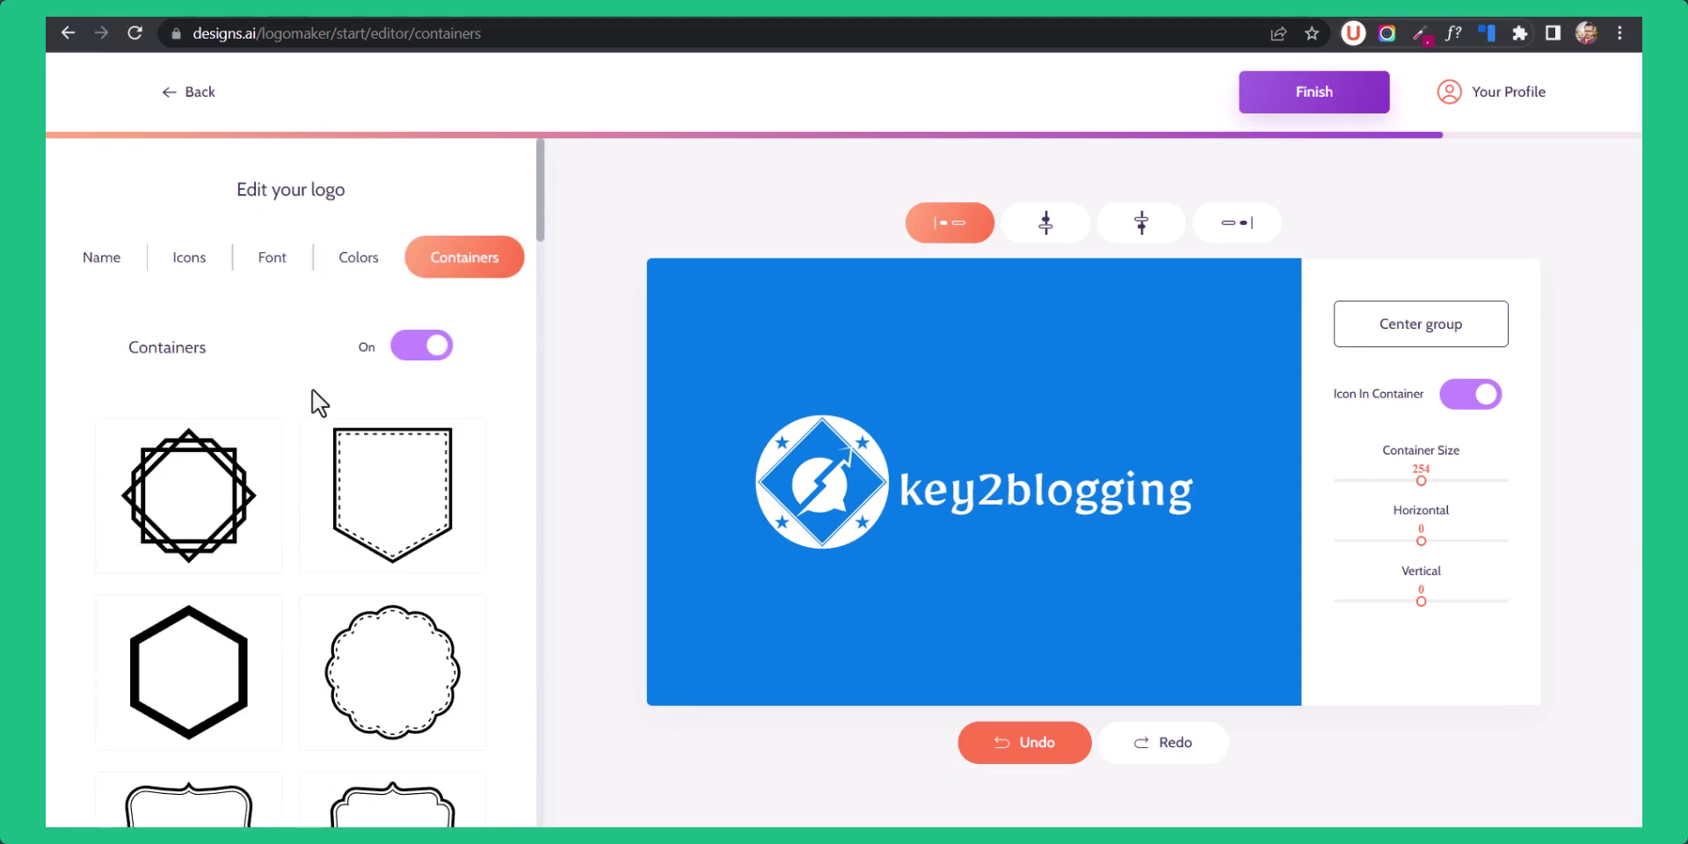
click(403, 350)
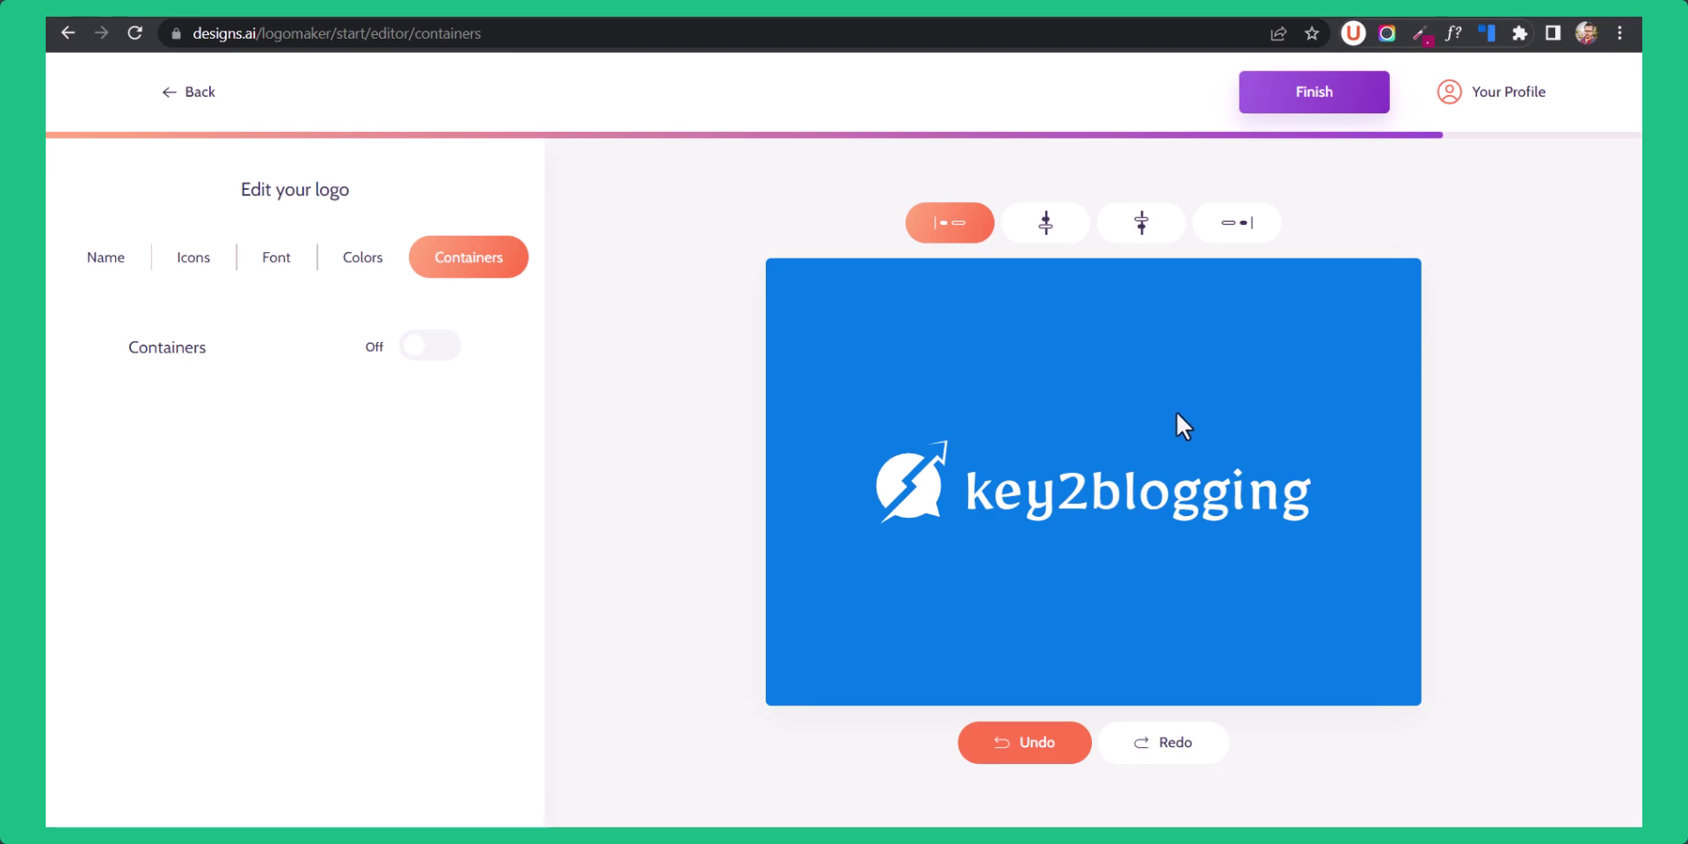
Inspect the logo in DevTools, select the svg element's full markup via Edit as HTML, and switch to Notepad.
right_click(1096, 428)
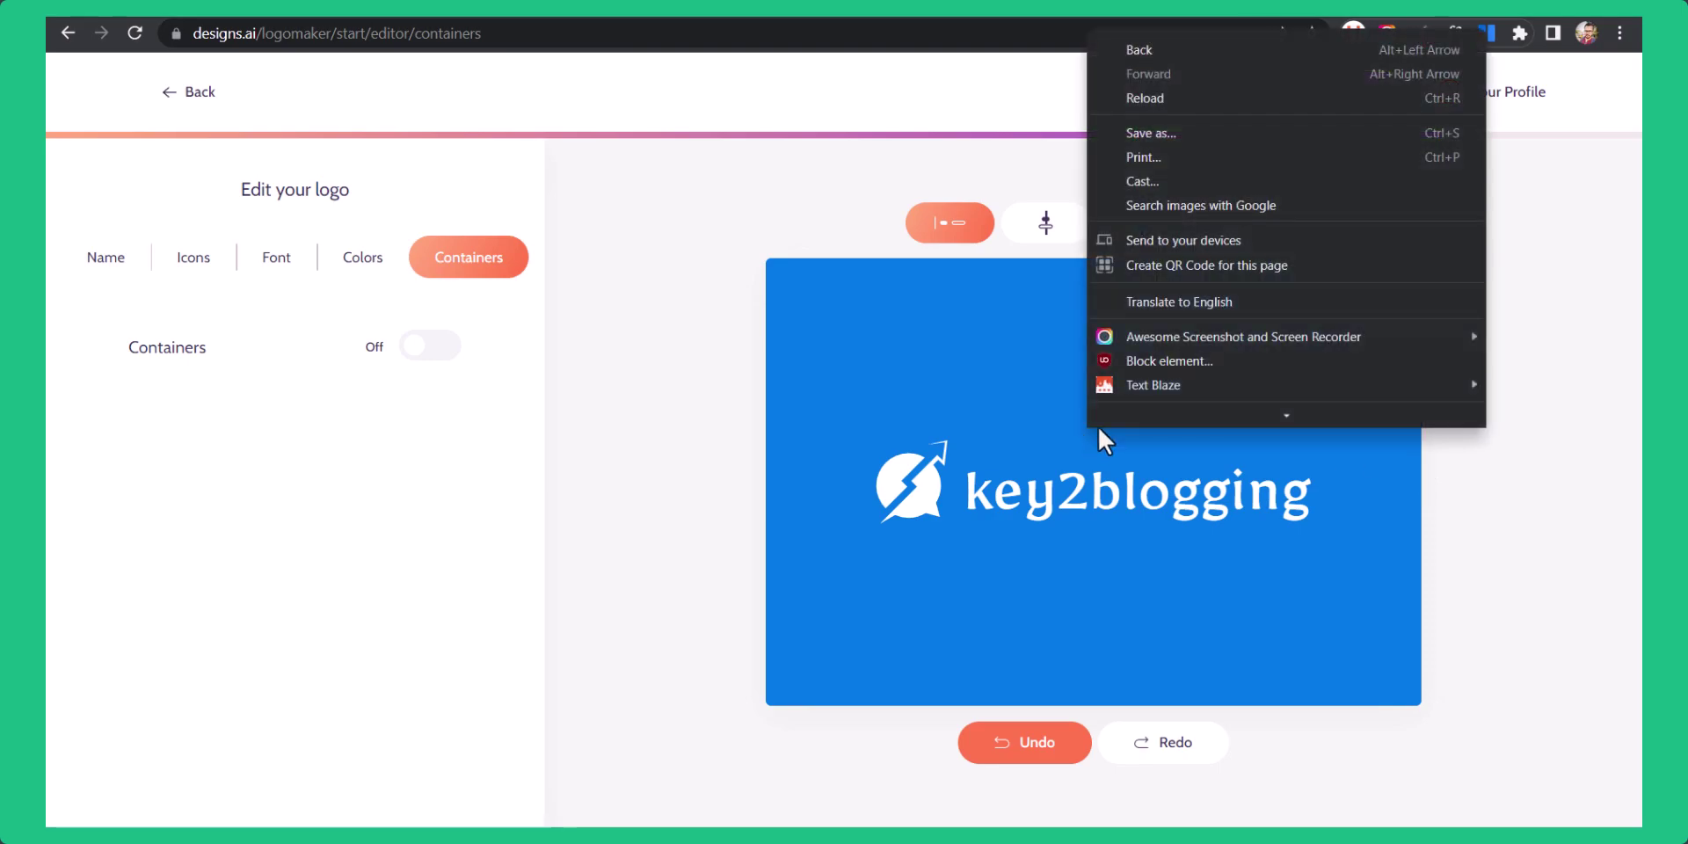
click(1164, 409)
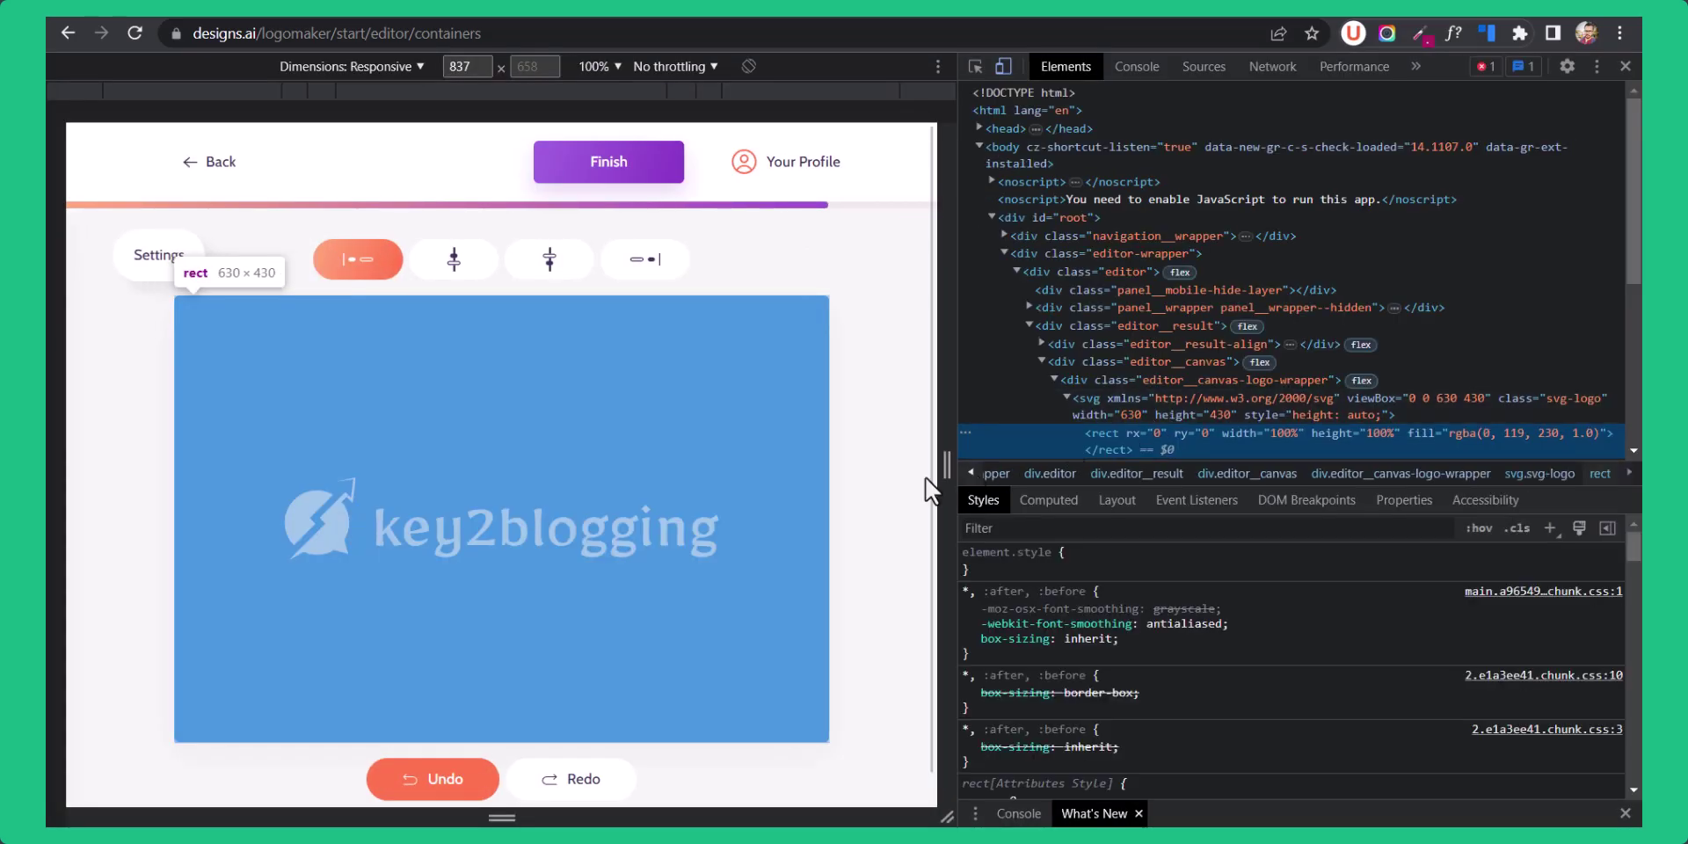
click(1097, 397)
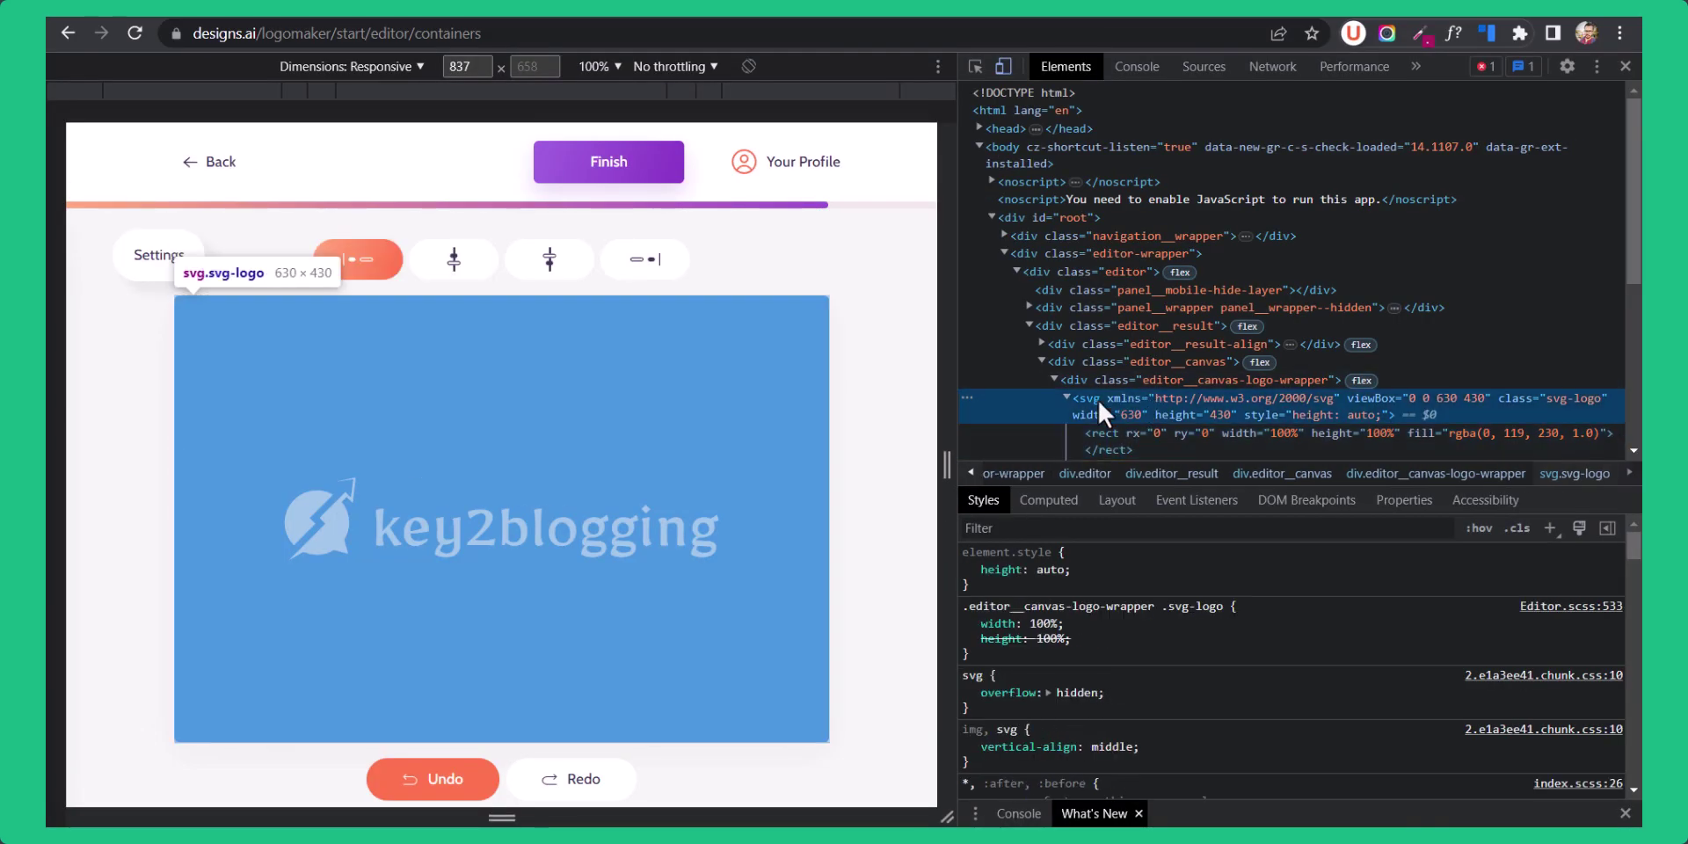
right_click(1097, 397)
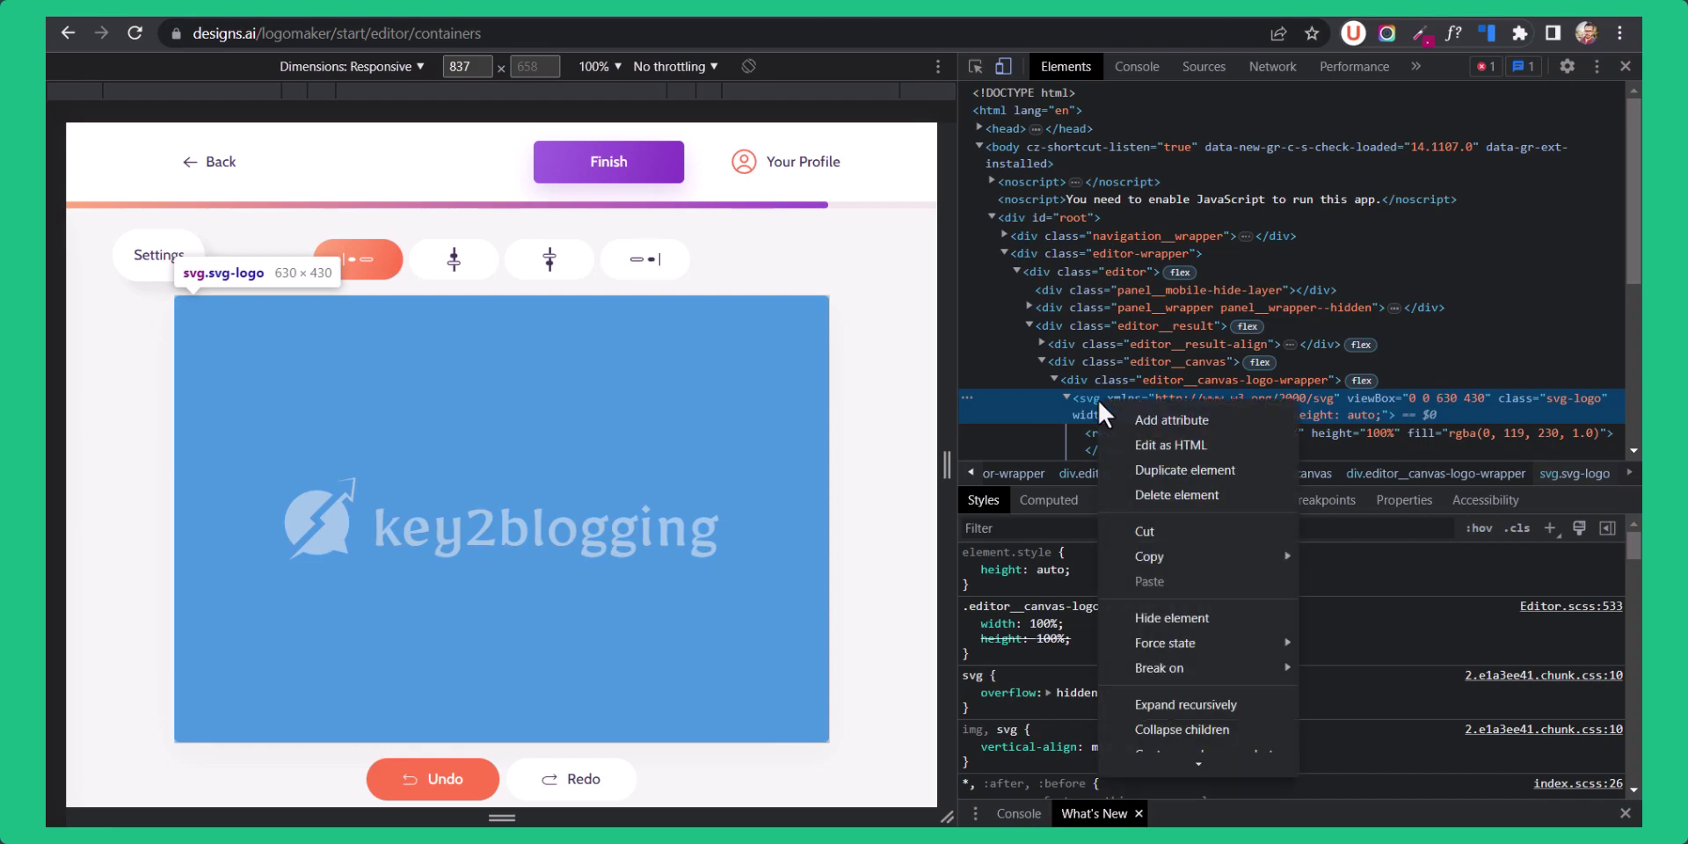
click(1162, 449)
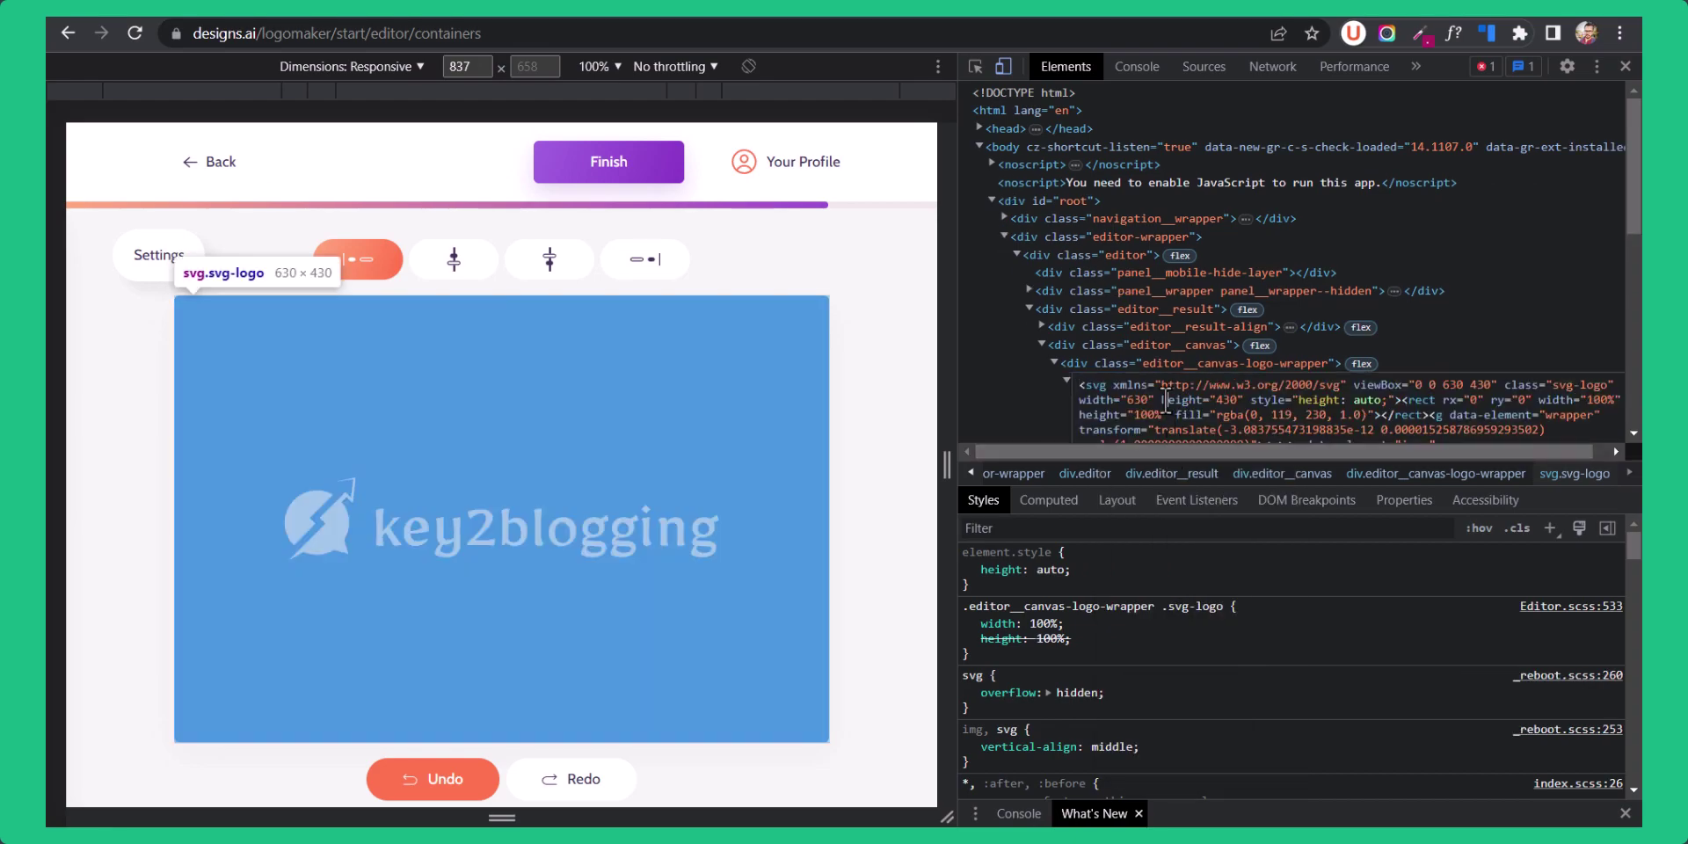
key(ctrl+a)
key(ctrl+c)
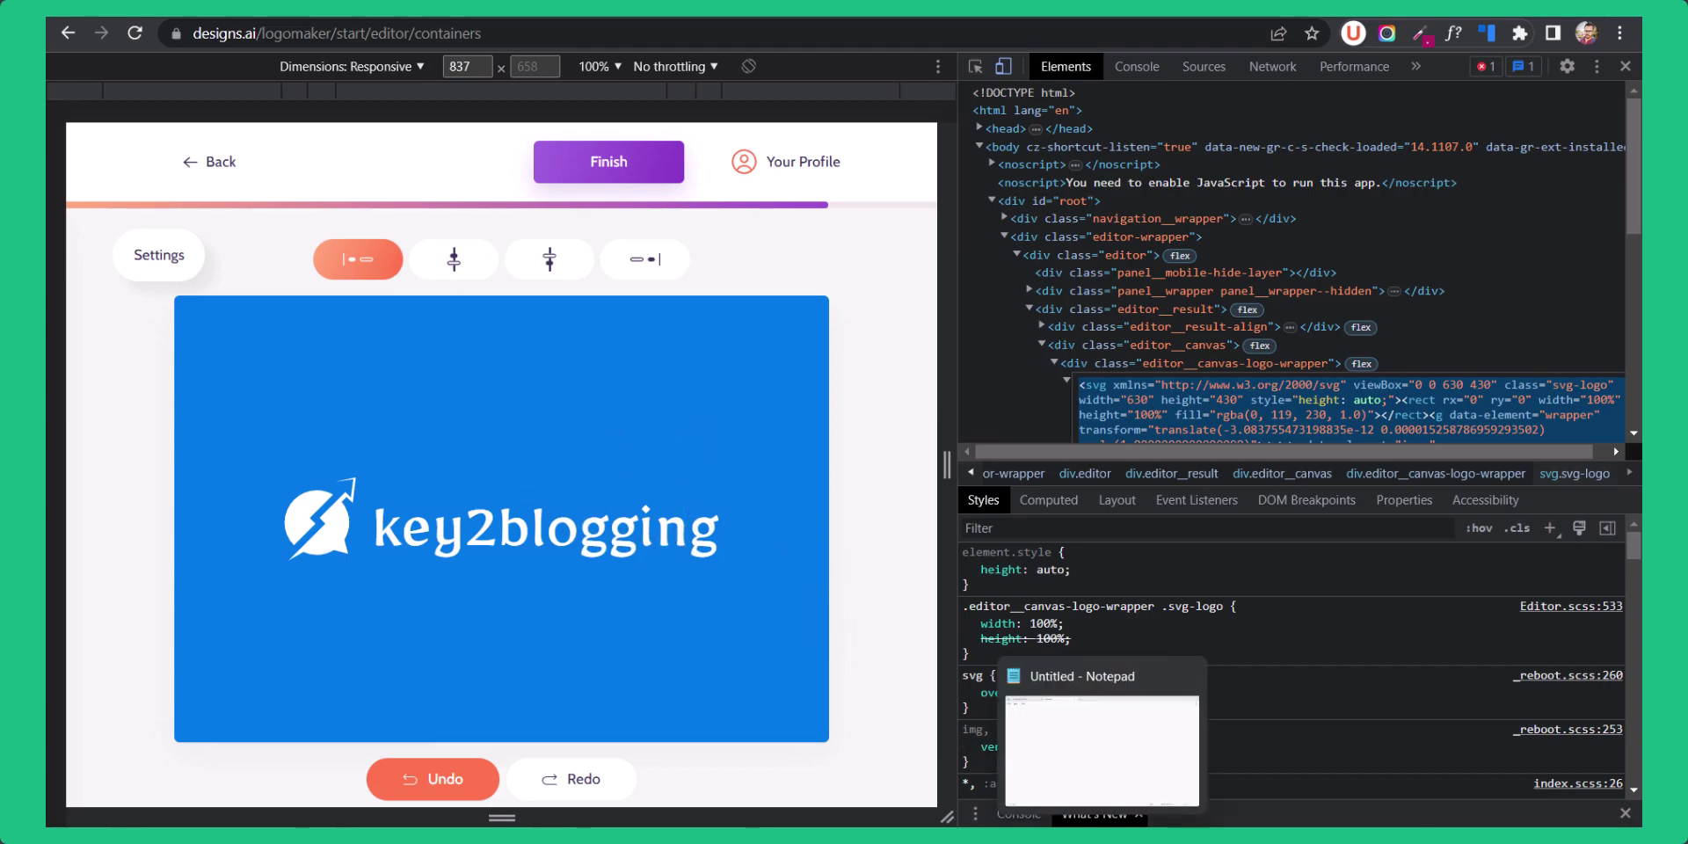
click(1101, 837)
Paste the SVG markup and save it as 'Key2blogging Logo New.svg' with All files type.
key(ctrl+v)
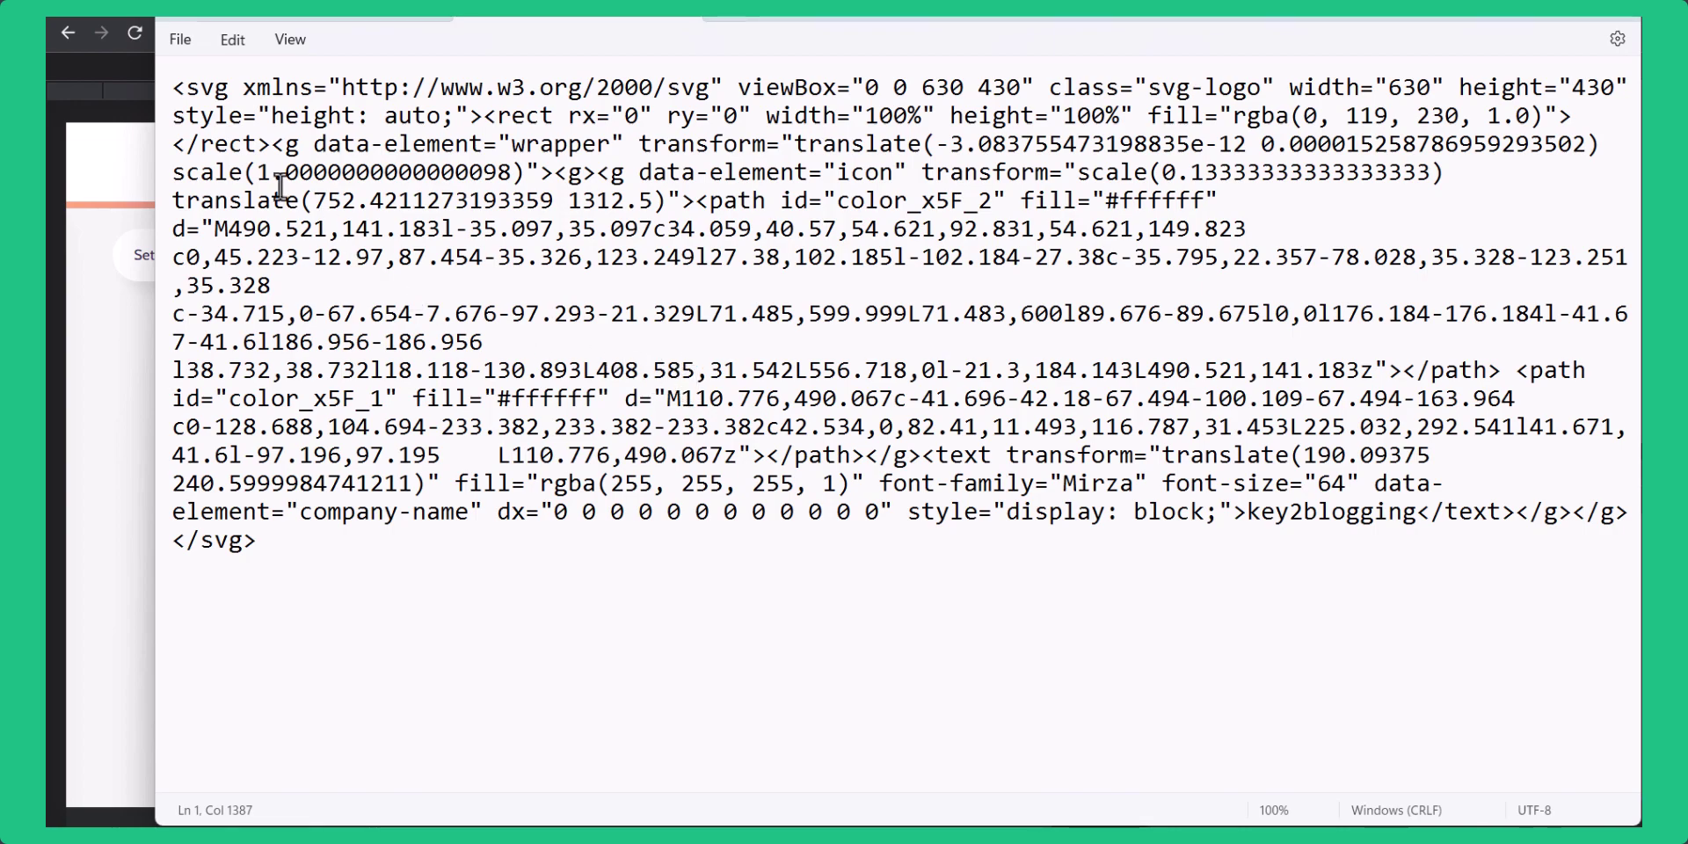
click(183, 39)
click(215, 180)
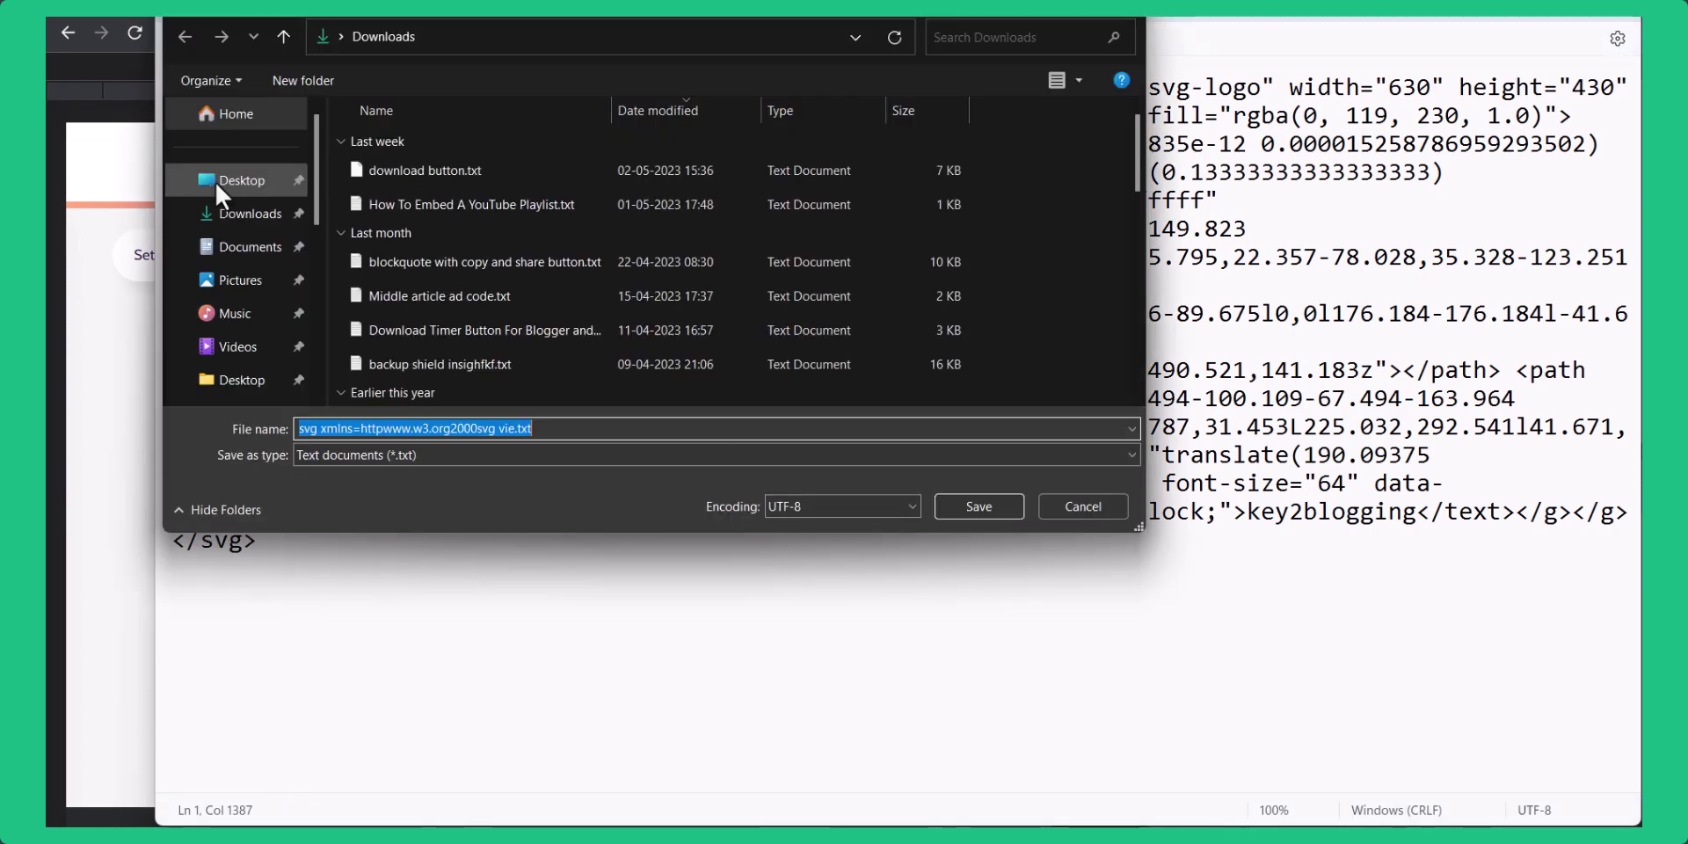
text(Ke)
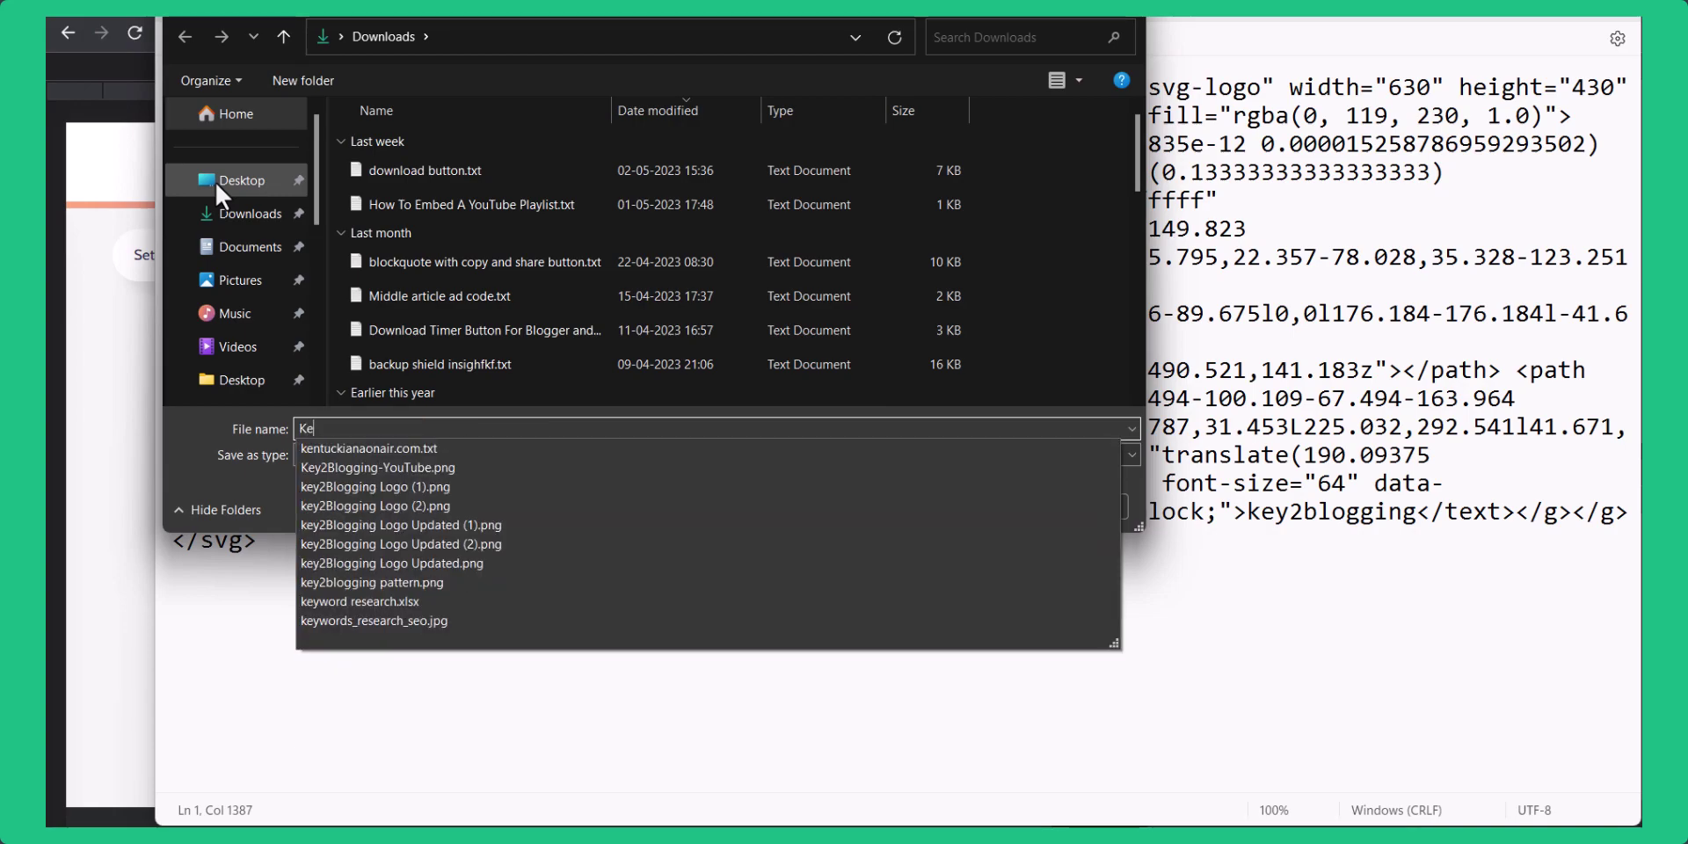
text(y2blog)
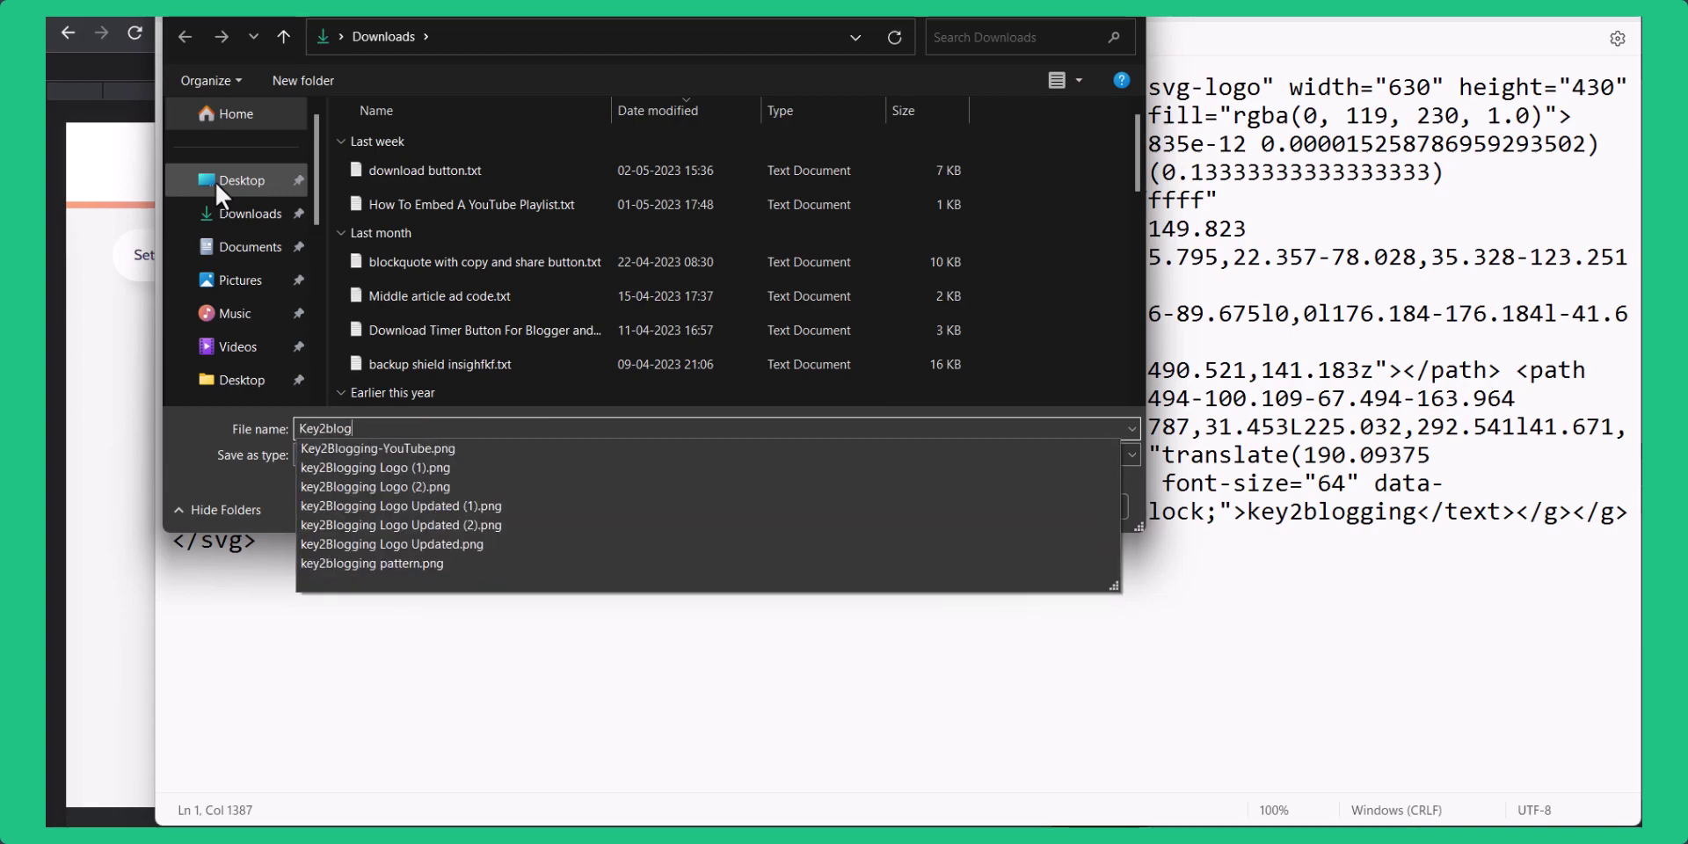
text(ging Log)
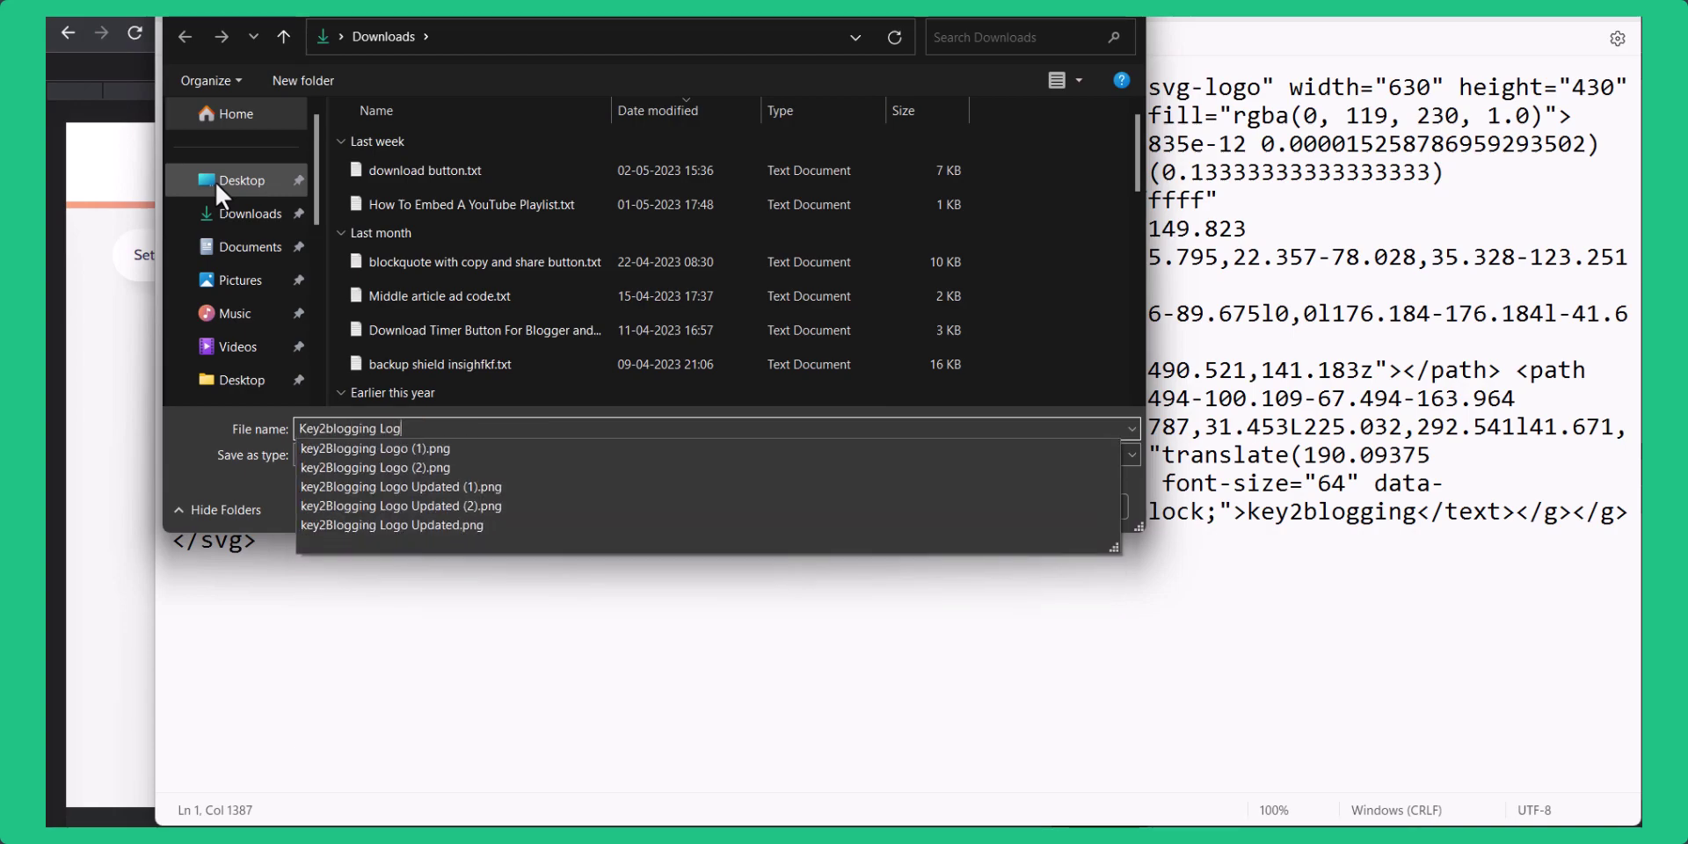
text(o New)
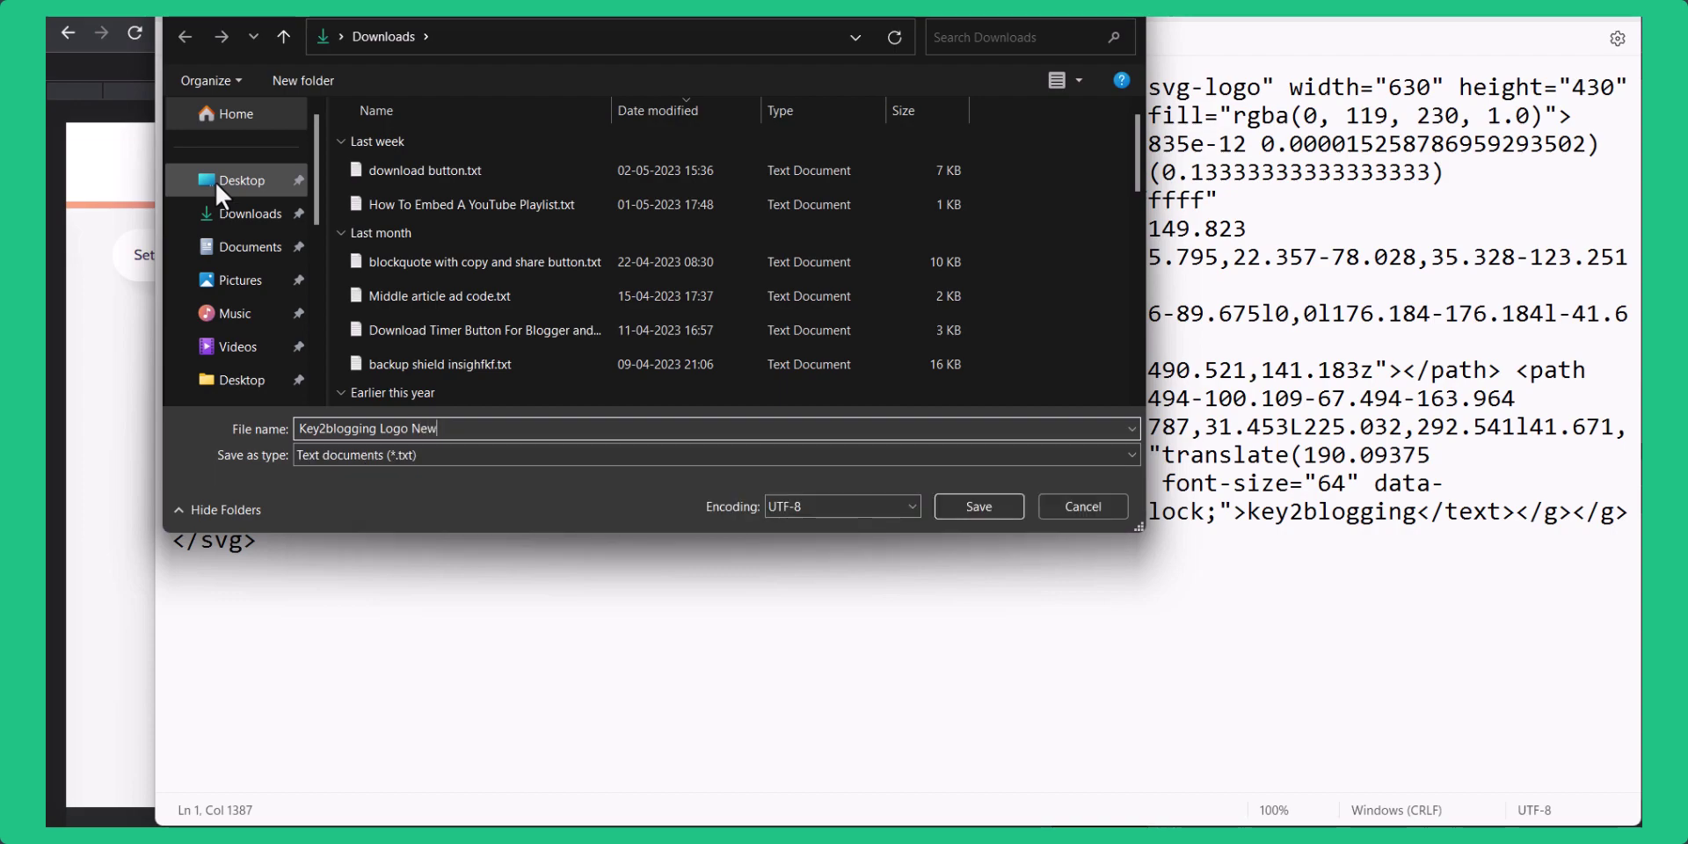
text(.svg)
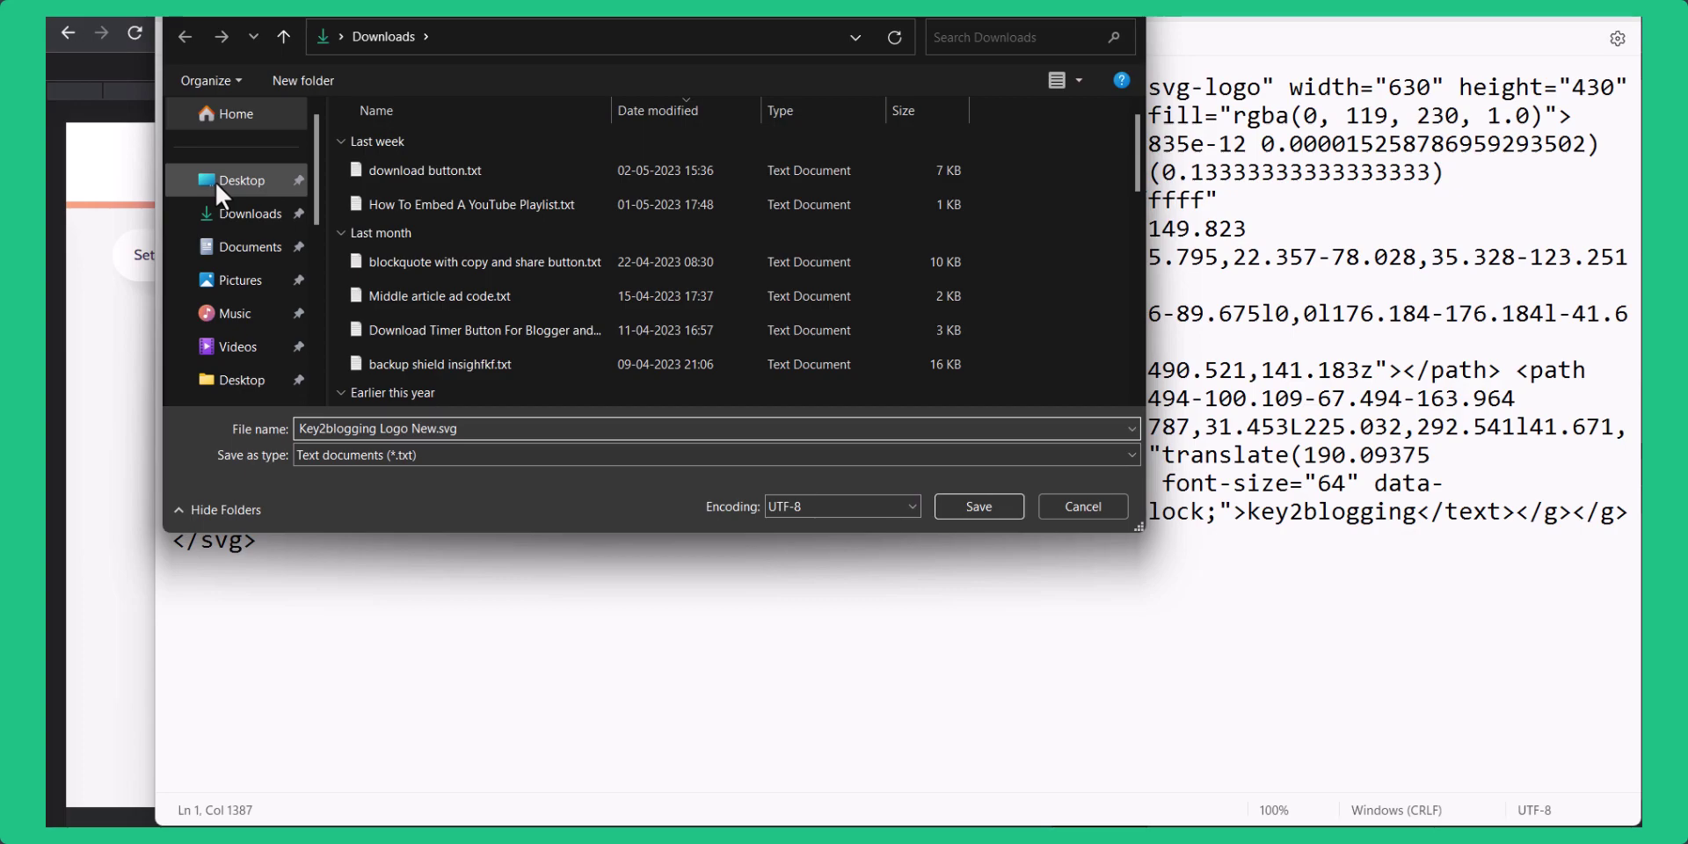
click(372, 454)
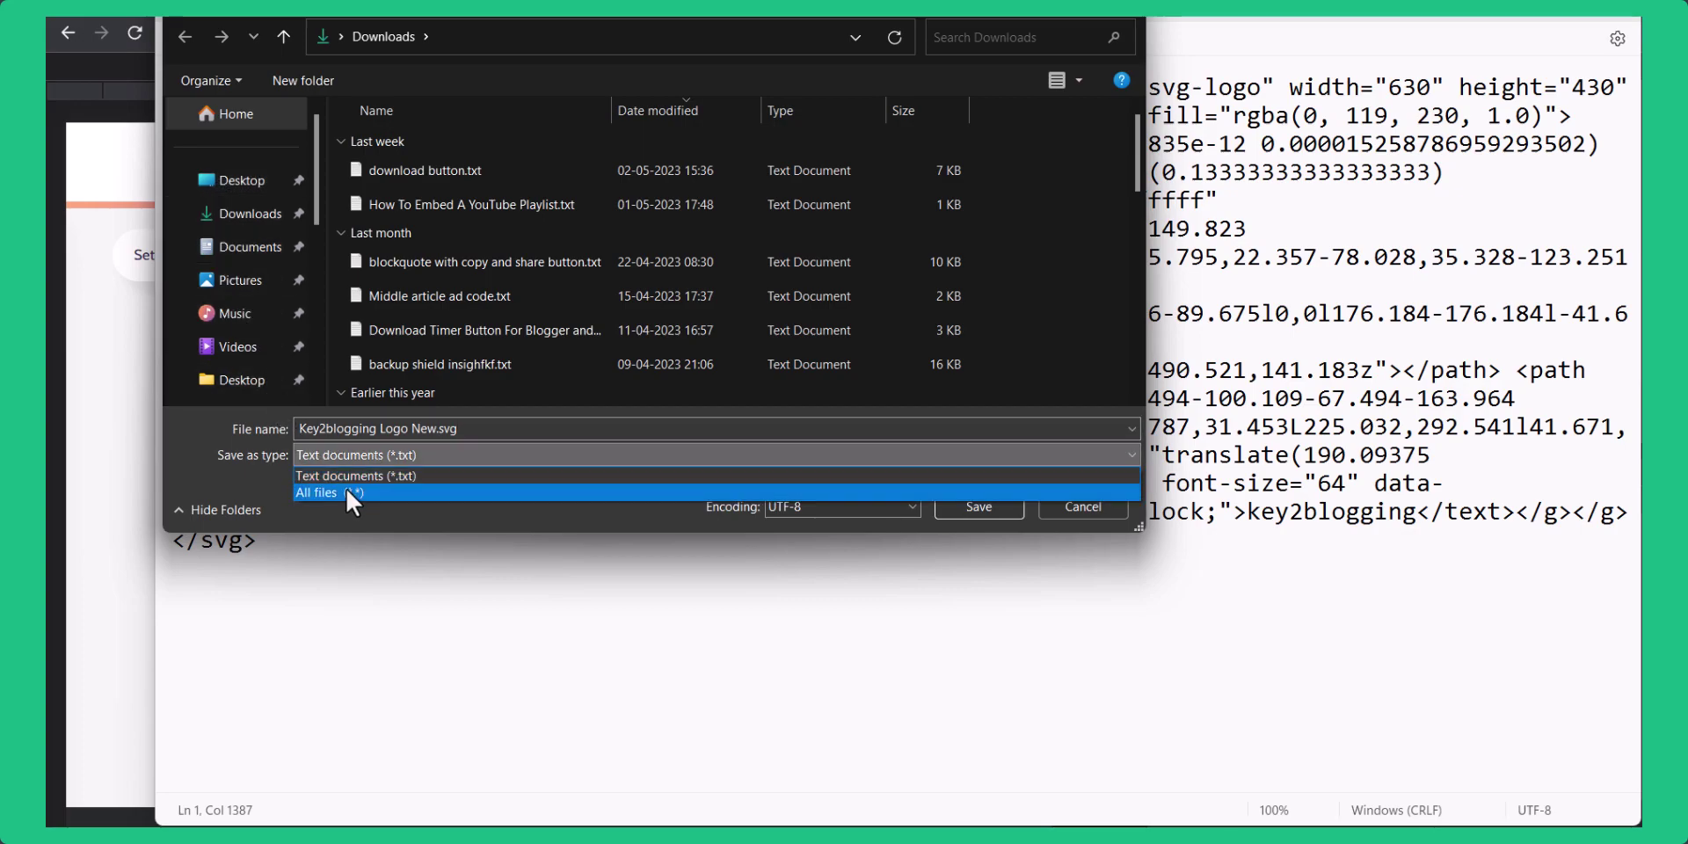
click(344, 485)
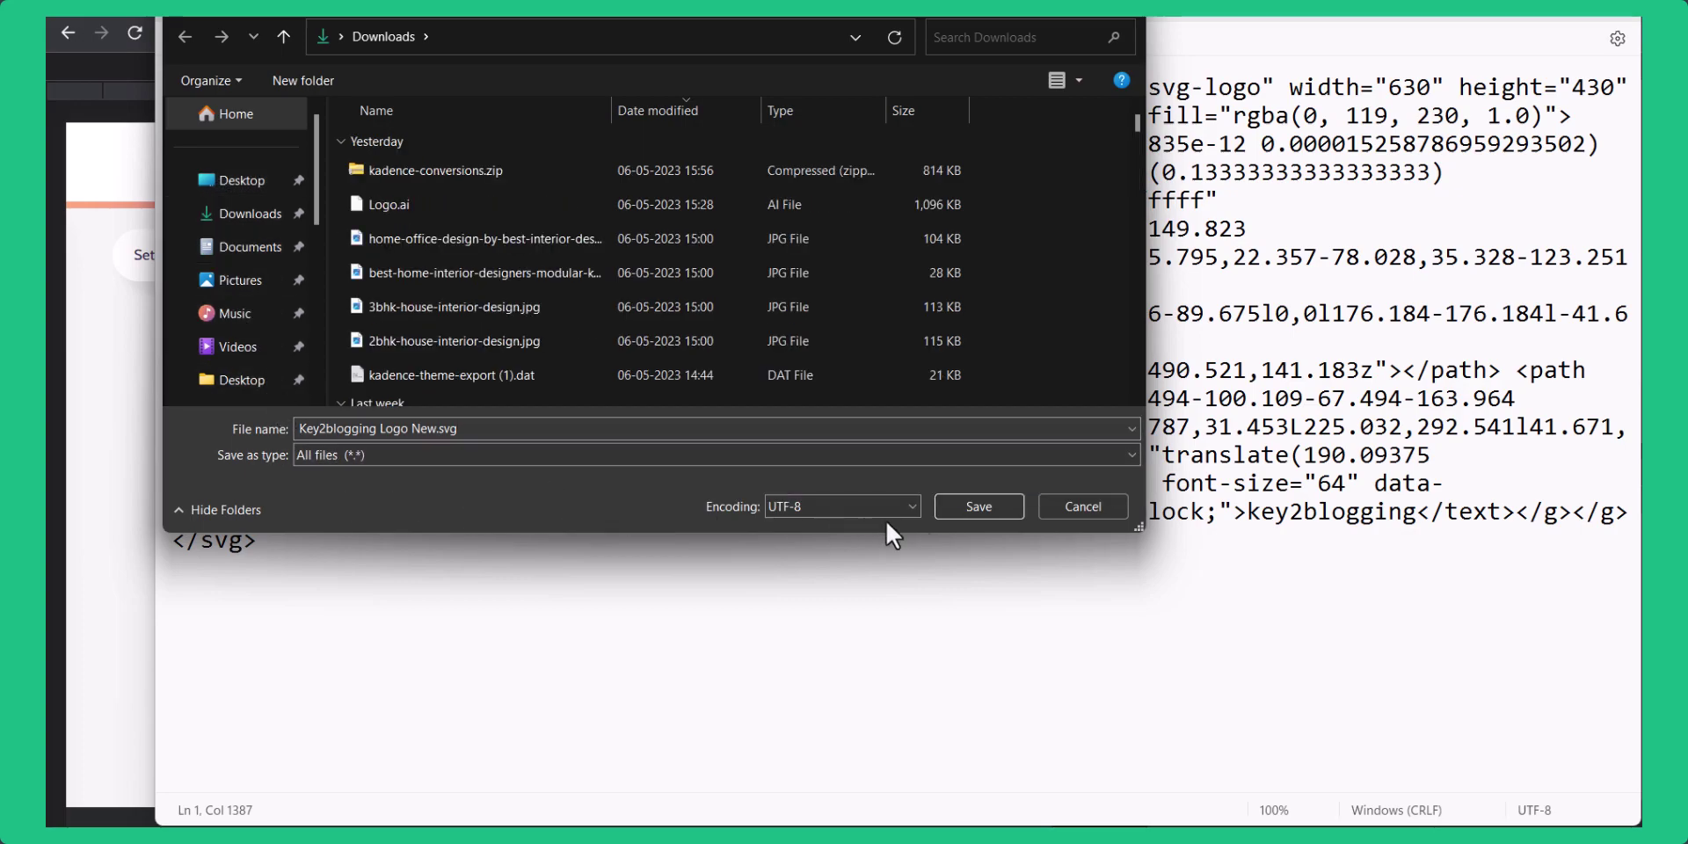
click(992, 510)
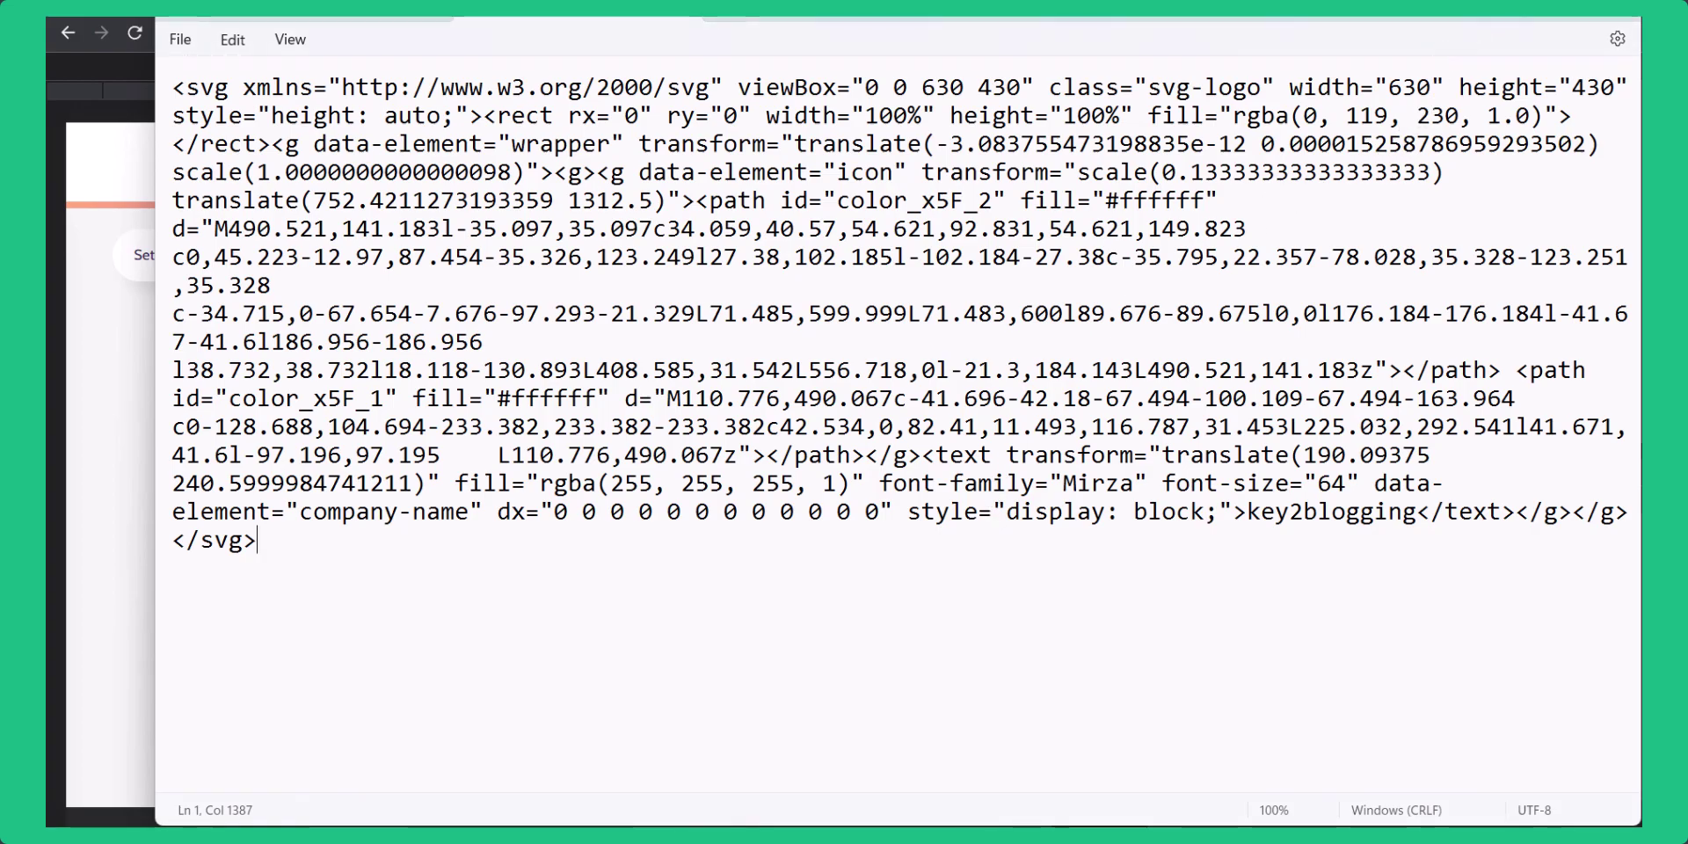
key(alt+Tab)
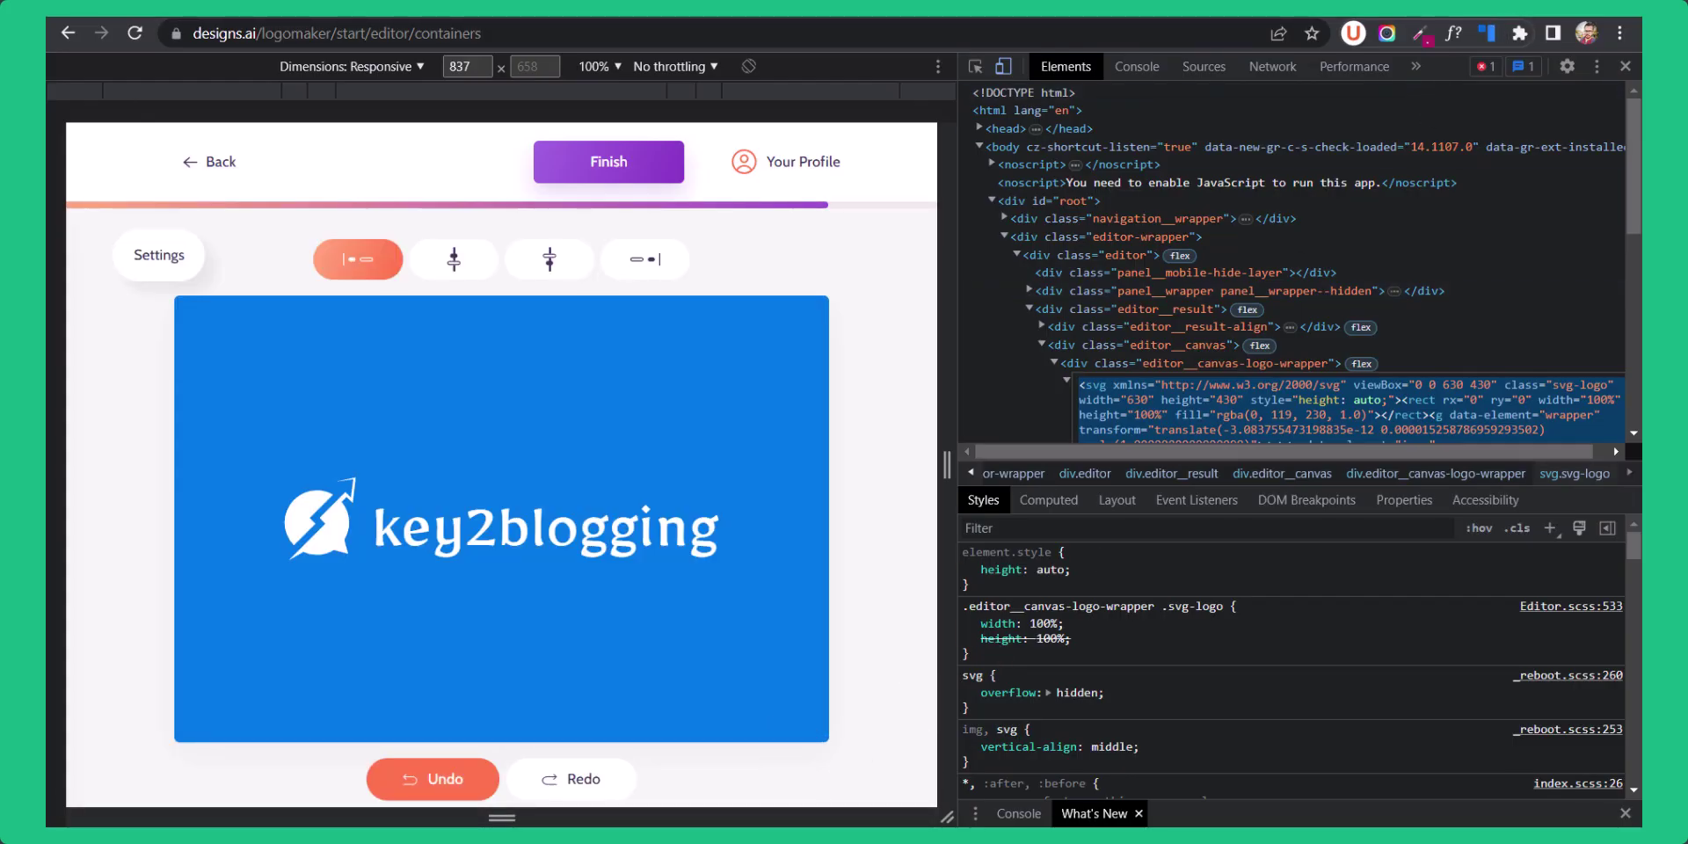
Find Key2blogging Logo New.svg in the Downloads folder and bring up its options.
key(super+e)
click(601, 248)
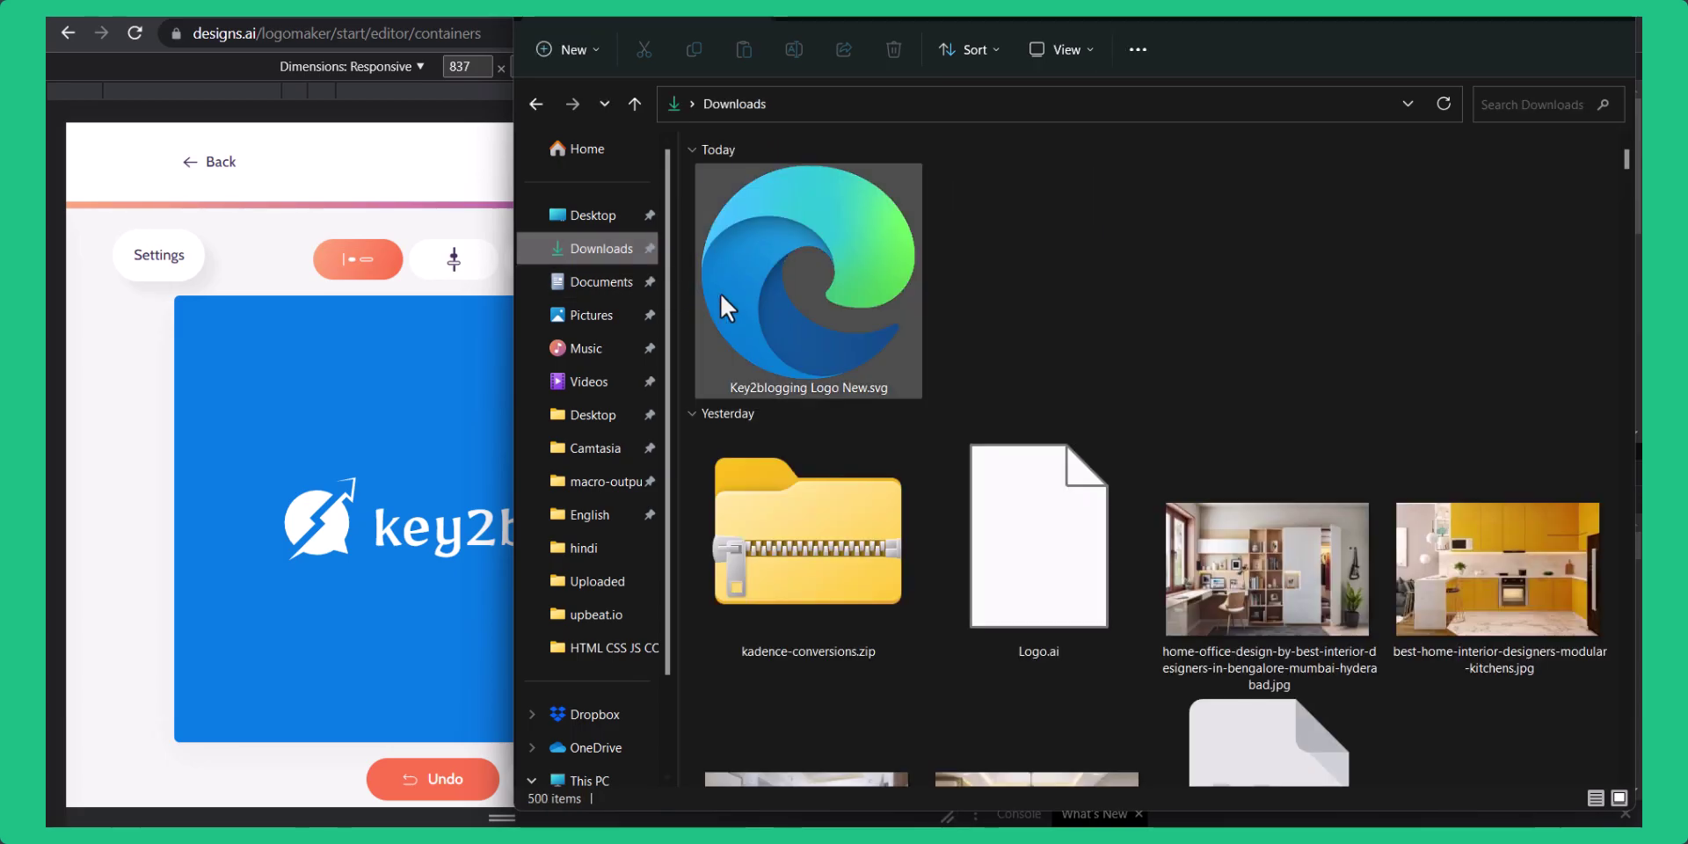
click(816, 302)
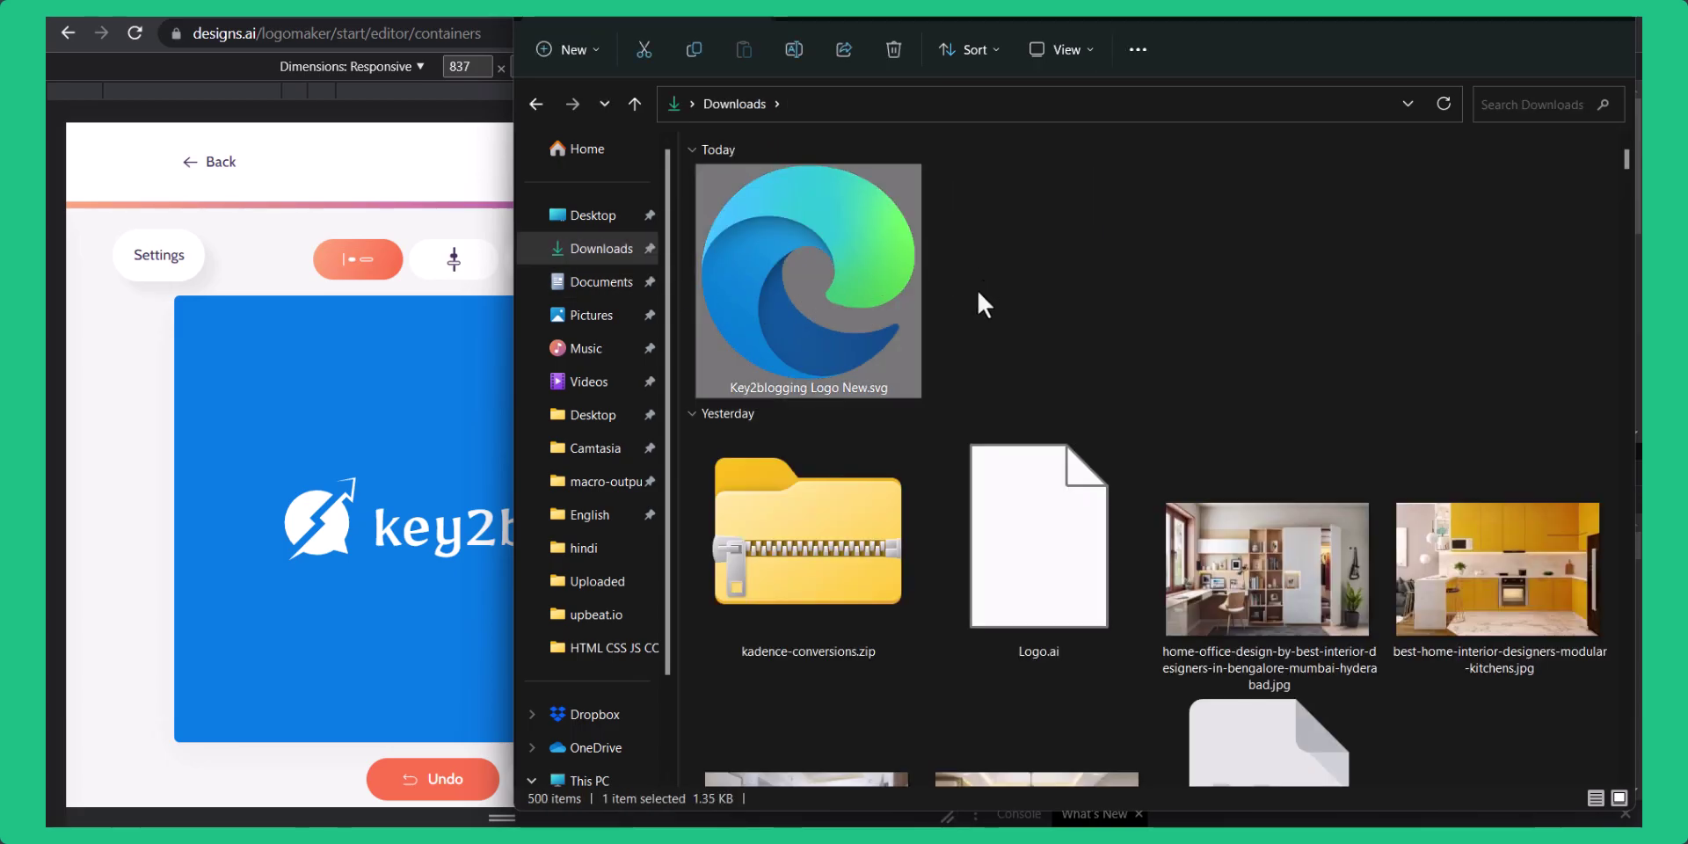
right_click(852, 271)
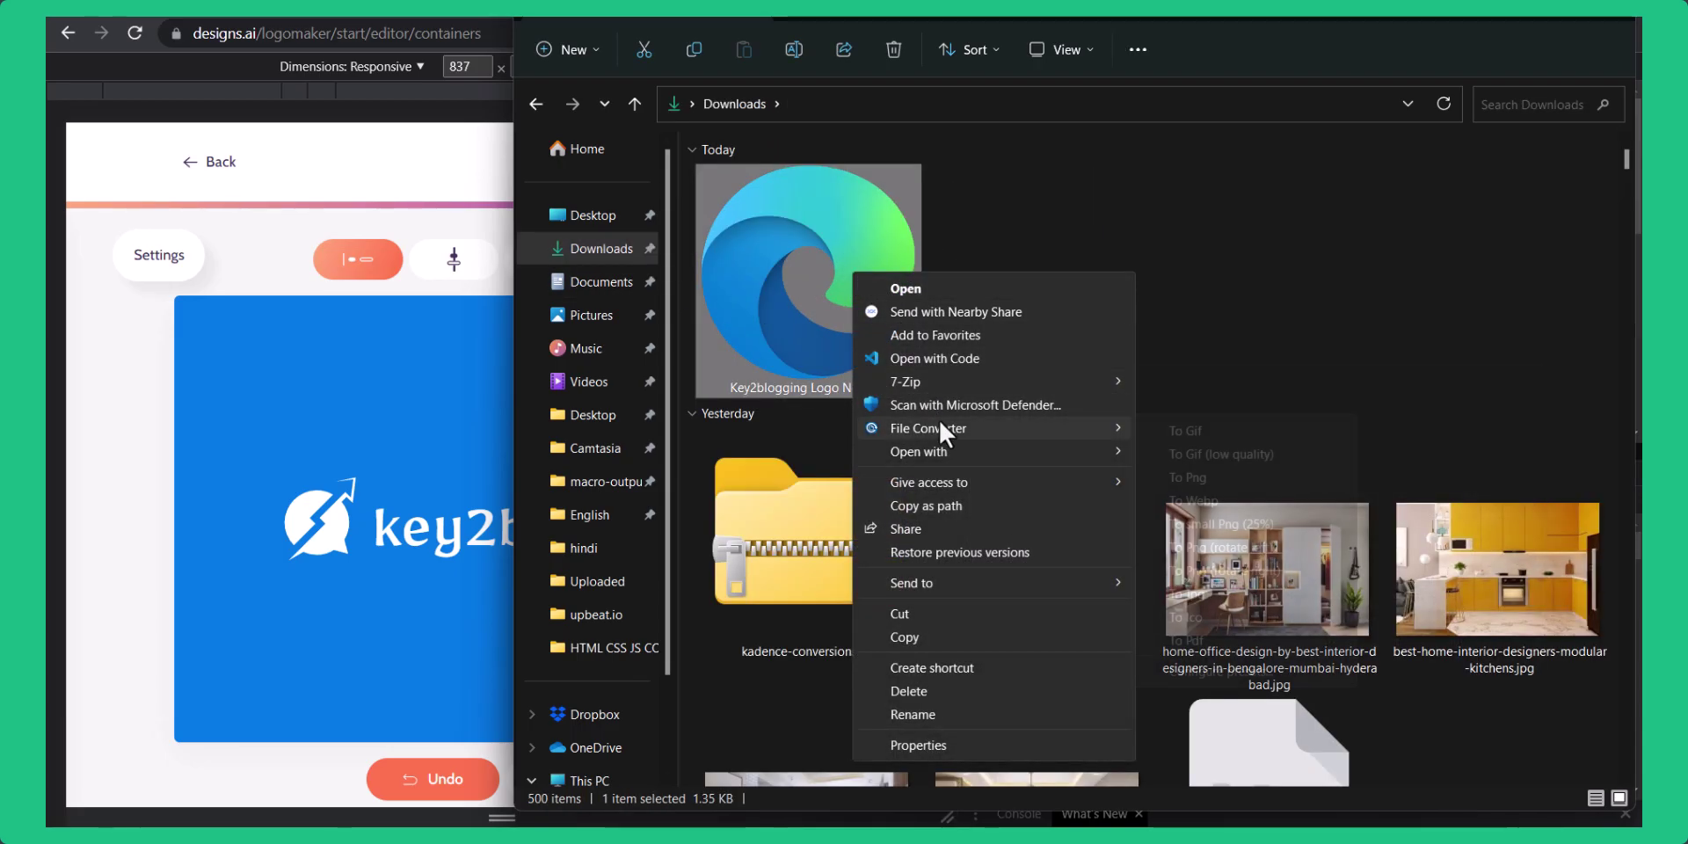
Open the Key2blogging Logo New.svg file in Google Chrome.
mouse_move(995, 452)
click(1273, 452)
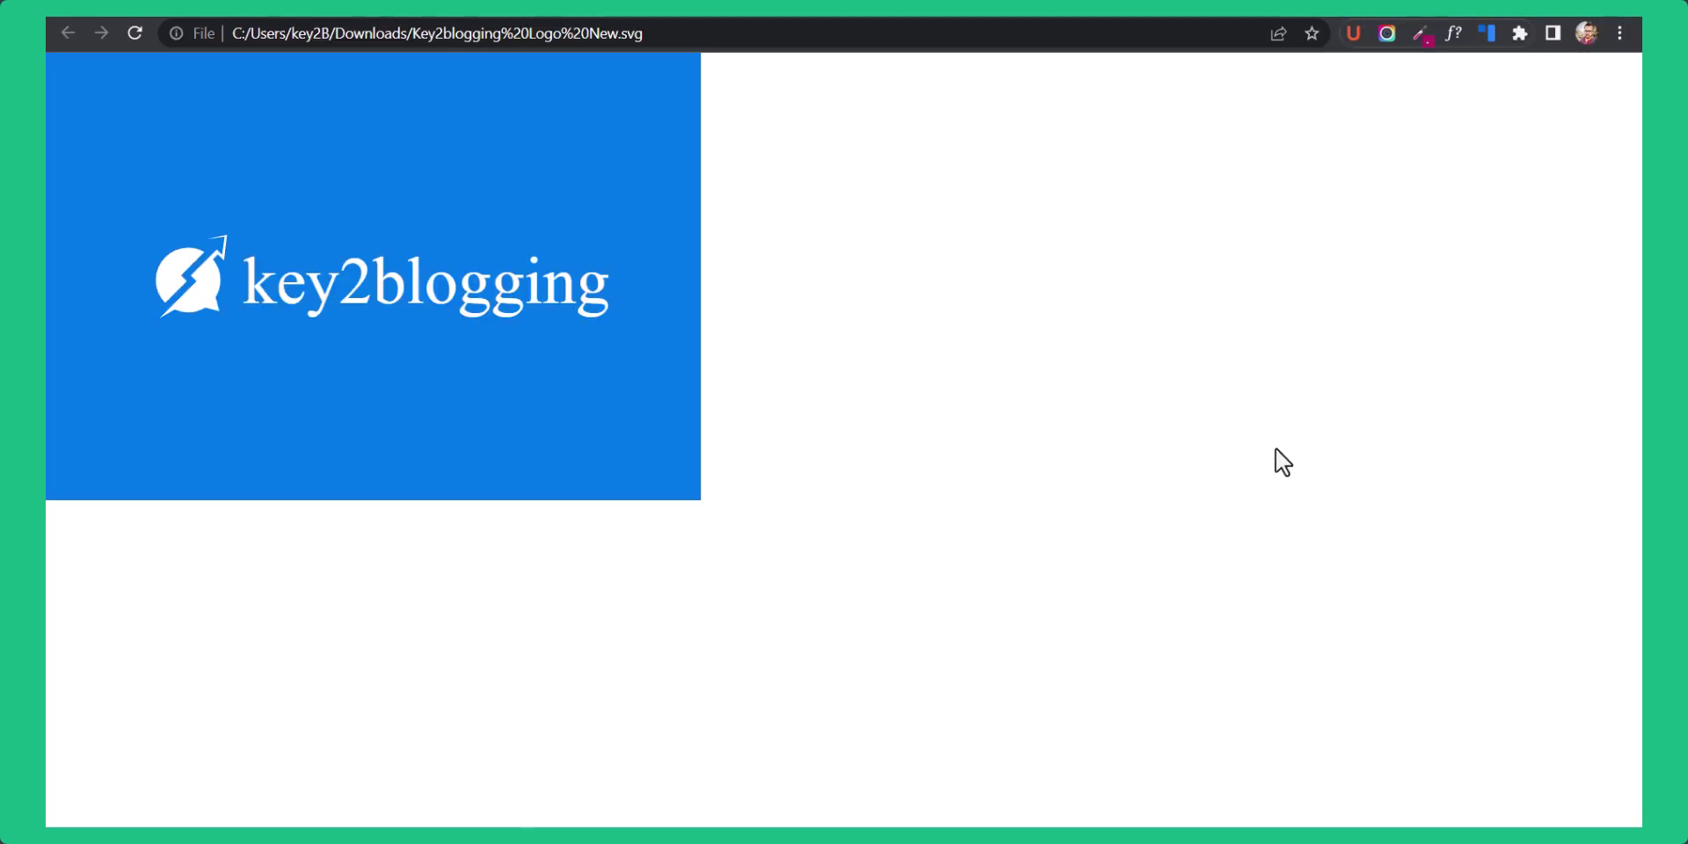
scroll(240, 336, up, 6)
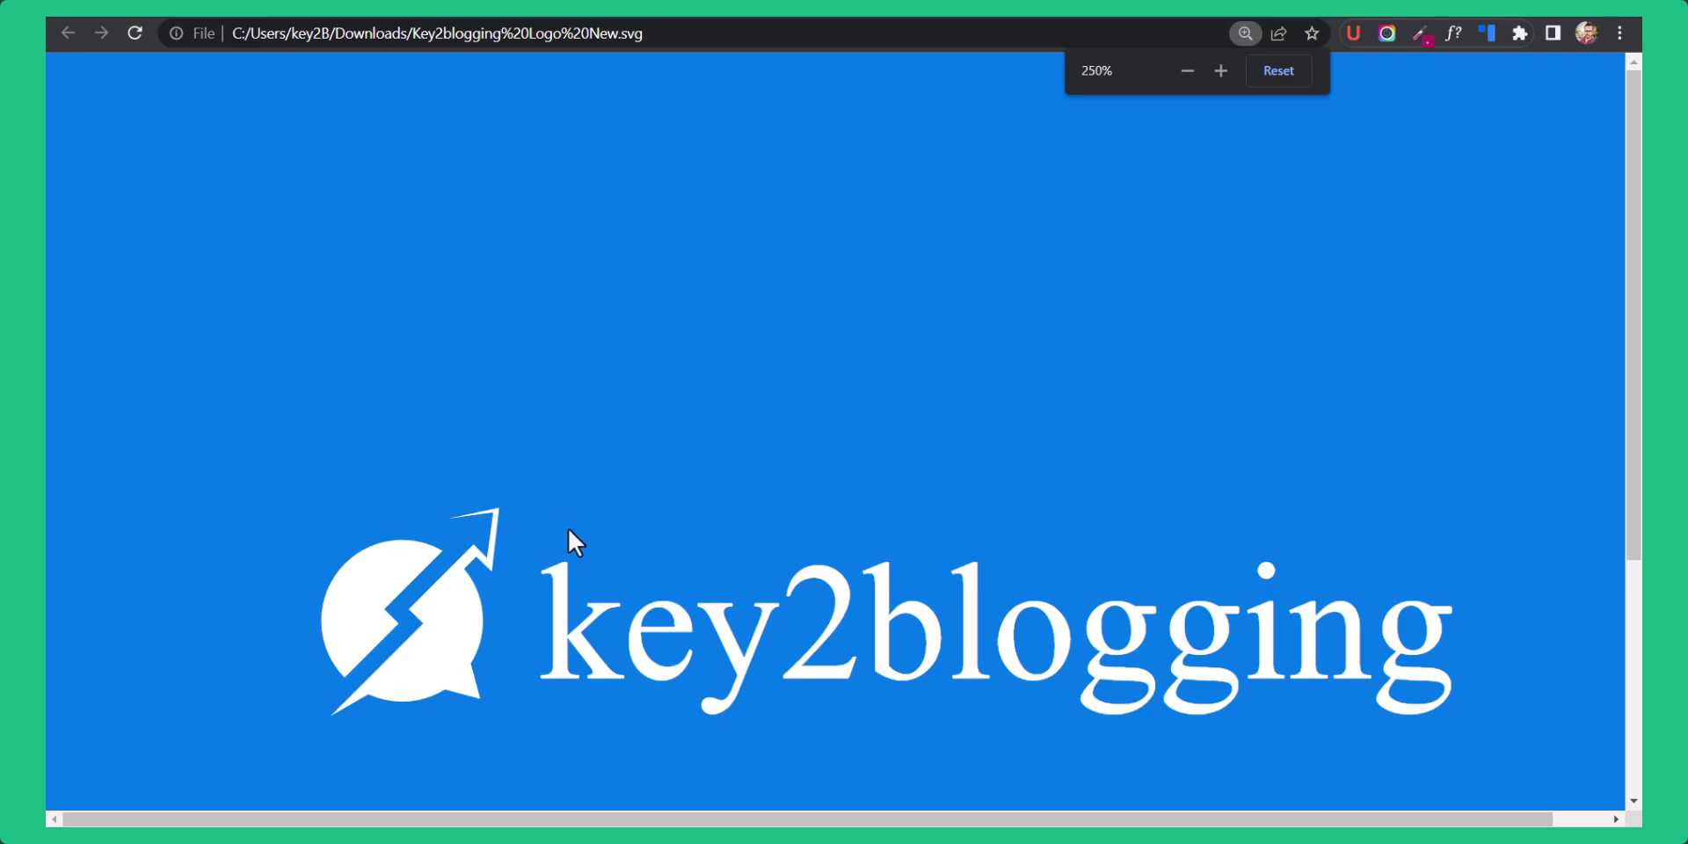
scroll(763, 514, down, 1)
Zoom into the logo to confirm it stays sharp, zoom back out, and open a new tab.
key(ctrl+plus)
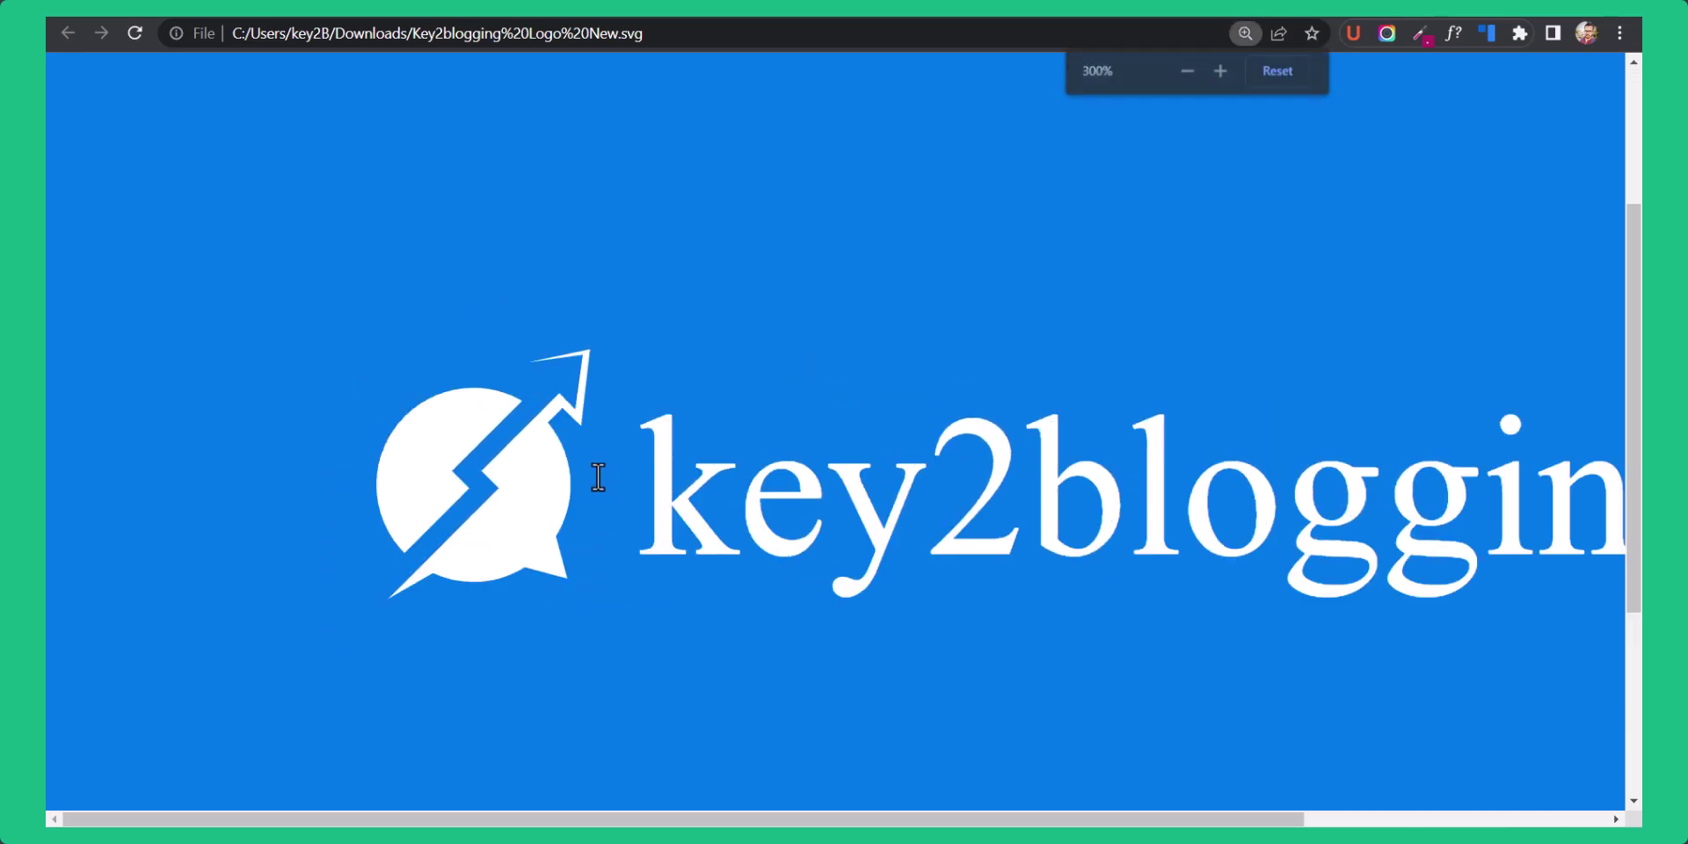
scroll(597, 477, down, 2)
key(ctrl+plus)
key(ctrl+plus)
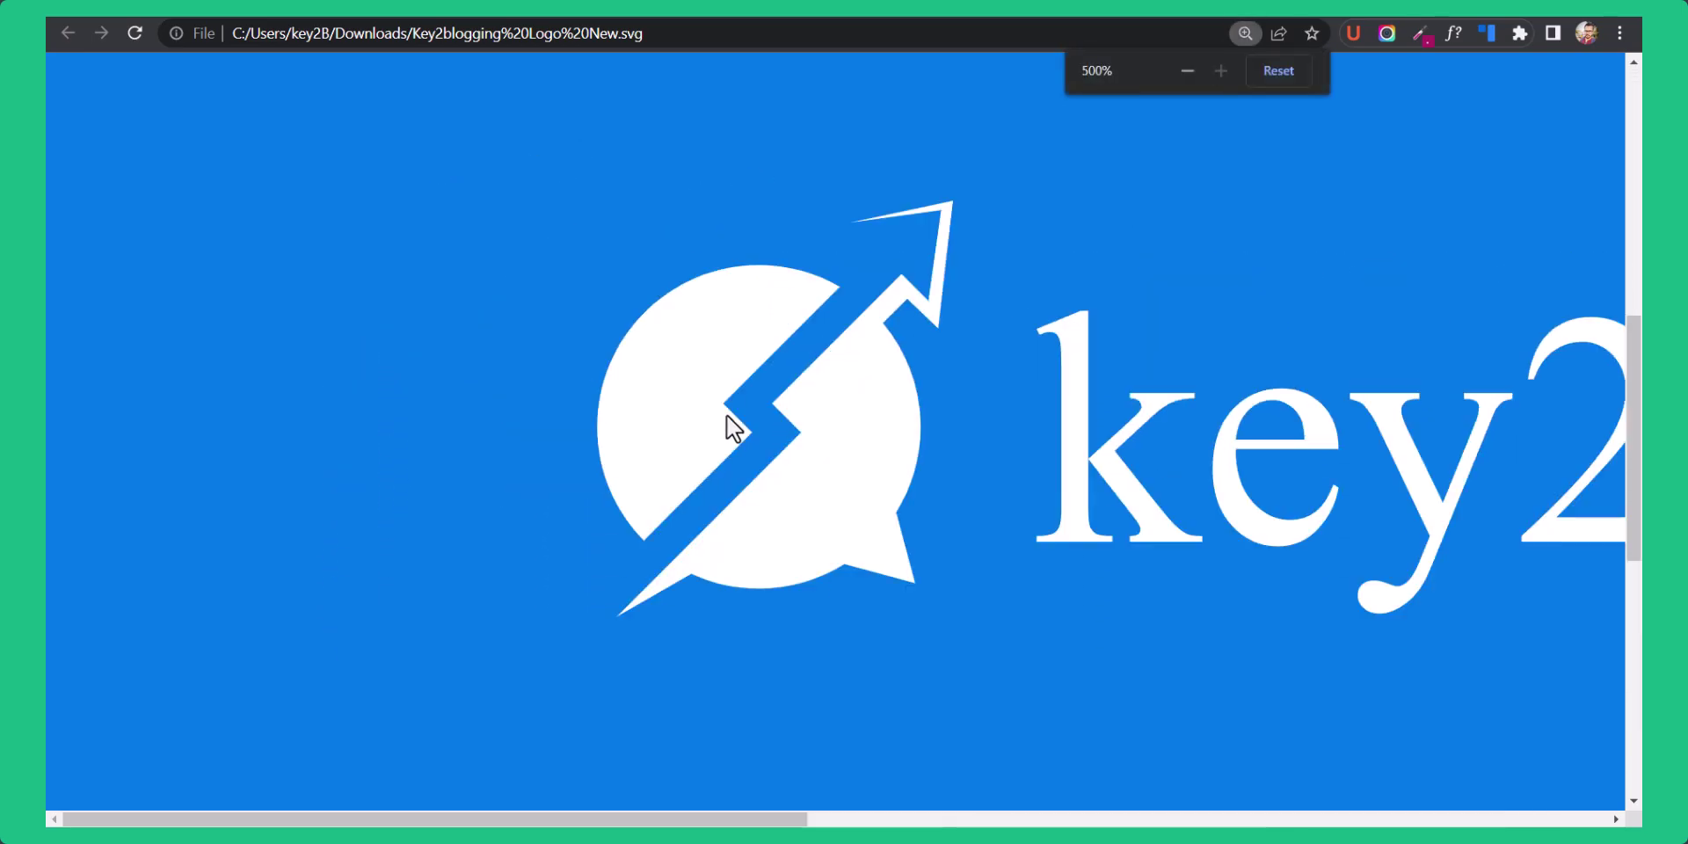
scroll(1027, 466, right, 15)
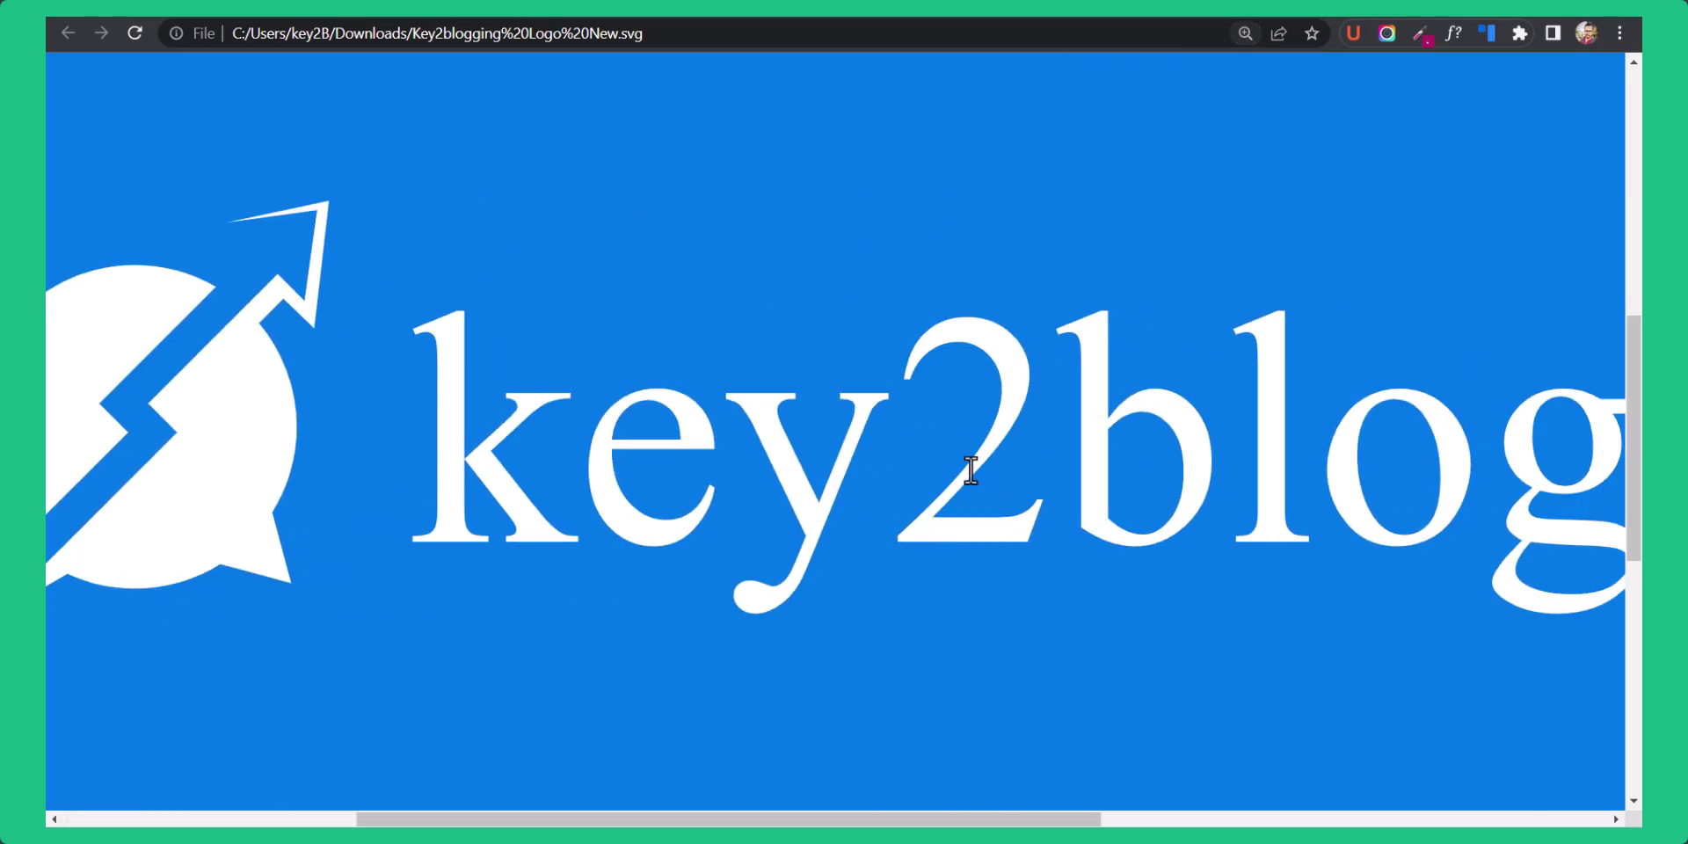
scroll(916, 479, left, 10)
scroll(334, 483, up, 2)
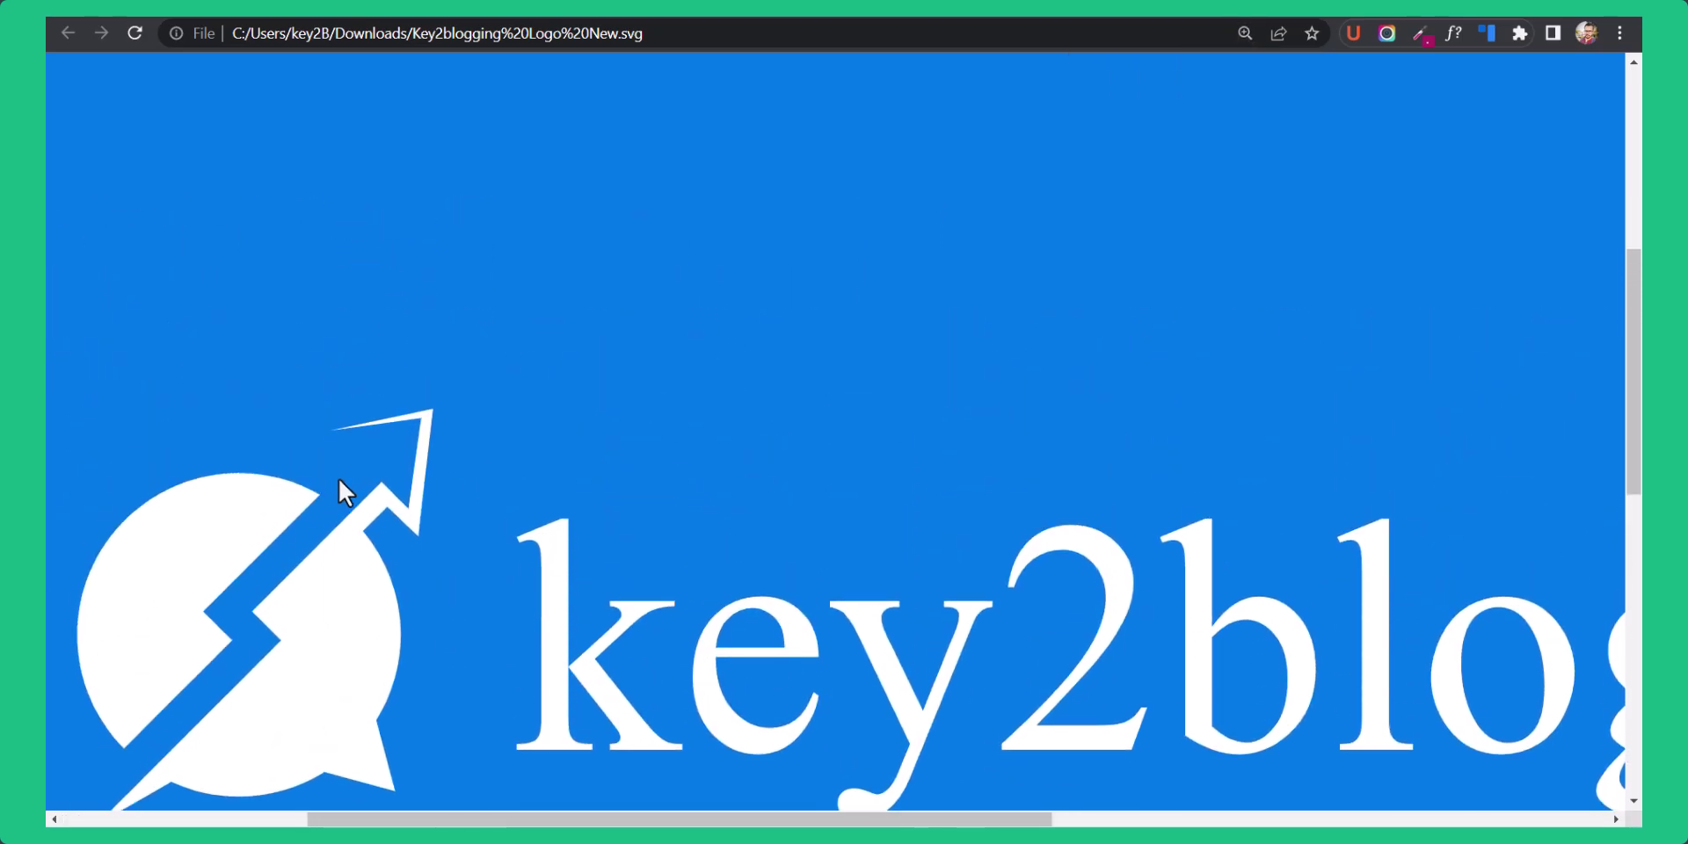
scroll(290, 462, down, 2)
key(ctrl+minus)
key(ctrl+minus)
key(ctrl+minus)
key(ctrl+minus)
key(ctrl+minus)
key(ctrl+minus)
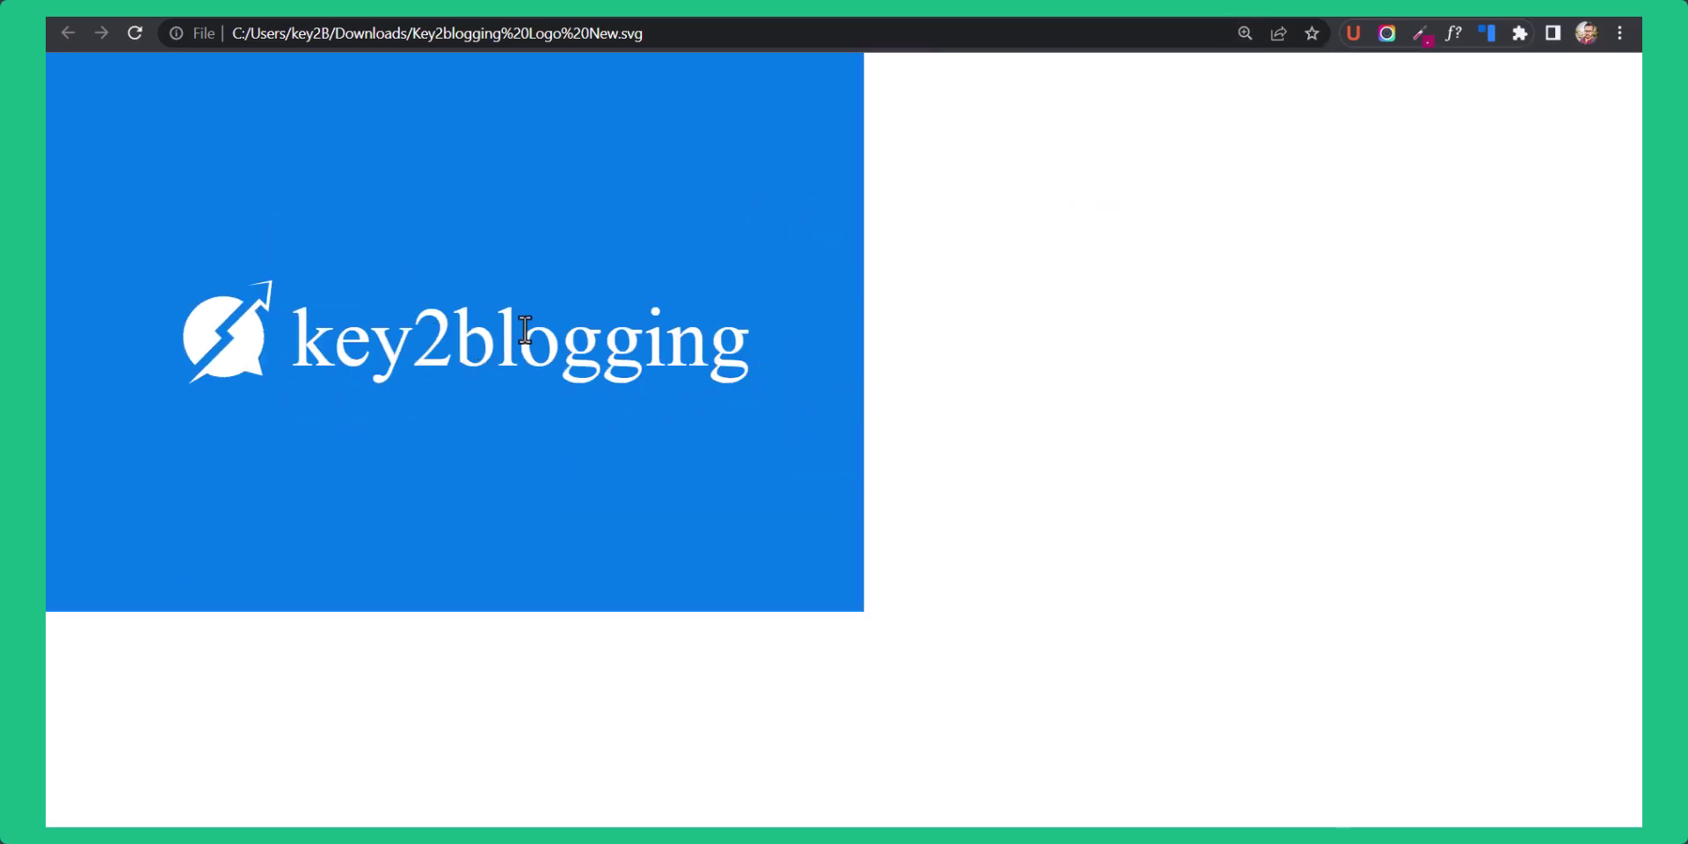
right_click(525, 329)
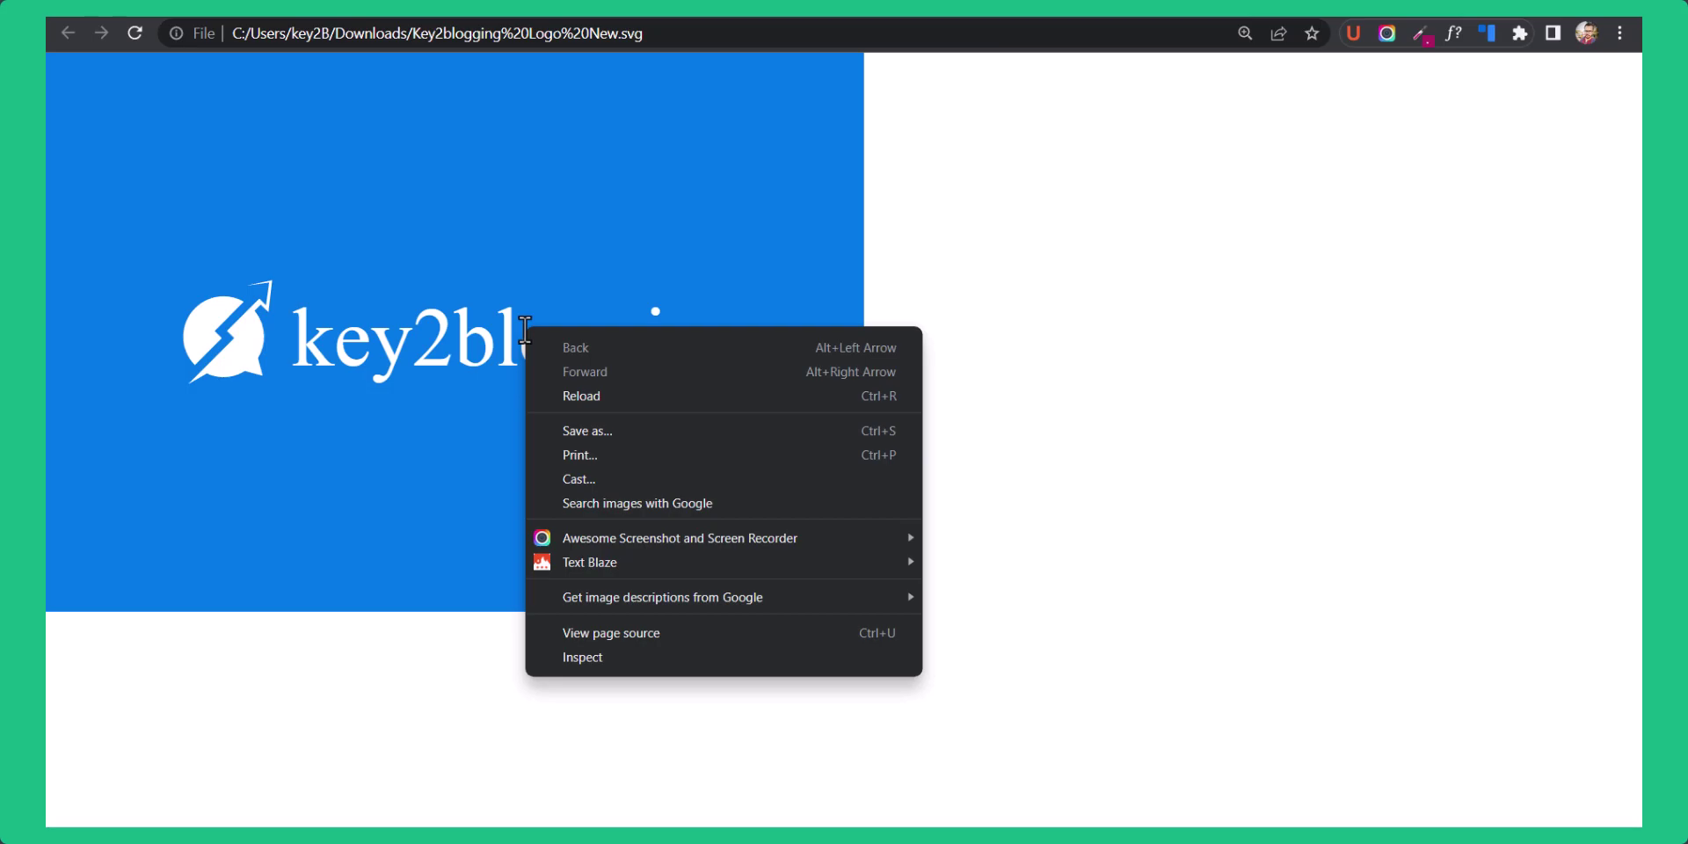
click(1329, 18)
Open a new tab and run a web search for 'svg to png'.
click(1329, 18)
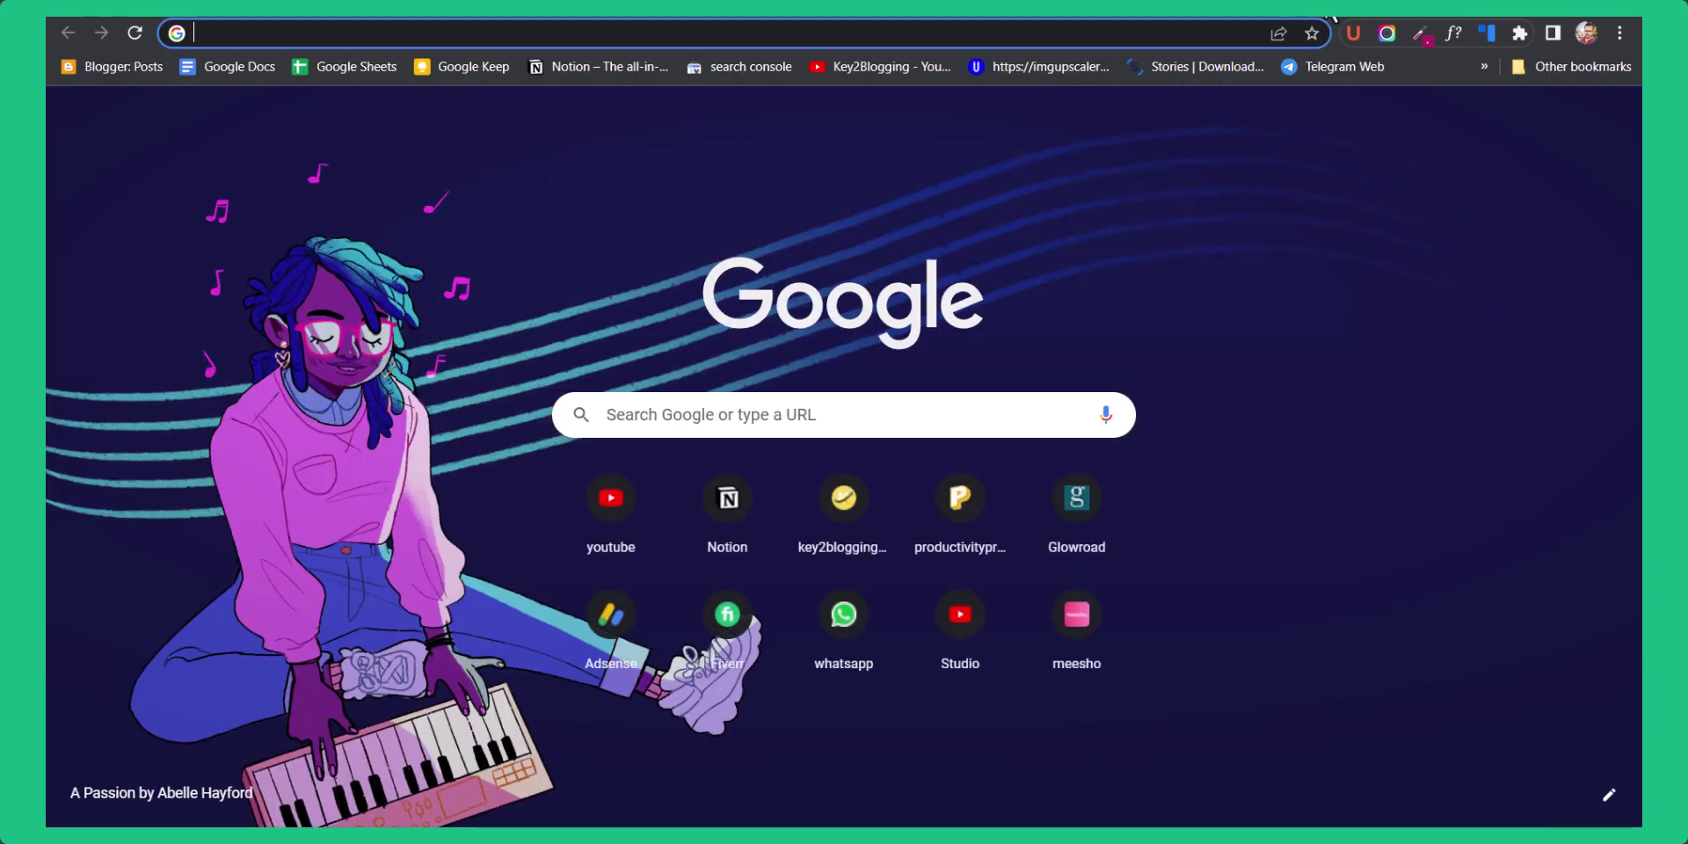
text(svg to pn)
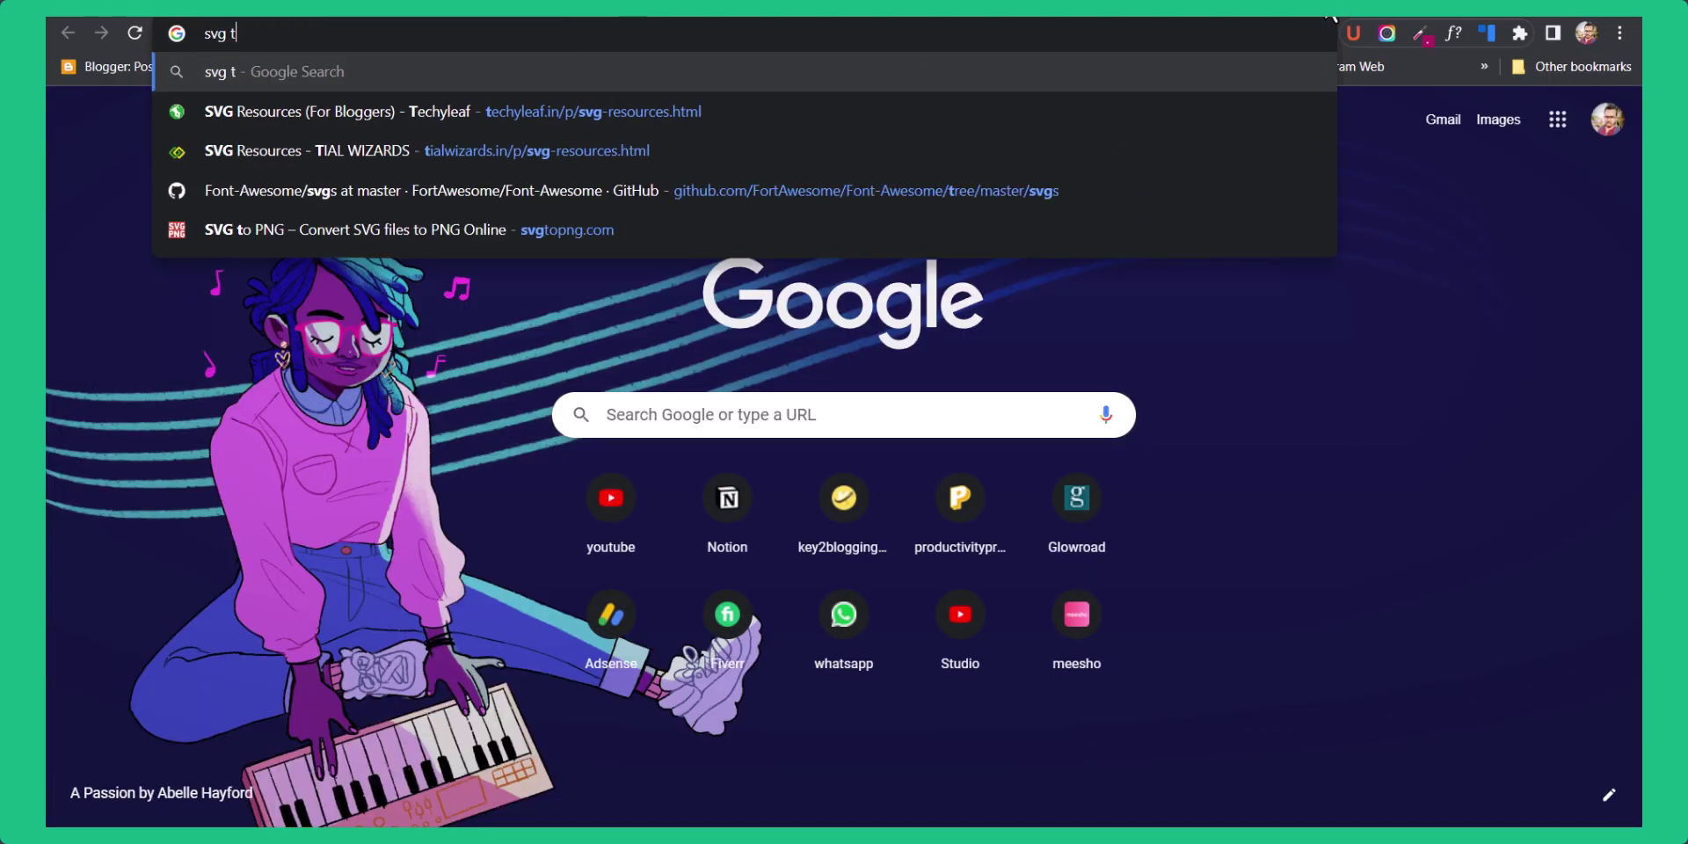
text(g)
key(Return)
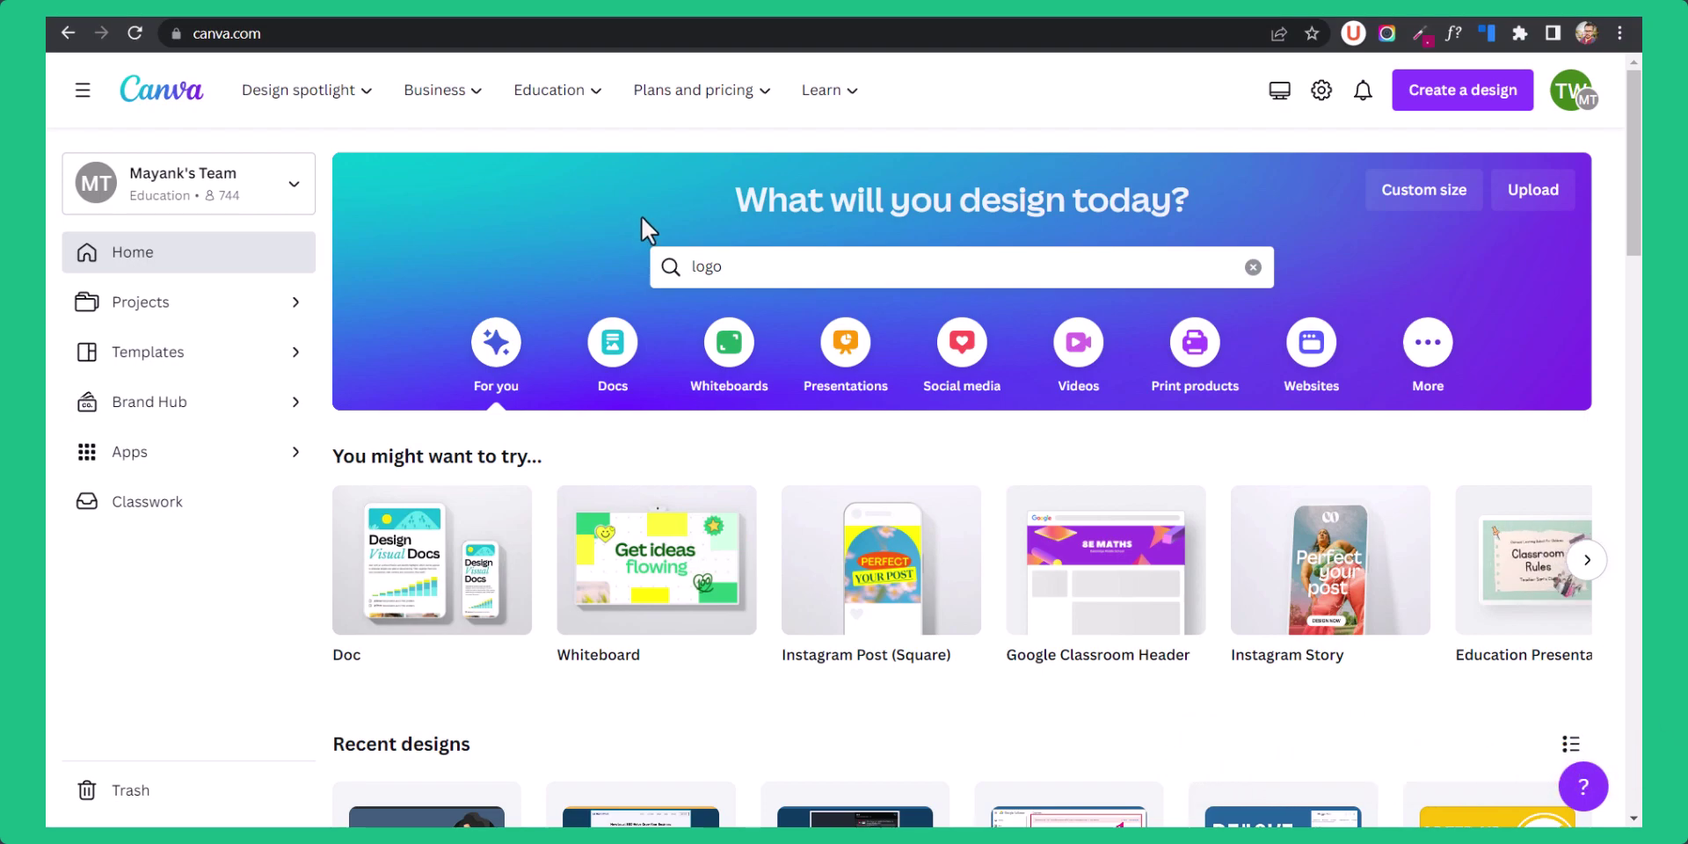
Open Canva's Logo template gallery and scroll through the logo templates.
click(809, 264)
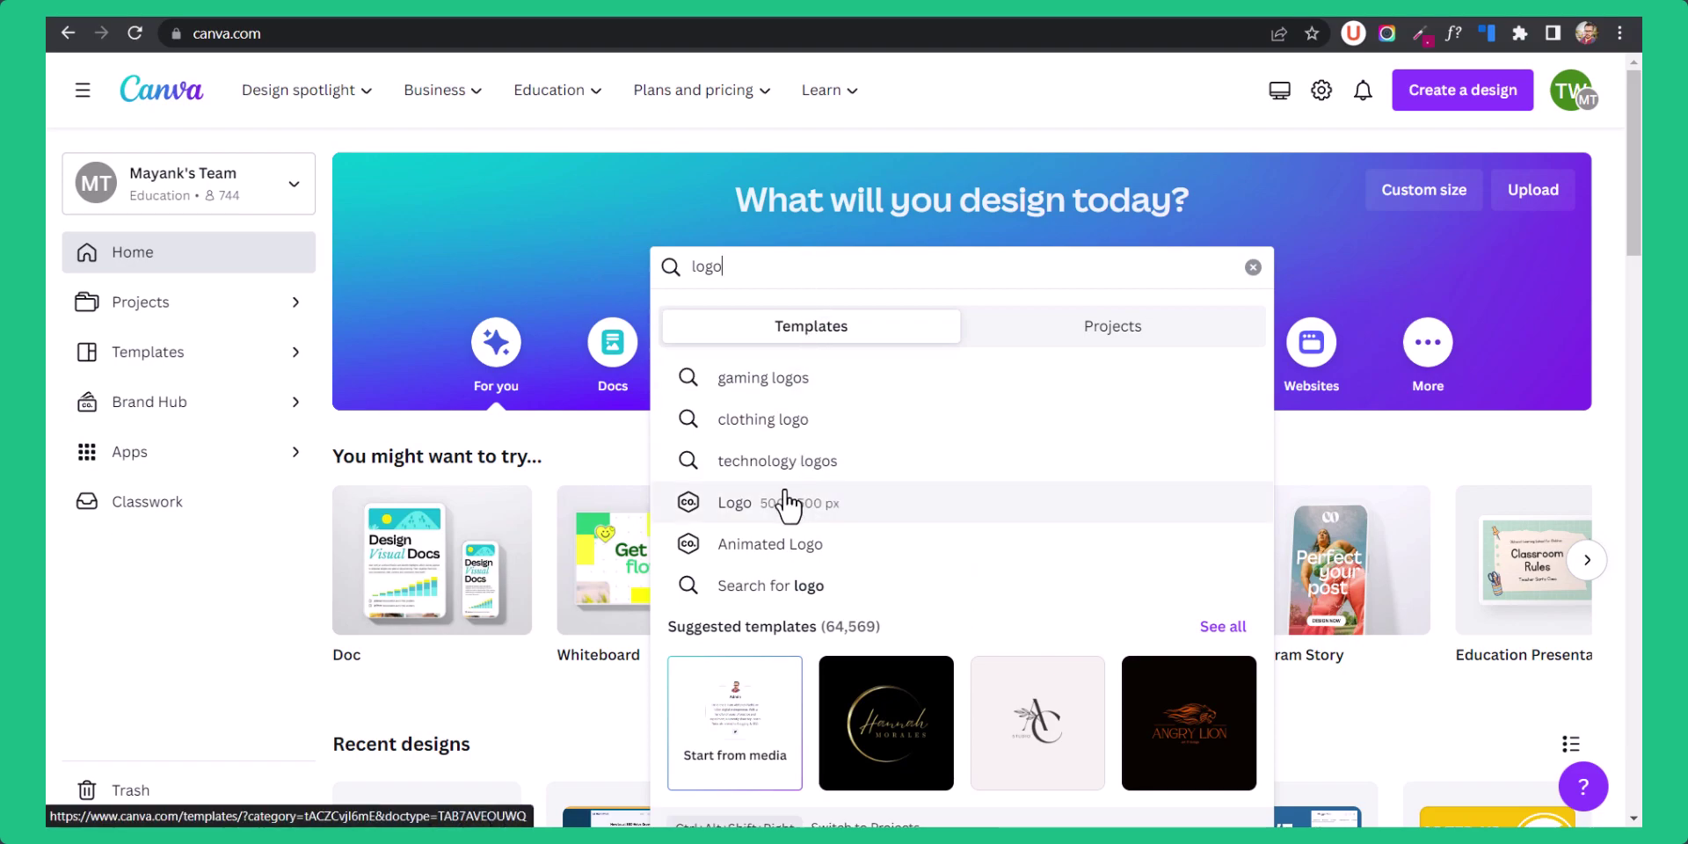
click(866, 521)
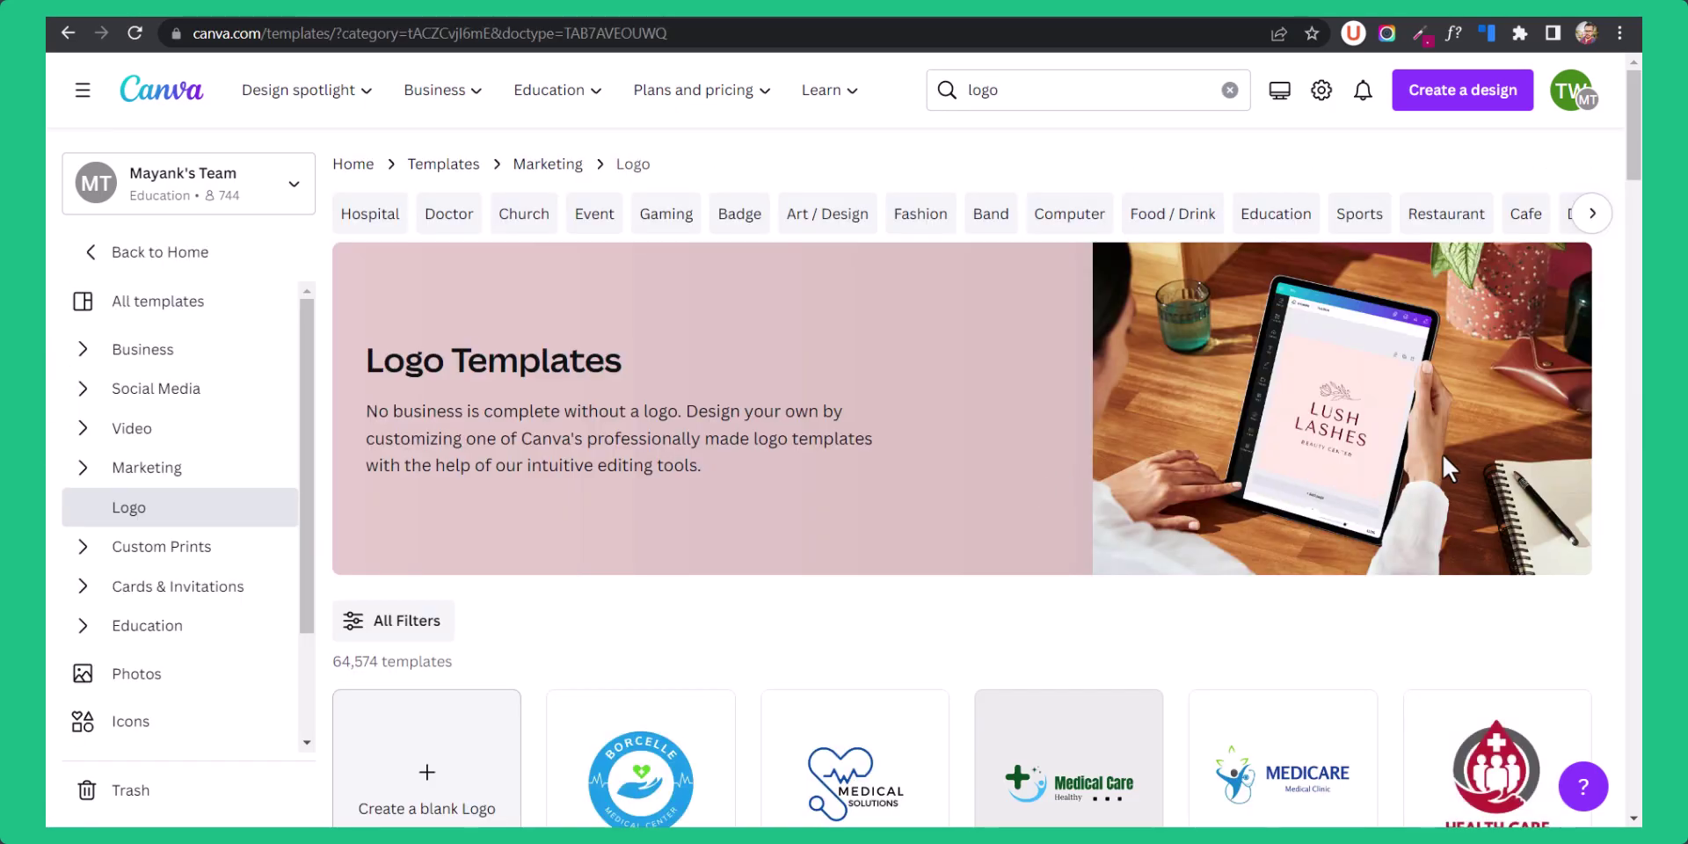
scroll(1451, 453, down, 8)
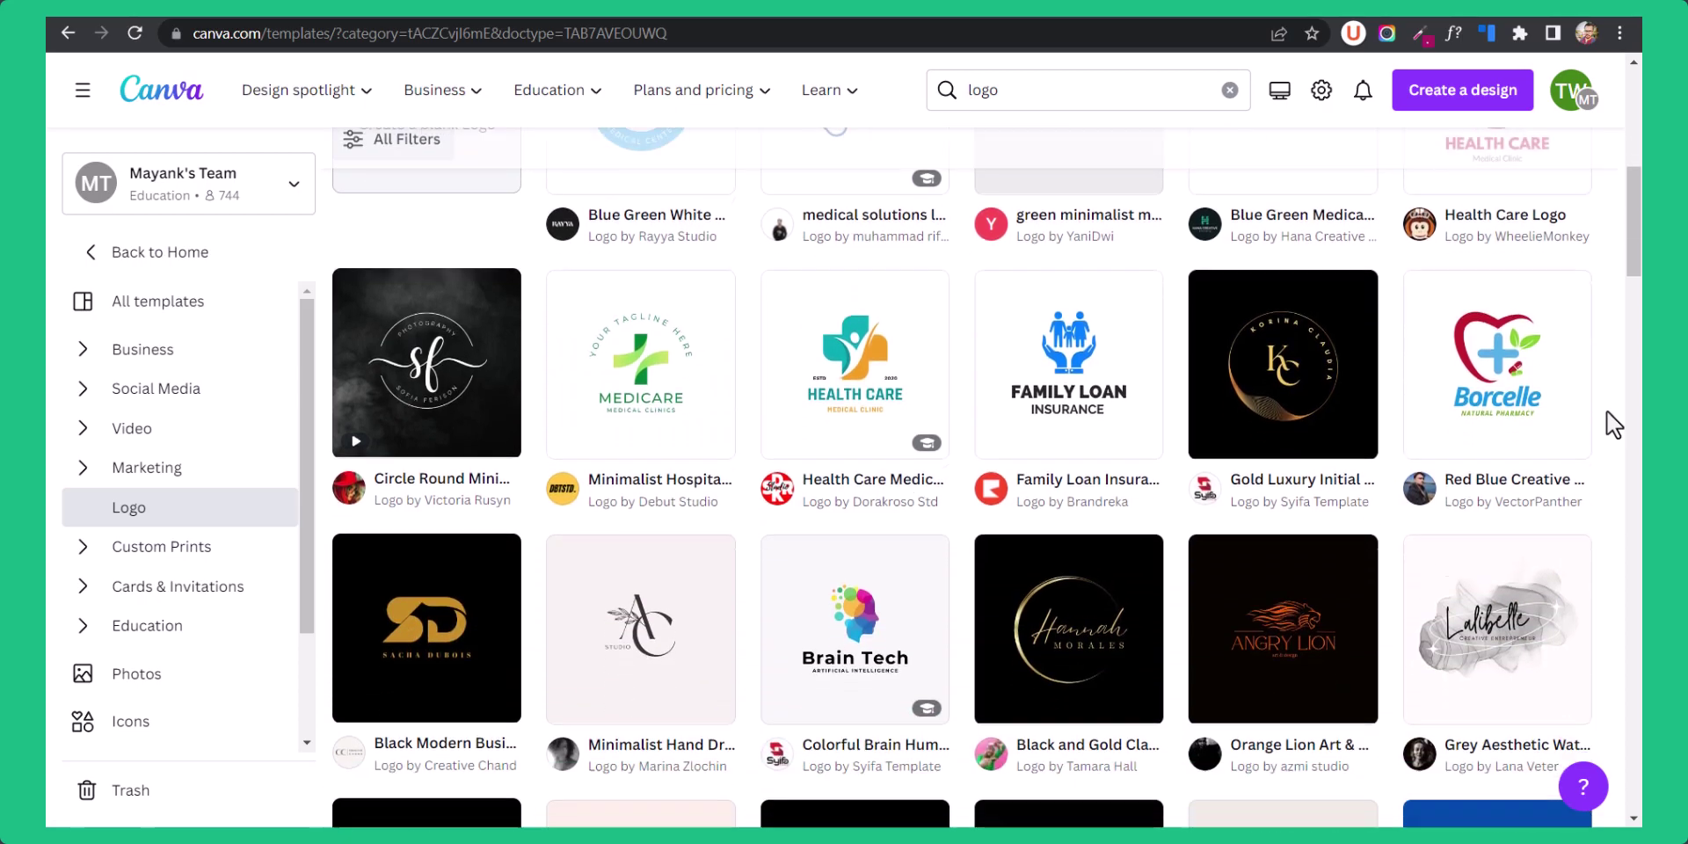
scroll(1606, 410, down, 3)
scroll(1612, 411, down, 12)
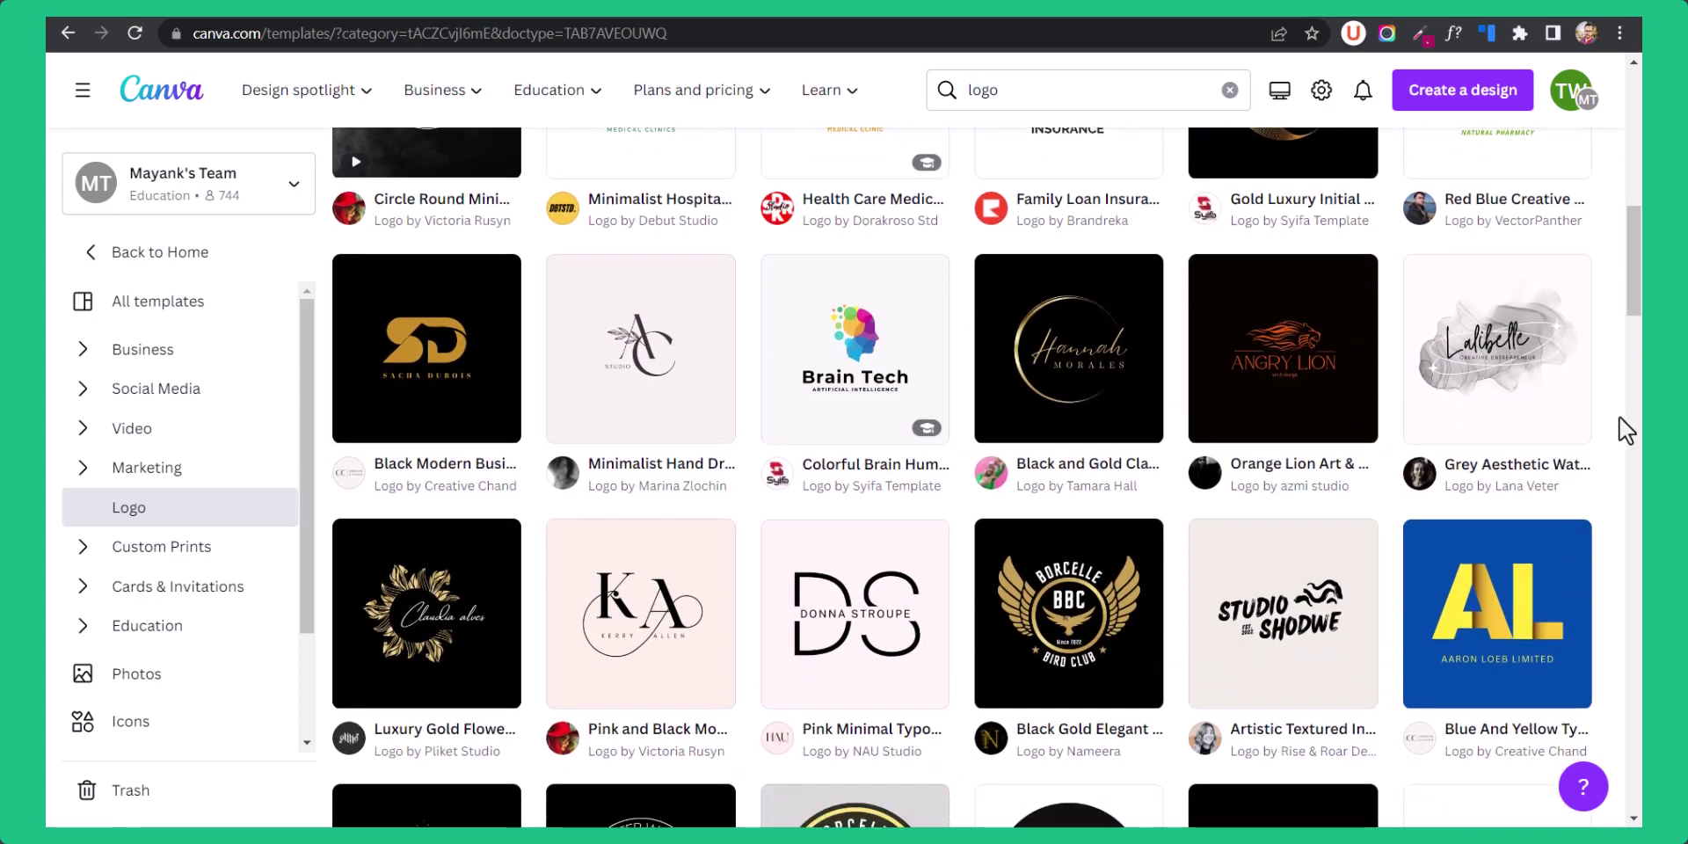
scroll(1619, 415, up, 2)
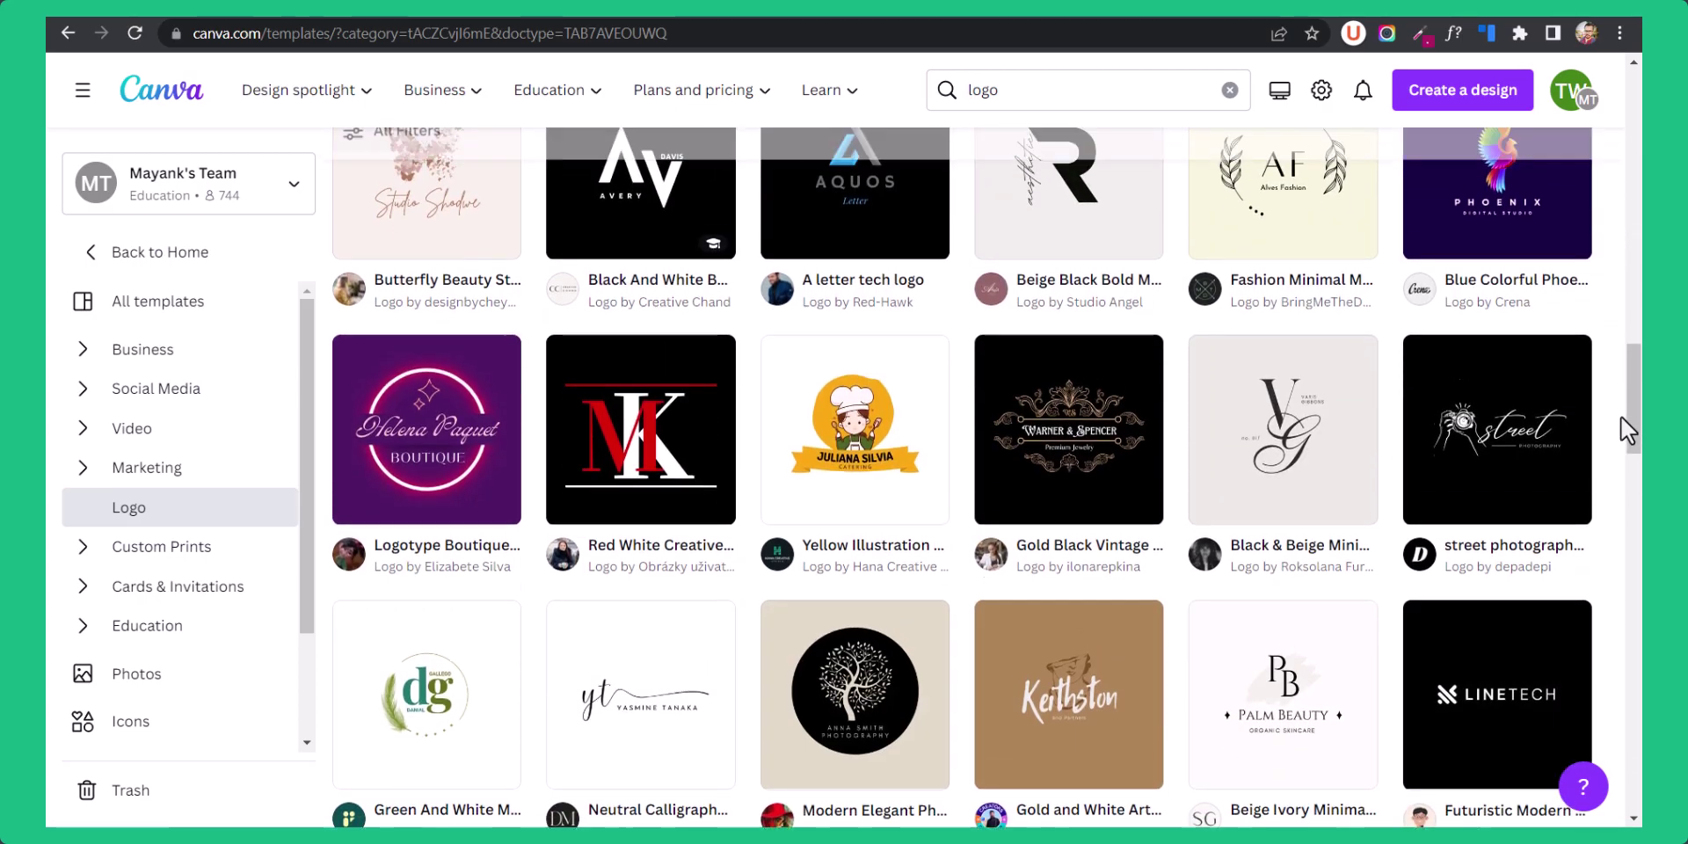
scroll(1633, 439, down, 19)
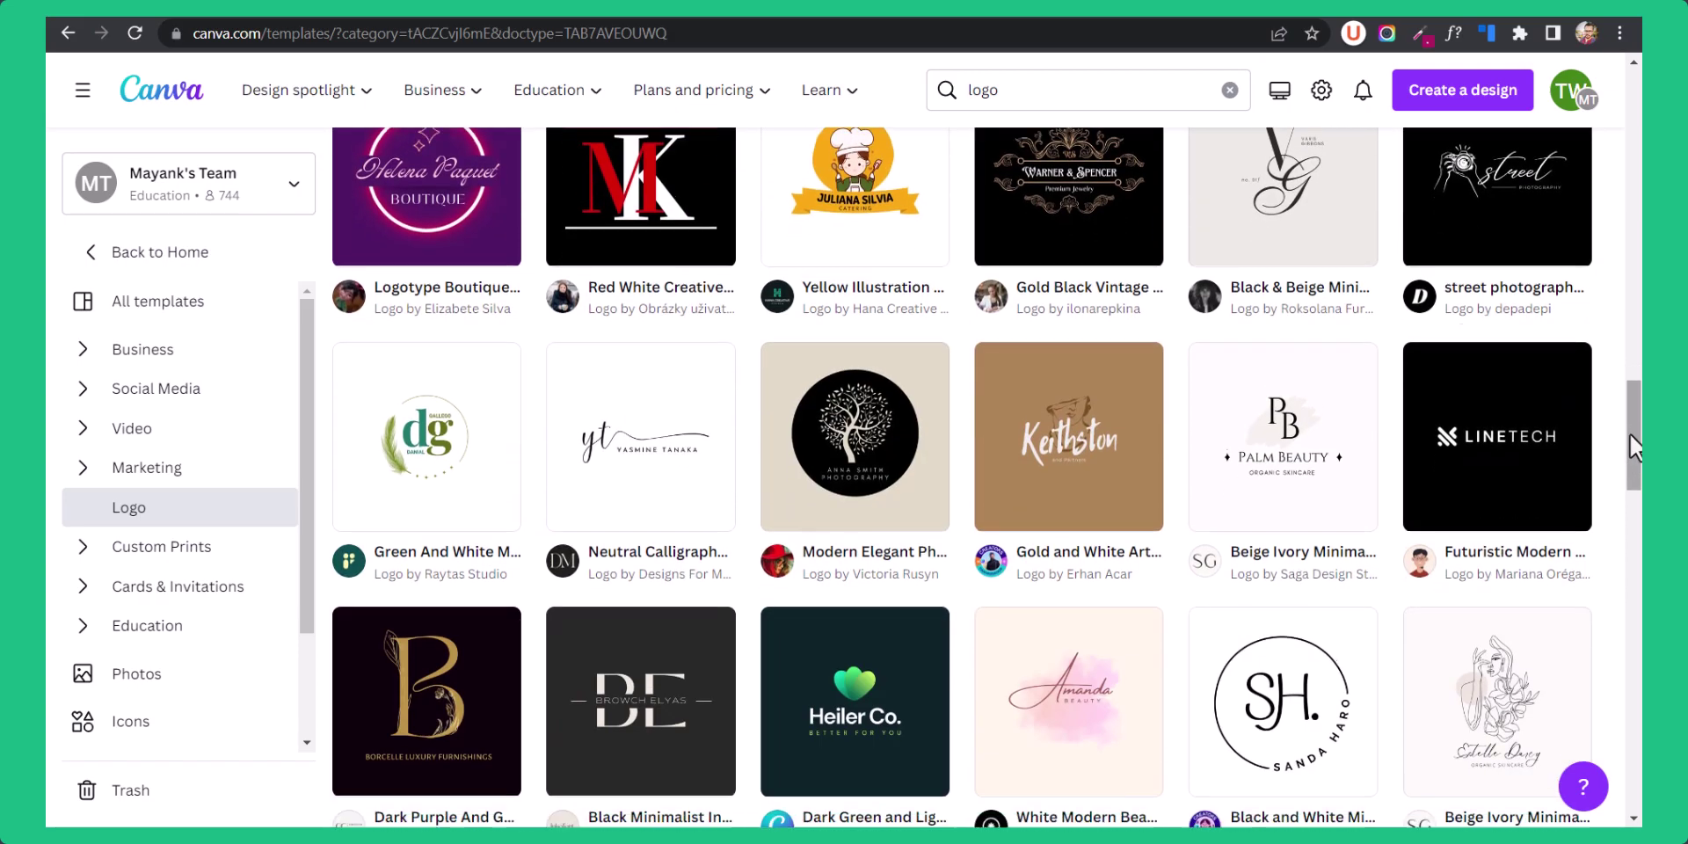
scroll(1630, 435, down, 6)
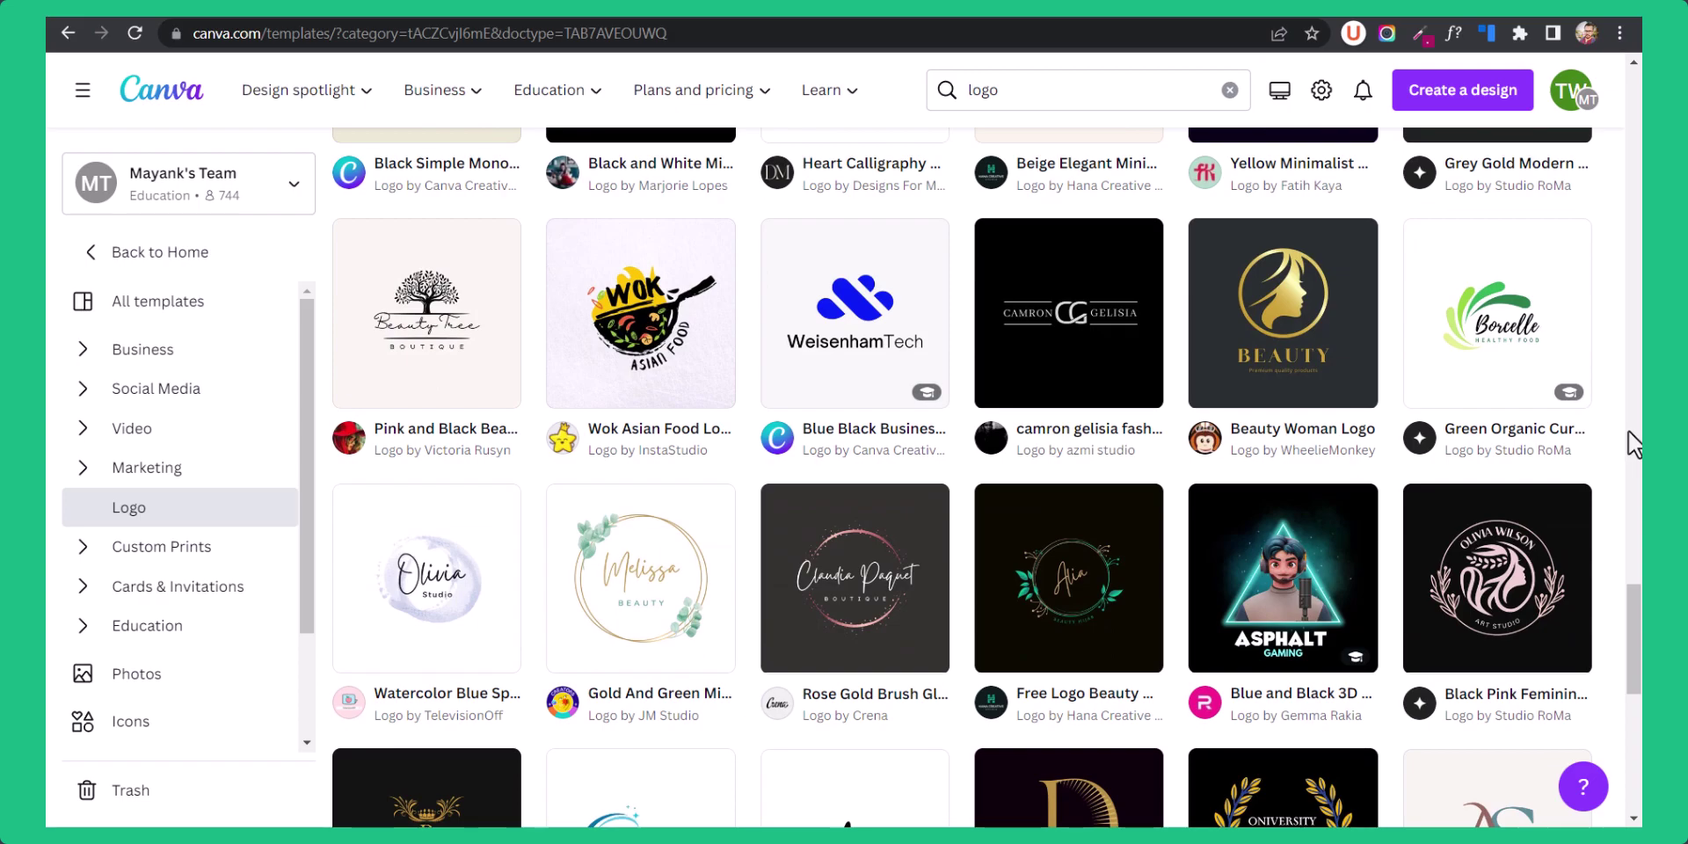
scroll(1628, 430, down, 5)
scroll(1628, 426, down, 8)
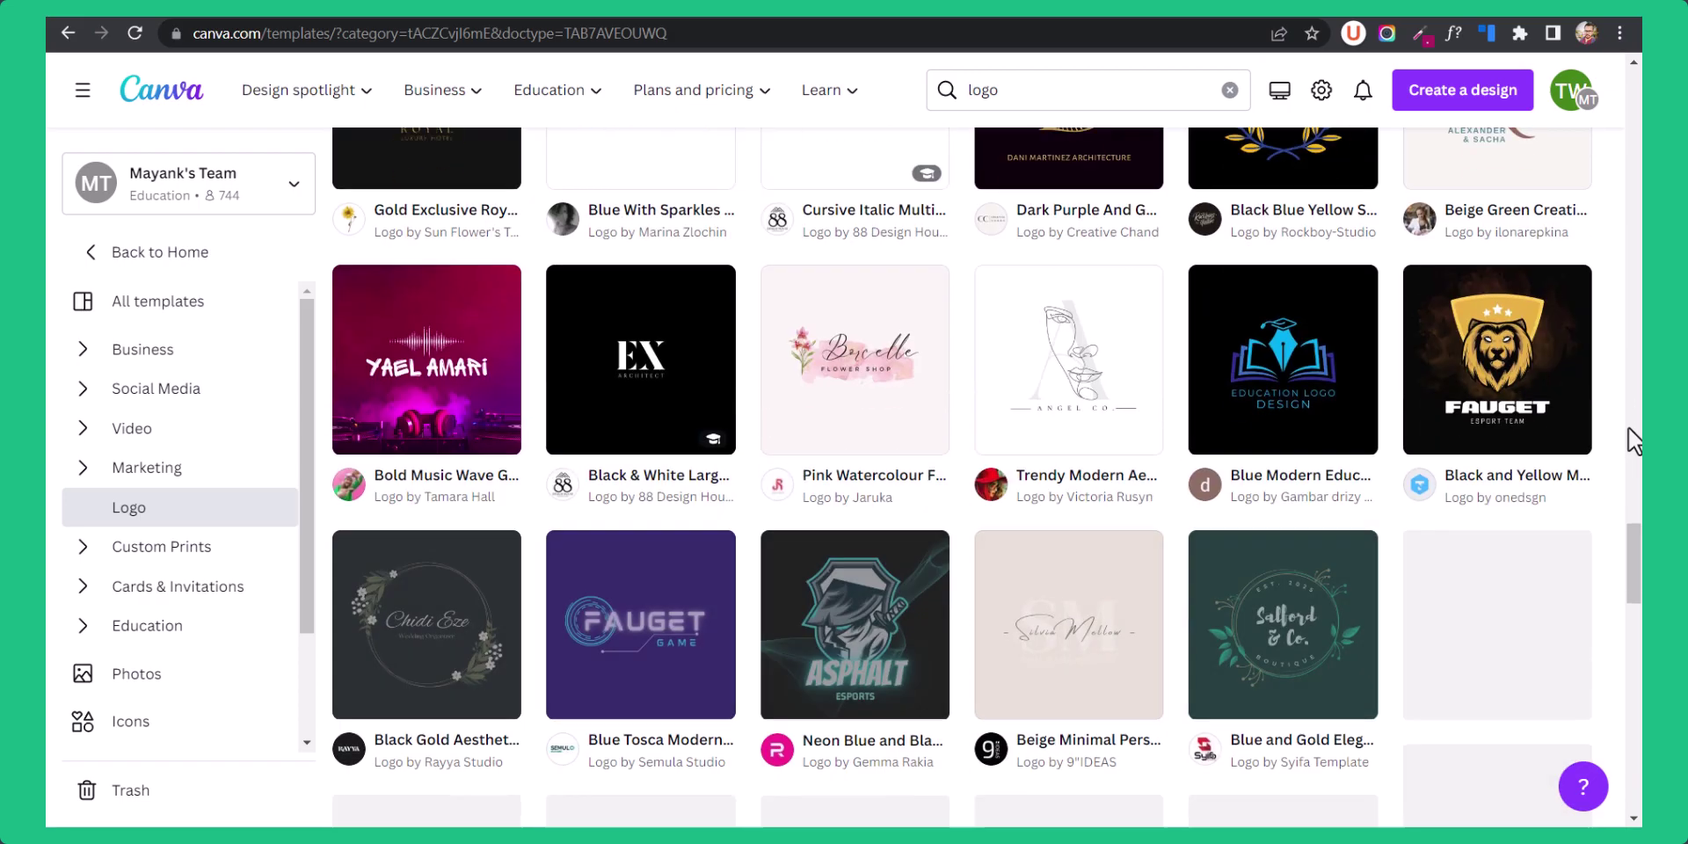
scroll(1628, 425, down, 10)
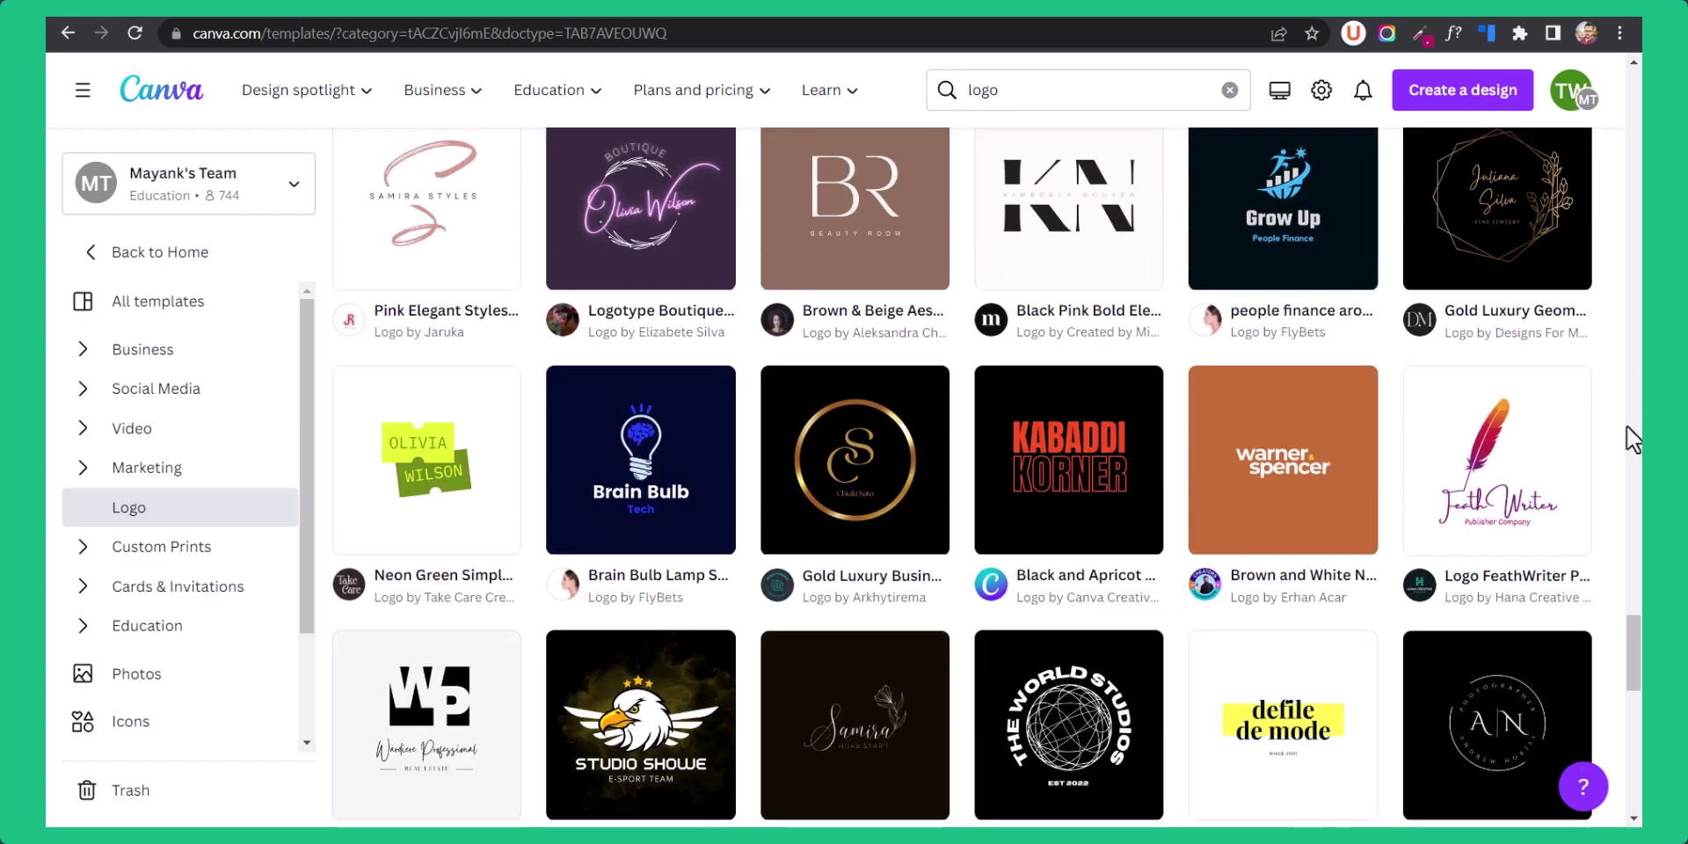
Preview the Brain Bulb template and scroll its 'More like this' list.
click(635, 461)
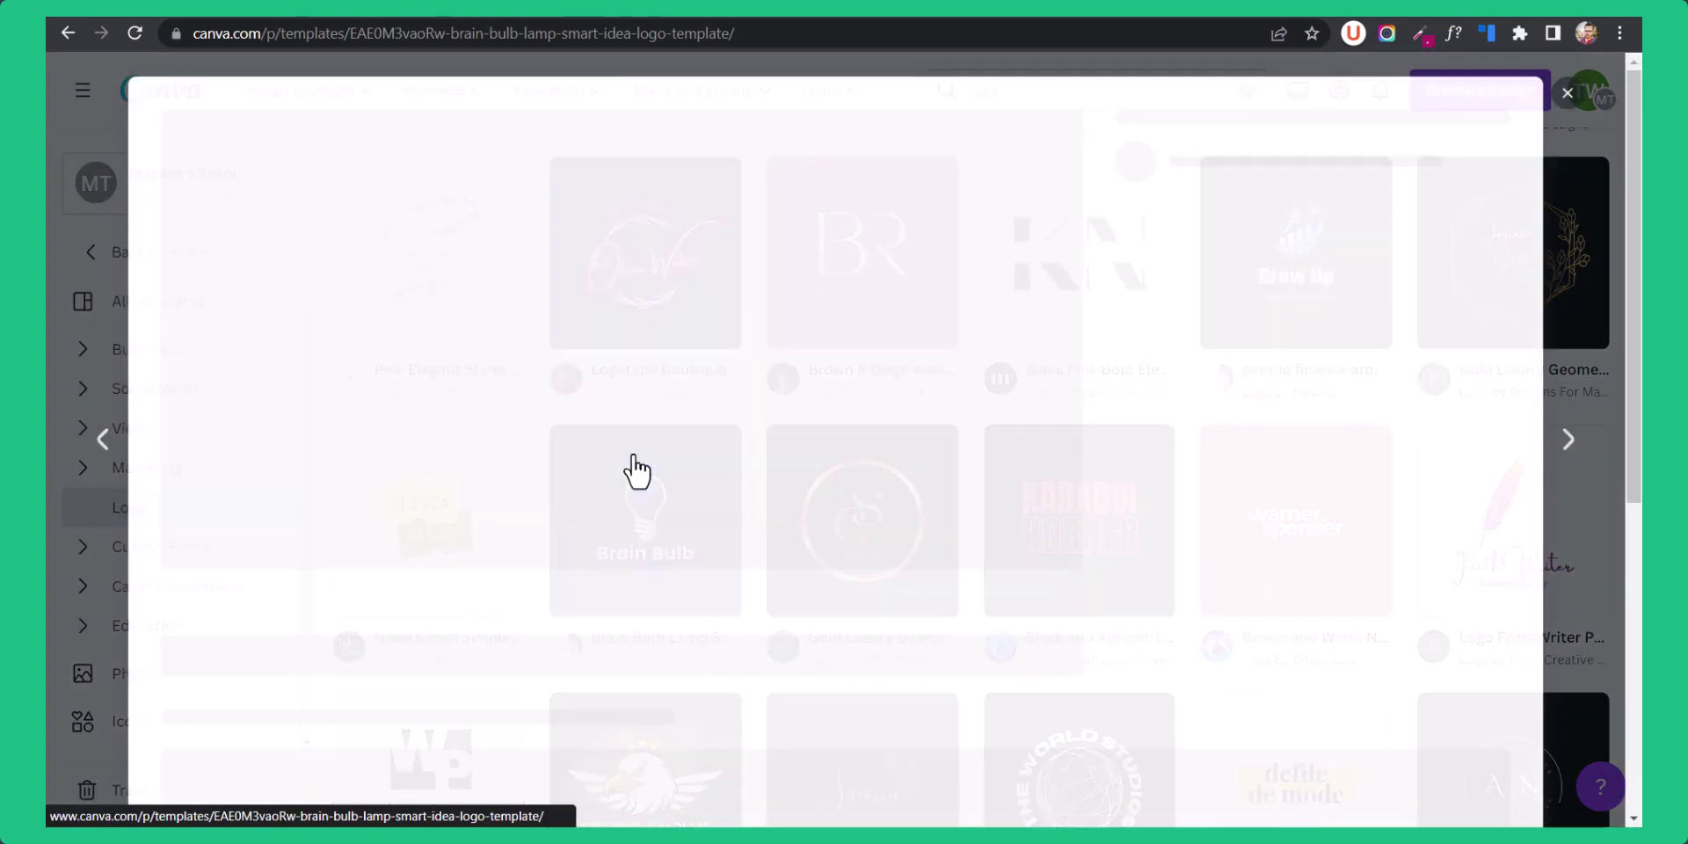
scroll(1055, 505, down, 3)
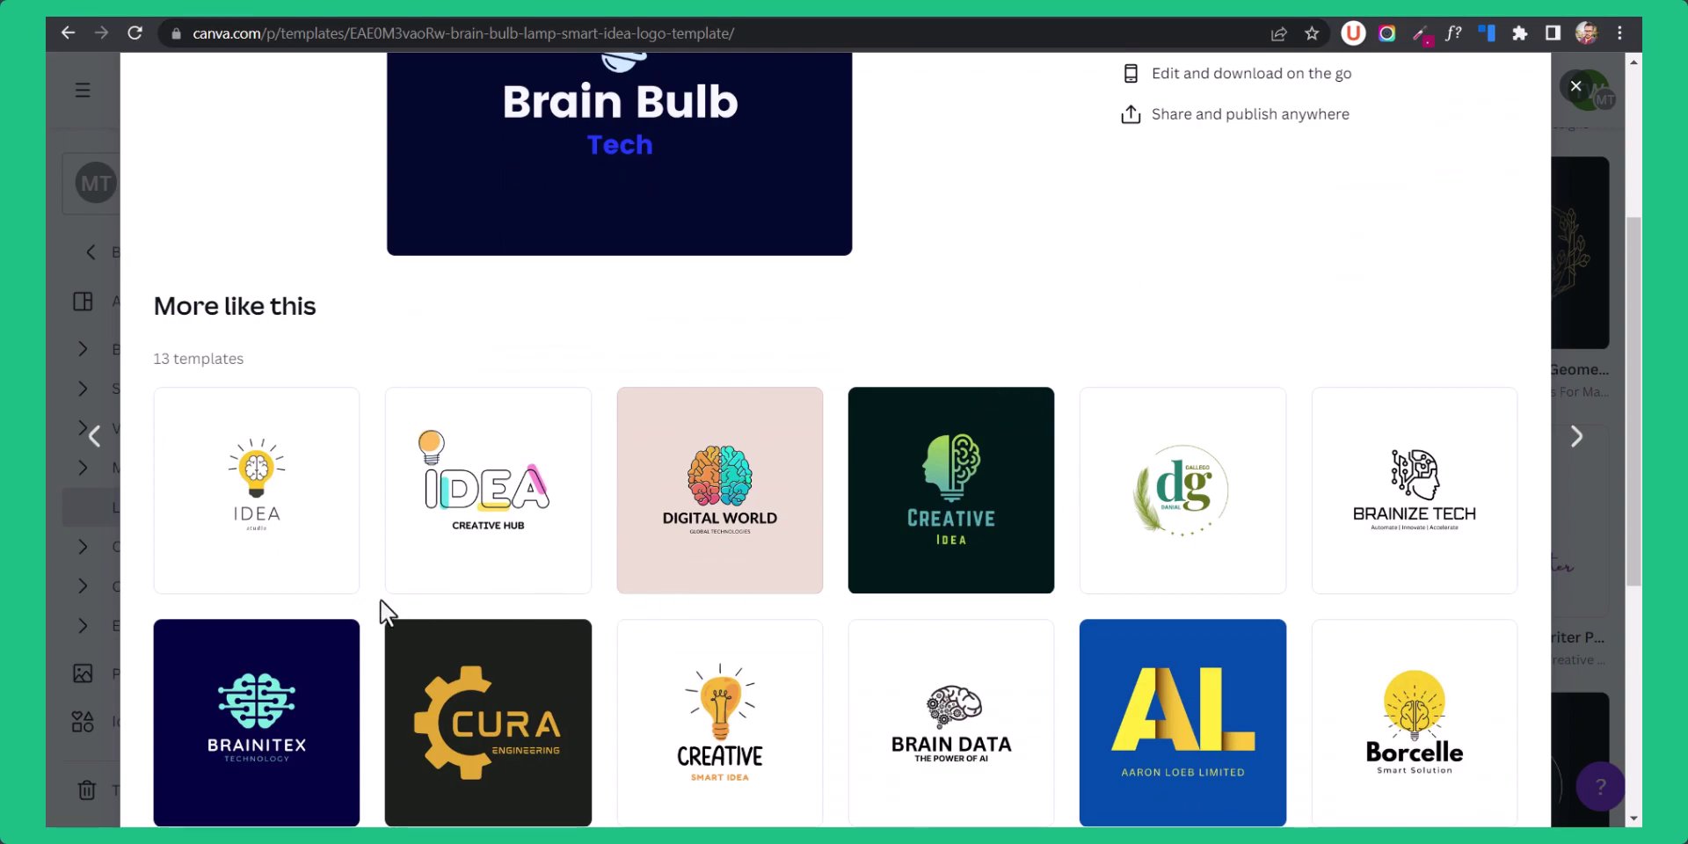
scroll(1319, 607, down, 2)
scroll(1172, 693, down, 3)
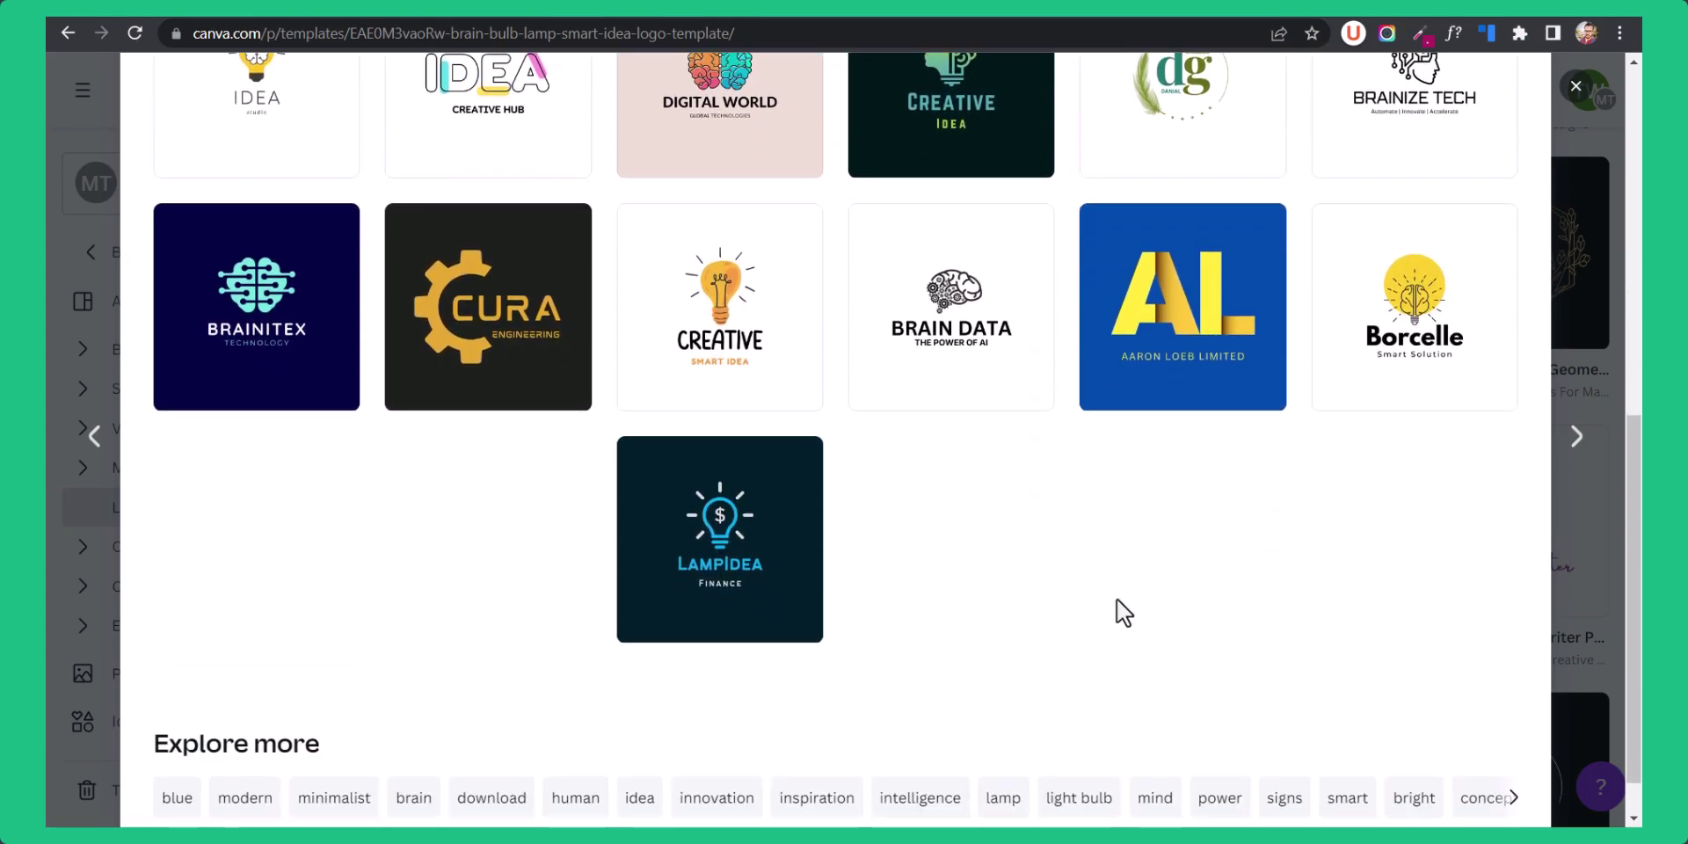
Customize the LampIdea lamp-with-dollar template and select its LampIdea title.
click(714, 533)
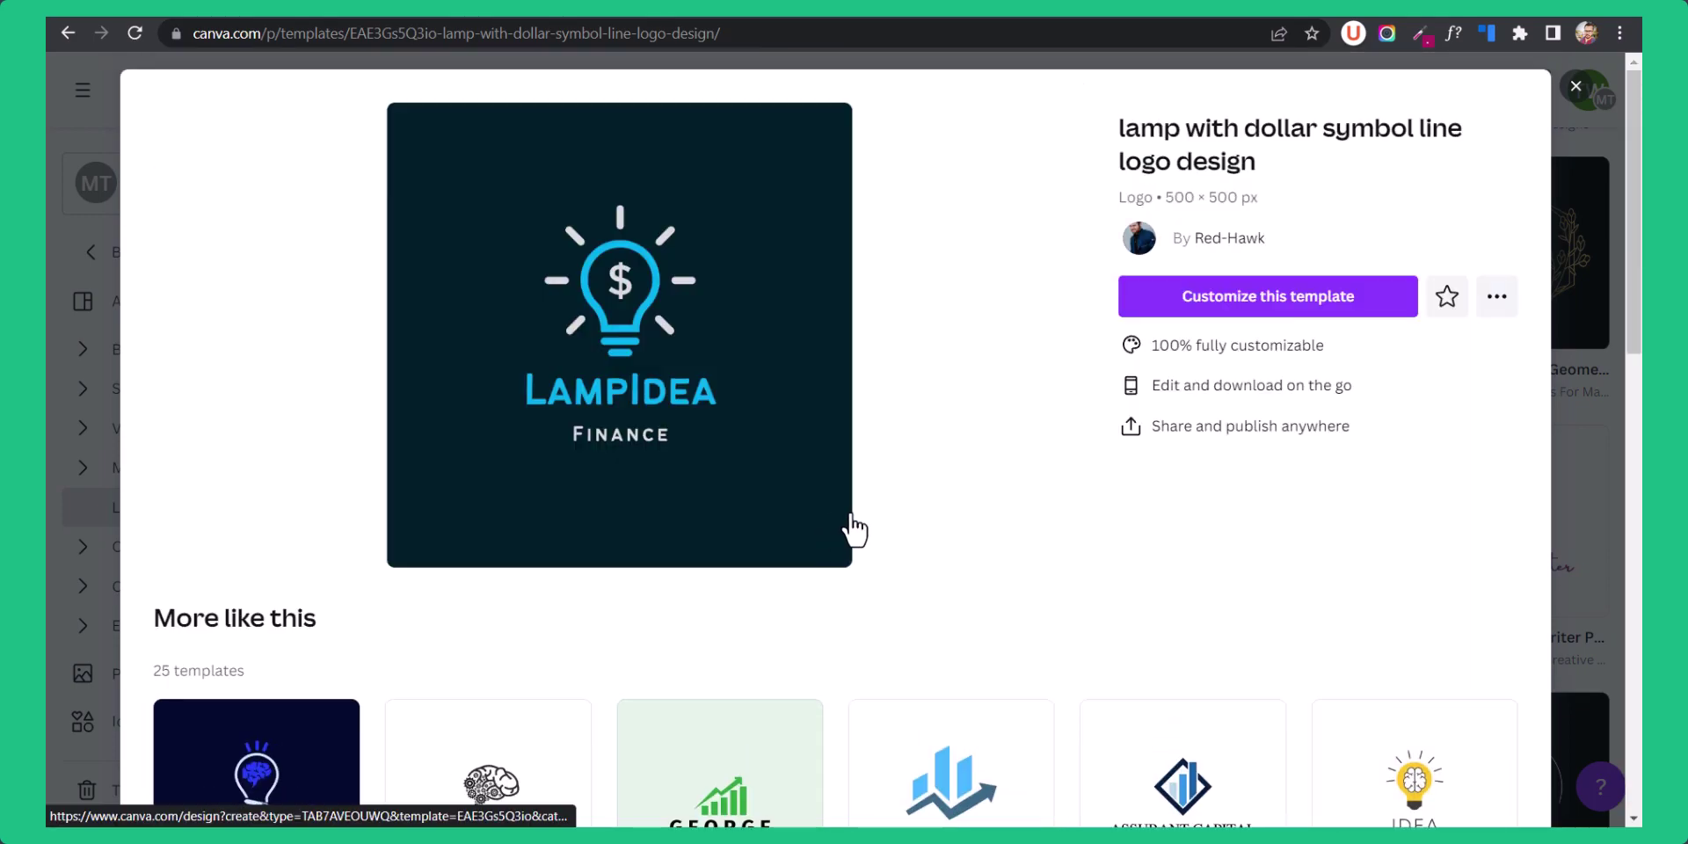
click(1341, 303)
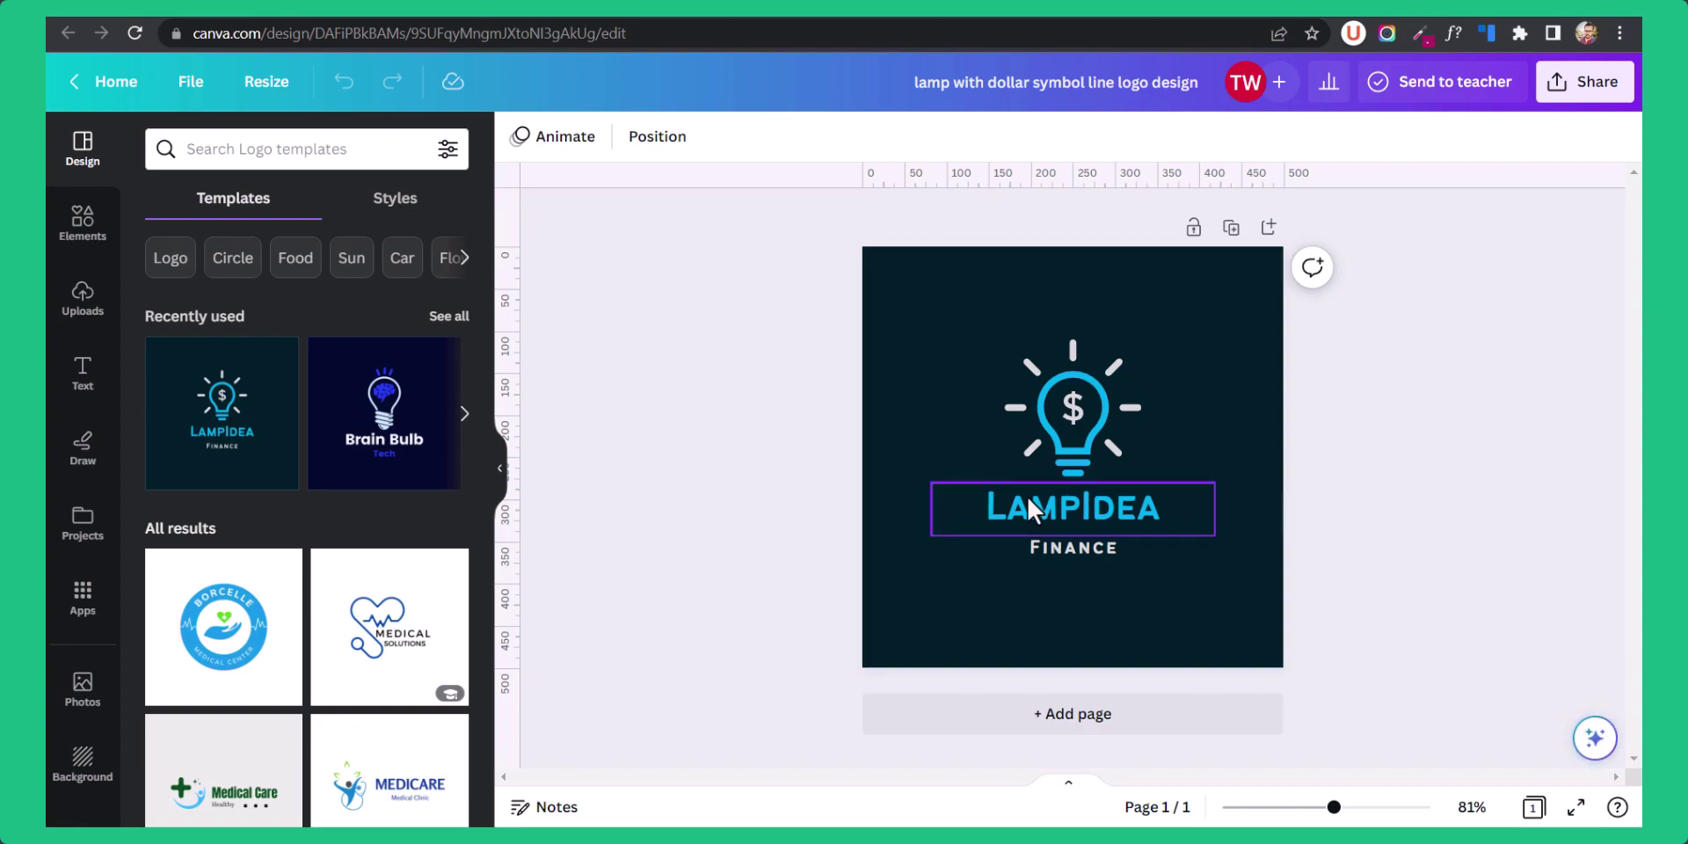
click(1006, 514)
click(1006, 515)
Retitle the logo 'Key2Blogging' and set it in the Tropika font.
text(K)
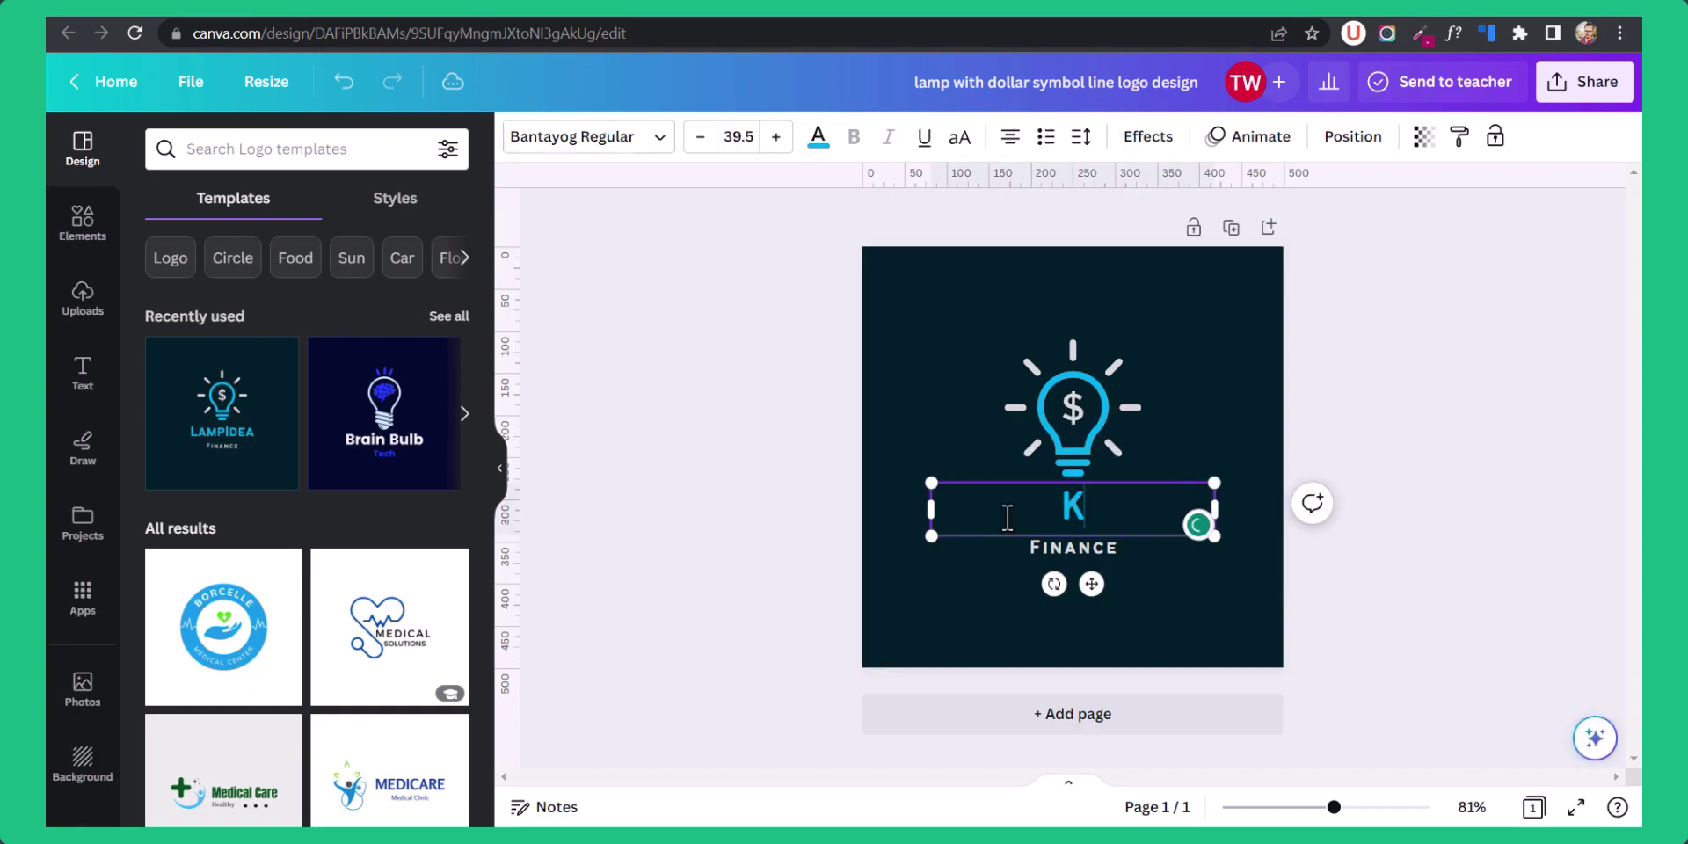
text(ey2B)
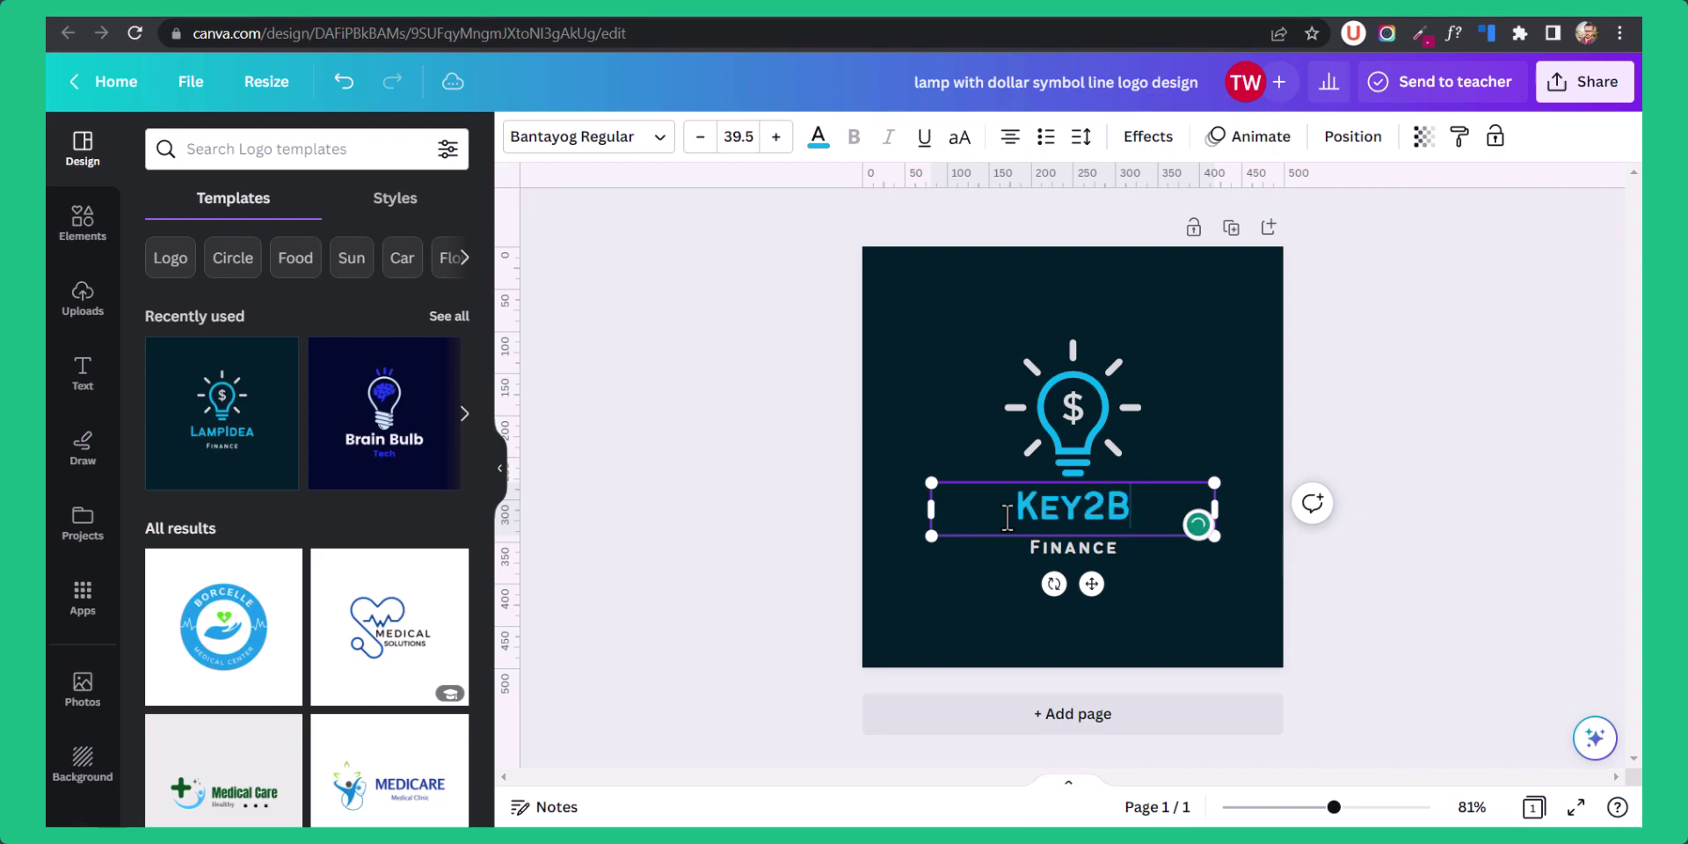
text(logging)
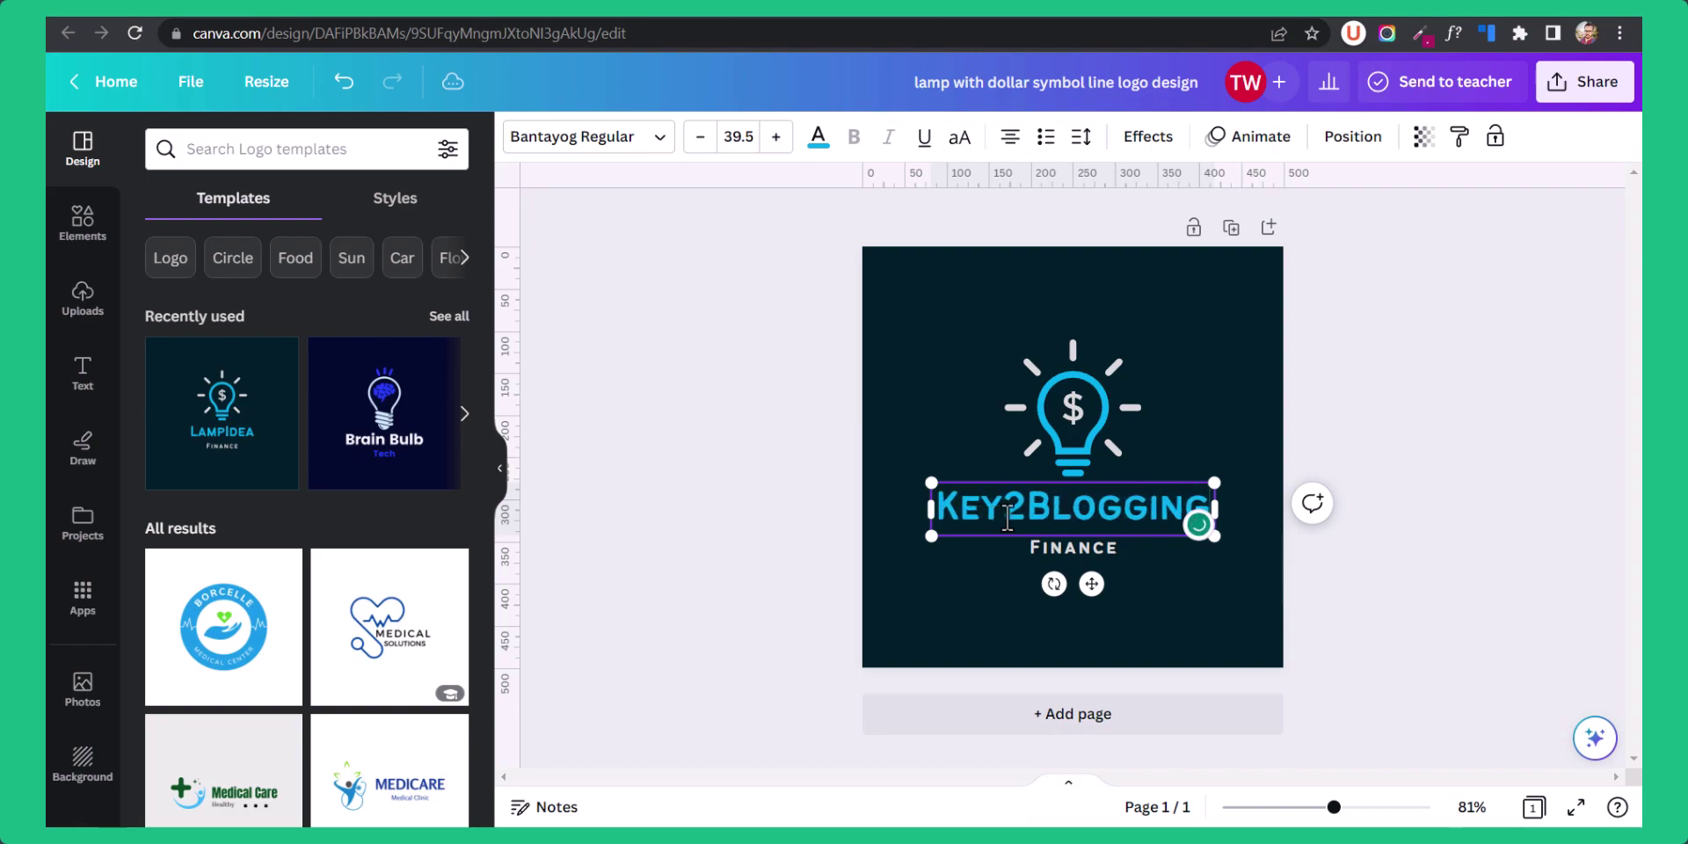
click(641, 138)
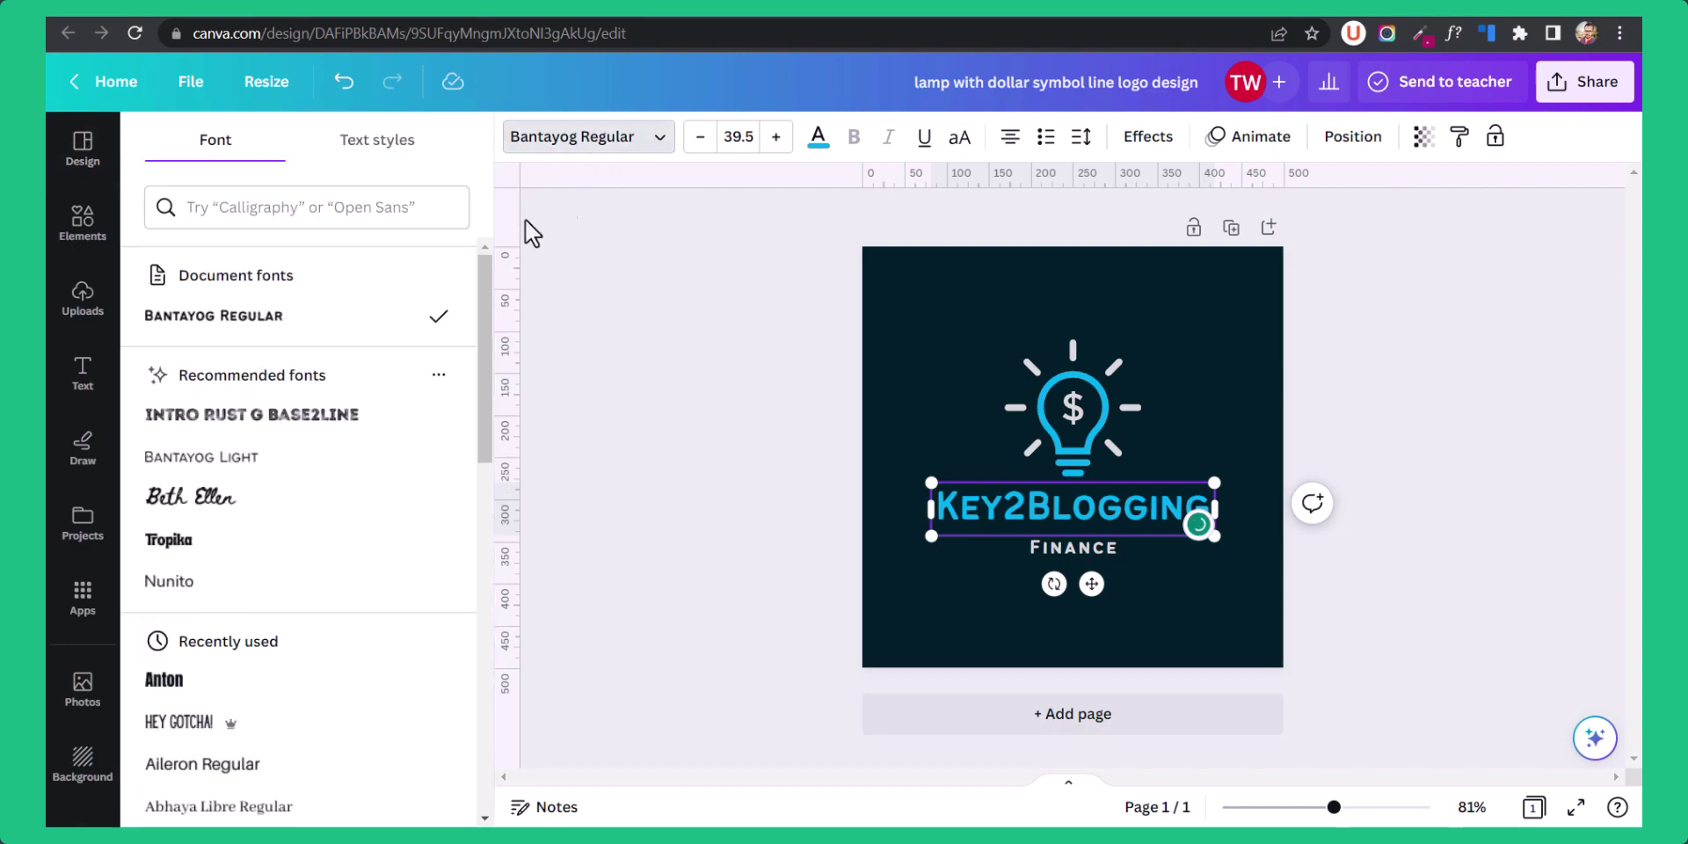
click(221, 560)
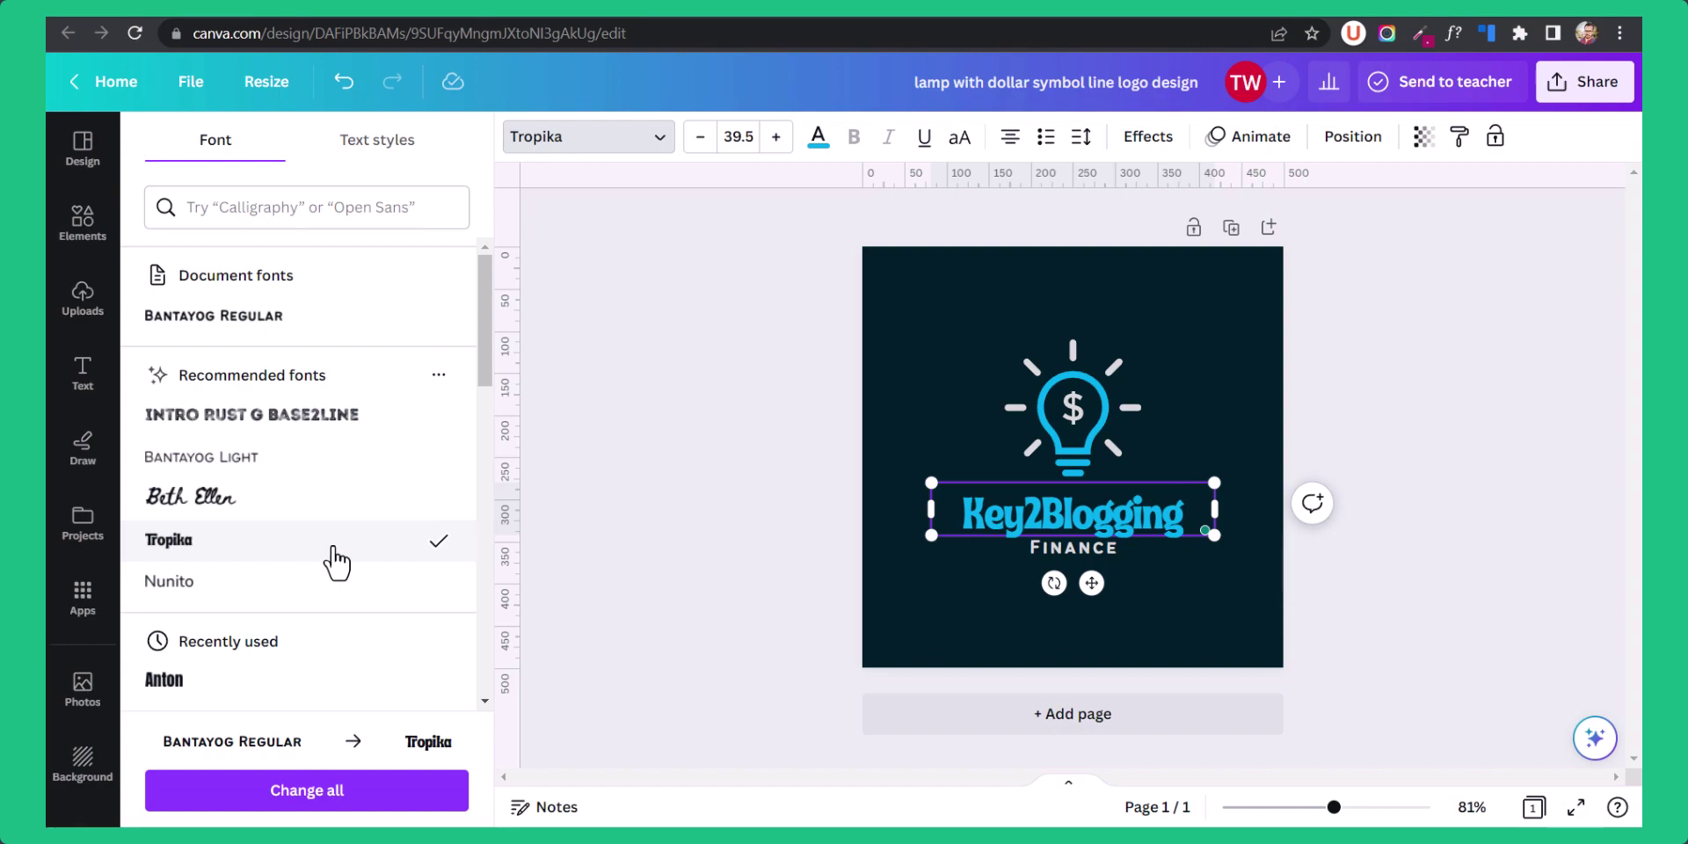
click(723, 495)
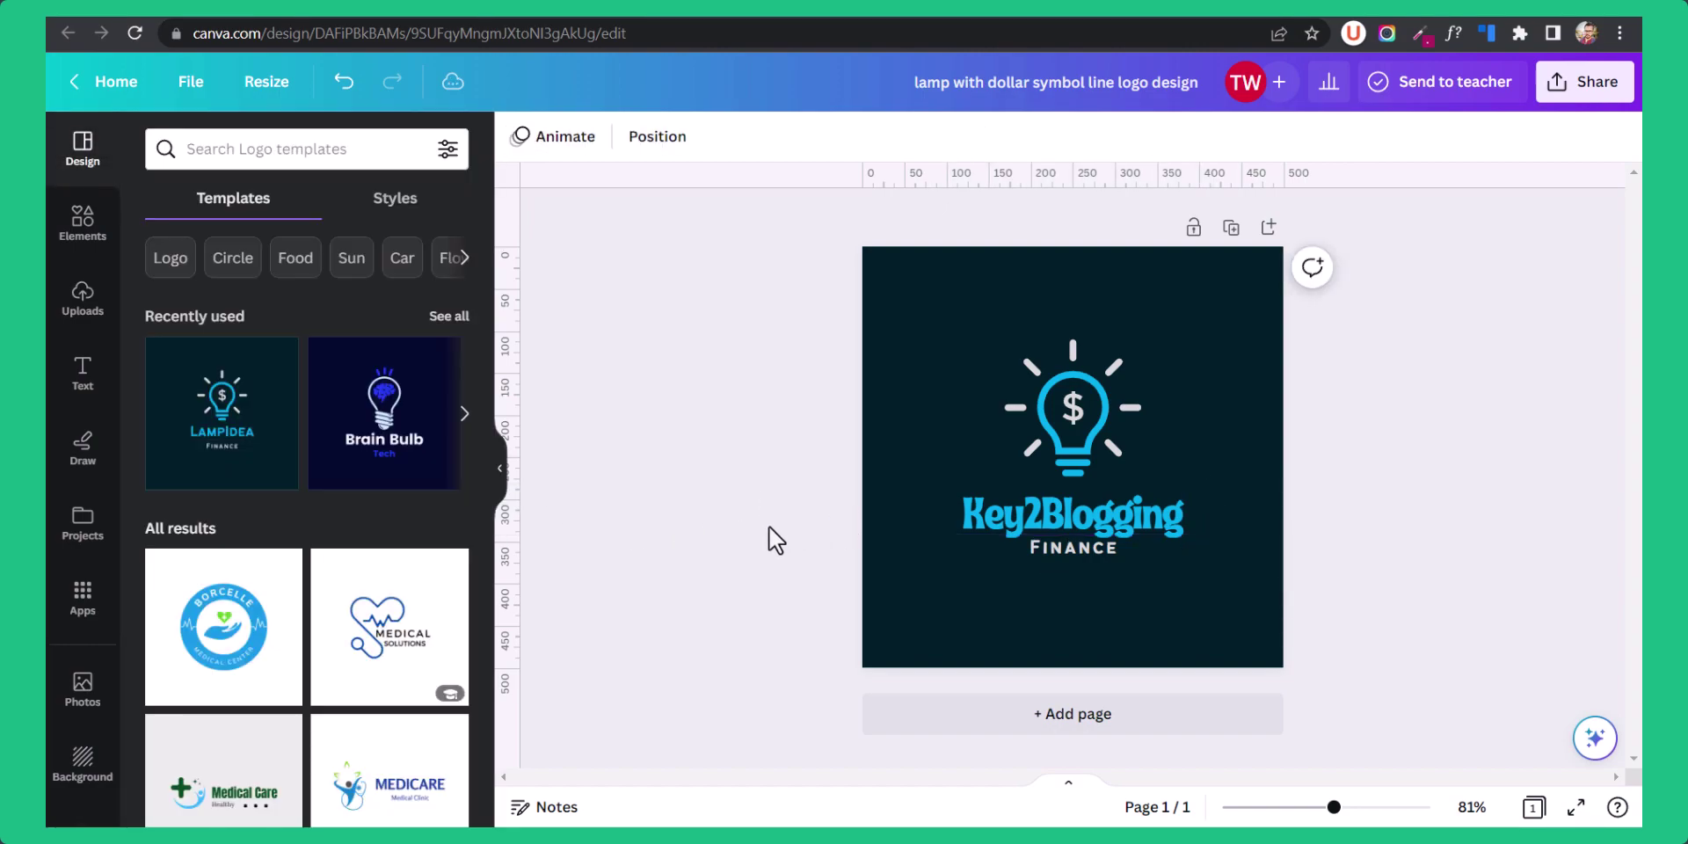
Replace FINANCE with 'Blogging | SEO| MARKETING' at size 14, nudged slightly lower.
click(1062, 553)
double_click(1062, 552)
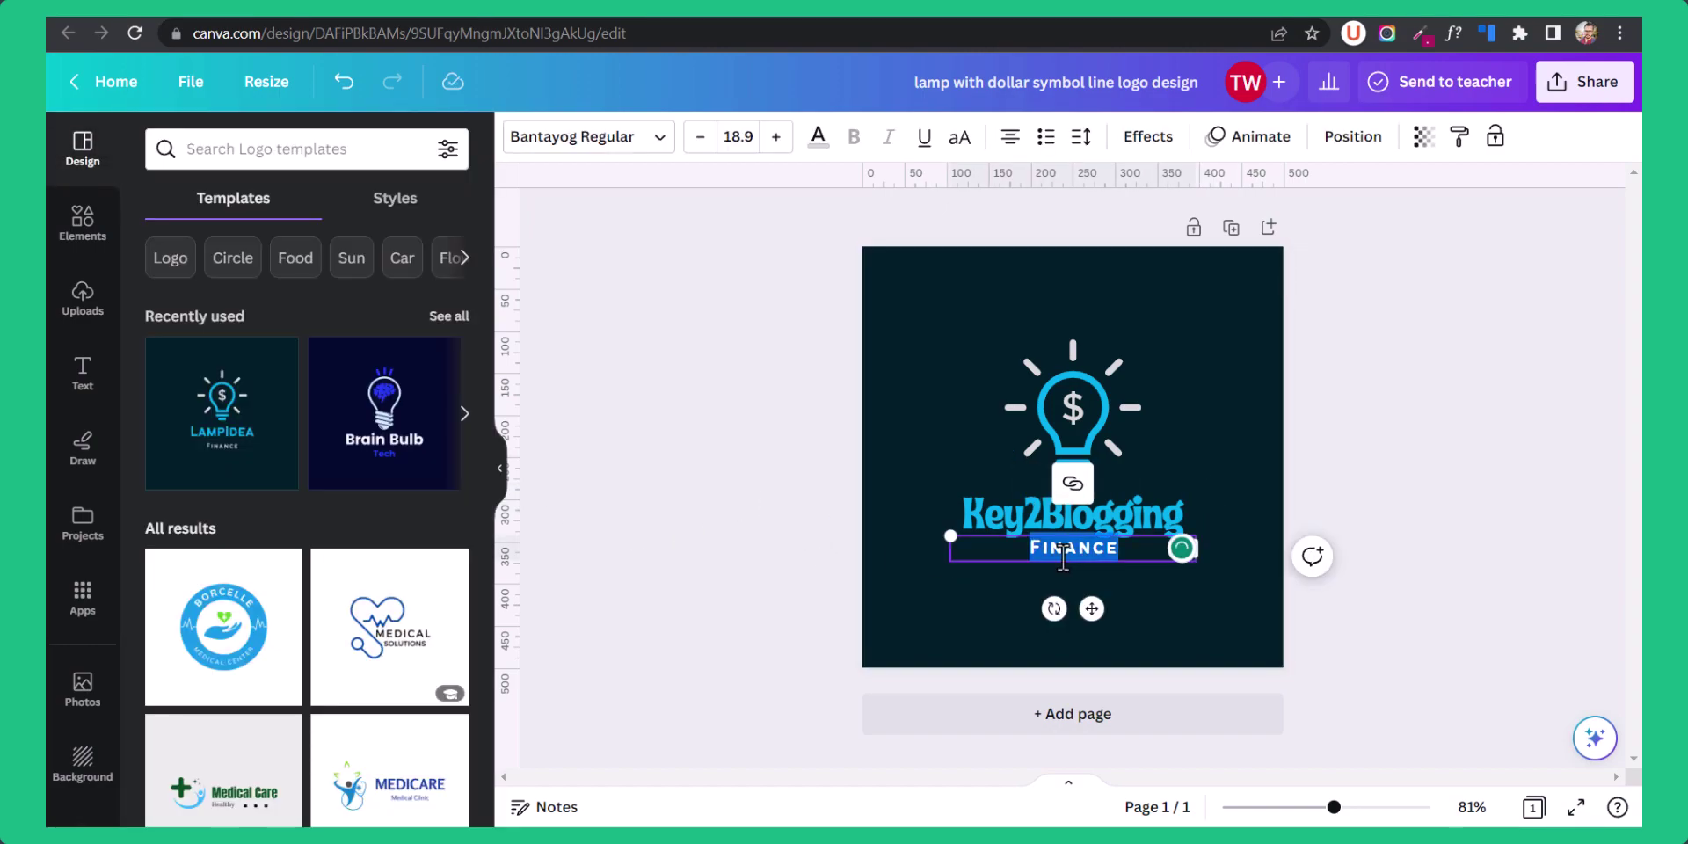
text(Blogging)
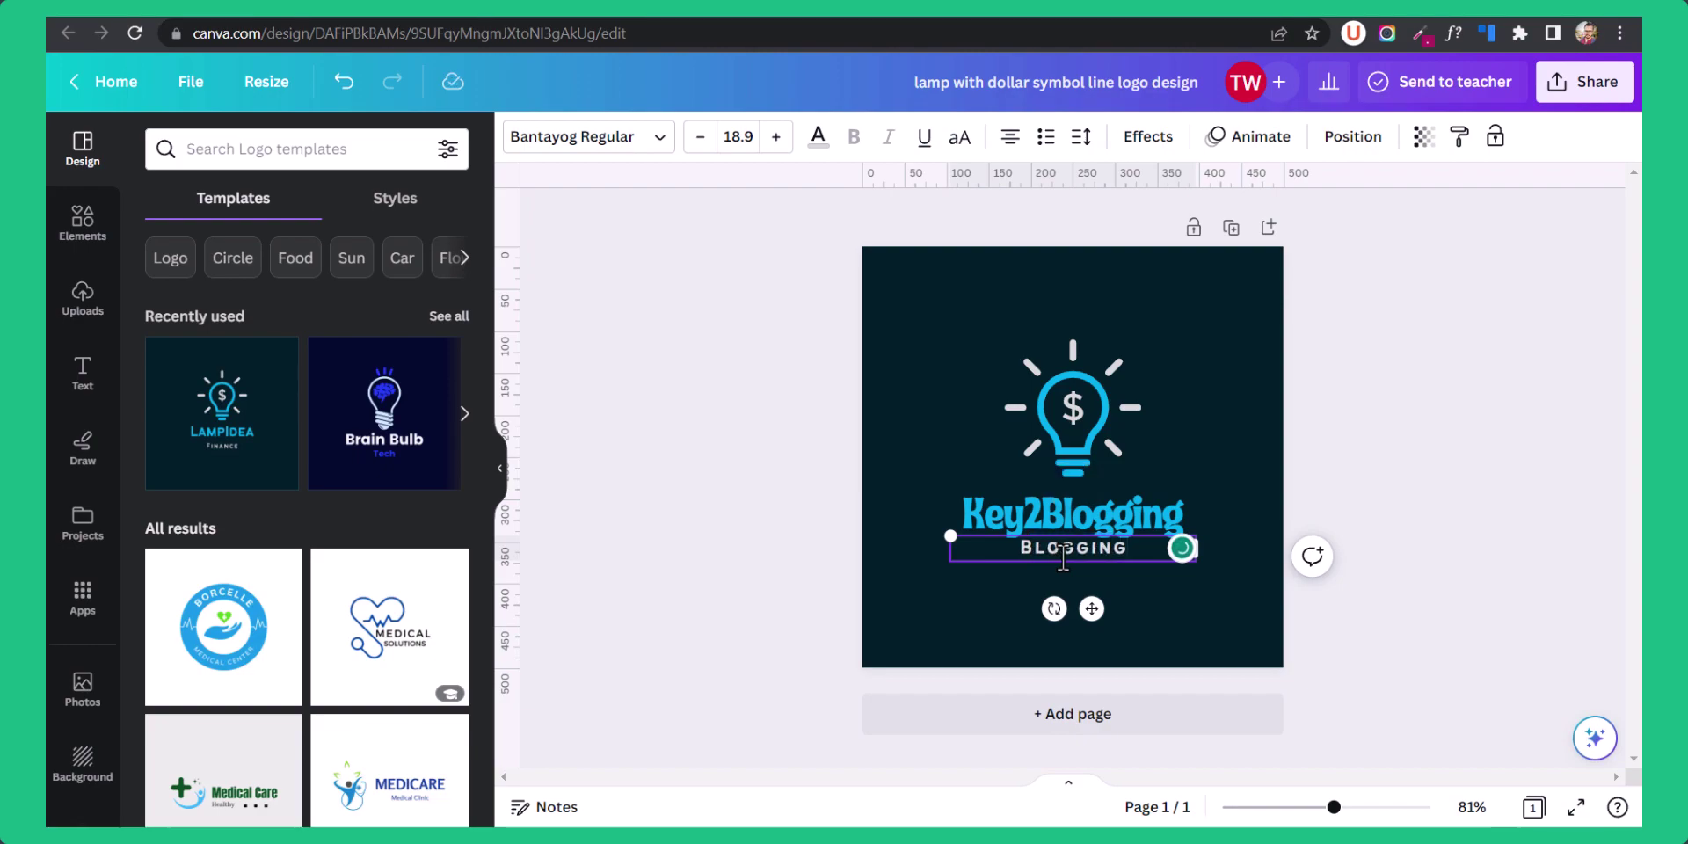
text( | SE)
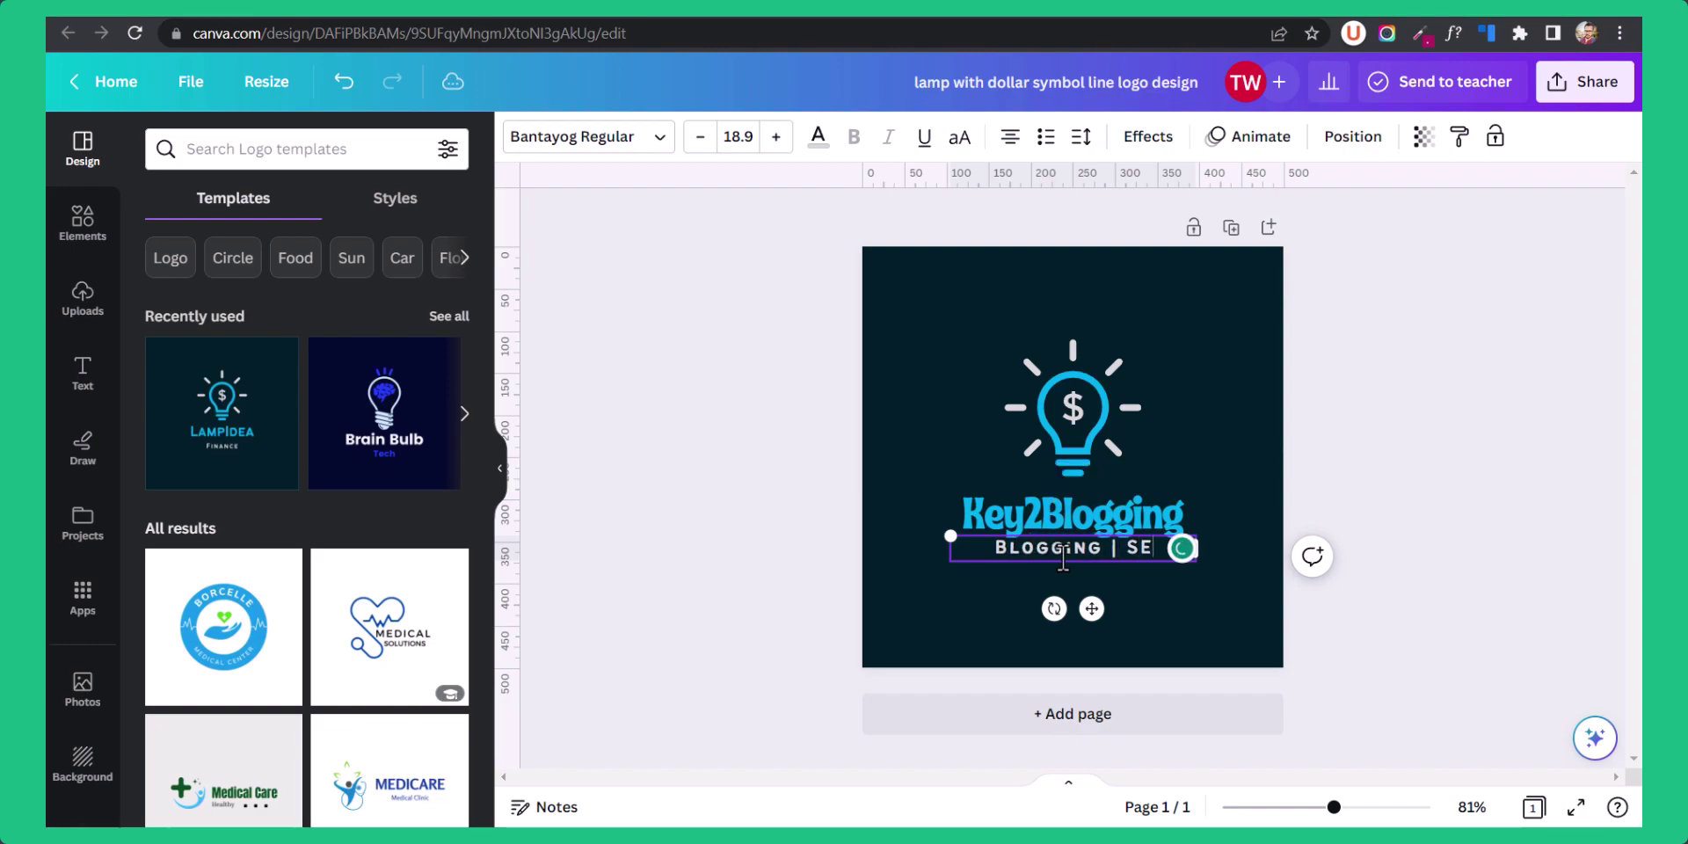
text(P)
key(BackSpace)
text(O)
text(|)
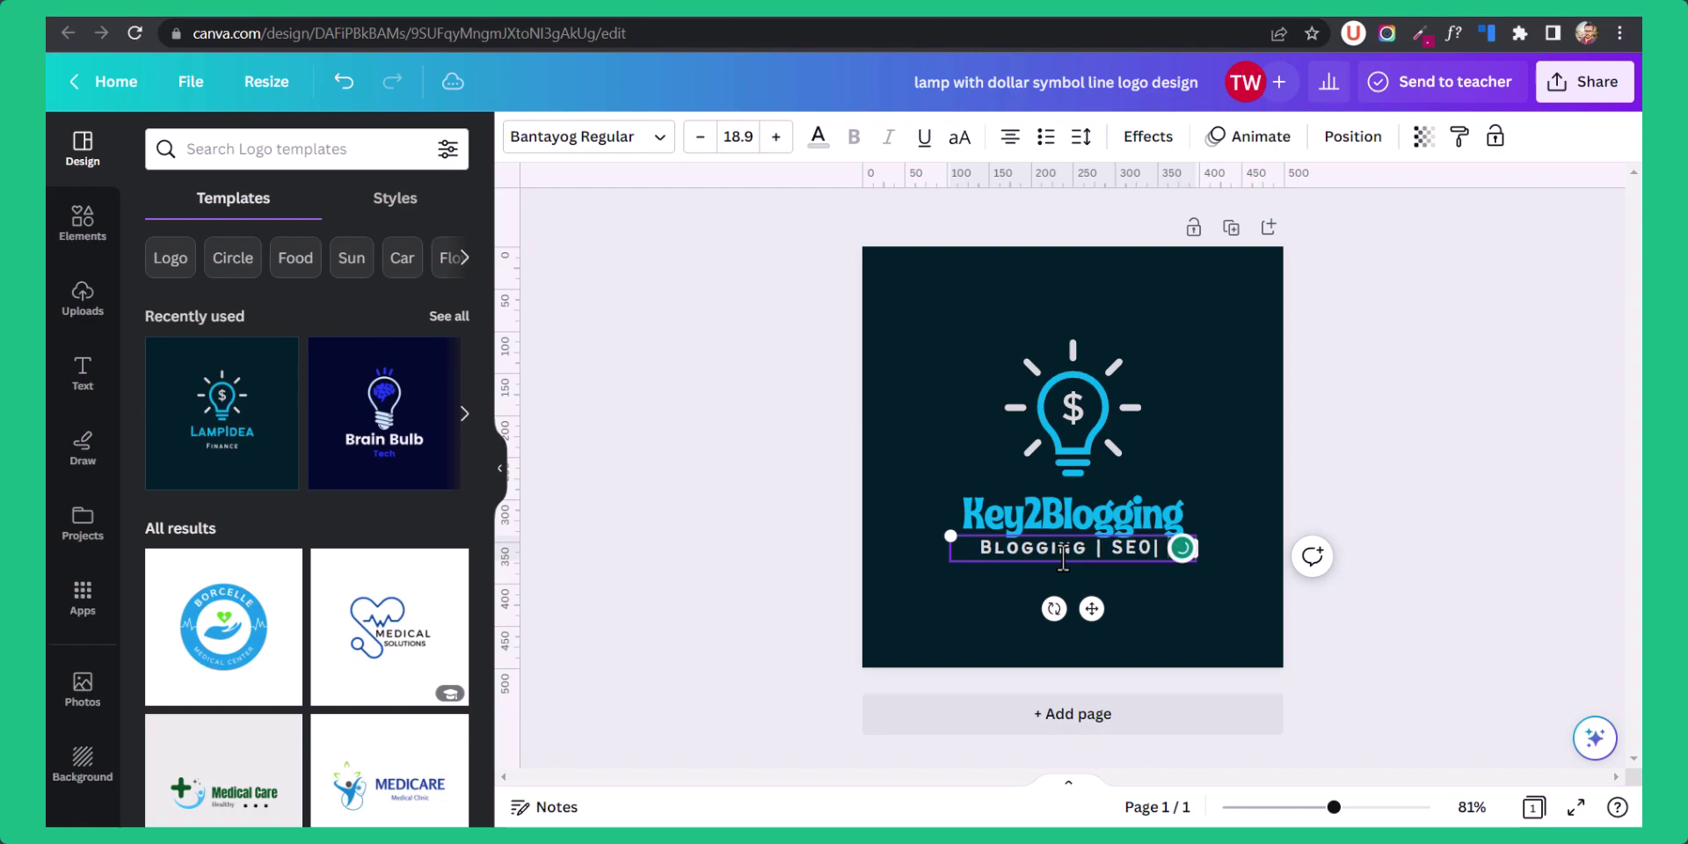
text( MARKETING)
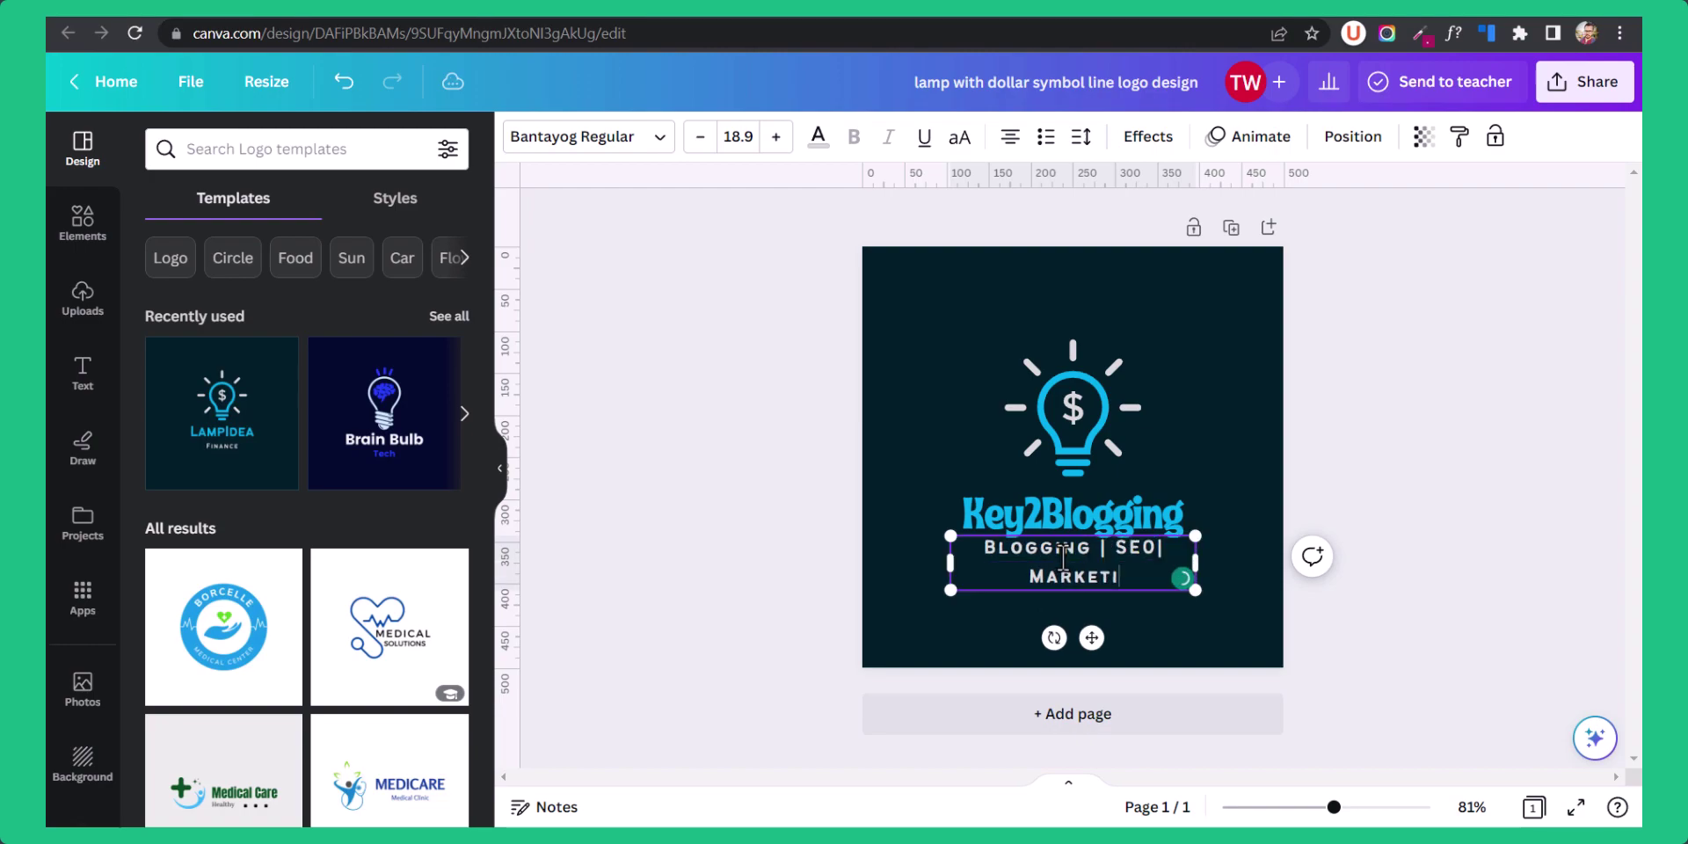
click(741, 138)
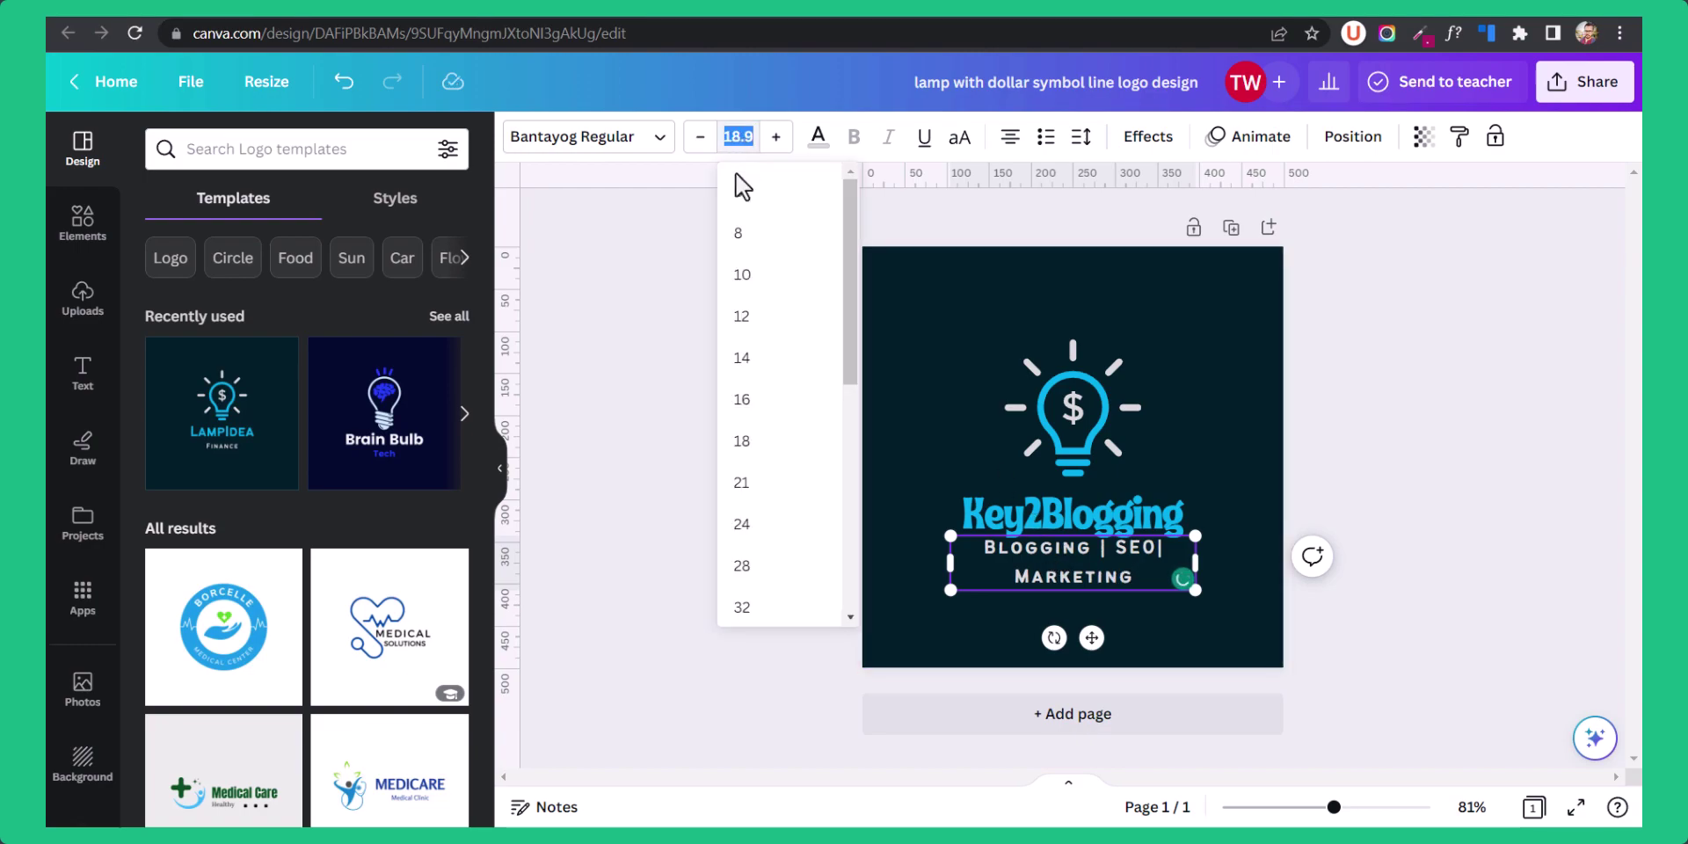
click(757, 362)
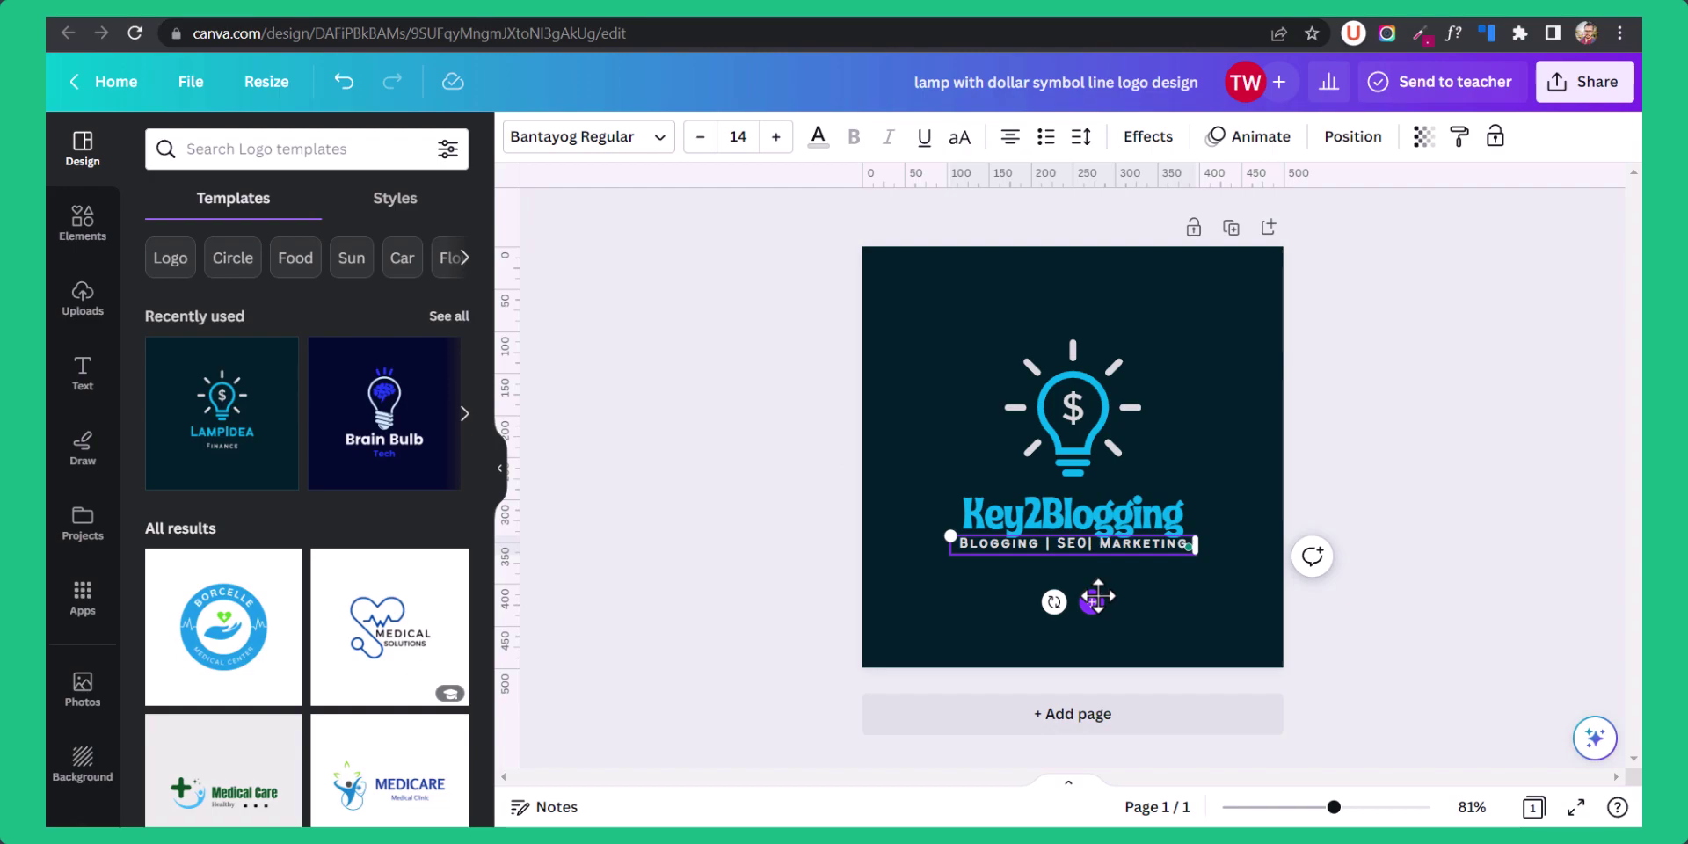
drag(1094, 604, 1094, 610)
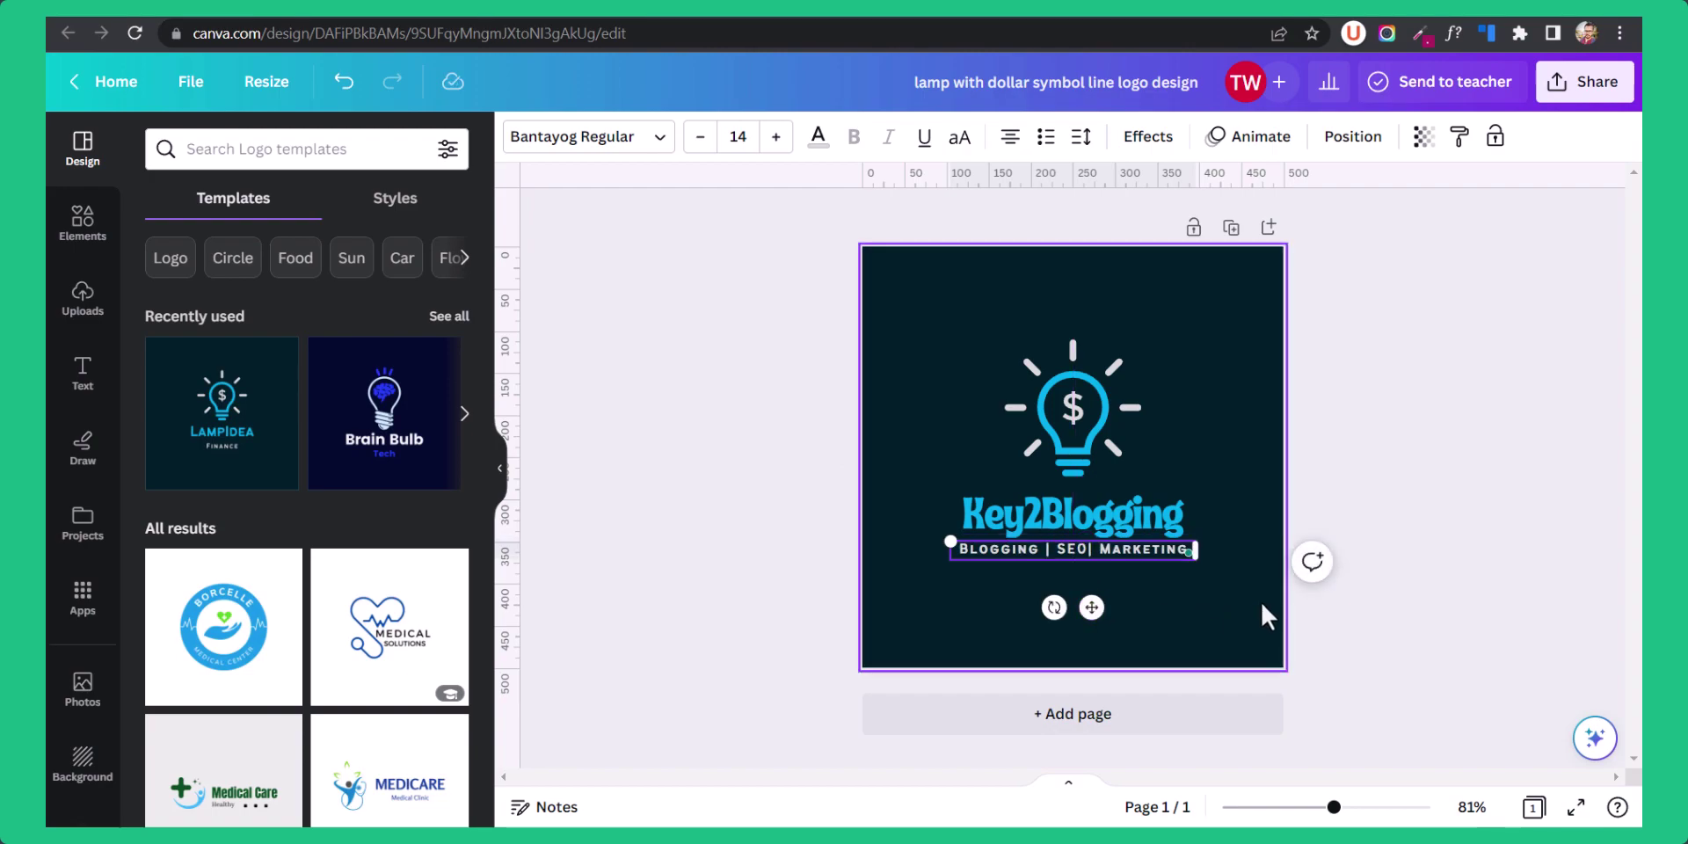
click(1178, 616)
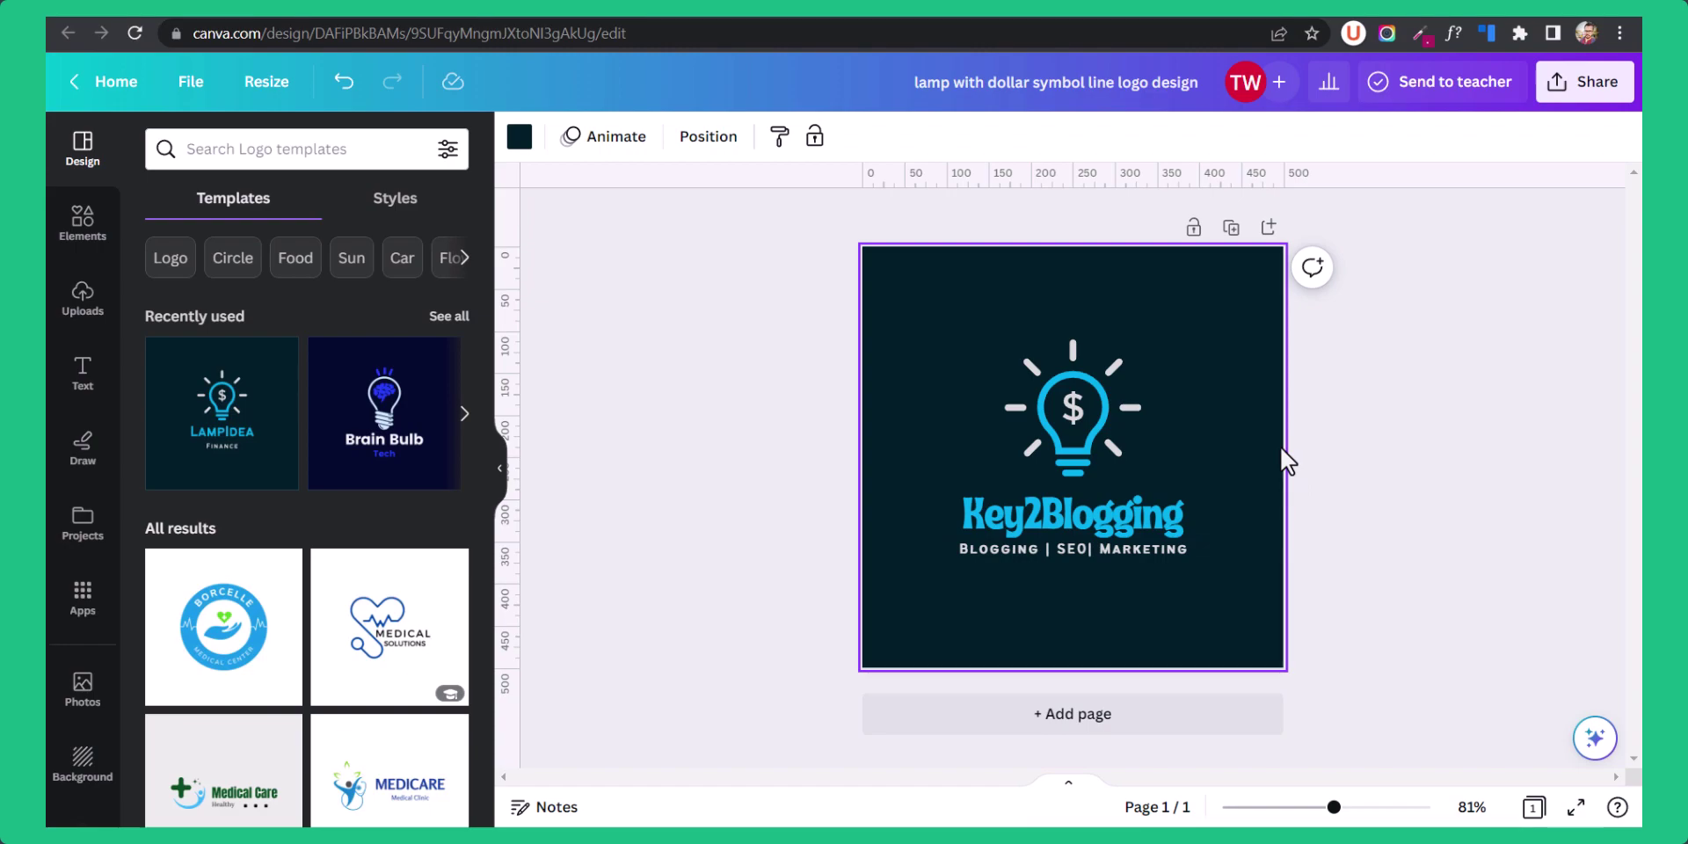
Duplicate the logo to a second page and place the shrunk Key2Blogging text beside the lamp.
click(1231, 228)
click(1076, 418)
drag(1076, 419, 967, 438)
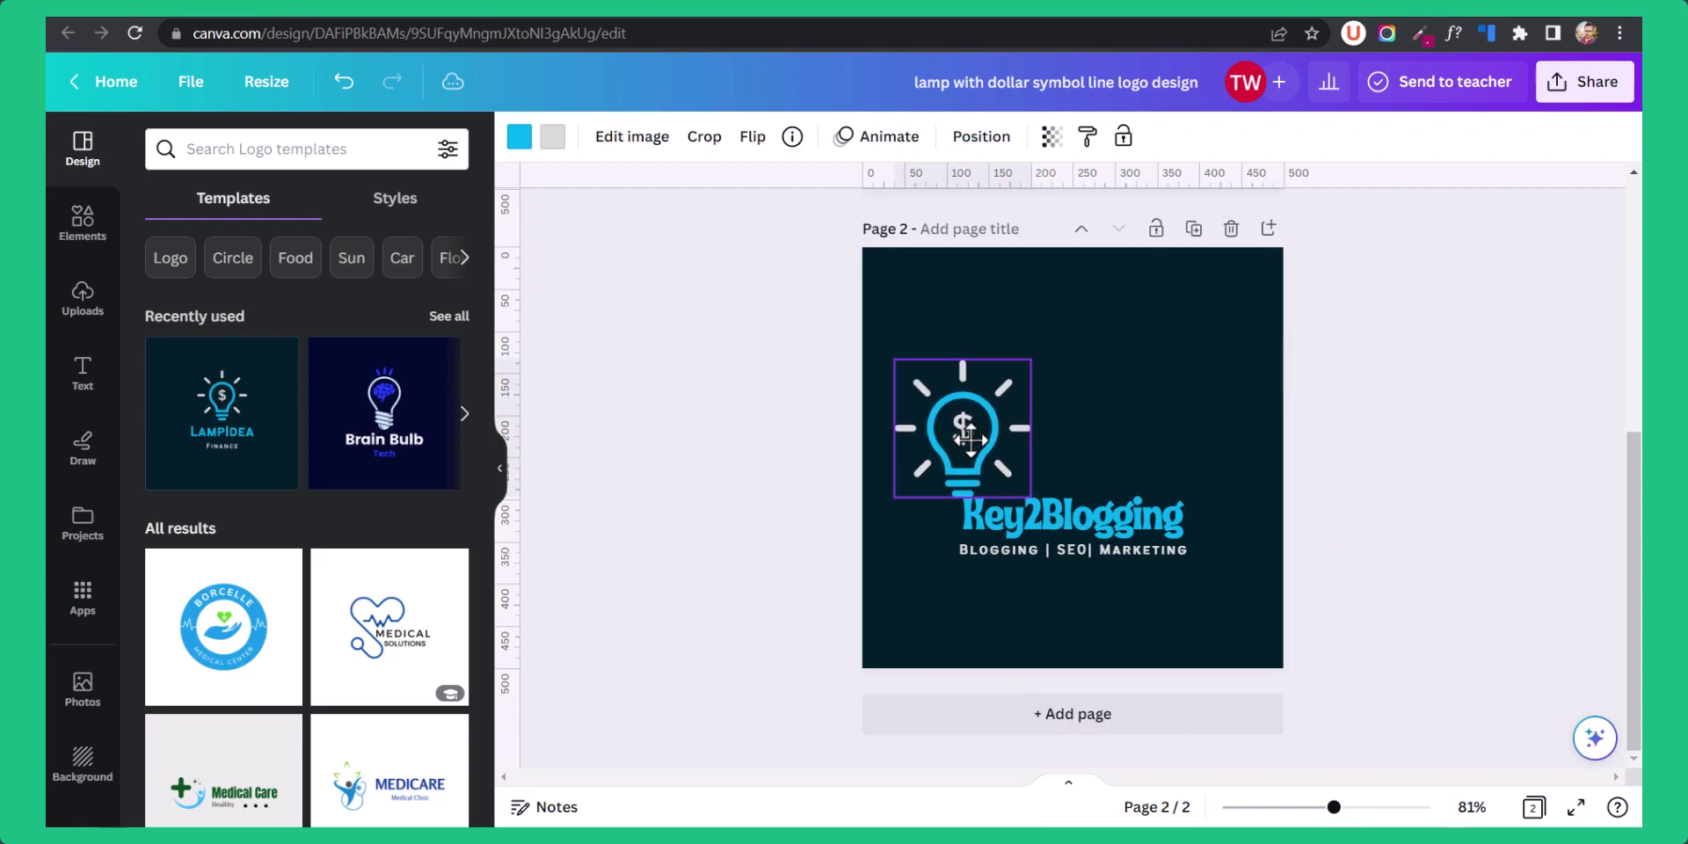
click(1105, 475)
drag(1152, 572, 1027, 509)
drag(1129, 546, 1122, 463)
click(1311, 441)
Shrink the lamp icon, set it beside the text, and centre the whole logo.
click(1000, 406)
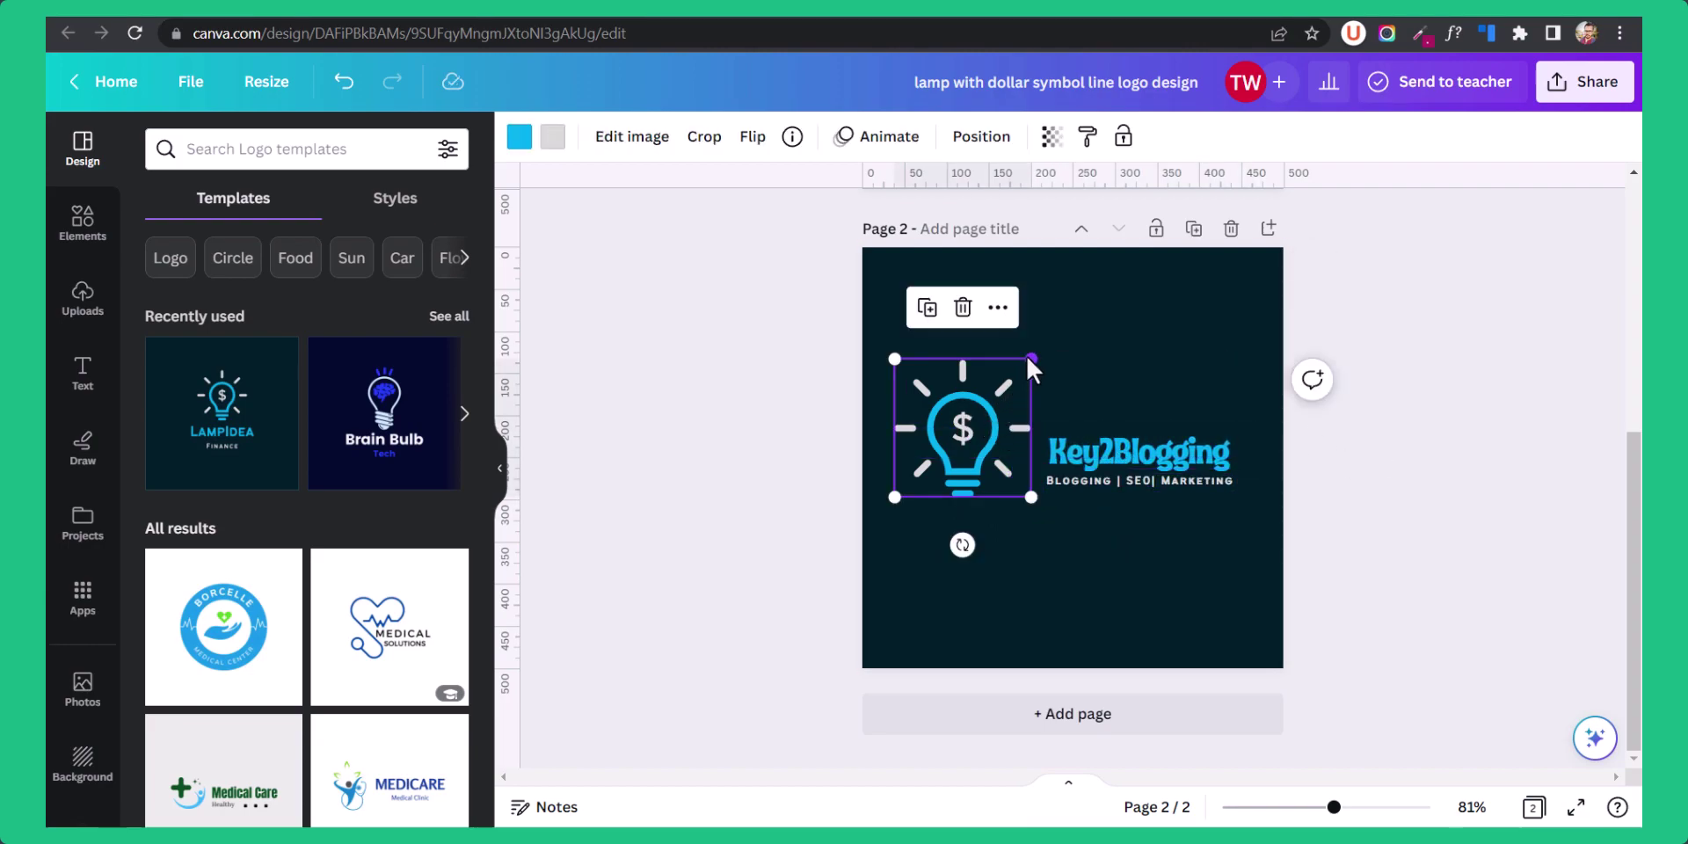
drag(1031, 359, 983, 409)
mouse_move(942, 458)
mouse_down()
mouse_move(997, 461)
mouse_move(967, 439)
mouse_up()
click(1199, 527)
drag(1118, 447, 1087, 447)
click(1214, 344)
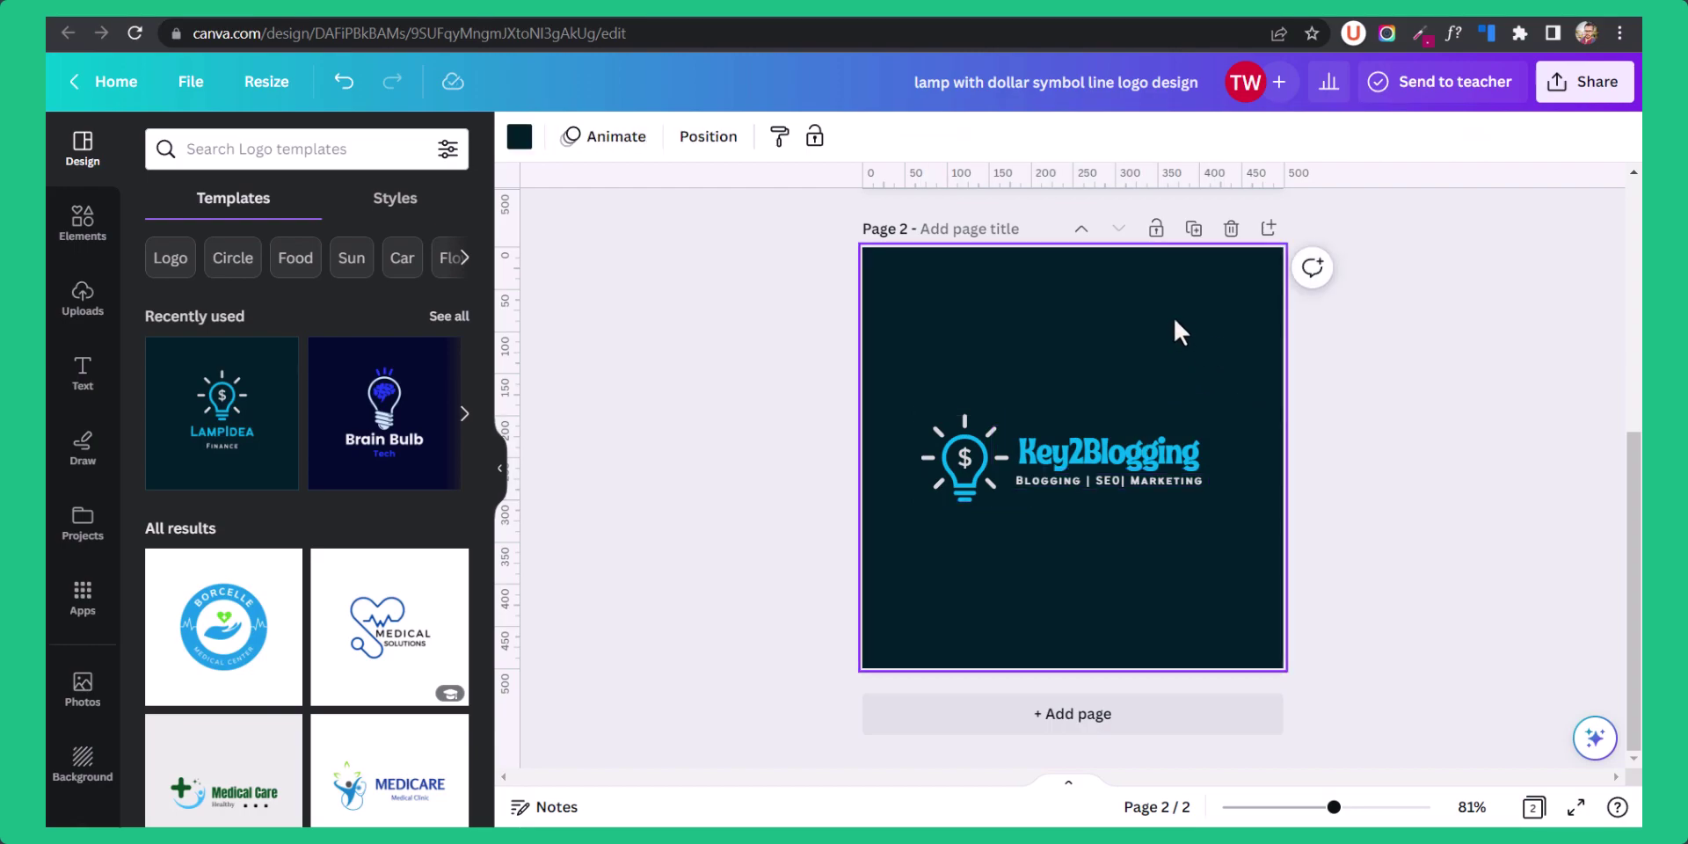
Try several page background colours, then set the background to white.
click(519, 136)
click(227, 282)
click(336, 273)
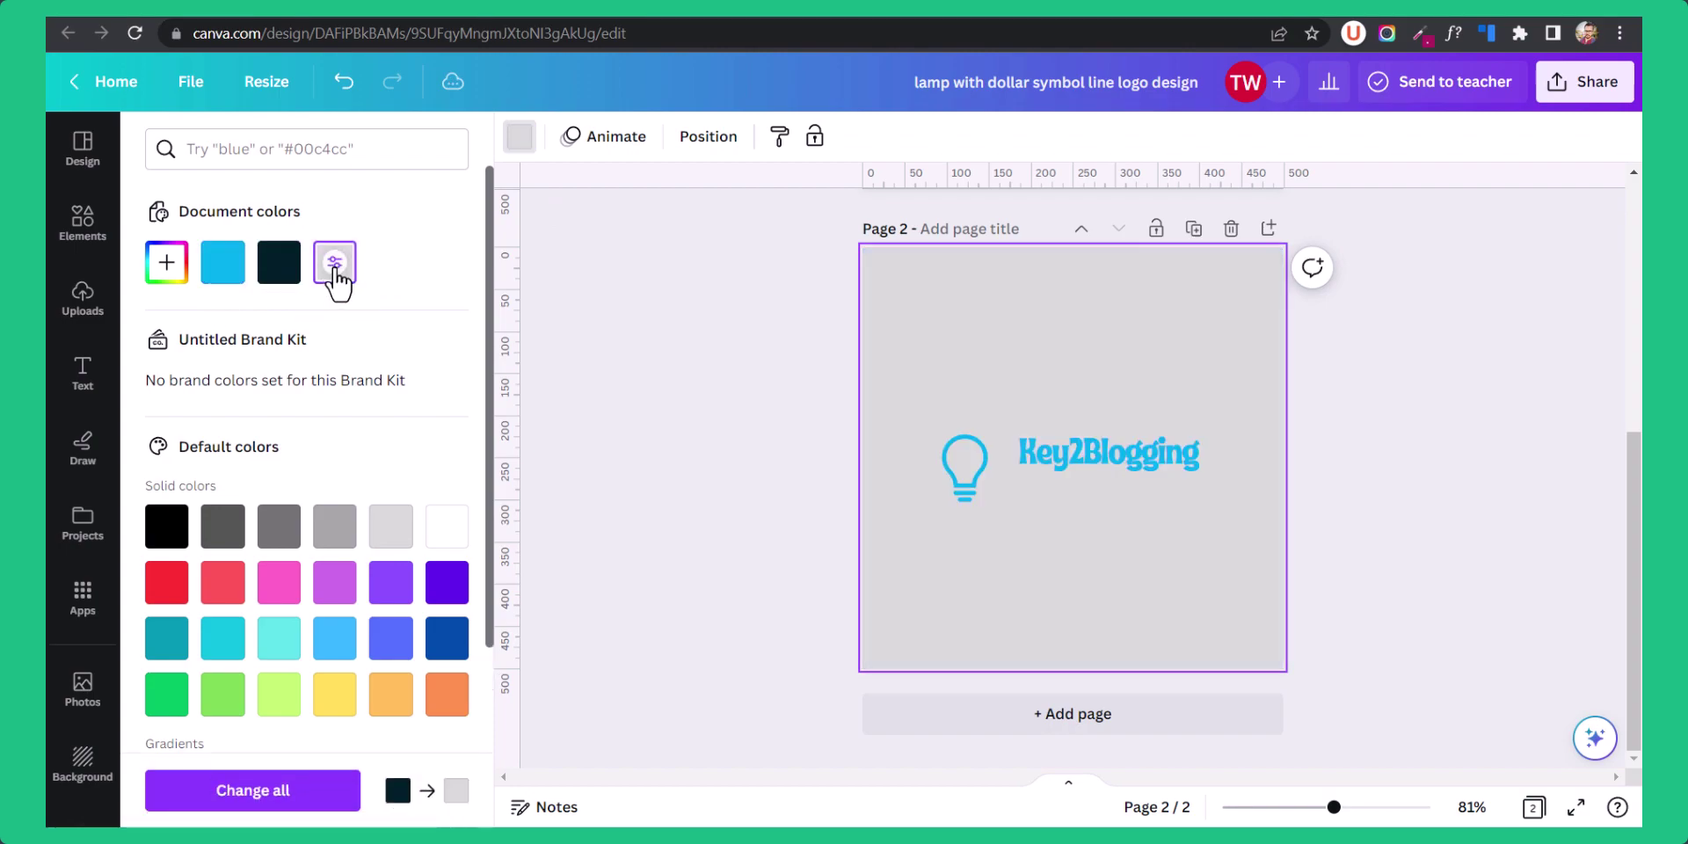
click(350, 589)
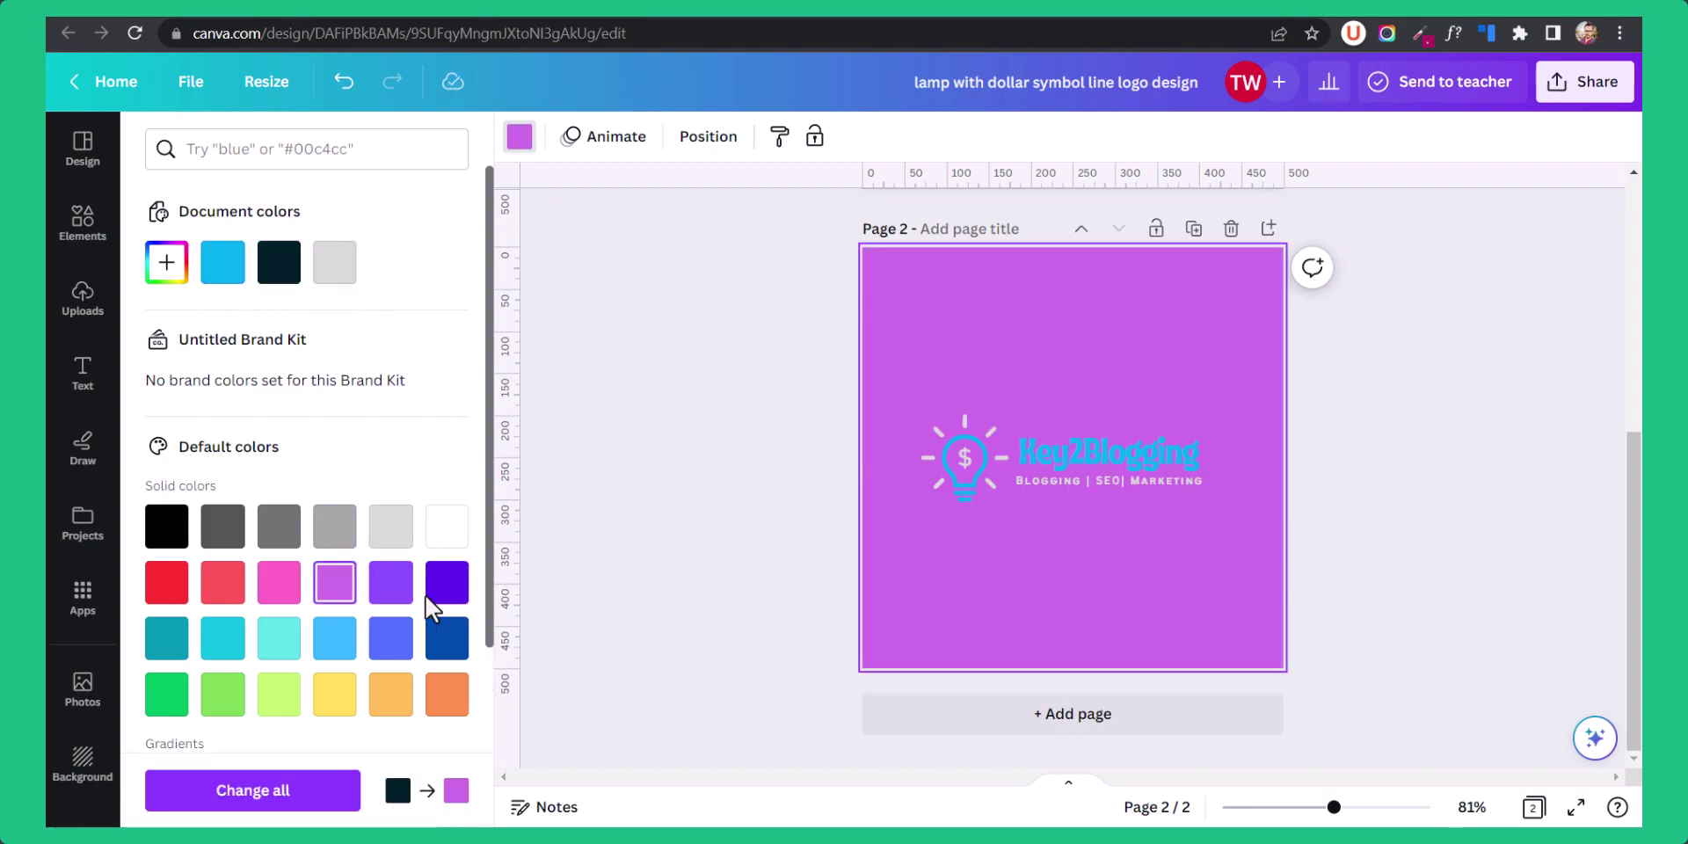
click(447, 589)
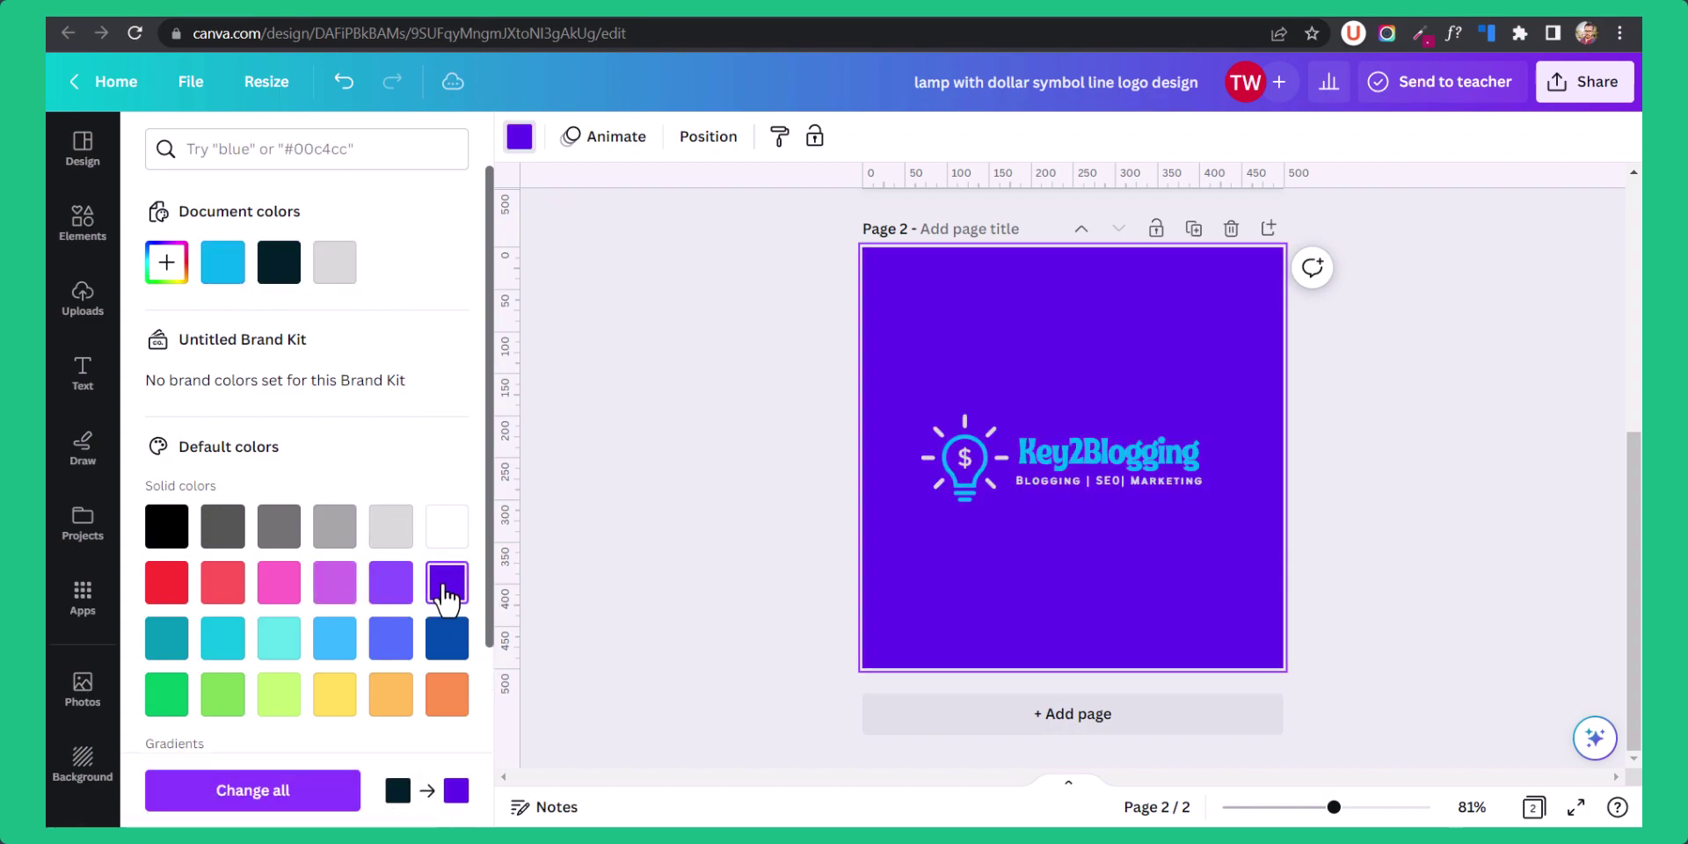
click(279, 262)
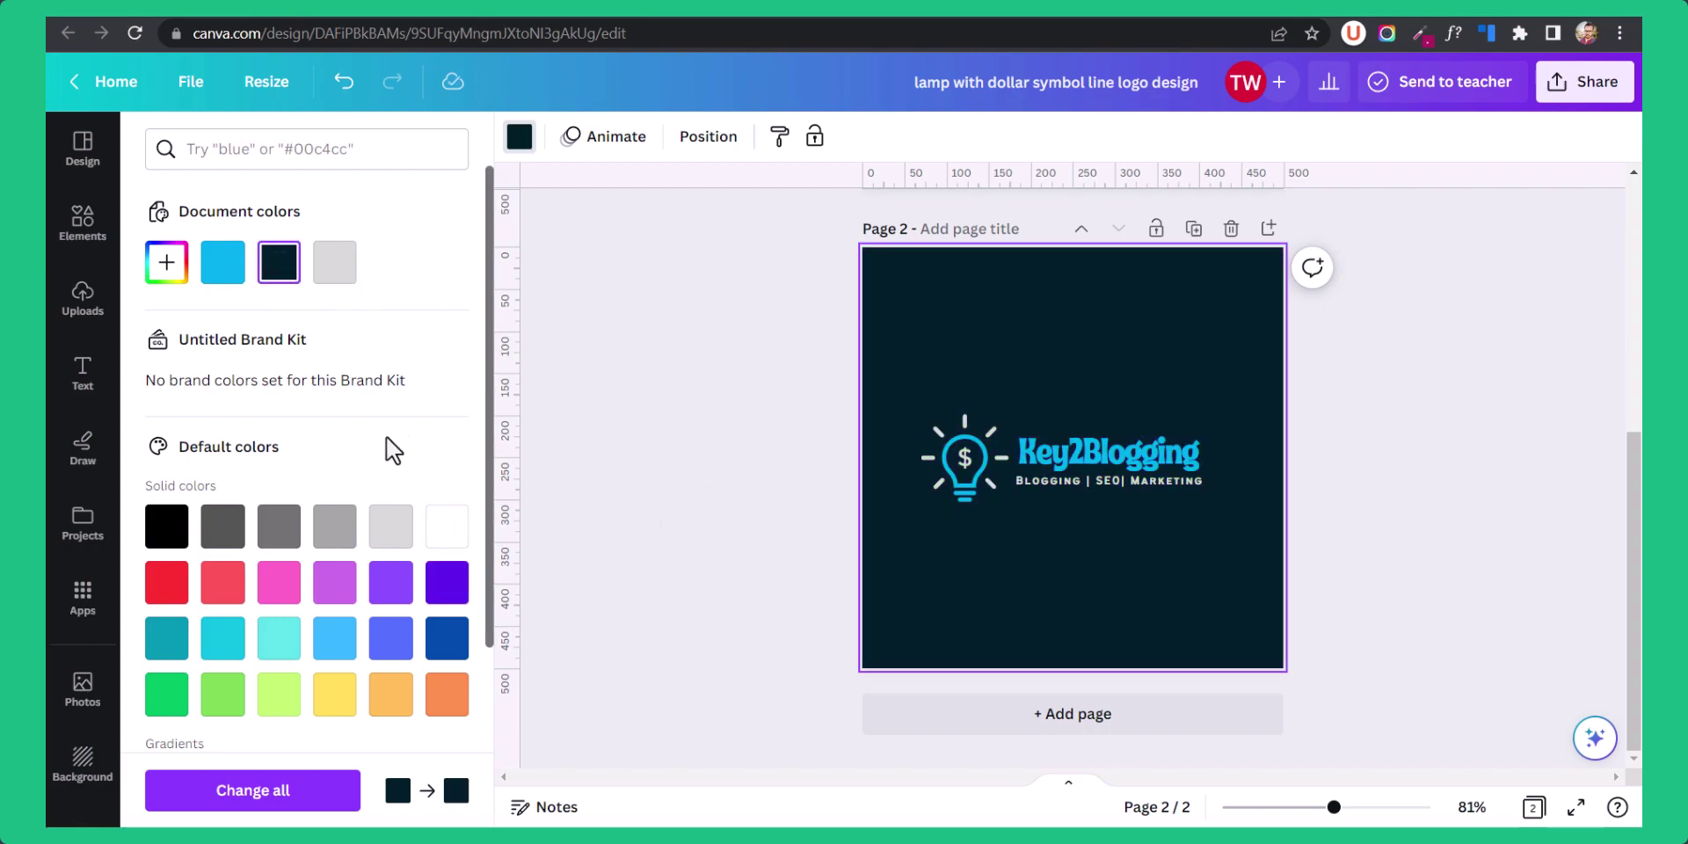
click(446, 530)
Recolour the lamp's light grey rays to black.
click(960, 464)
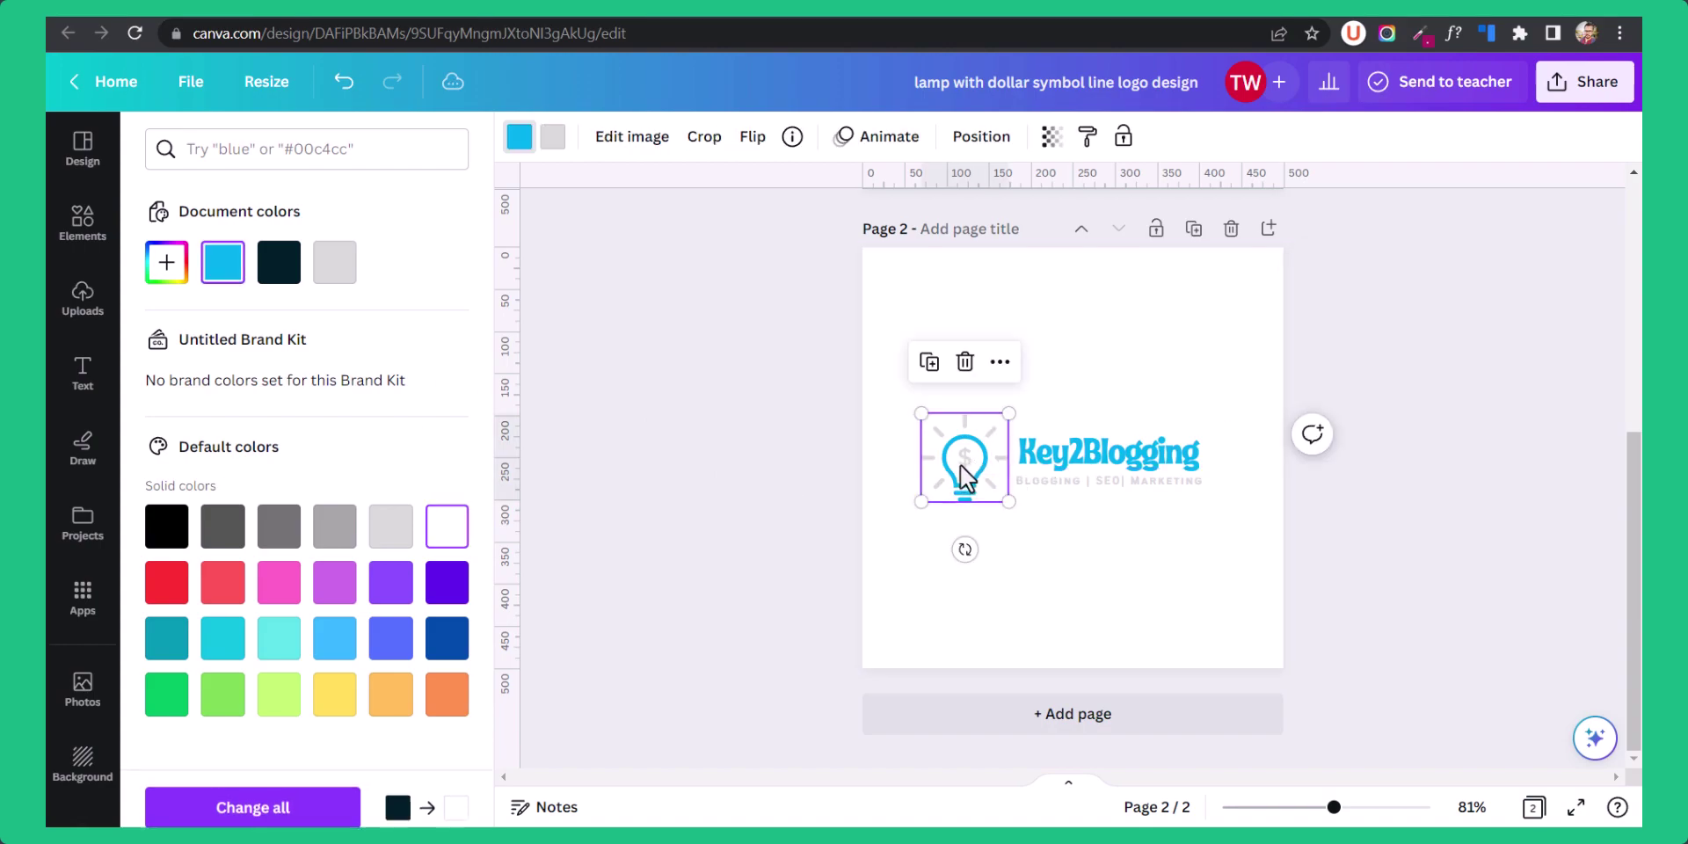
click(561, 145)
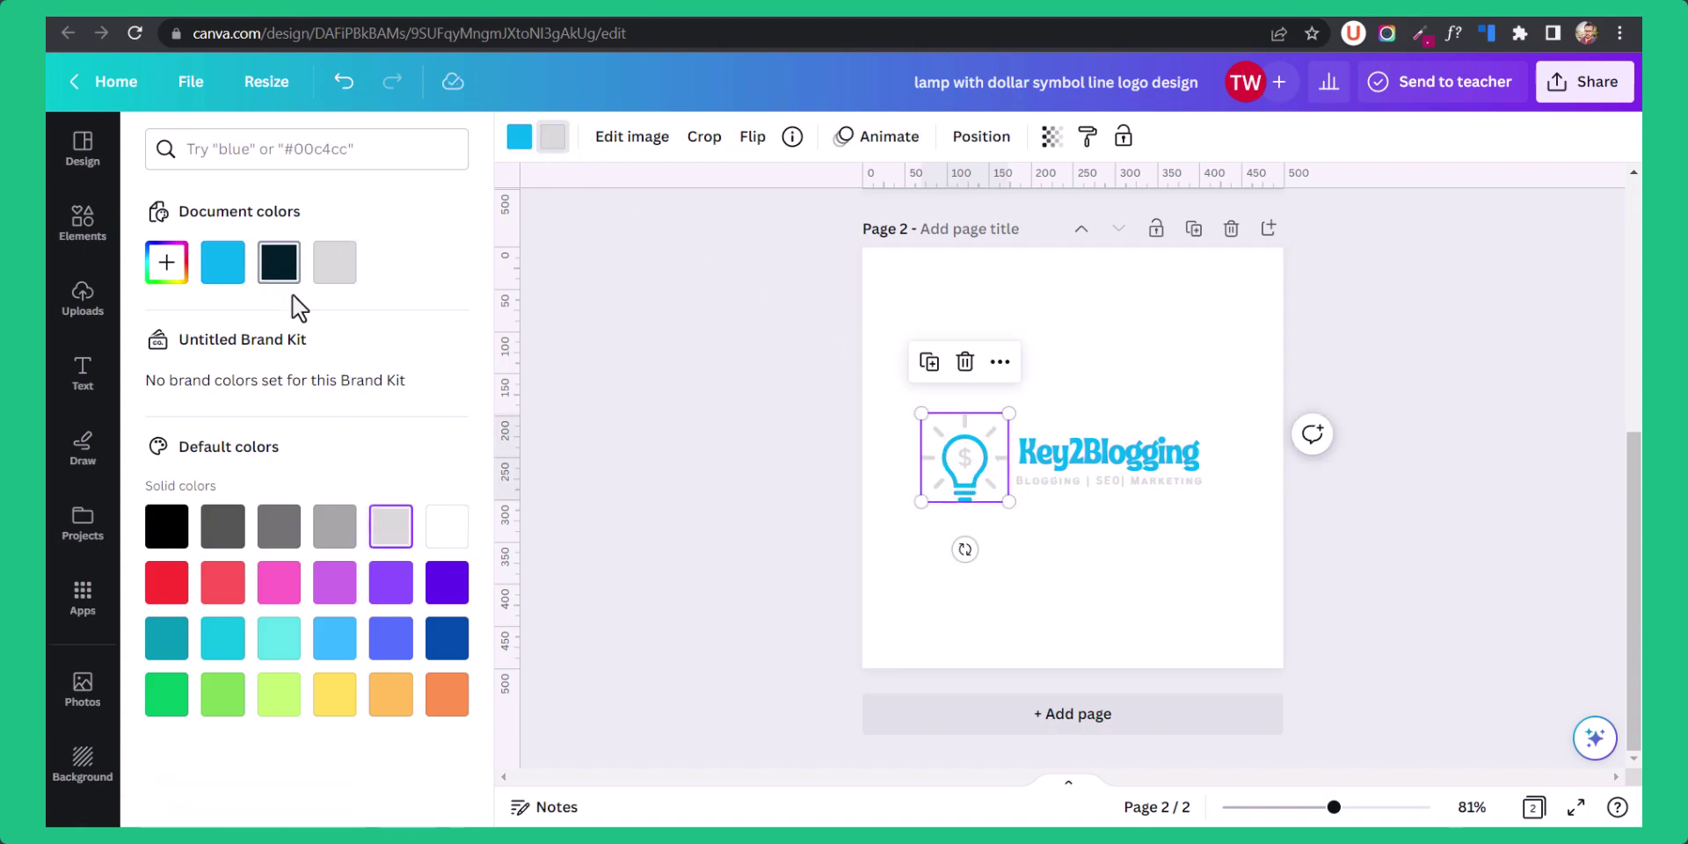
click(166, 528)
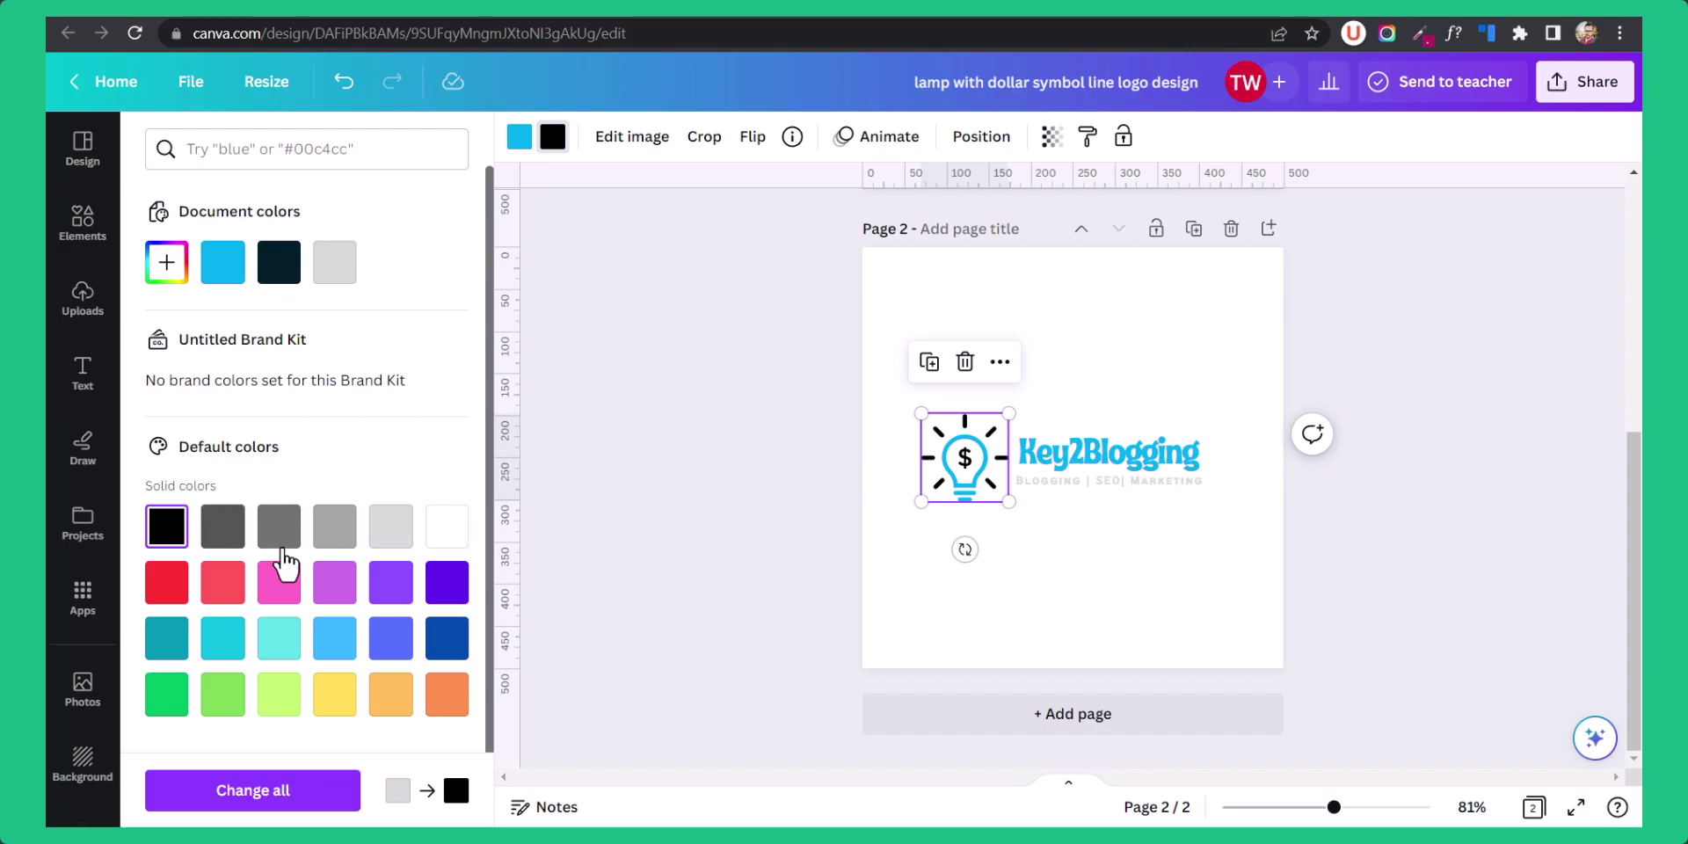
Make the tagline text purple.
click(1064, 475)
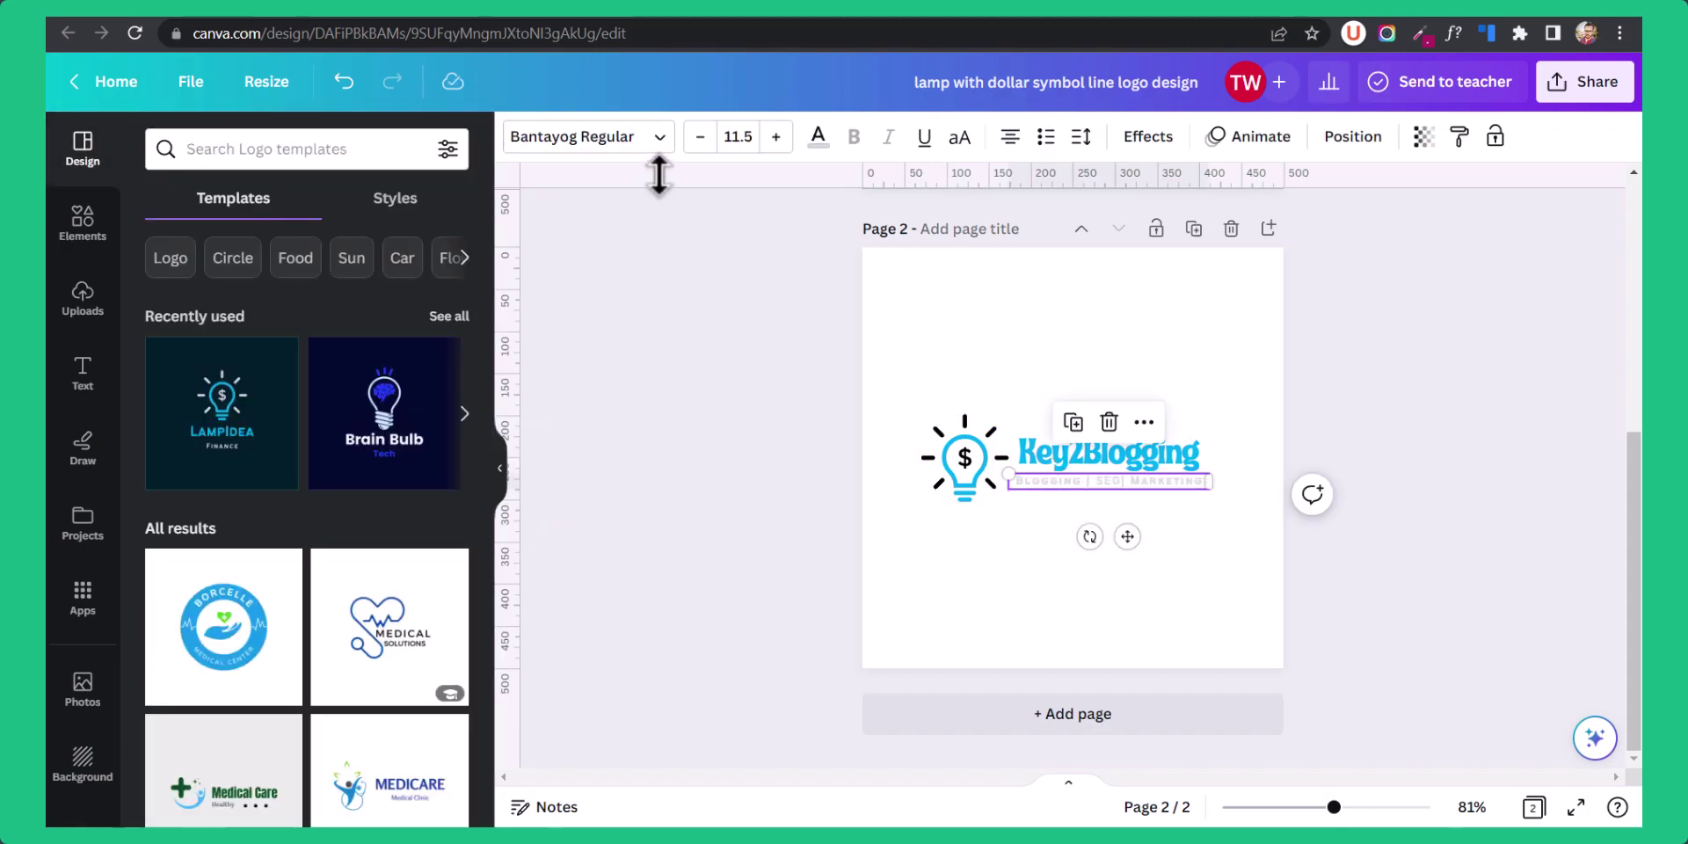
click(818, 137)
click(223, 582)
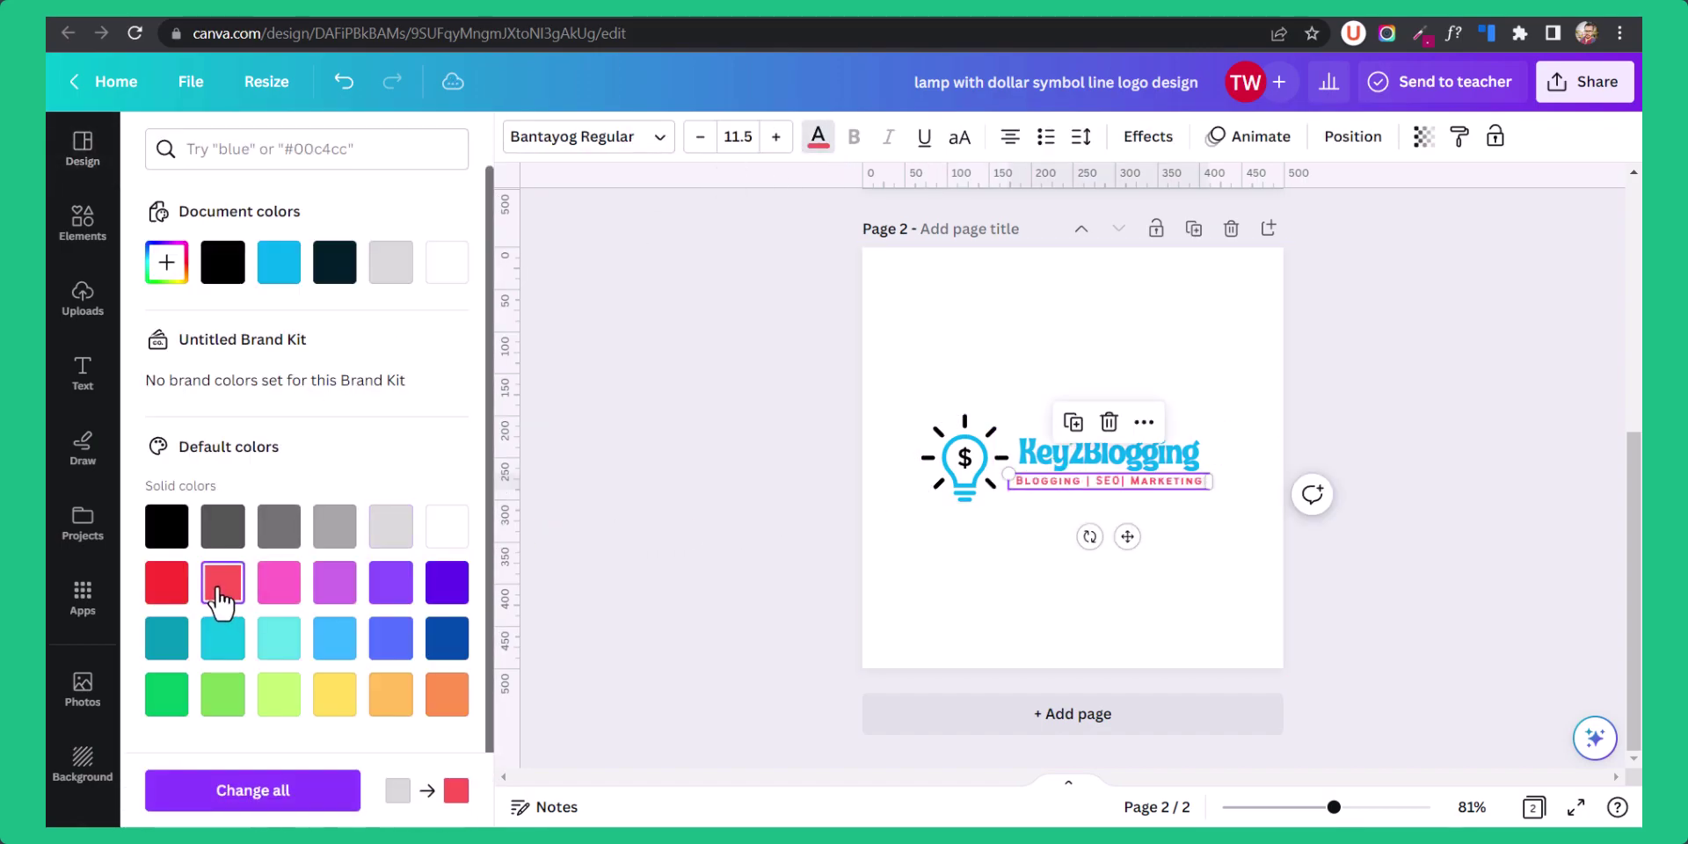
click(387, 593)
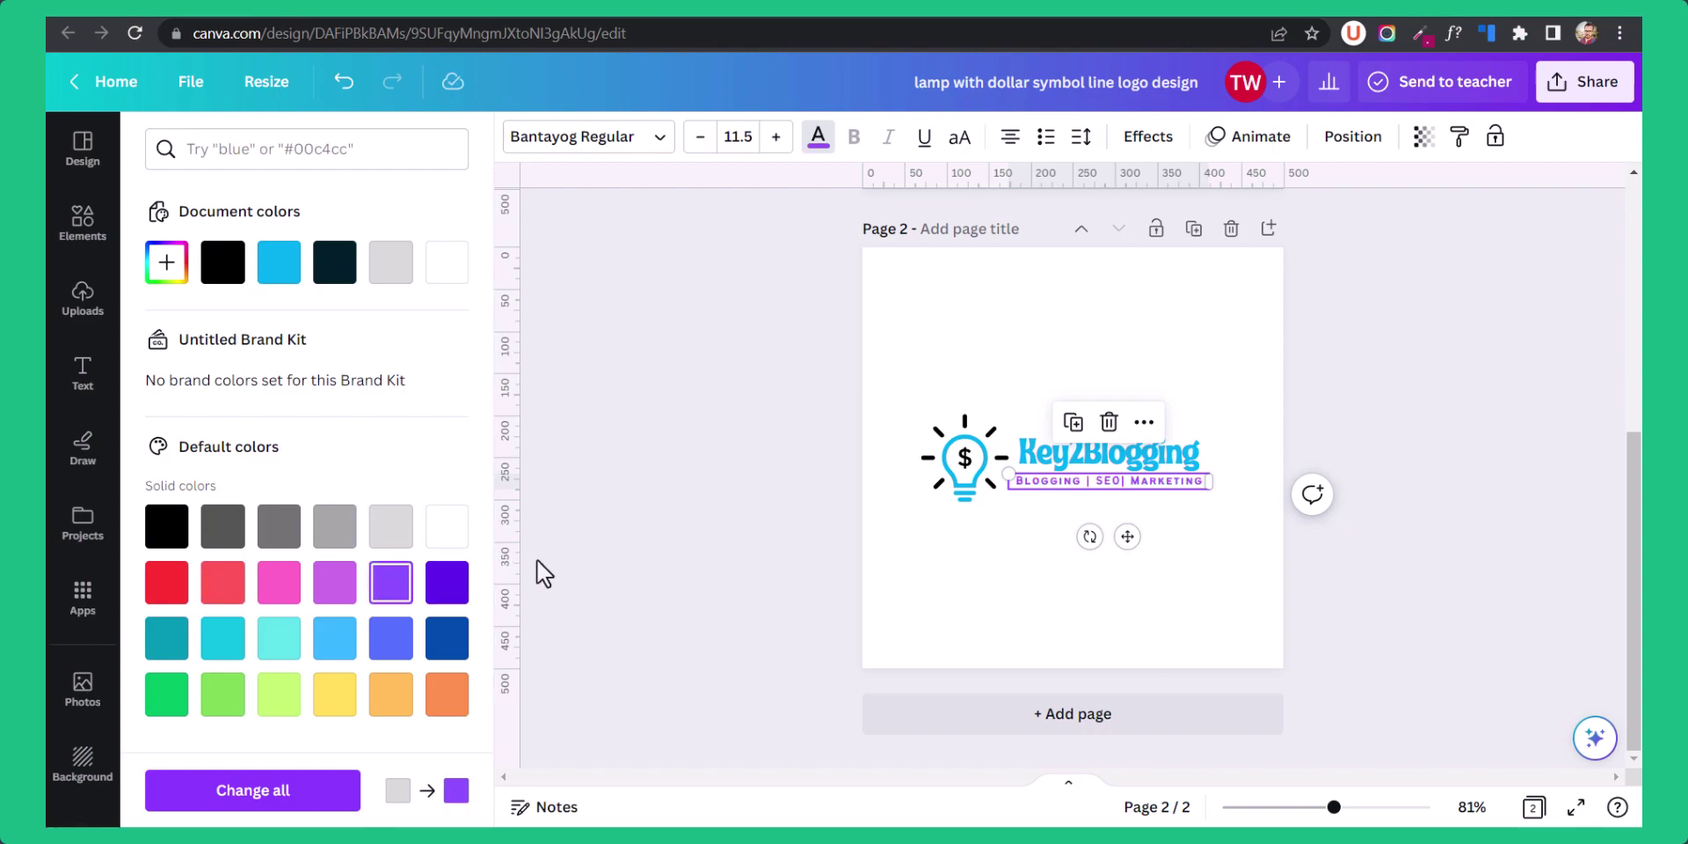
key(Escape)
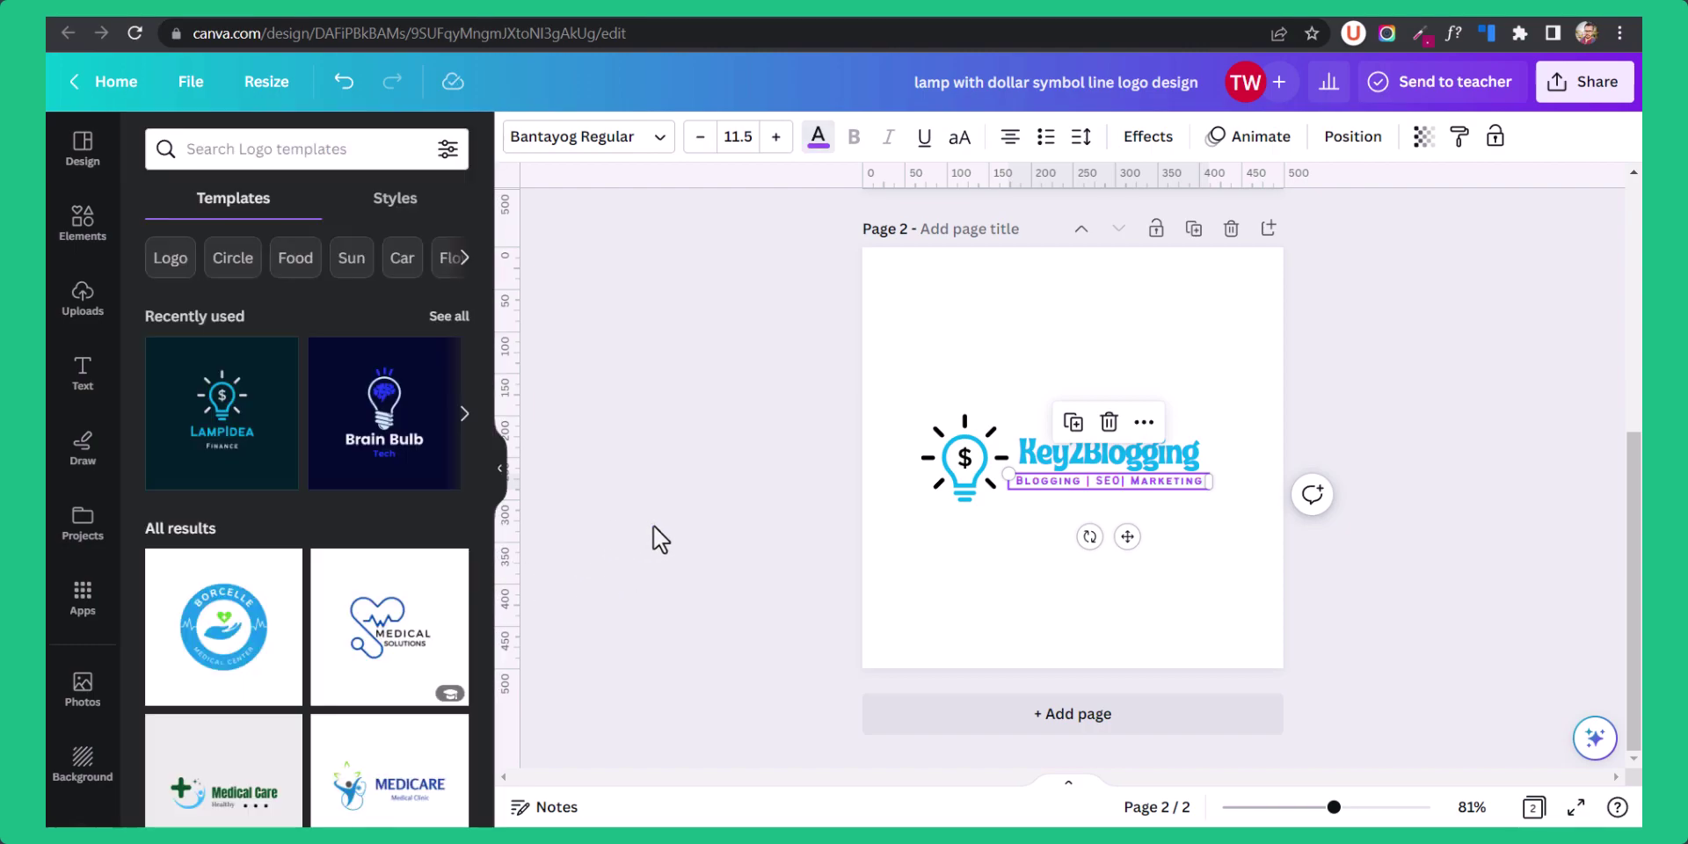
click(741, 483)
Make the Key2Blogging name red.
click(1074, 455)
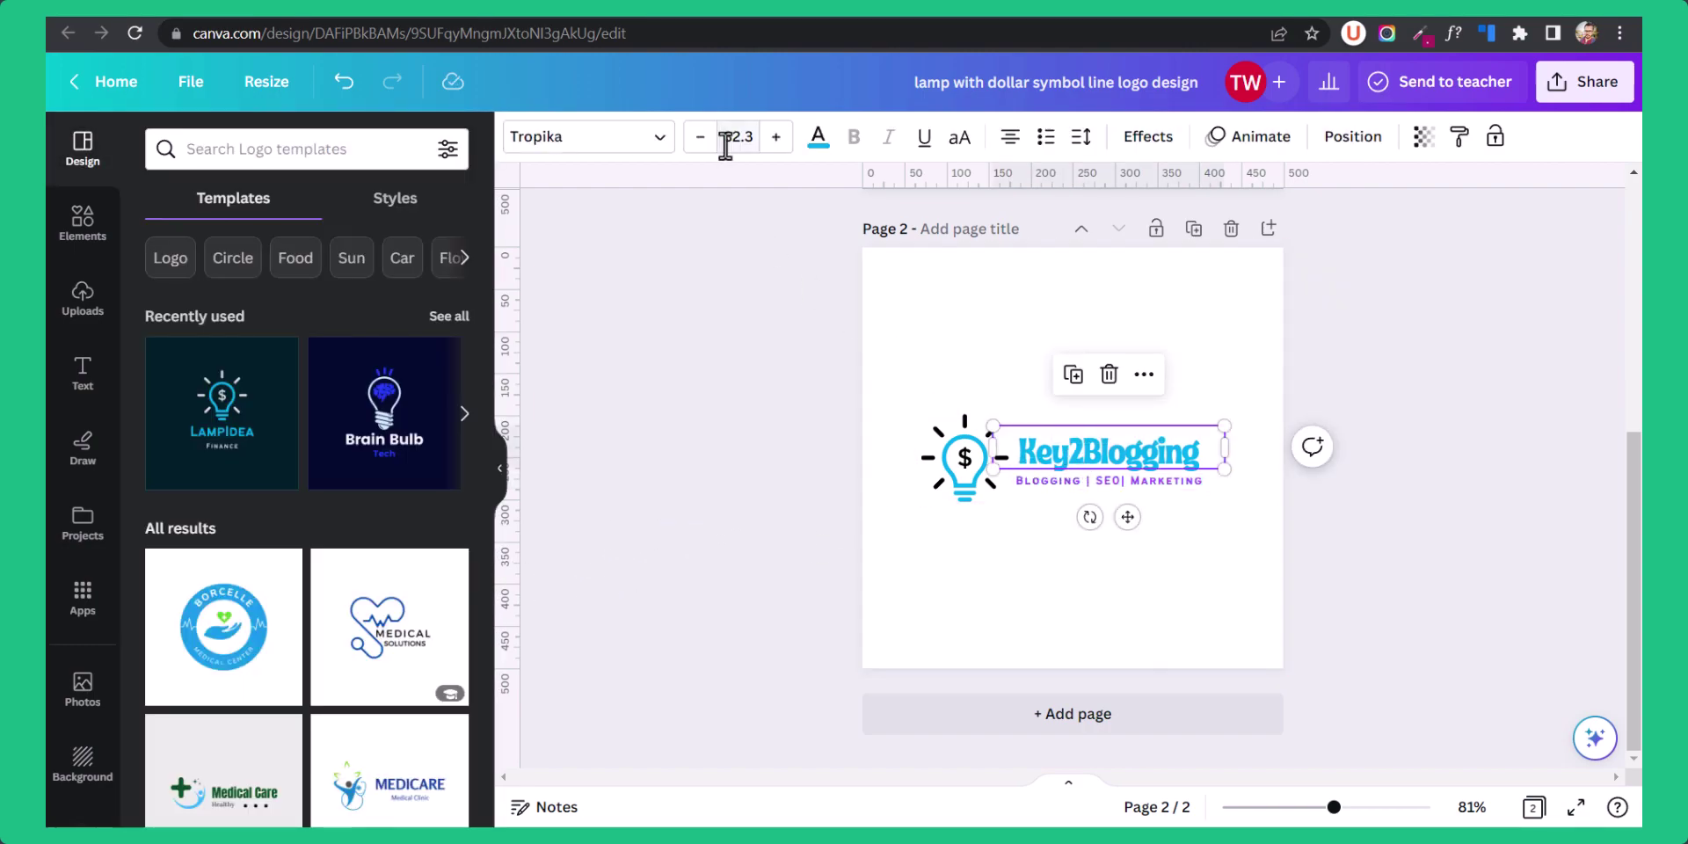
click(817, 136)
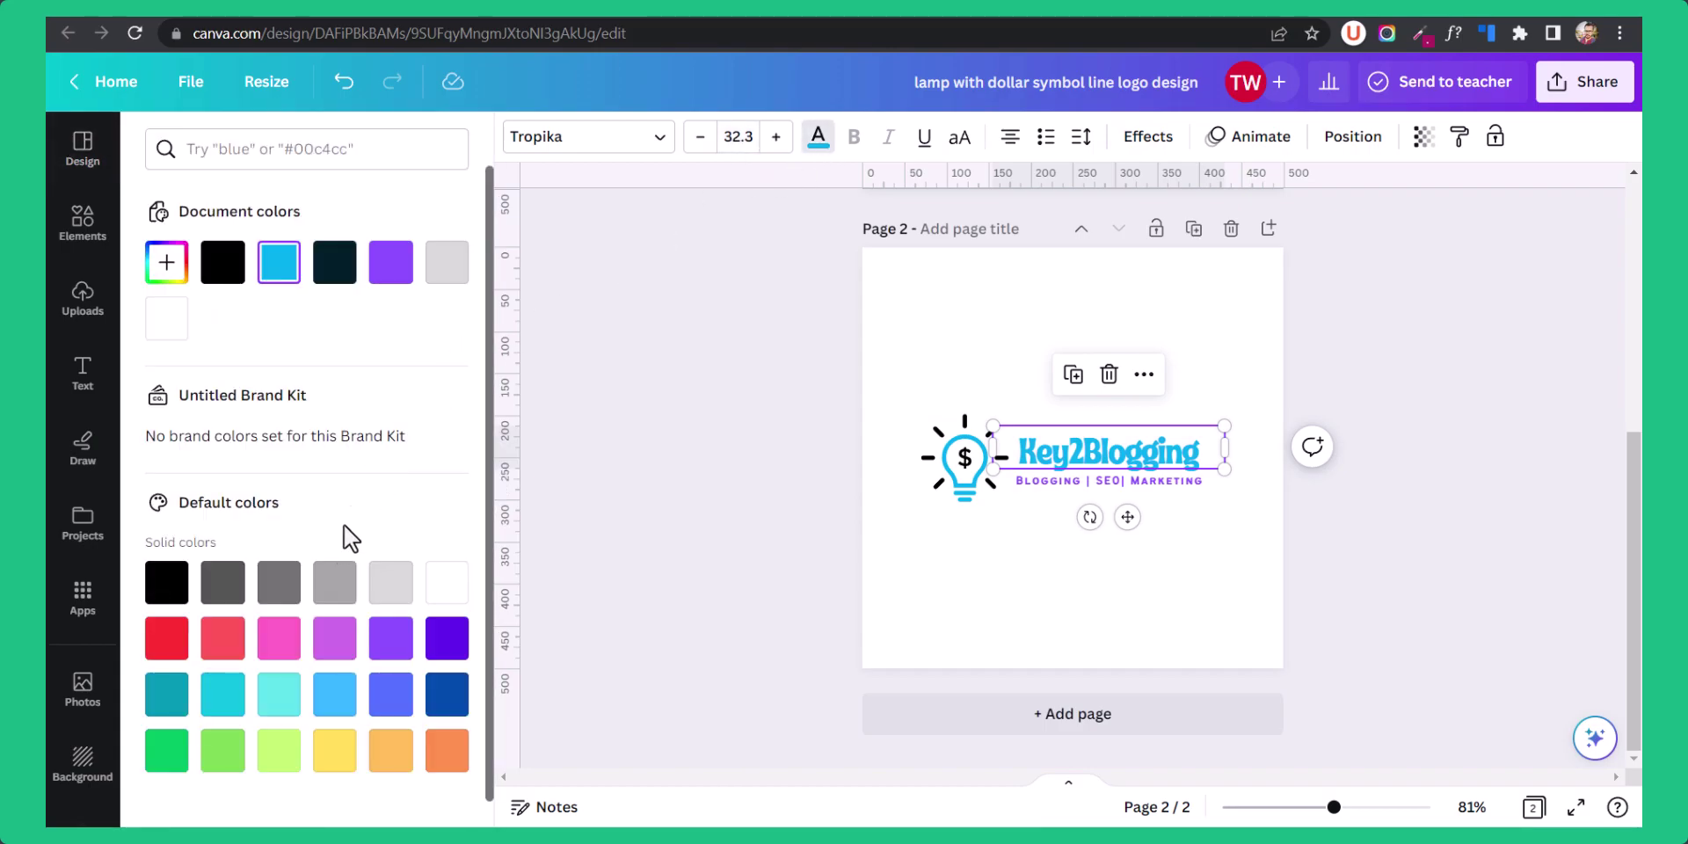
click(333, 761)
click(166, 637)
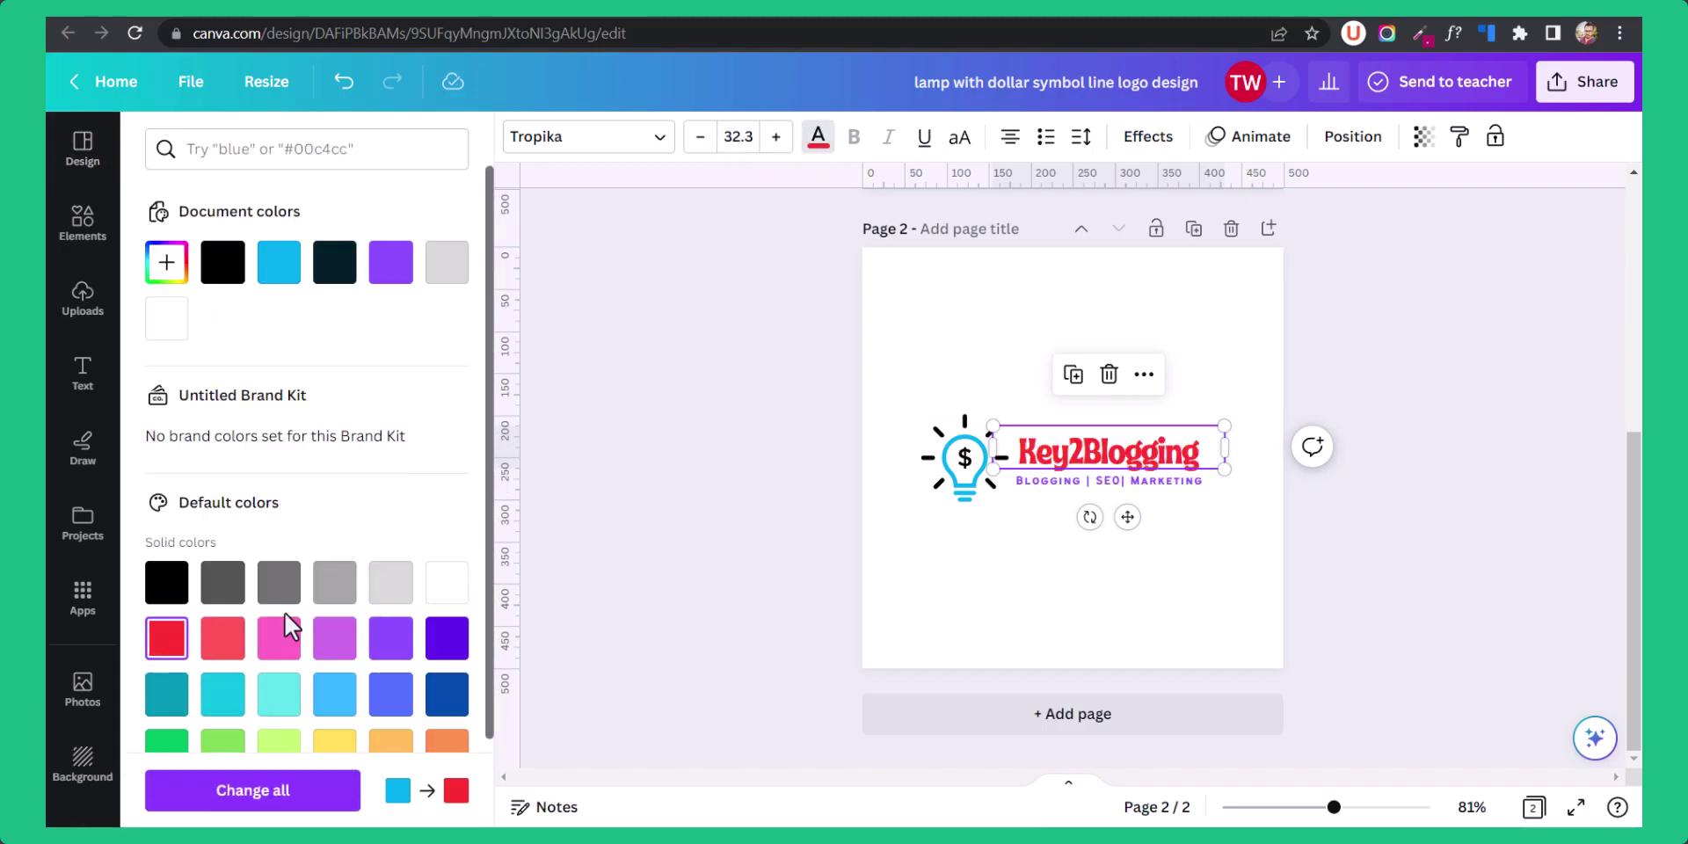
click(867, 393)
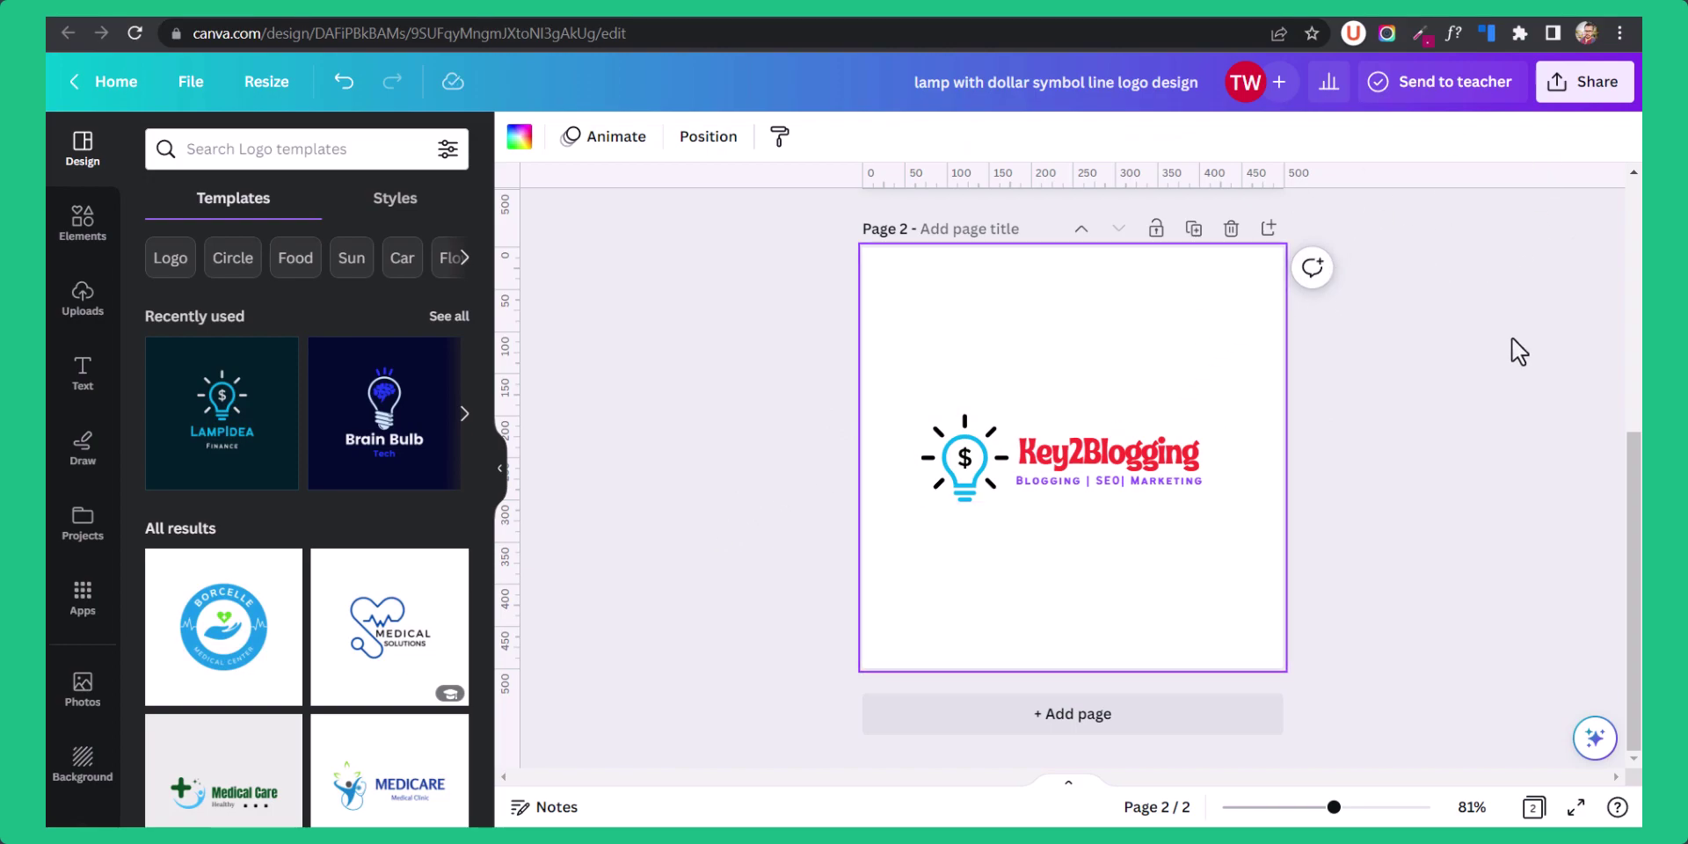
Review the logo's PNG download settings from the Share menu, then close them.
click(1589, 95)
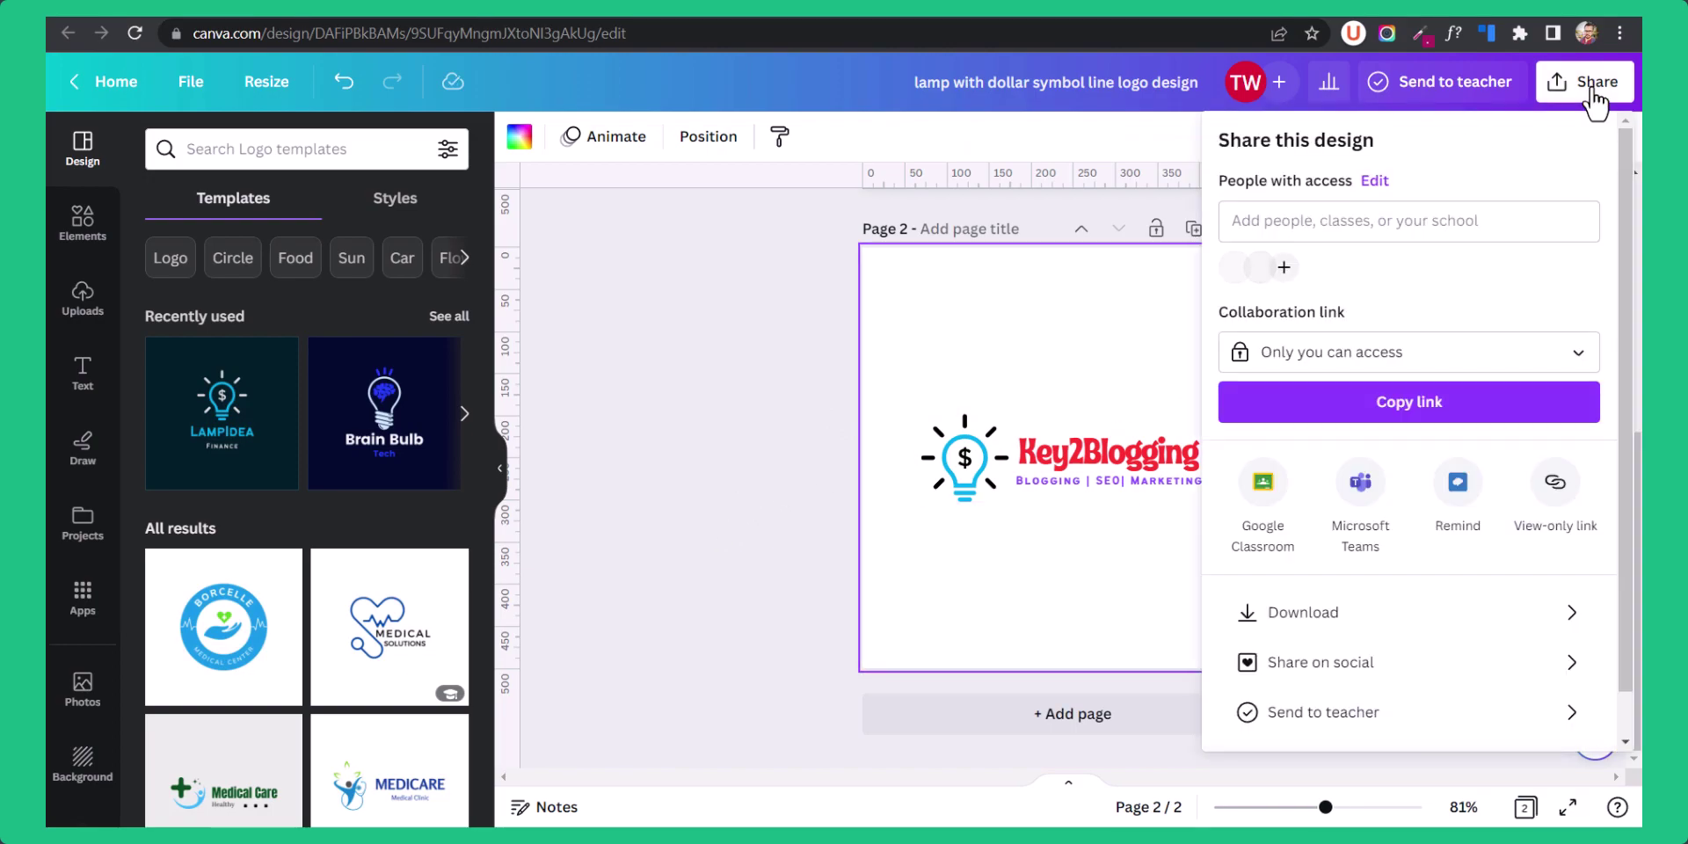
click(1303, 626)
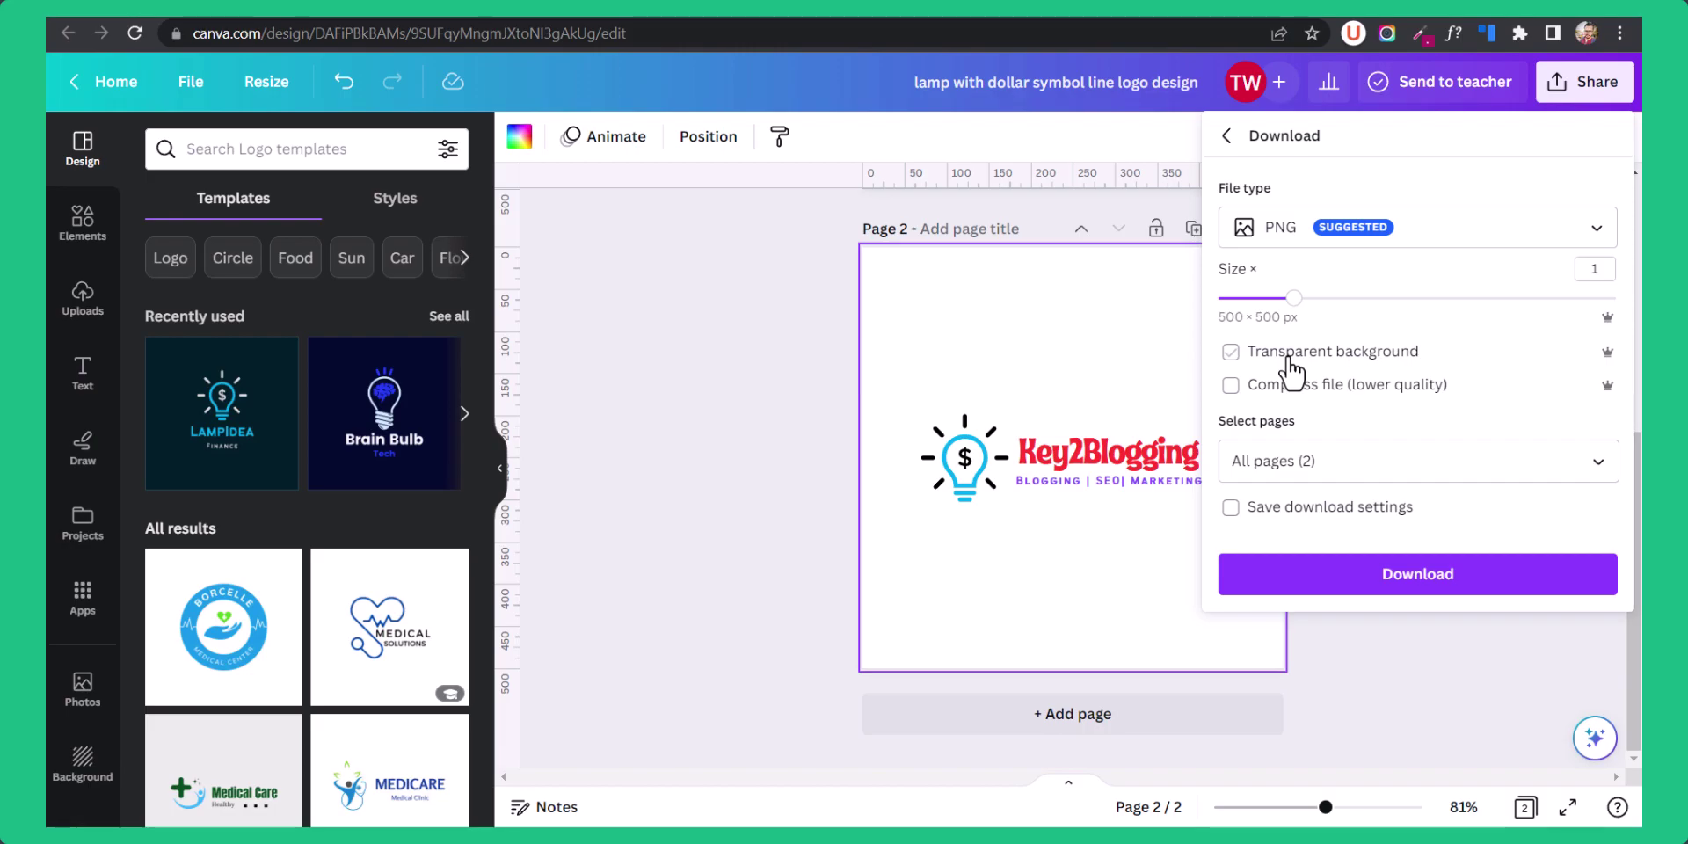
key(Escape)
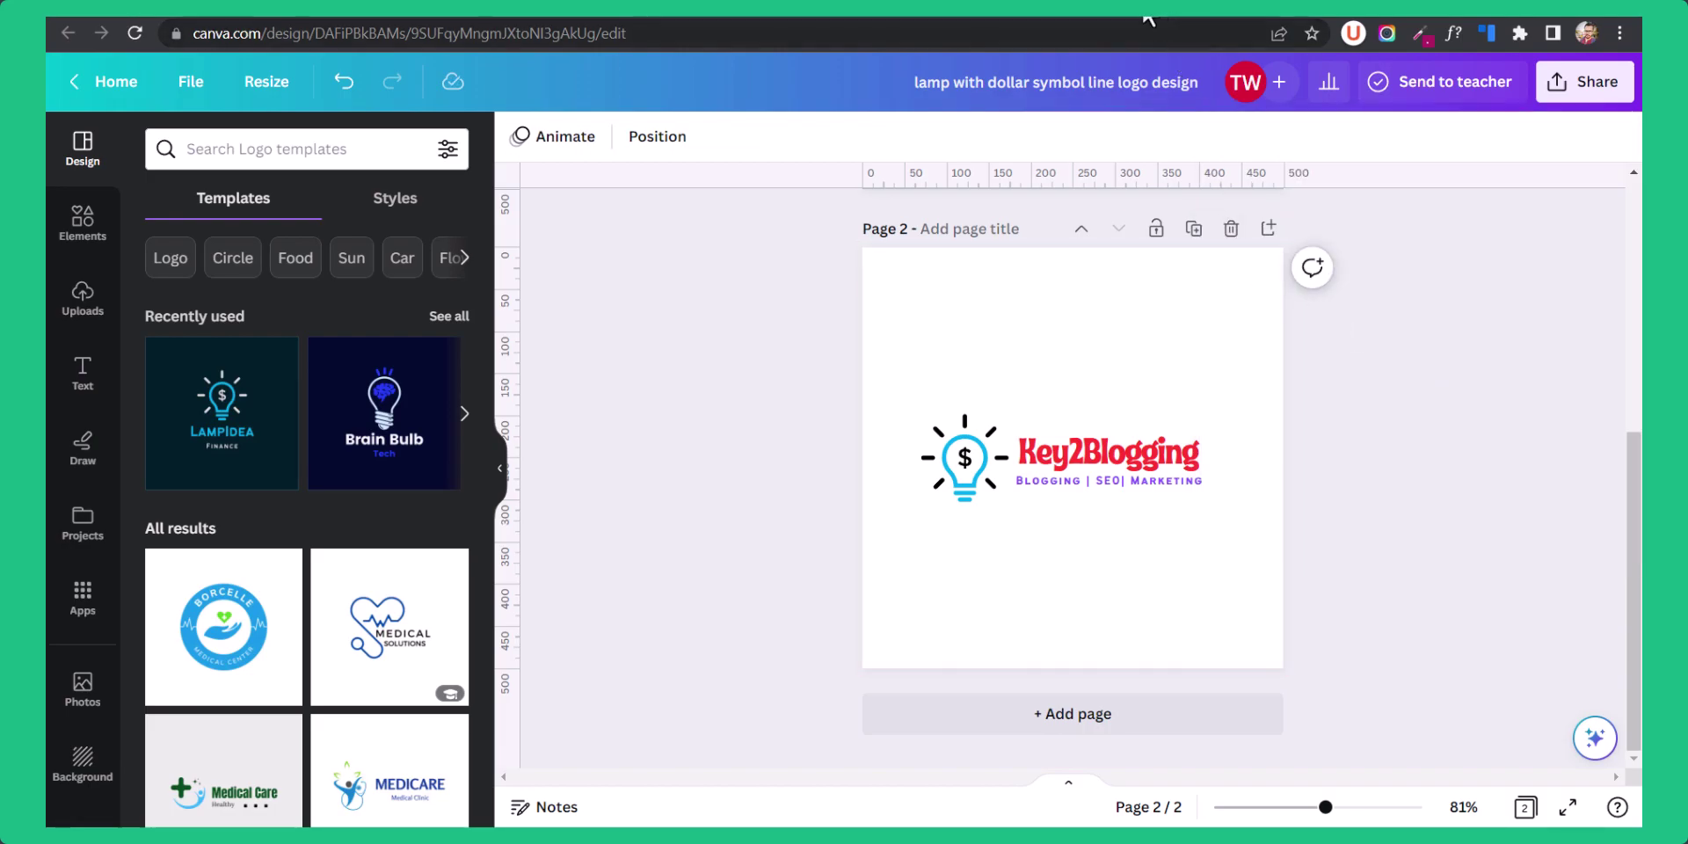
Open looka.com in a new browser tab.
key(ctrl+t)
text(lookk)
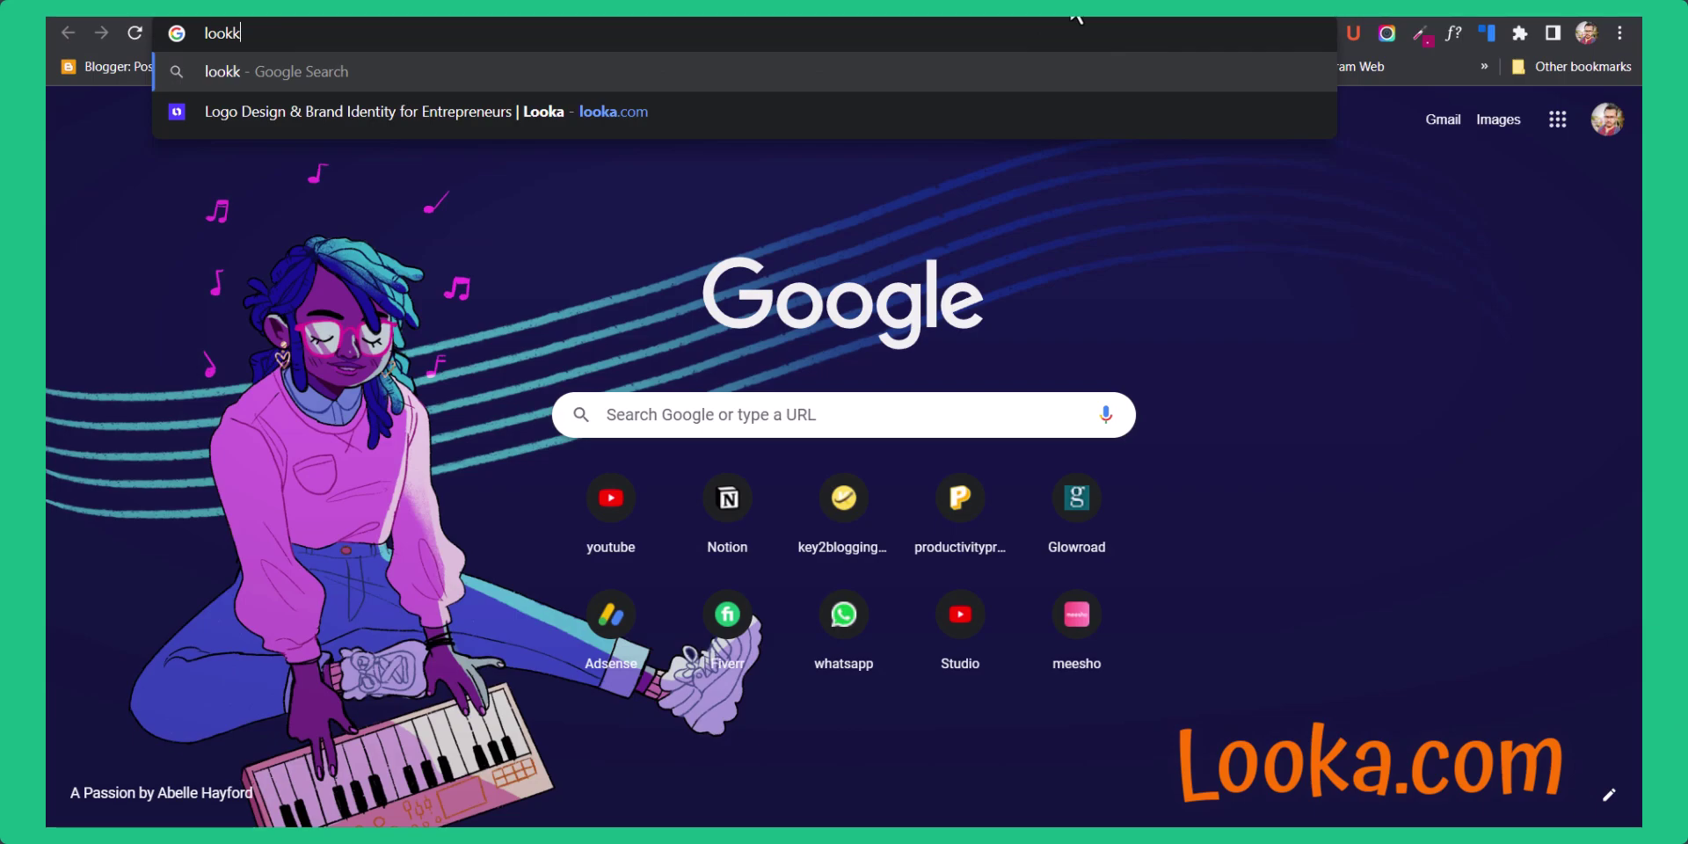
key(BackSpace)
text(a.com)
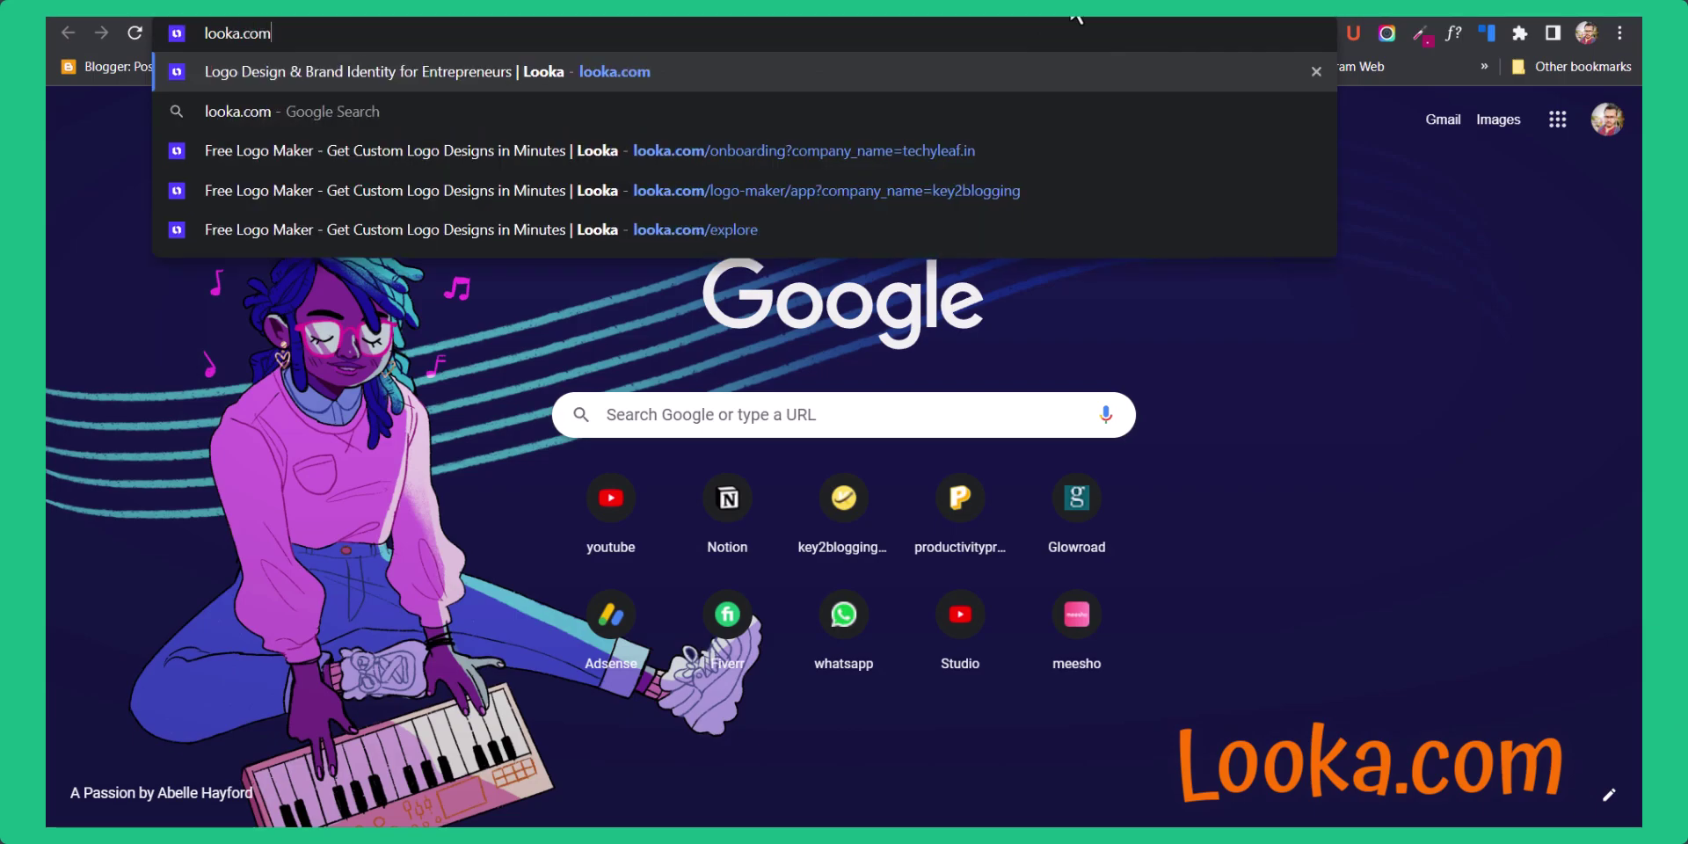
key(Return)
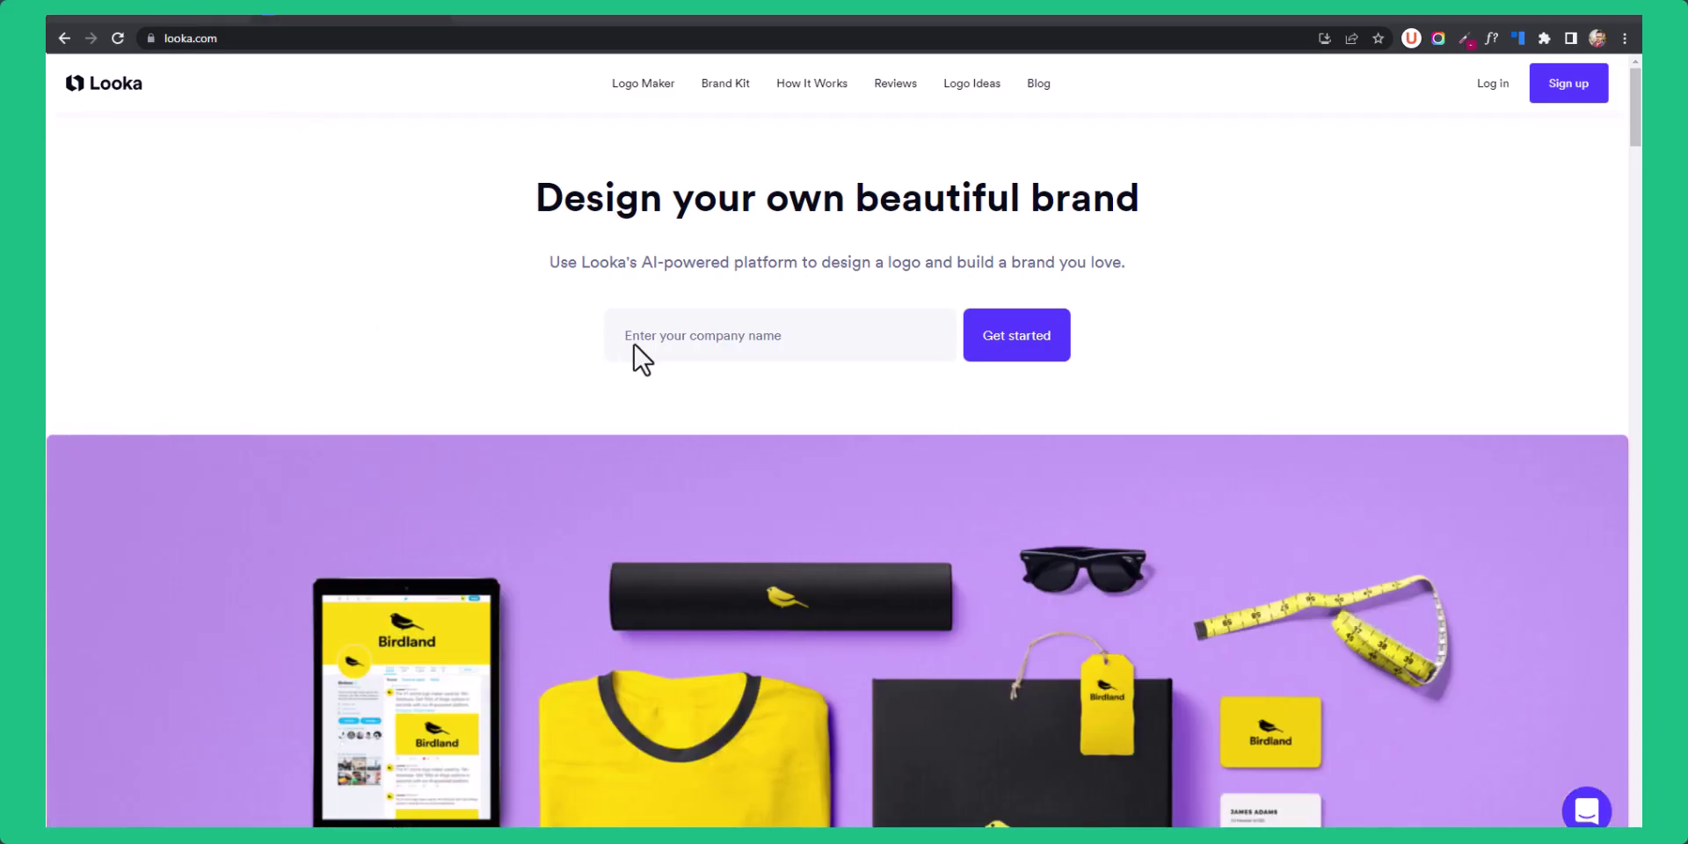
Start Looka's logo maker for 'key2Blogging' with Business as the industry.
click(690, 343)
text(key2Blogging)
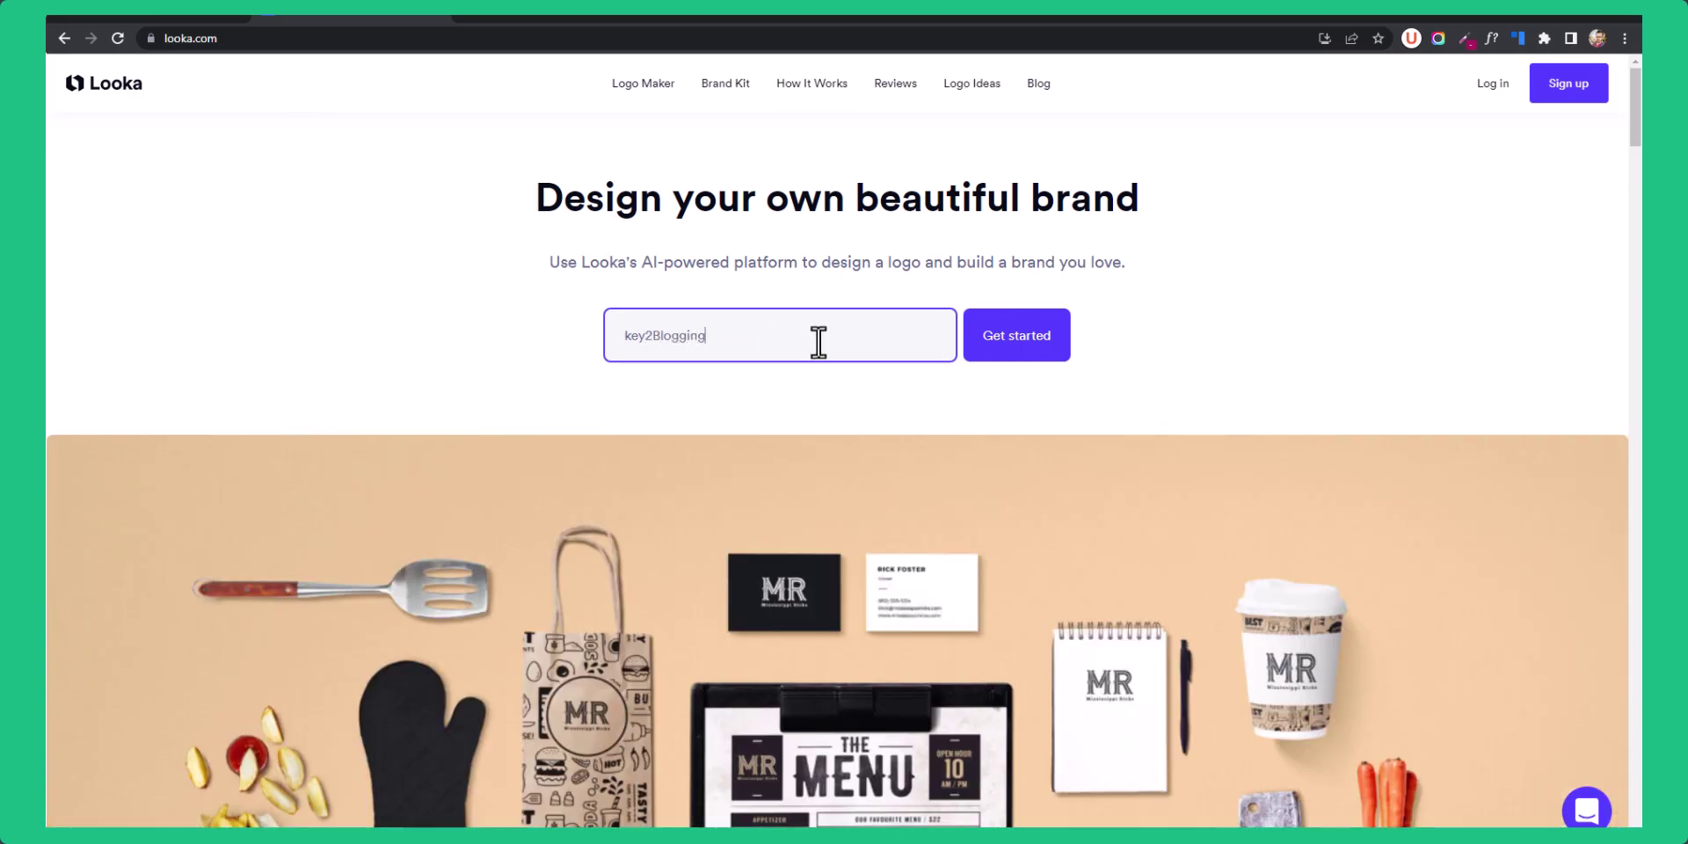
click(1055, 351)
text(bus)
key(Return)
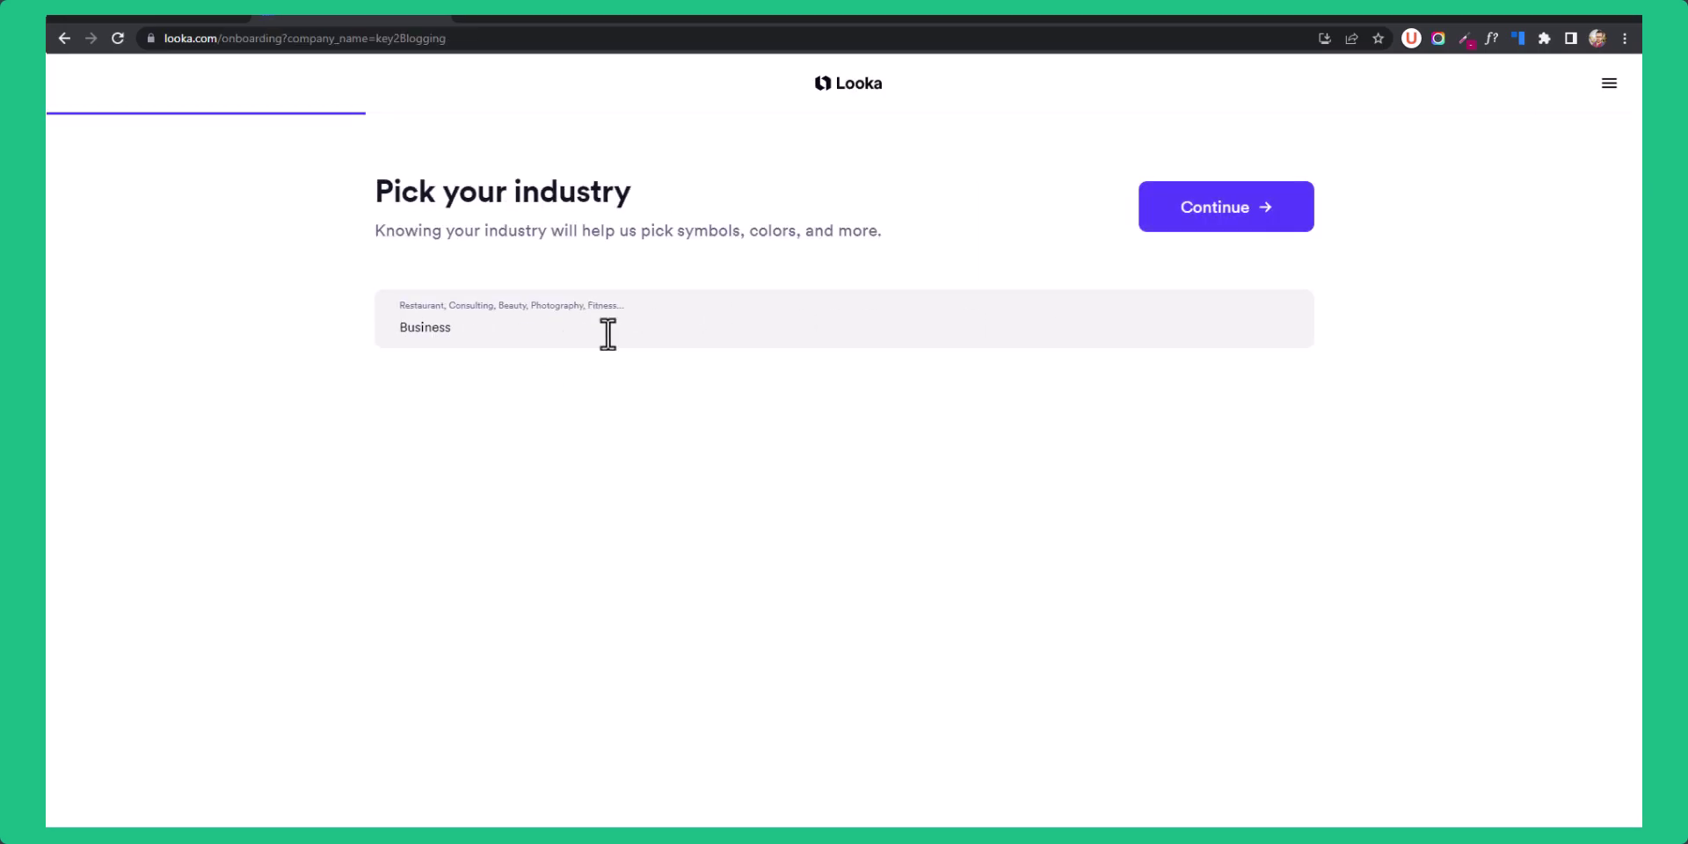
click(1225, 211)
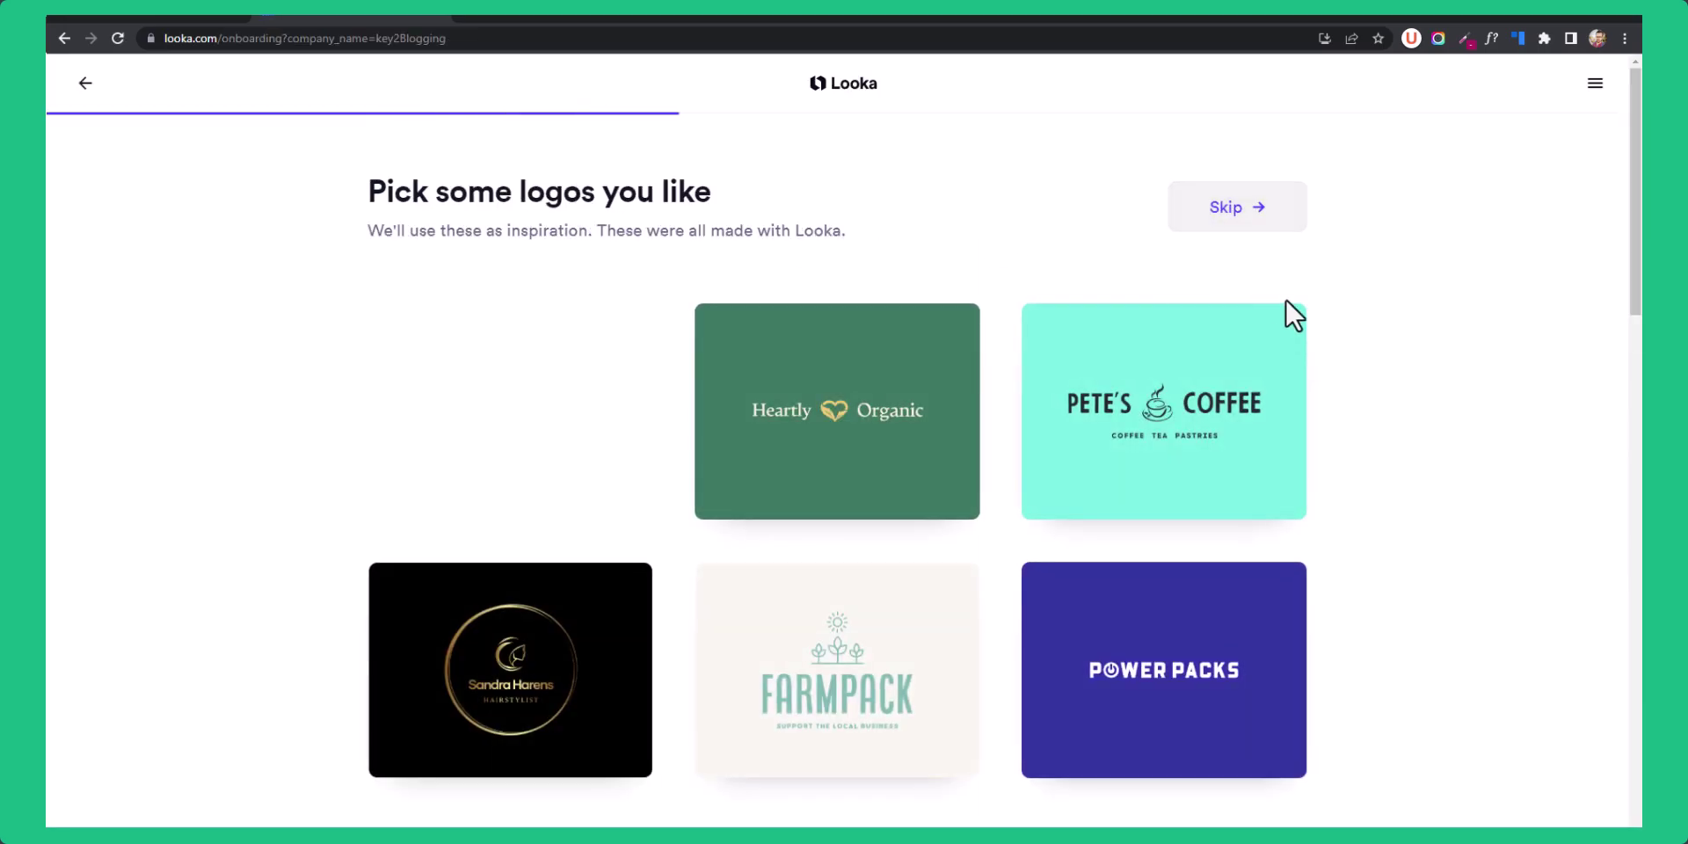
Choose the Power Packs logo as style inspiration.
scroll(1375, 598, down, 10)
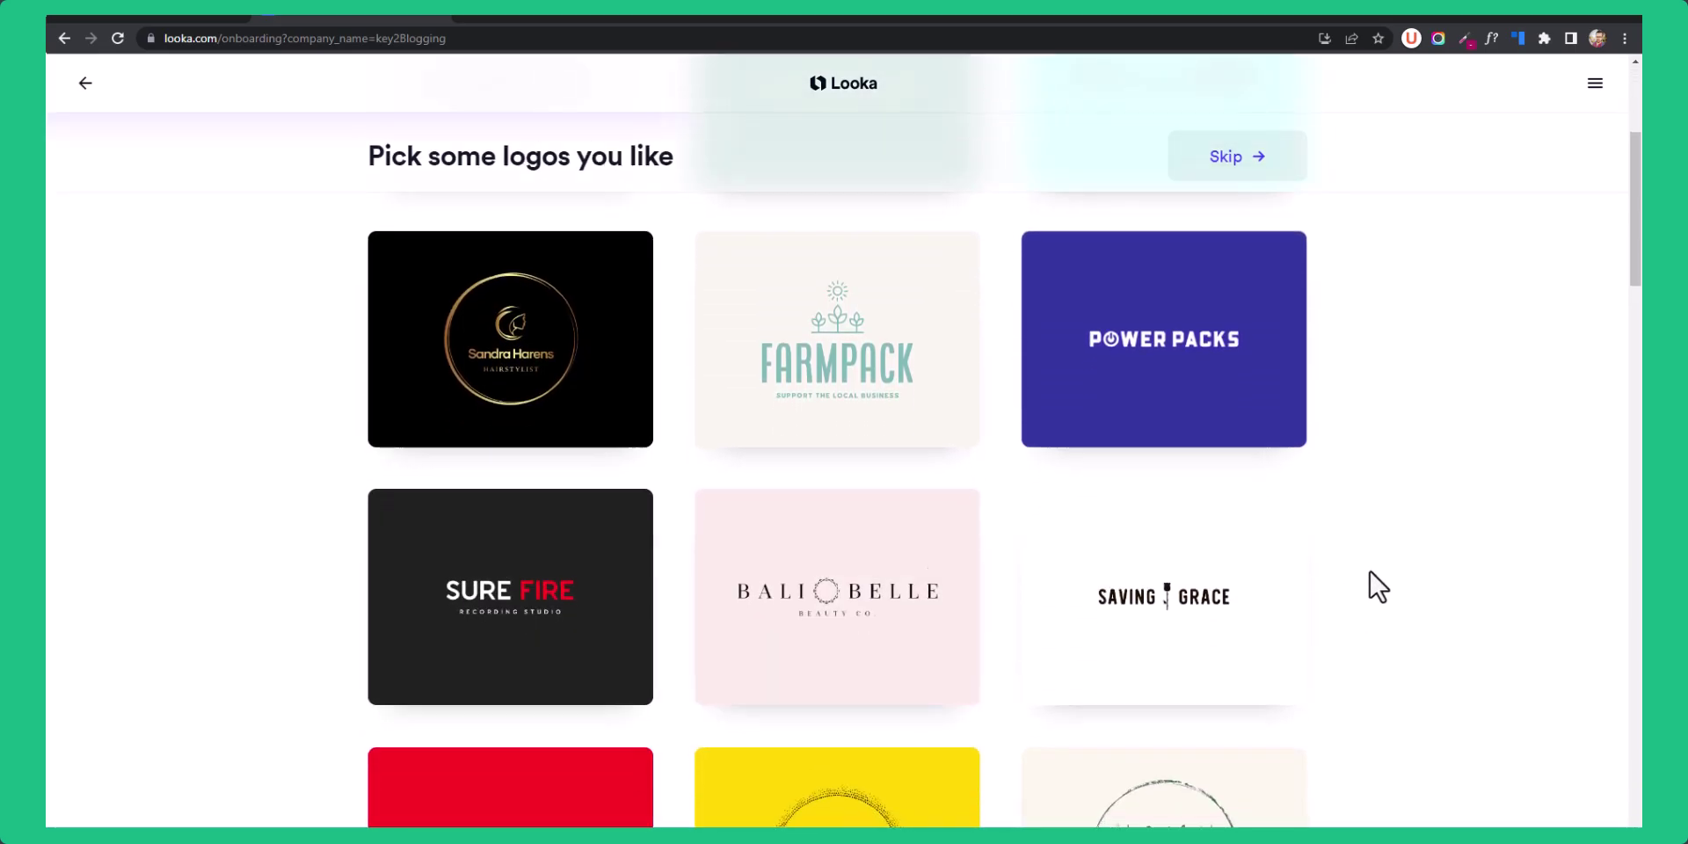
scroll(1378, 586, down, 15)
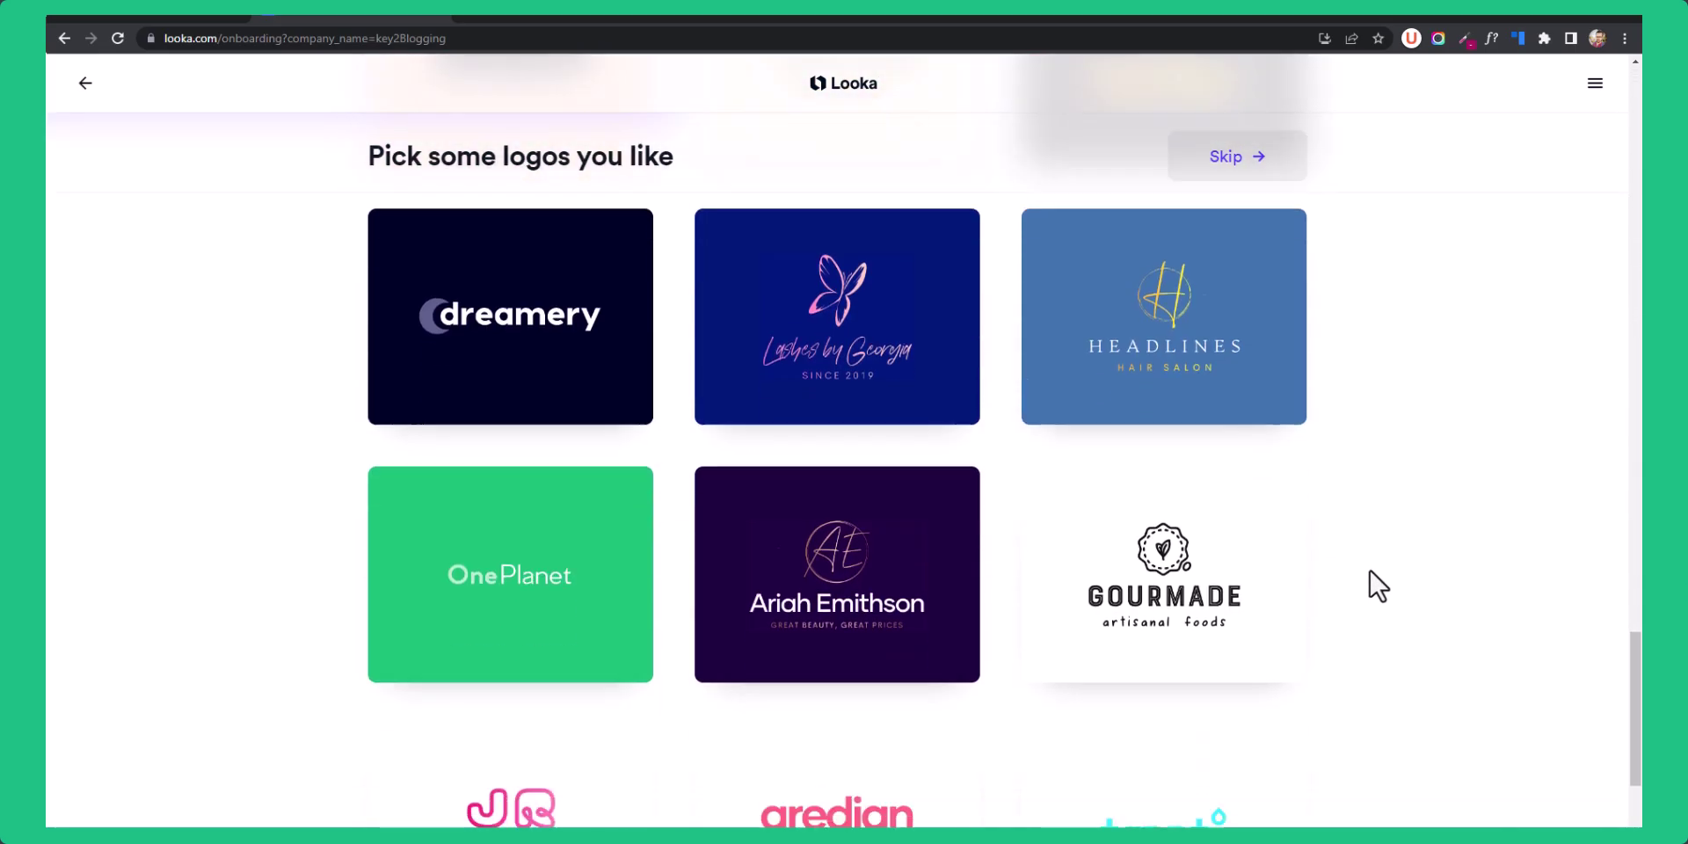
scroll(1378, 587, down, 3)
drag(1635, 773, 1623, 105)
click(1142, 577)
click(1230, 207)
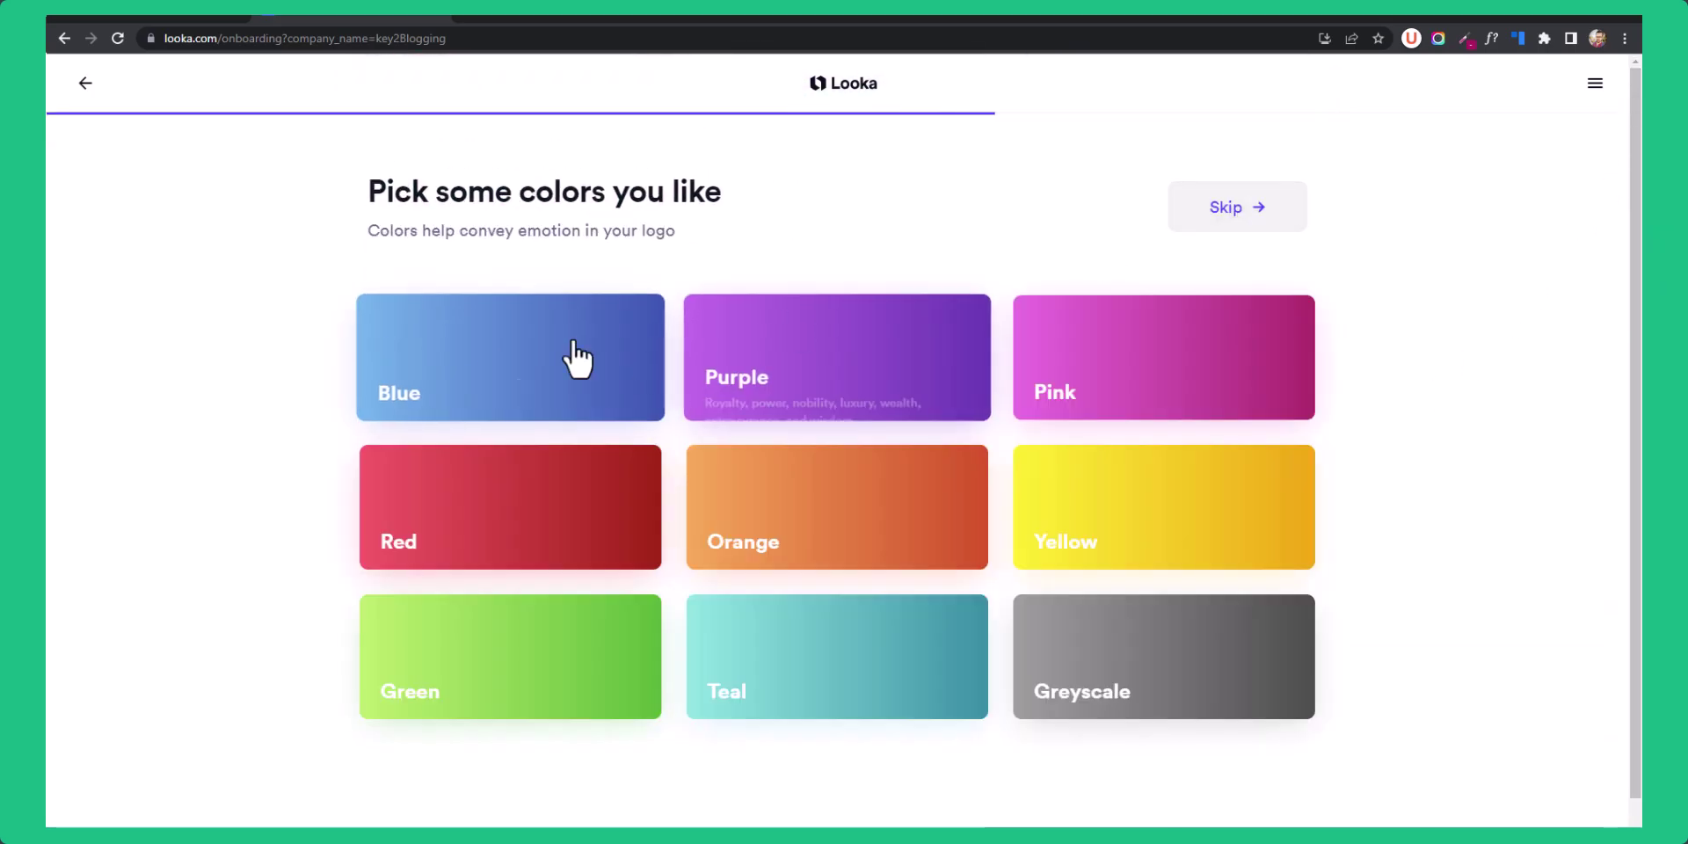
Pick blue as the logo colour and generate the key2Blogging logo options.
click(577, 357)
click(1191, 211)
click(1269, 223)
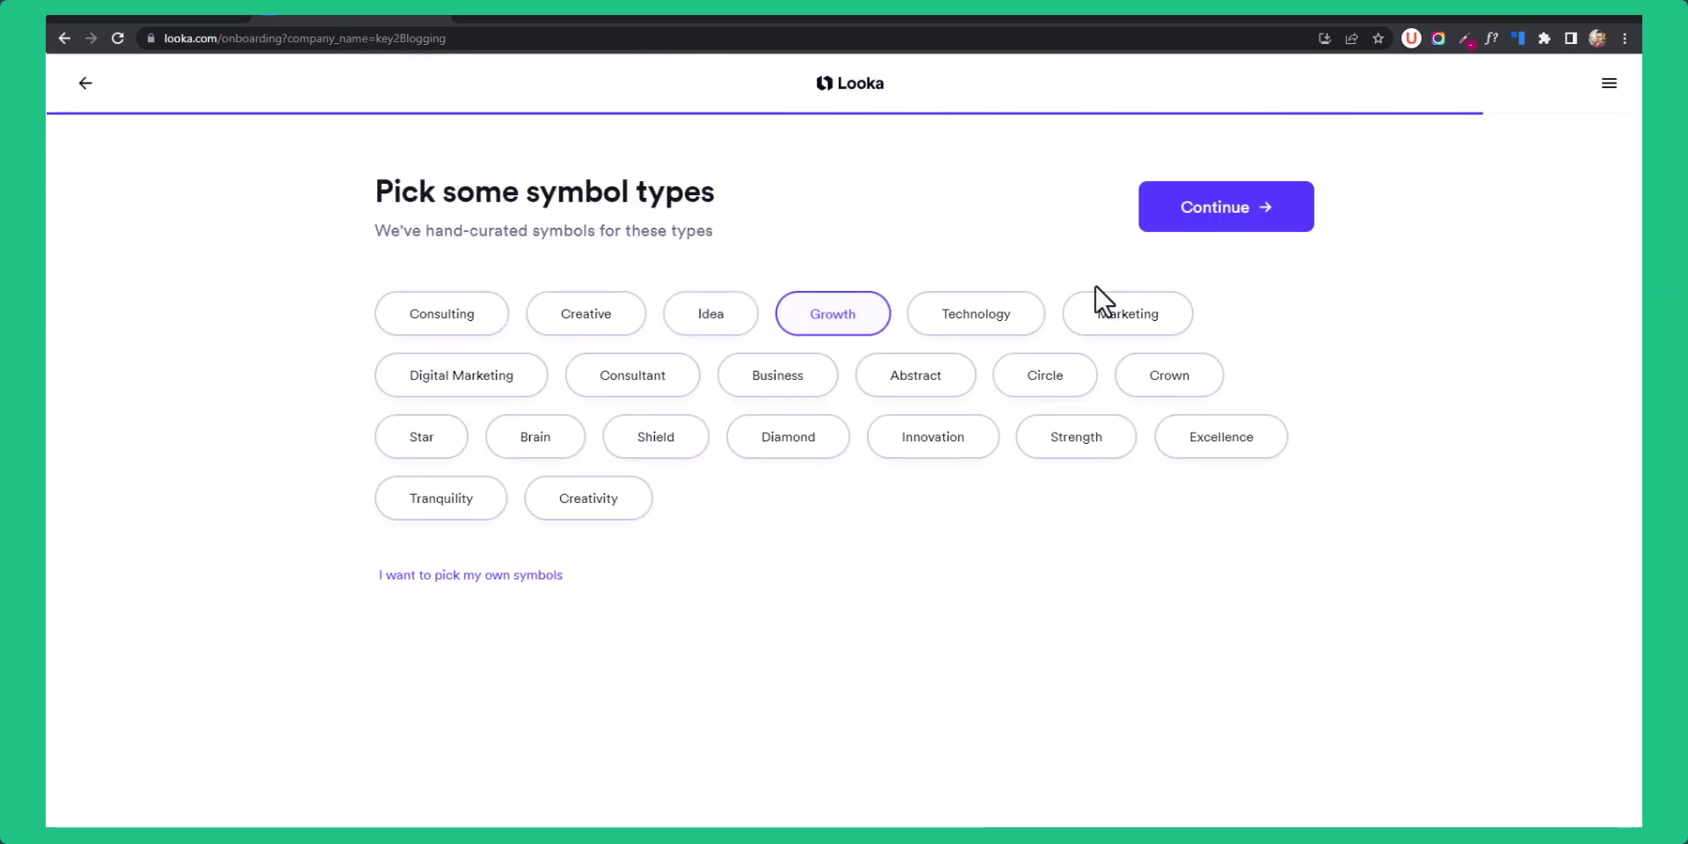
click(1221, 209)
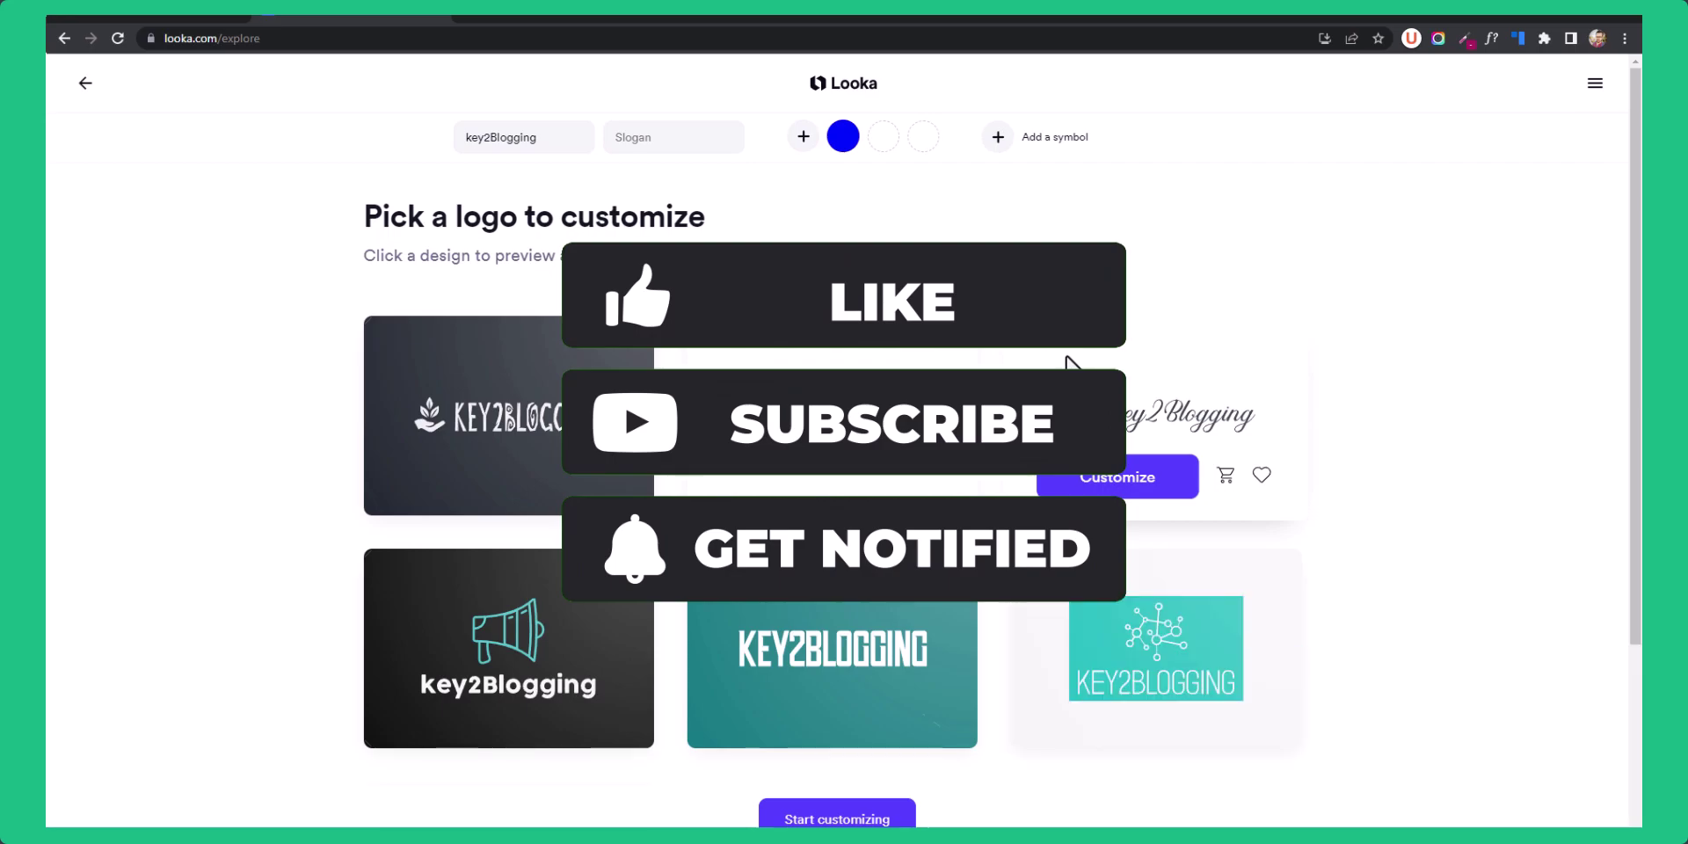
scroll(1416, 486, down, 3)
scroll(1398, 486, down, 2)
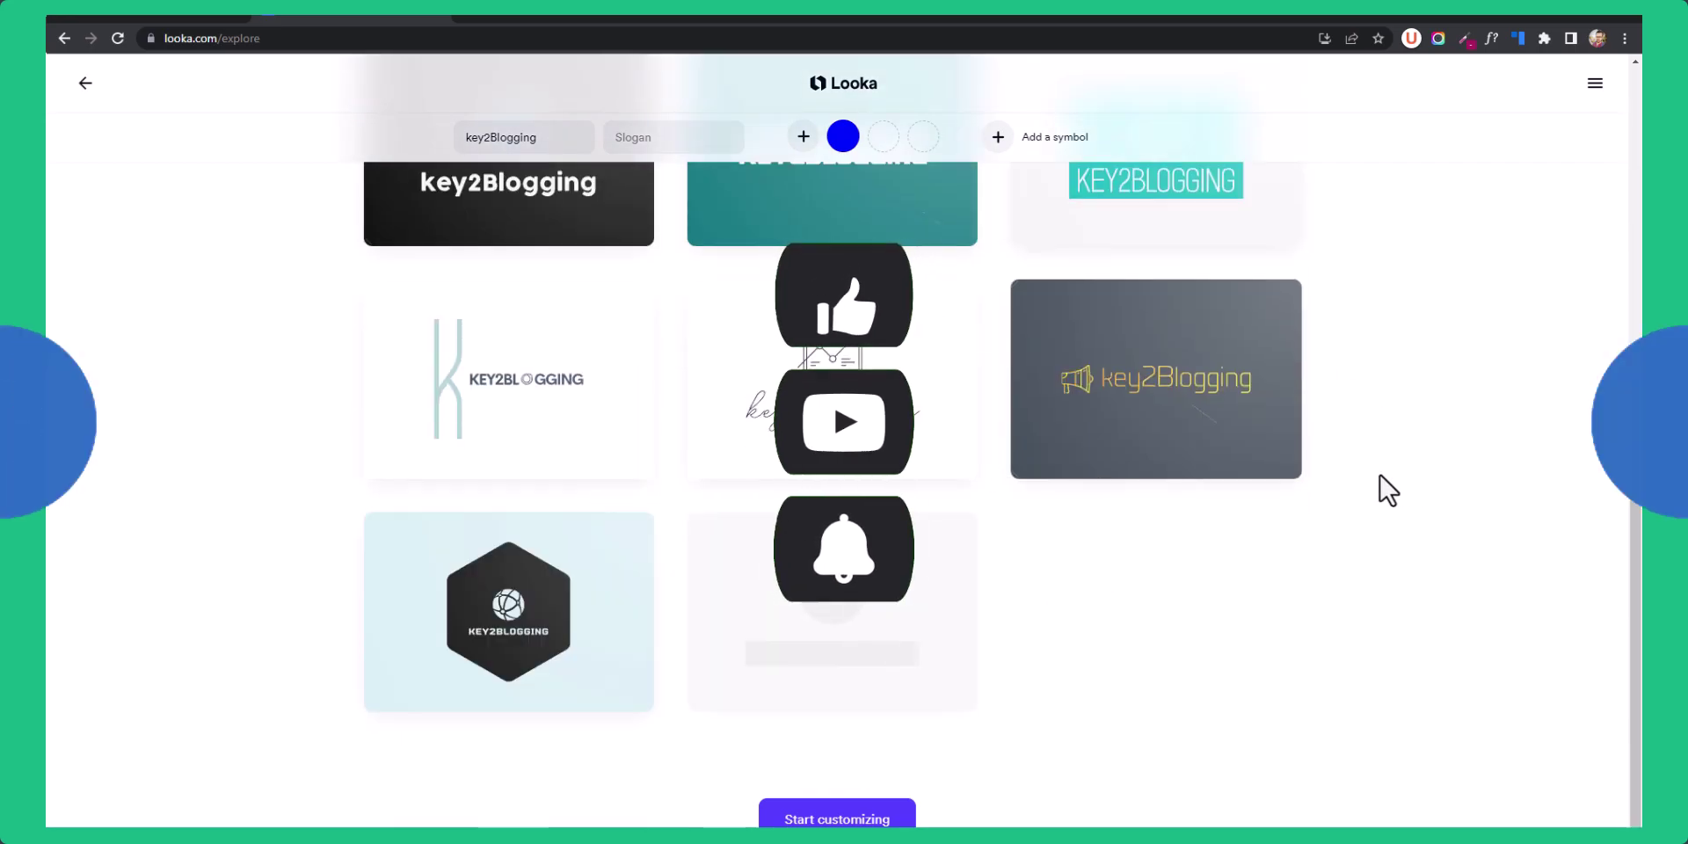